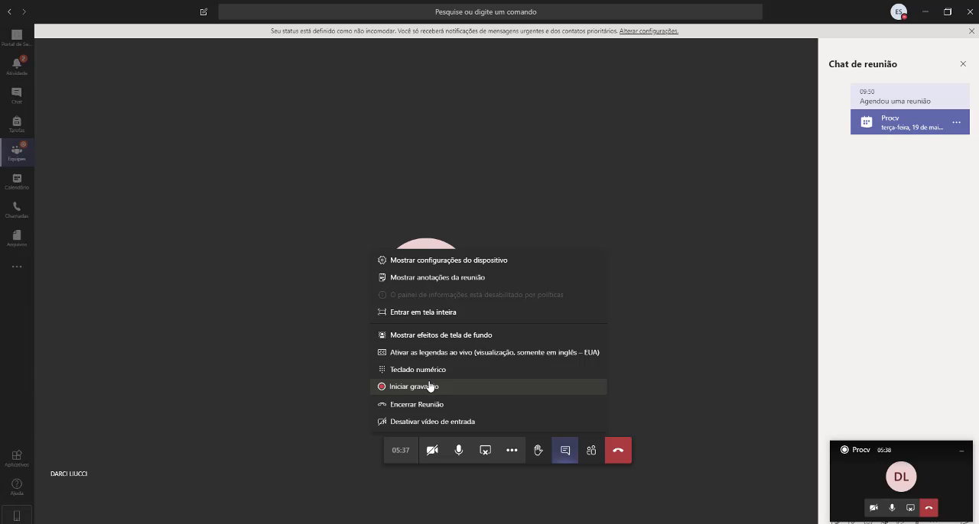
Switch from the Teams meeting to the Vendas trimestrais workbook in Excel and enlarge the first-quarter sheet
click(928, 13)
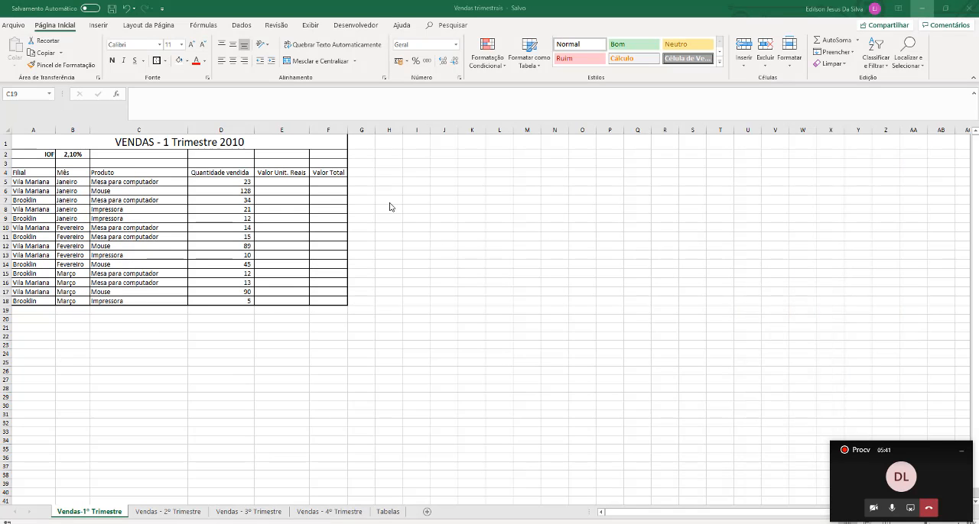
scroll(341, 190, up, 5)
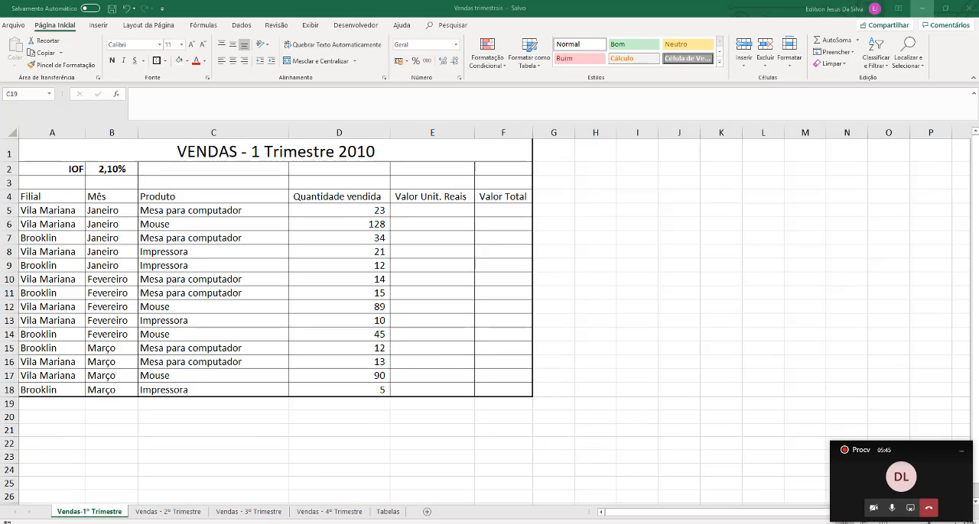
key(alt+Tab)
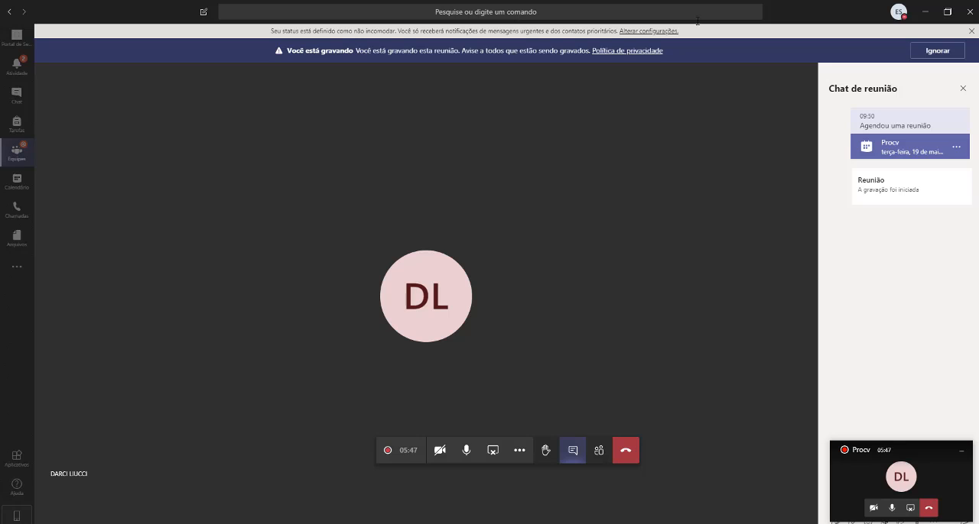
click(924, 11)
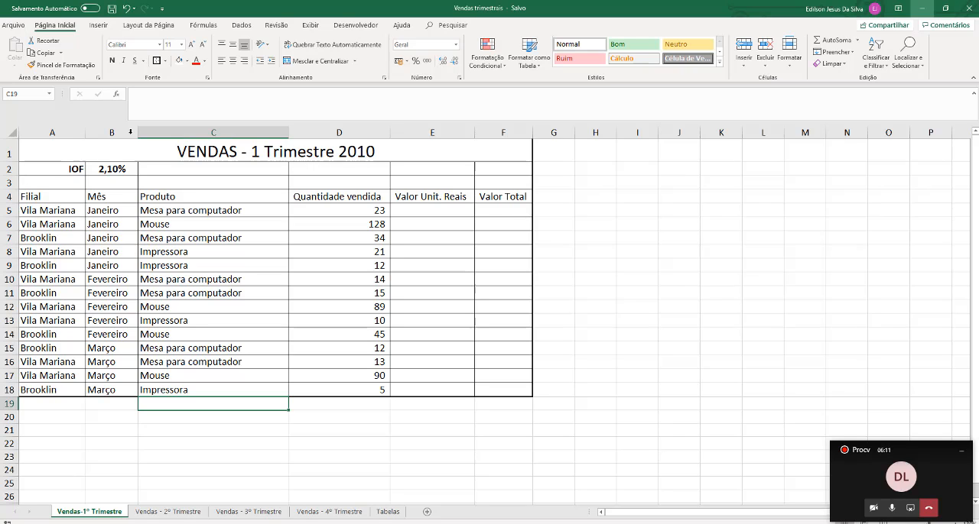
Review the titles and layouts of the first, second and third quarter sales sheets
click(166, 146)
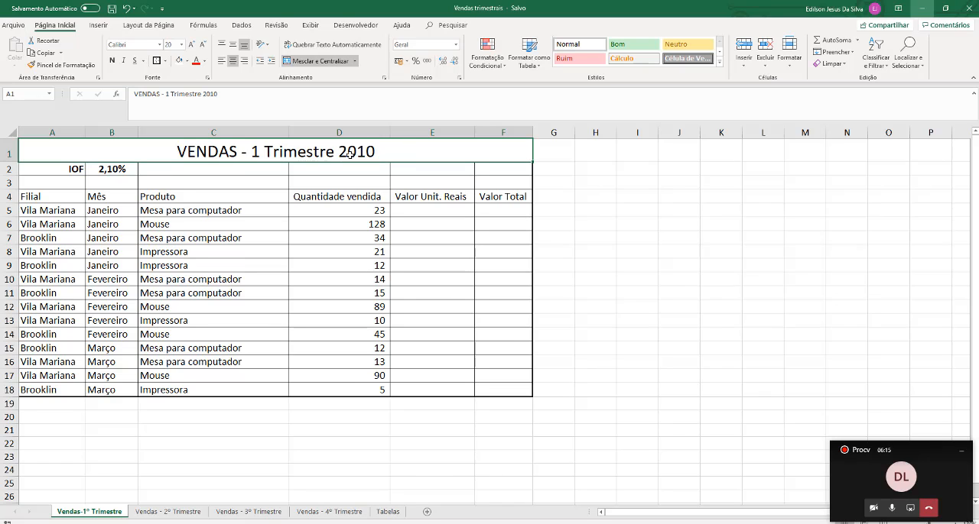
click(168, 512)
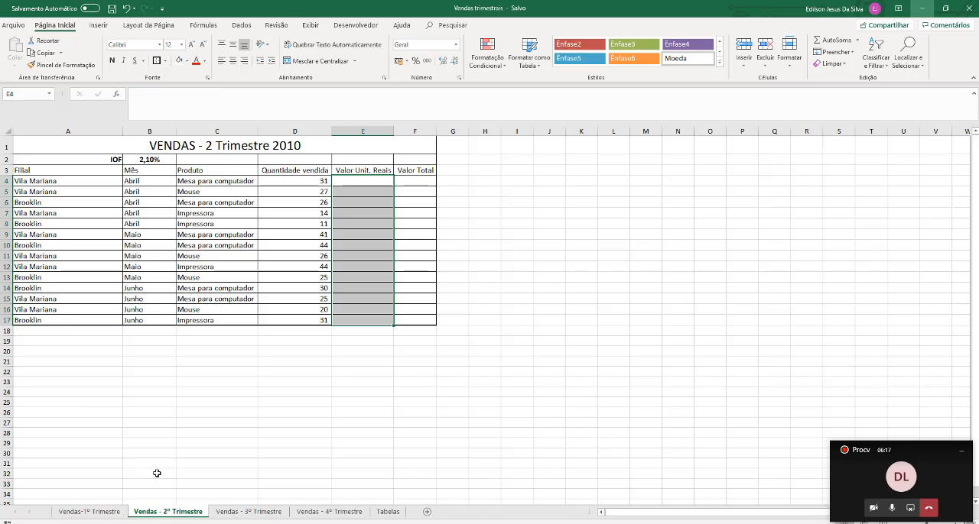
click(181, 144)
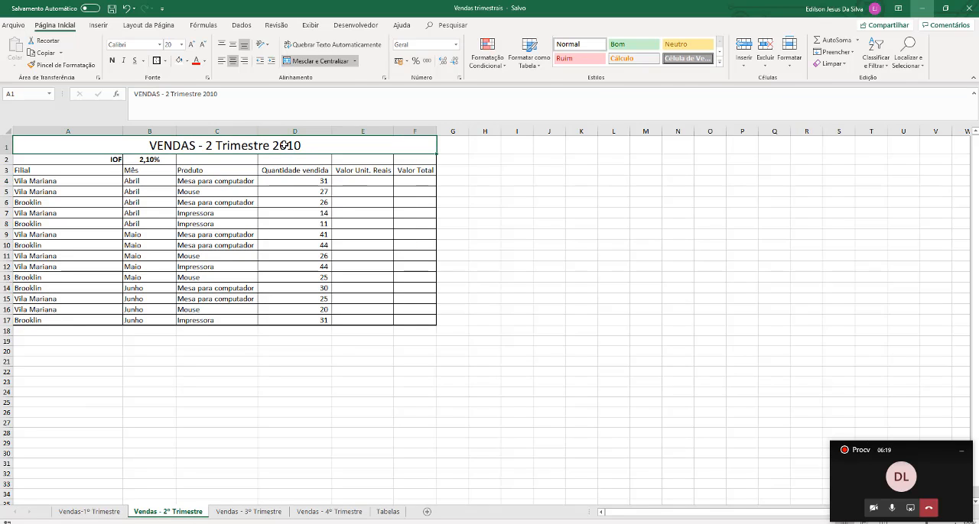
click(249, 513)
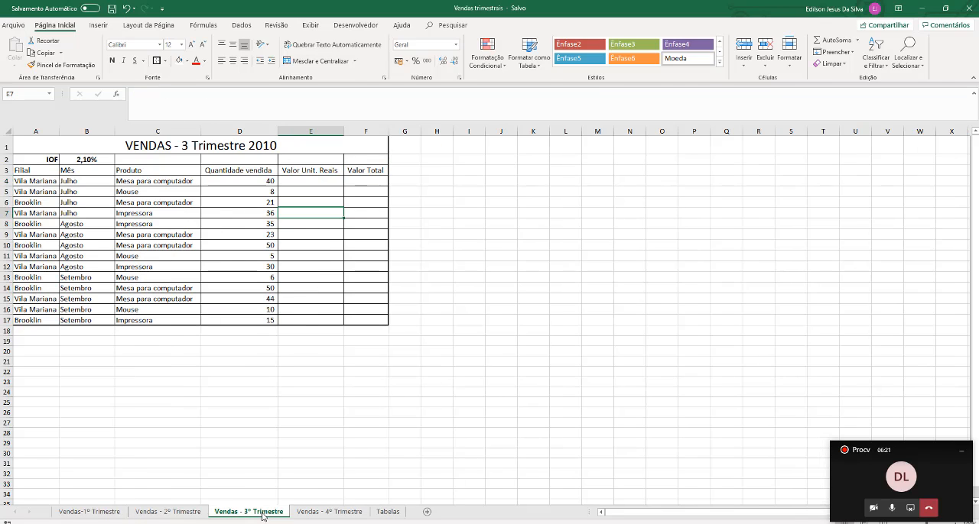
Correct the title on the Vendas - 4º Trimestre sheet to VENDAS - 4 Trimestre 2010
click(341, 512)
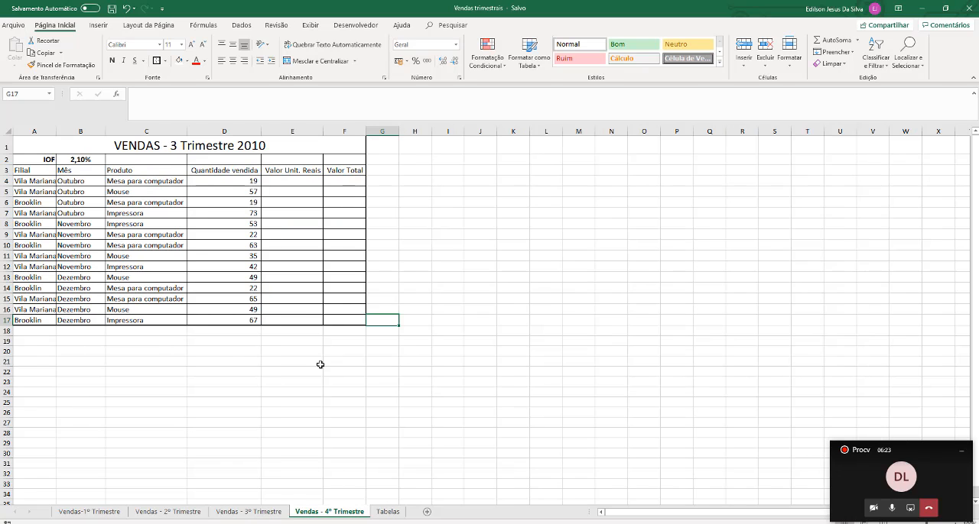
double_click(172, 145)
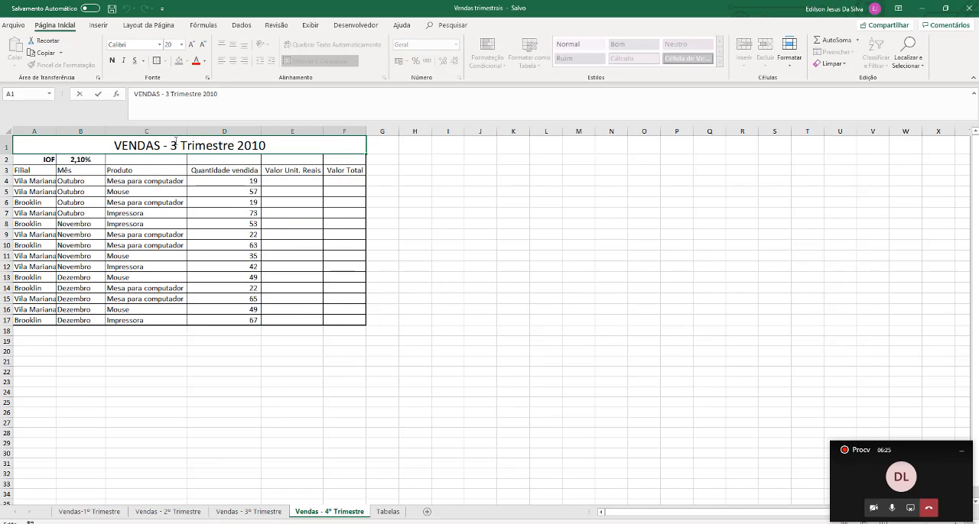
key(Delete)
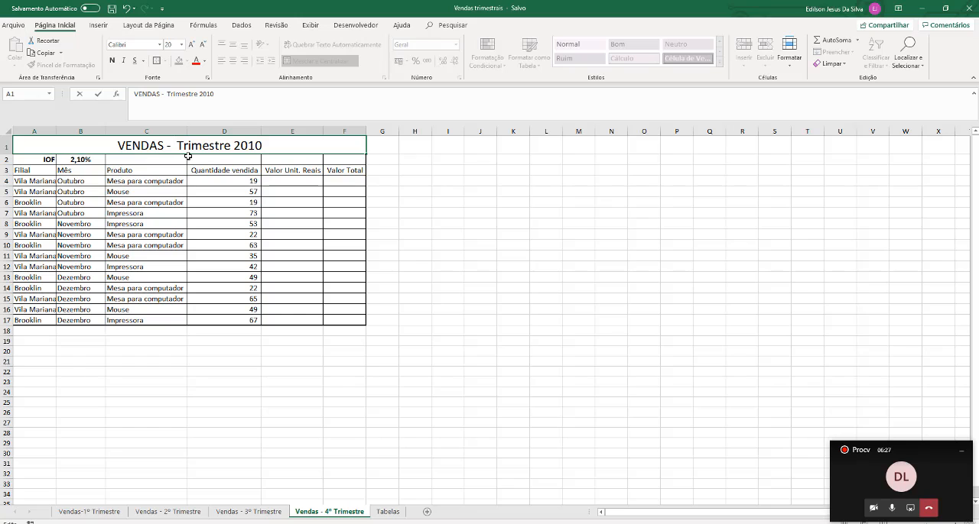
text(4)
key(Return)
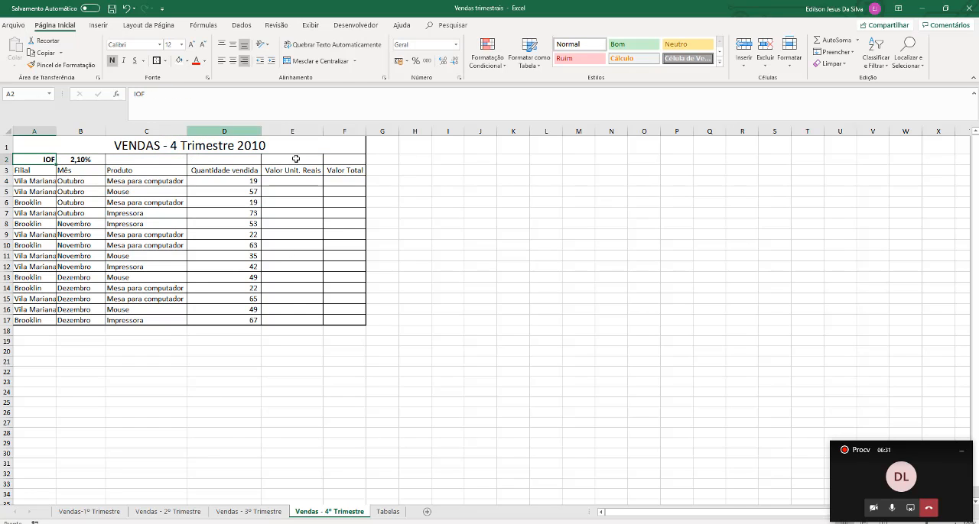
Return to the Vendas-1º Trimestre sheet and magnify the screen to 200% with Magnifier, keeping its window out of the way
click(89, 512)
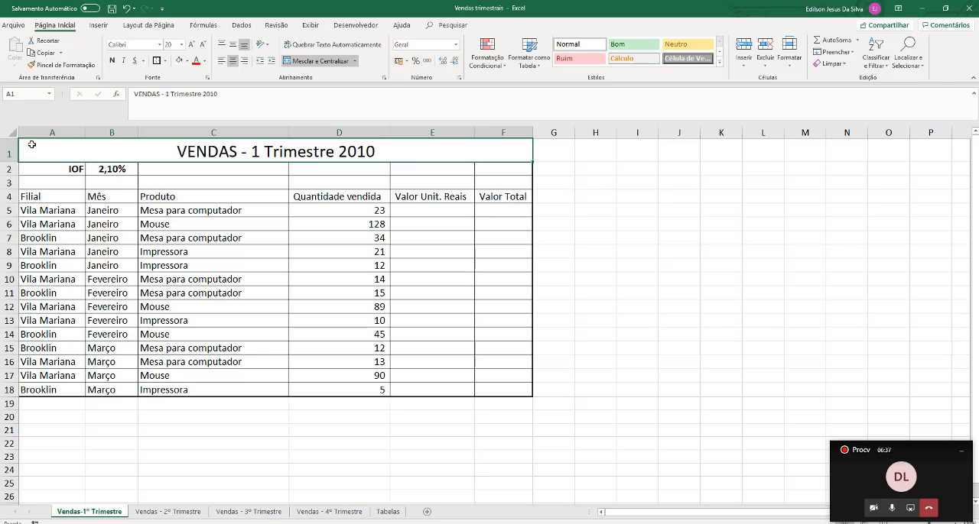
key(super+plus)
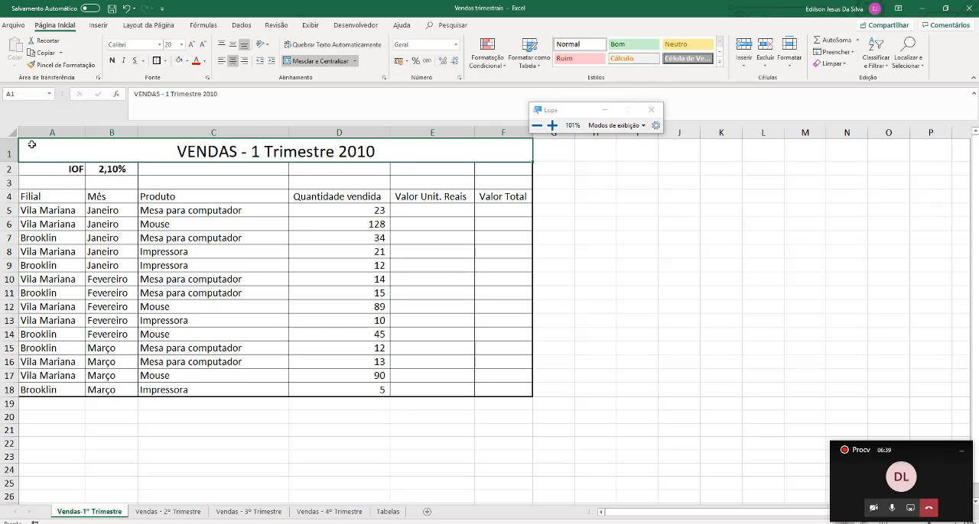
key(super+plus)
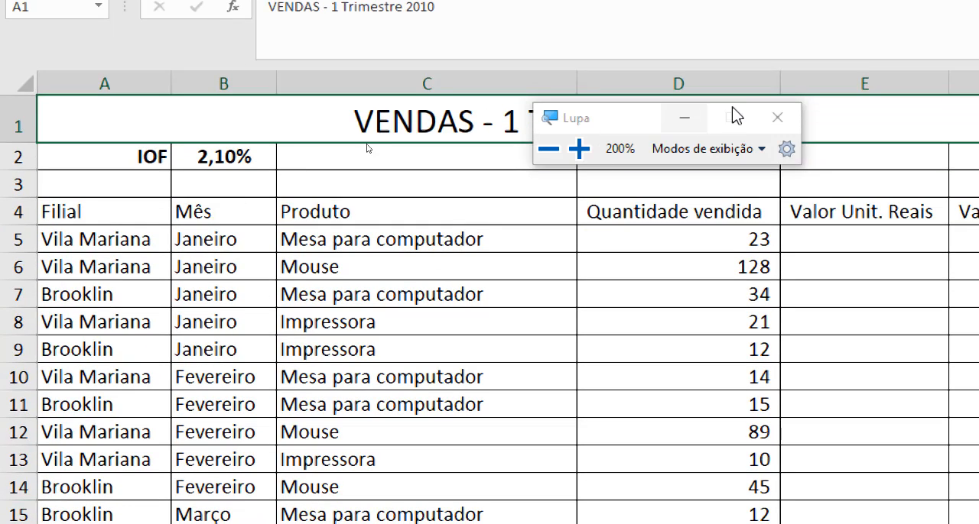
click(683, 118)
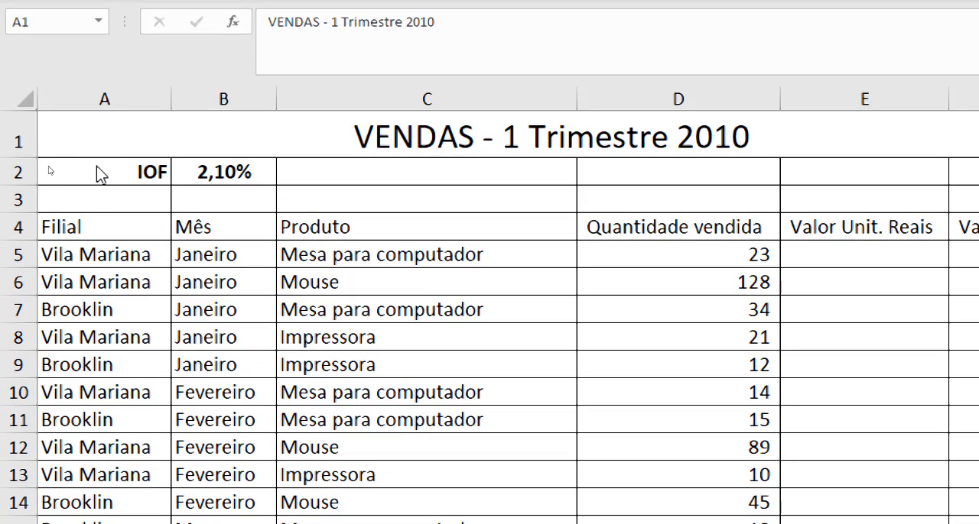
Examine the IOF rate and the Filial, Mês and Produto columns of the first-quarter sales table
click(91, 173)
drag(117, 177, 222, 173)
click(109, 238)
drag(109, 238, 74, 492)
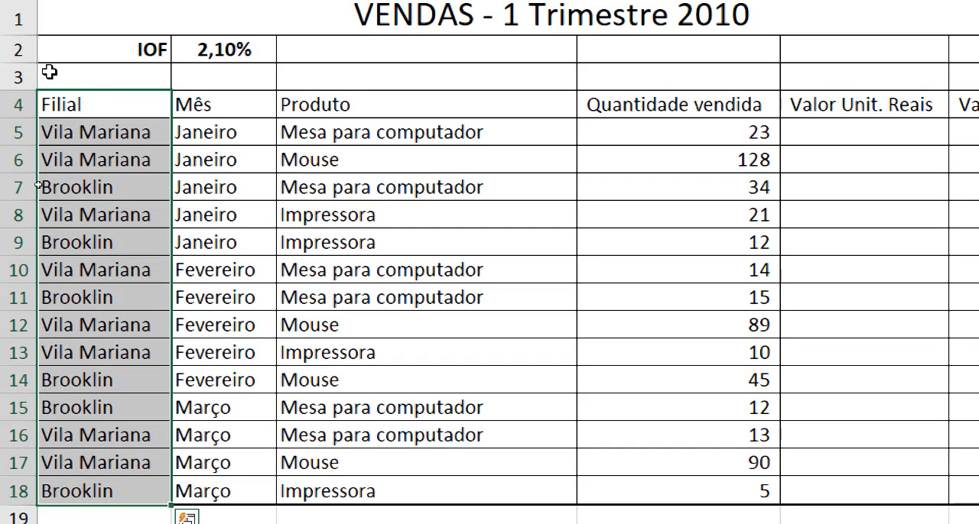
click(233, 105)
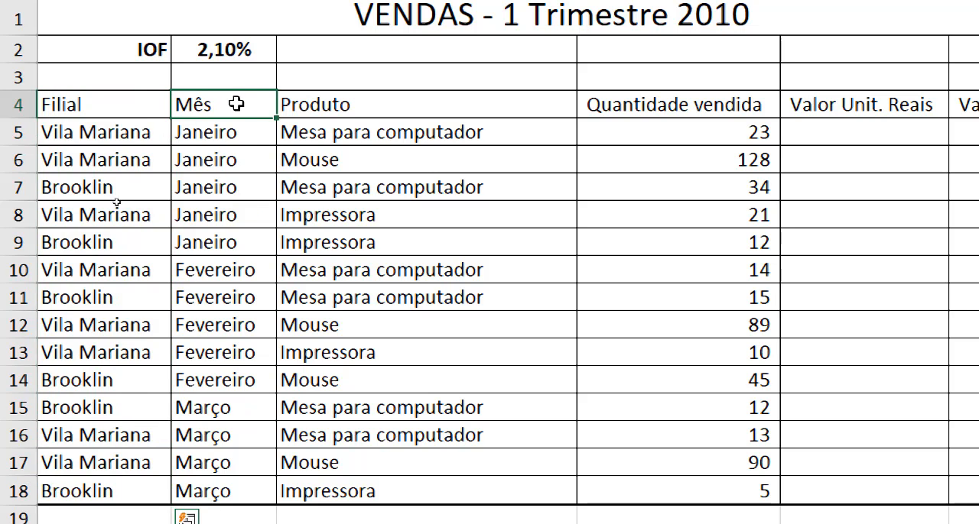
drag(237, 104, 223, 498)
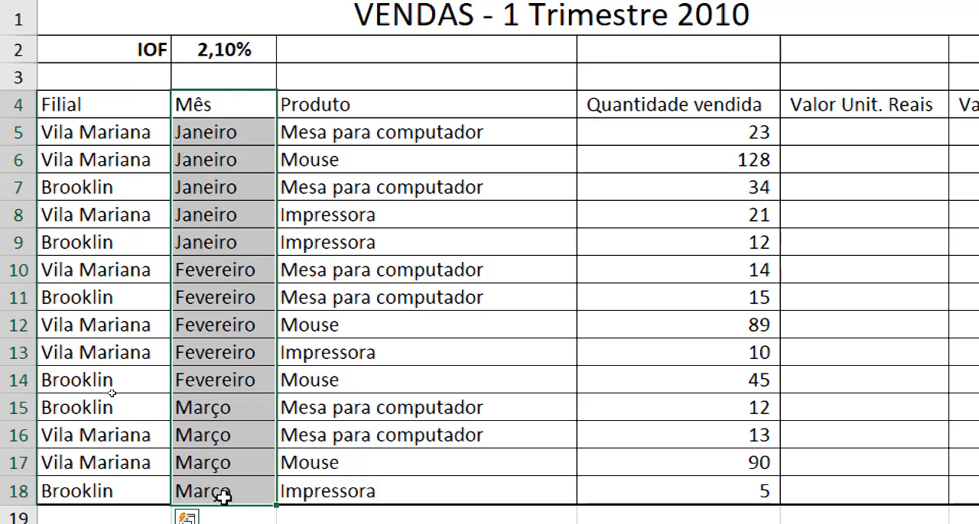
click(405, 108)
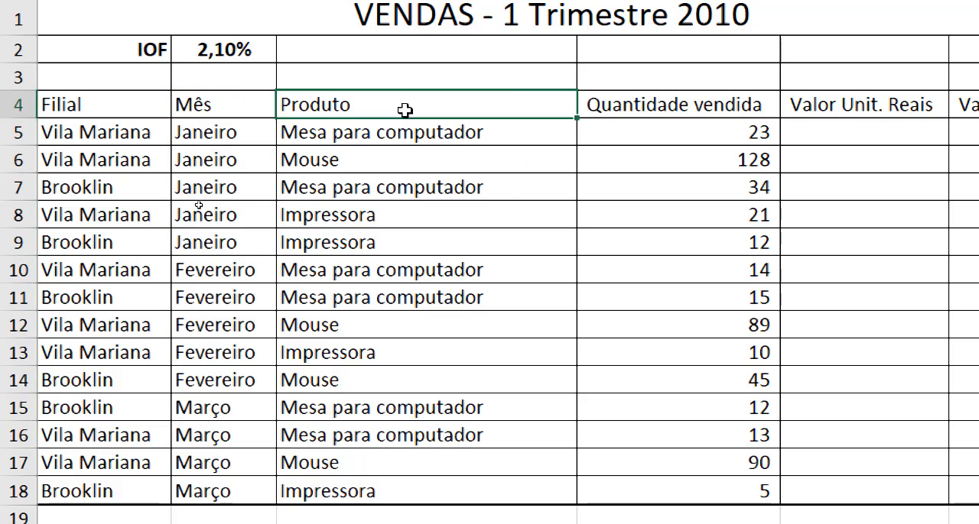
drag(405, 108, 389, 491)
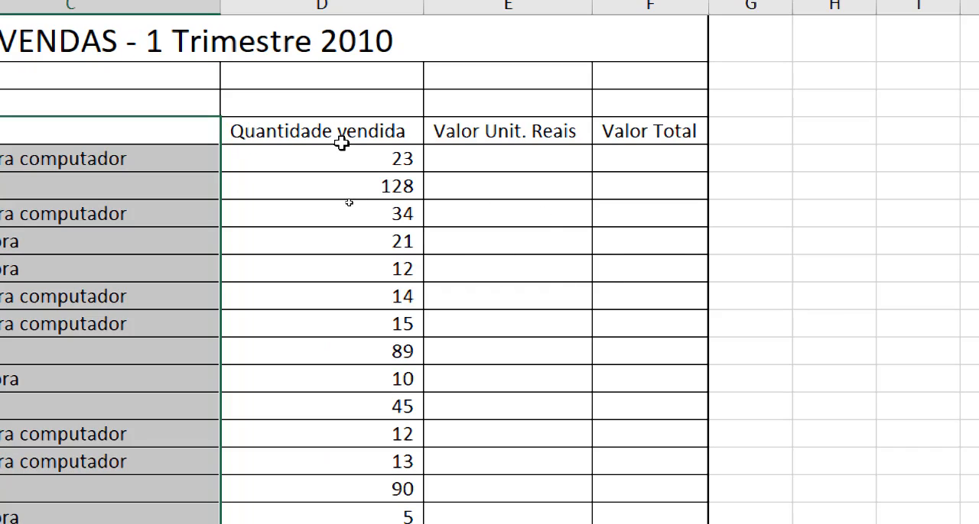
Examine the Quantidade vendida, Valor Unit. Reais and Valor Total columns of the first-quarter sales table
drag(343, 154, 377, 517)
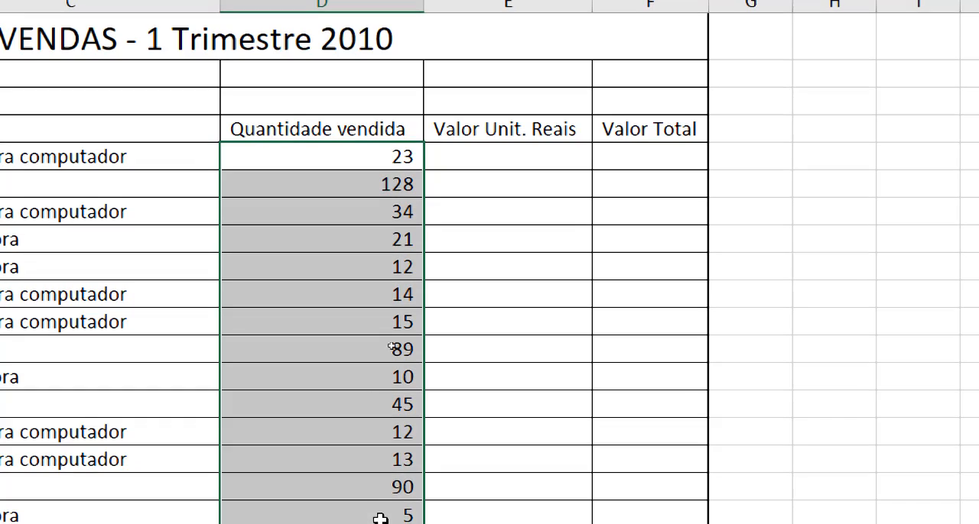
click(539, 154)
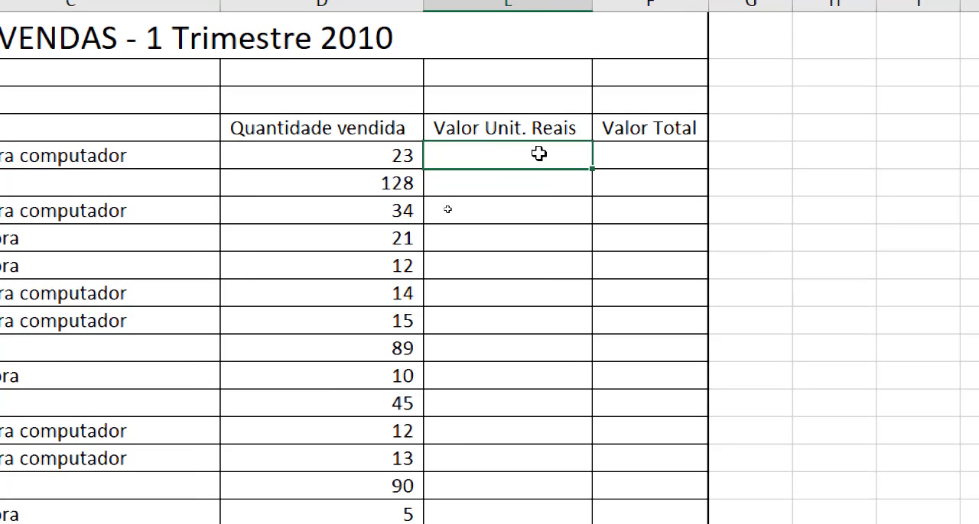
drag(539, 154, 564, 518)
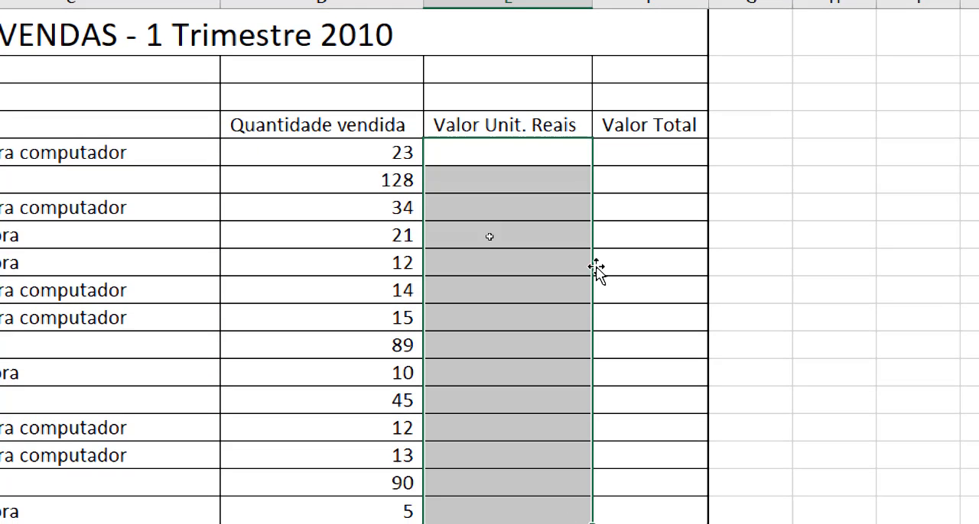
click(640, 161)
shift+click(667, 509)
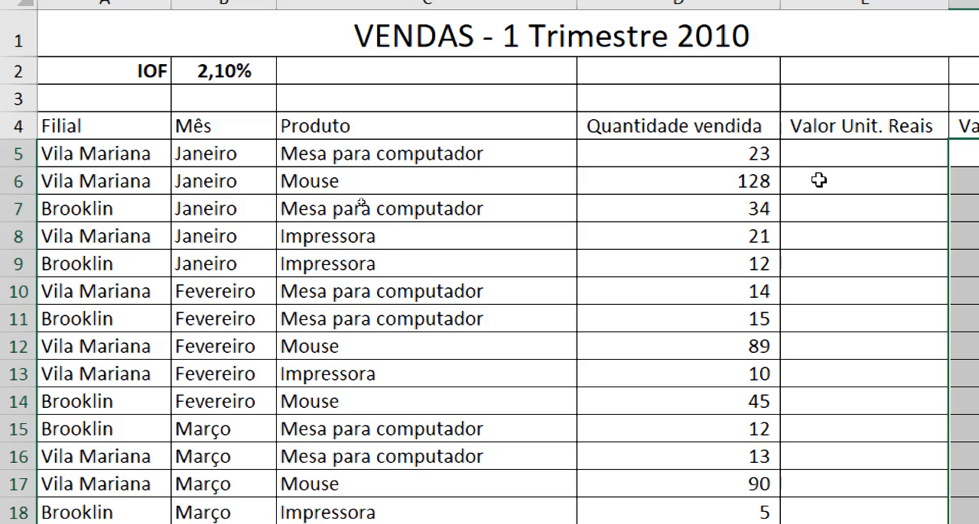
click(832, 151)
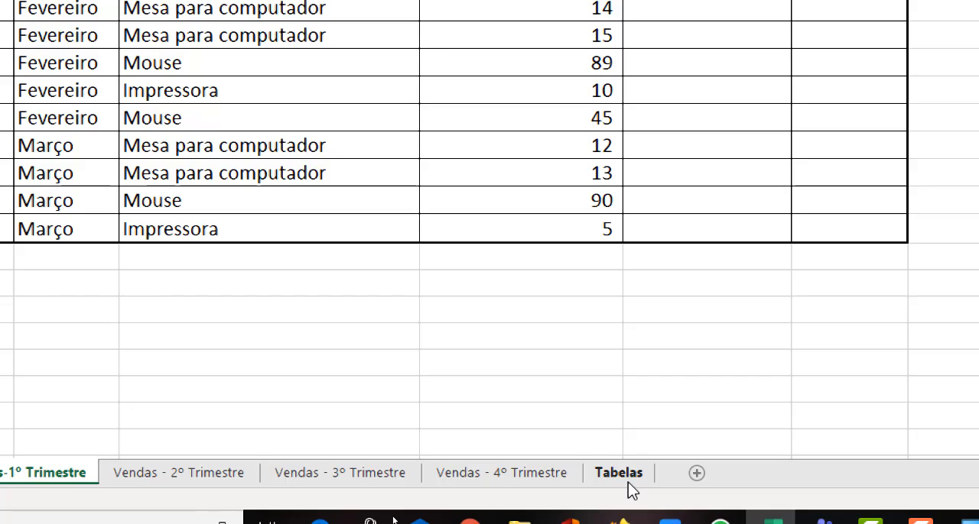
Open the Tabelas sheet and examine the months and years of the Cotações do dólar table
click(627, 474)
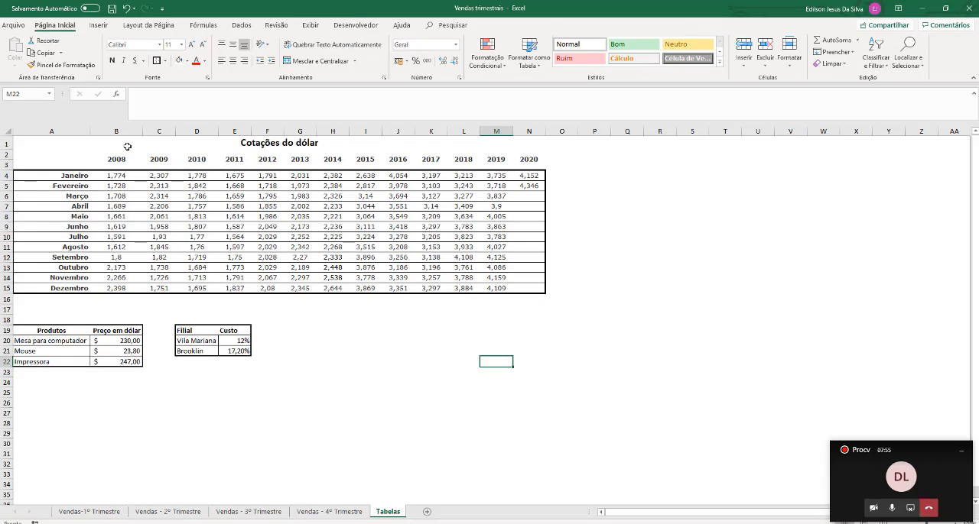
drag(127, 146, 162, 291)
click(530, 144)
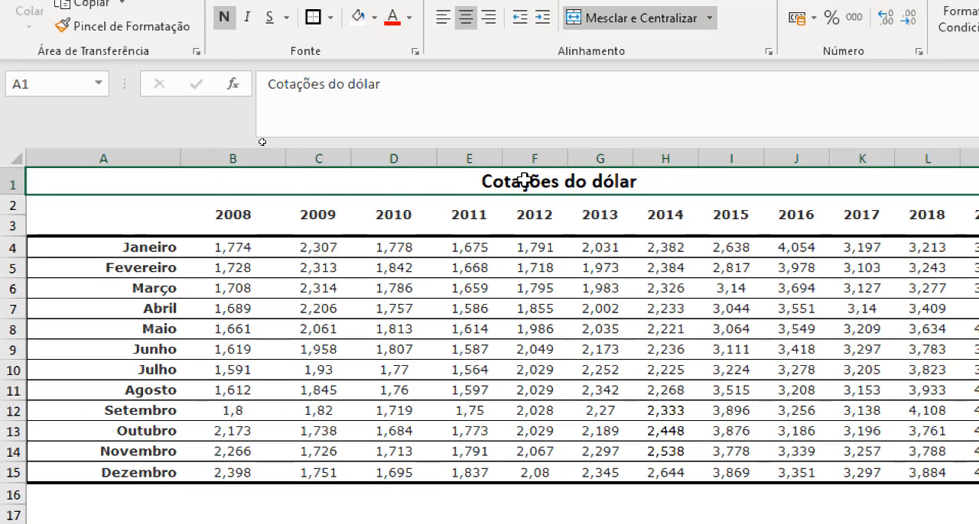
drag(523, 180, 490, 473)
click(204, 220)
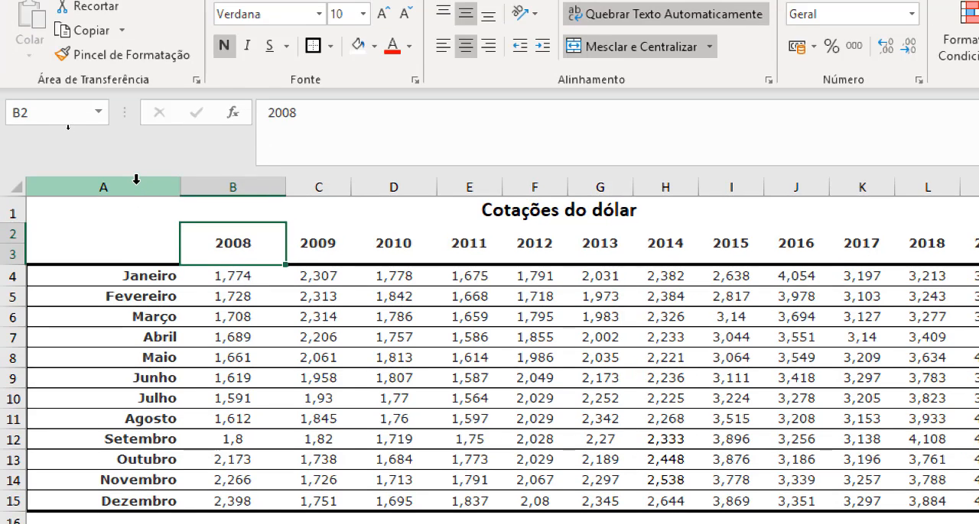
click(135, 184)
key(Return)
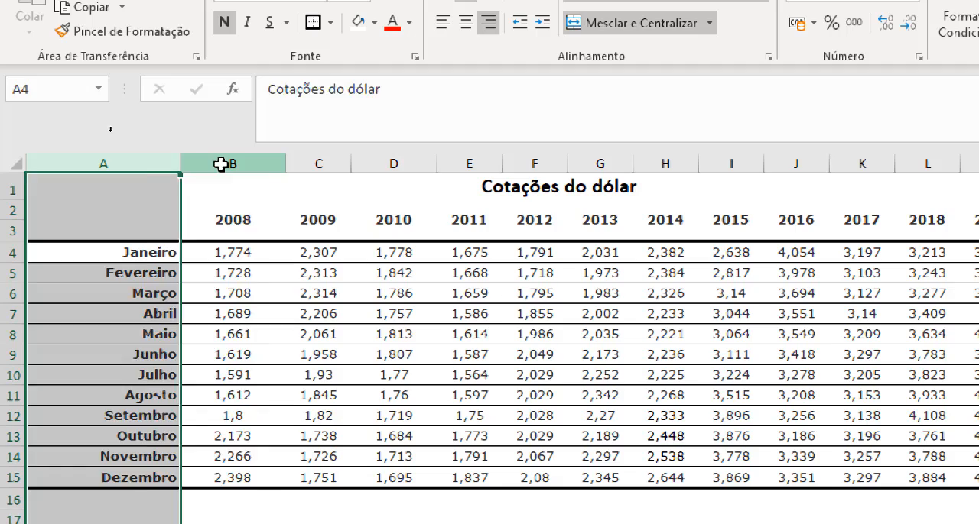
drag(221, 164, 965, 163)
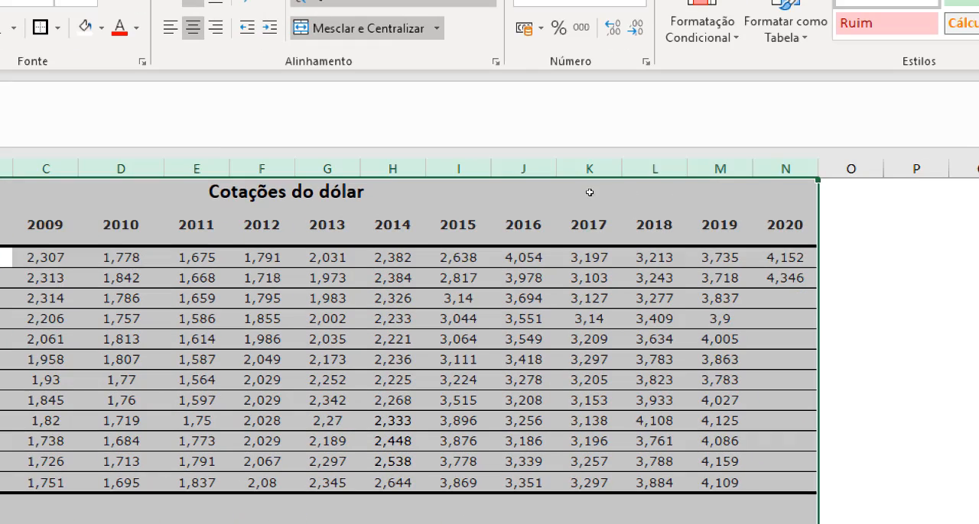
drag(802, 258, 795, 281)
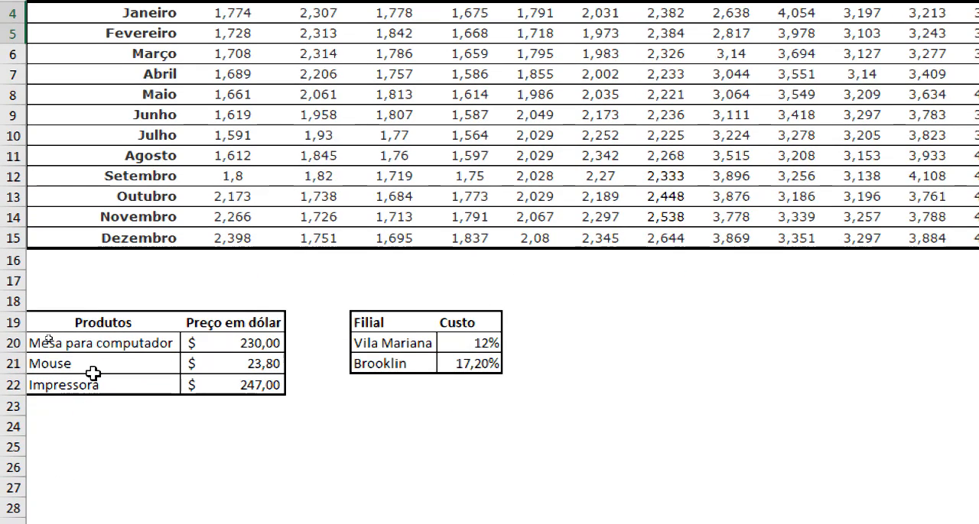
Examine the dollar prices in the Produtos table and the cost percentages of both branches in the Filial table
click(97, 329)
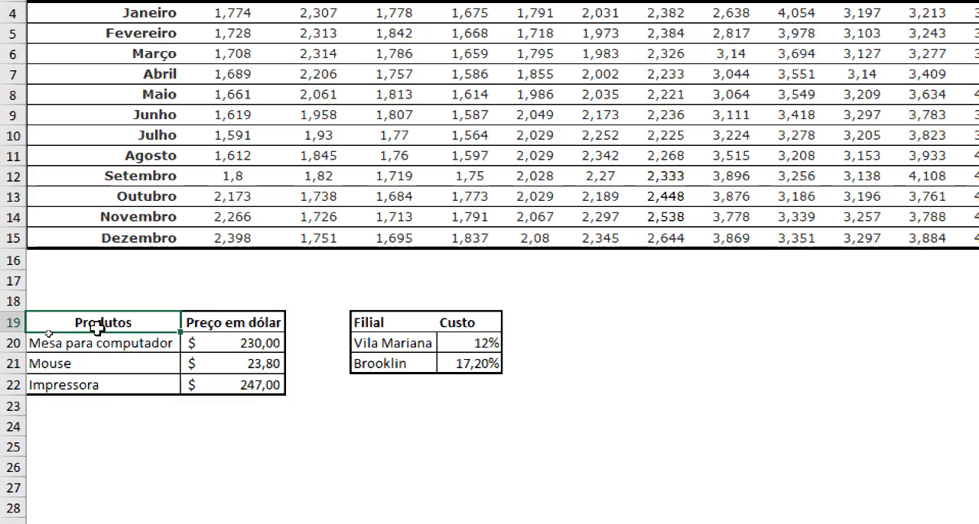
click(104, 346)
click(94, 367)
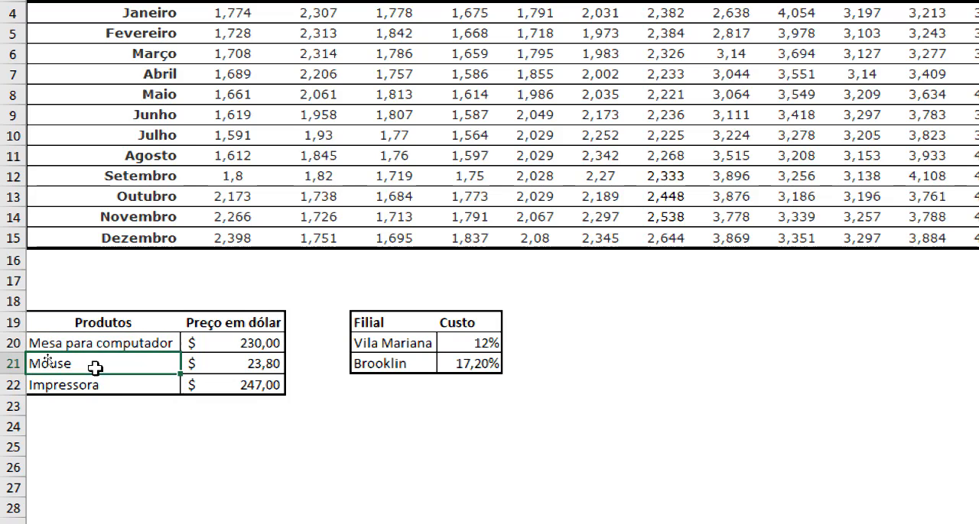
click(97, 403)
click(212, 365)
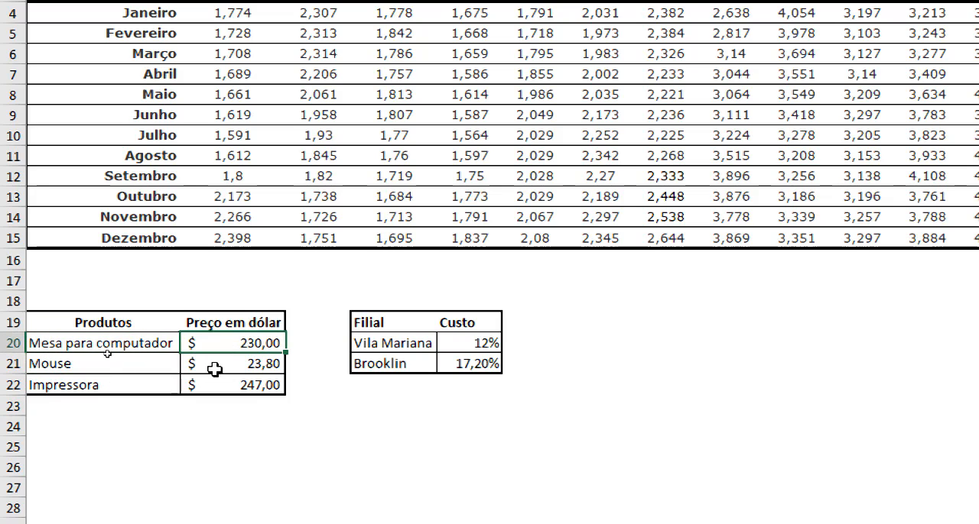
click(217, 386)
click(218, 365)
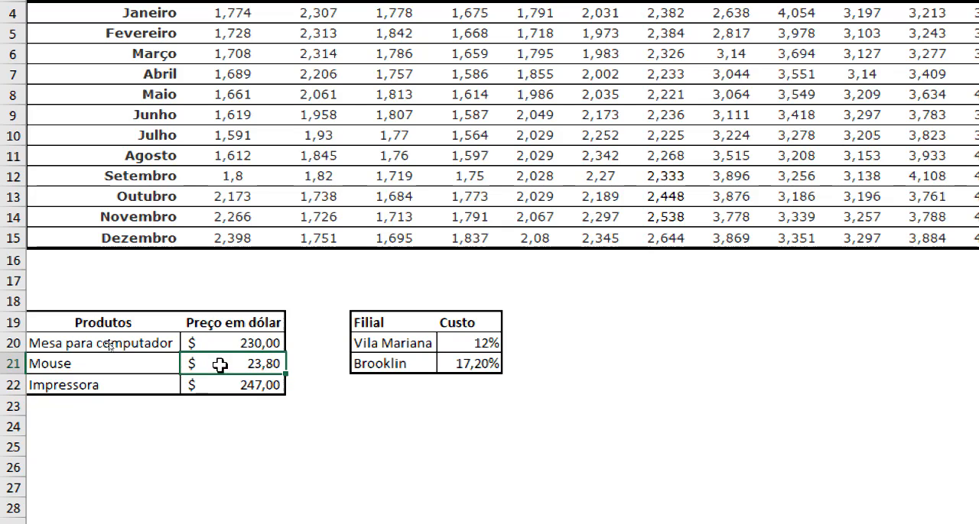
click(216, 344)
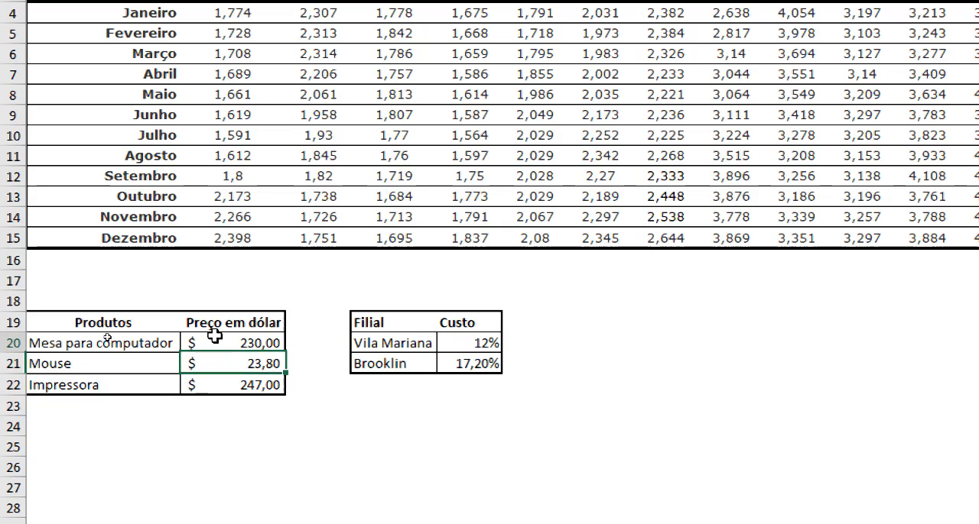
click(469, 341)
click(457, 367)
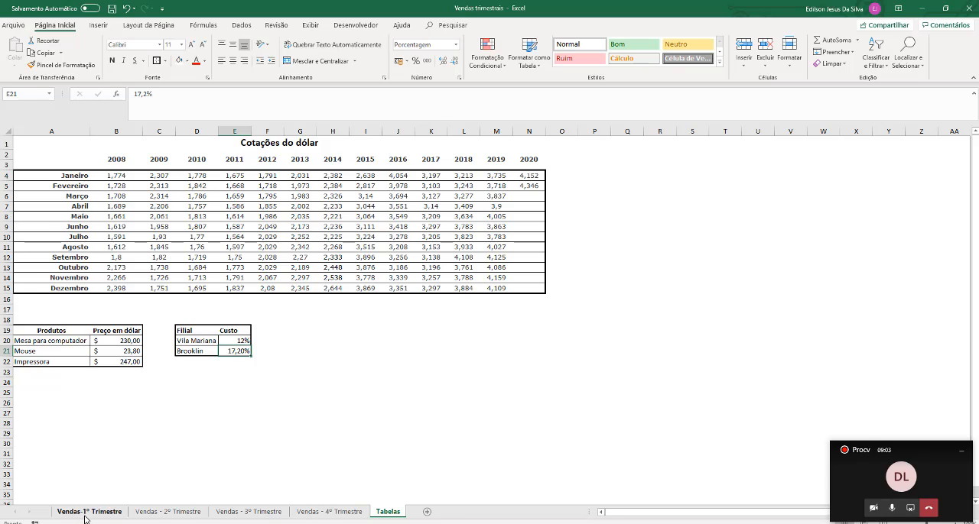
Check the month and product of the first sale on the Vendas-1º Trimestre sheet against that product's dollar price on the Tabelas sheet
click(87, 512)
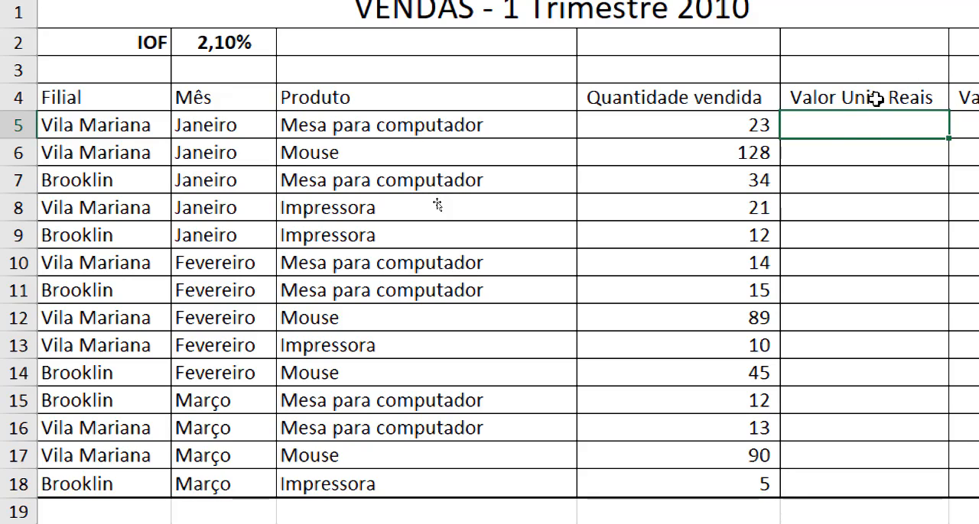
click(478, 121)
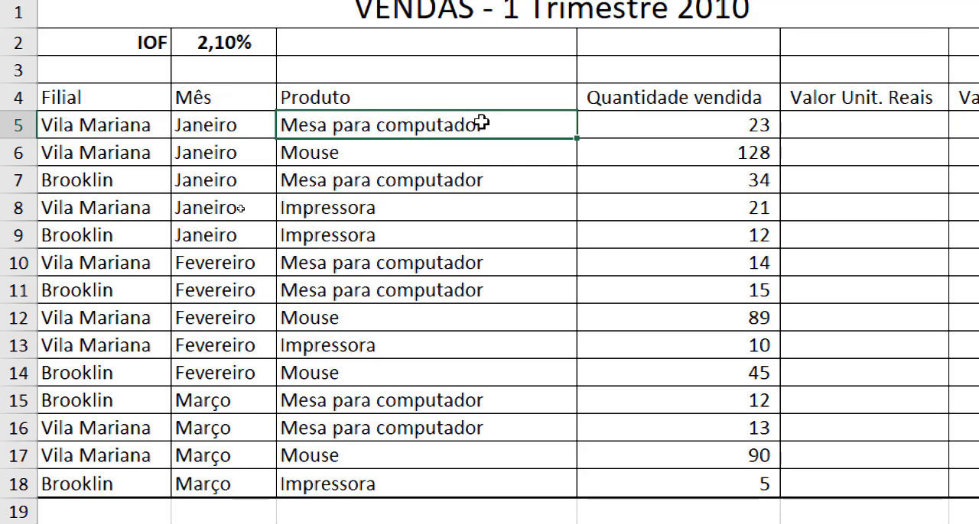
click(239, 129)
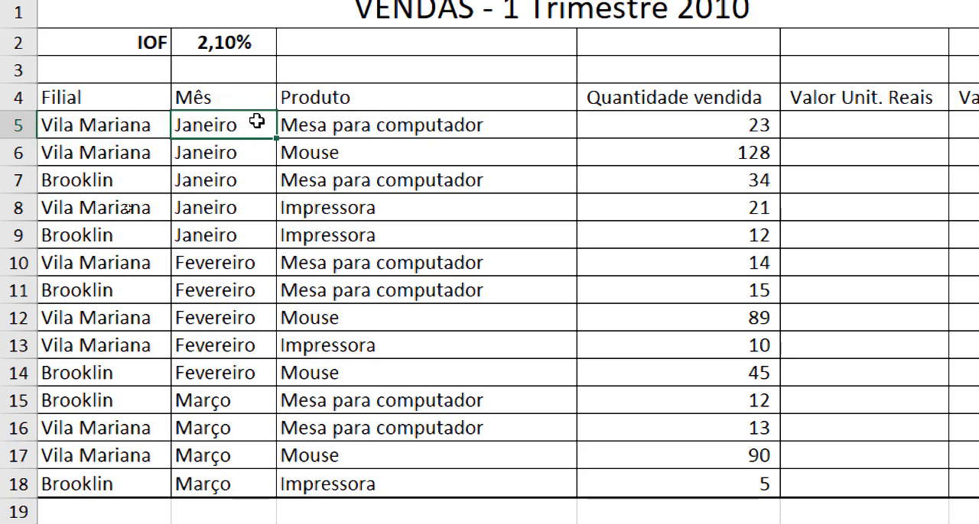
click(358, 135)
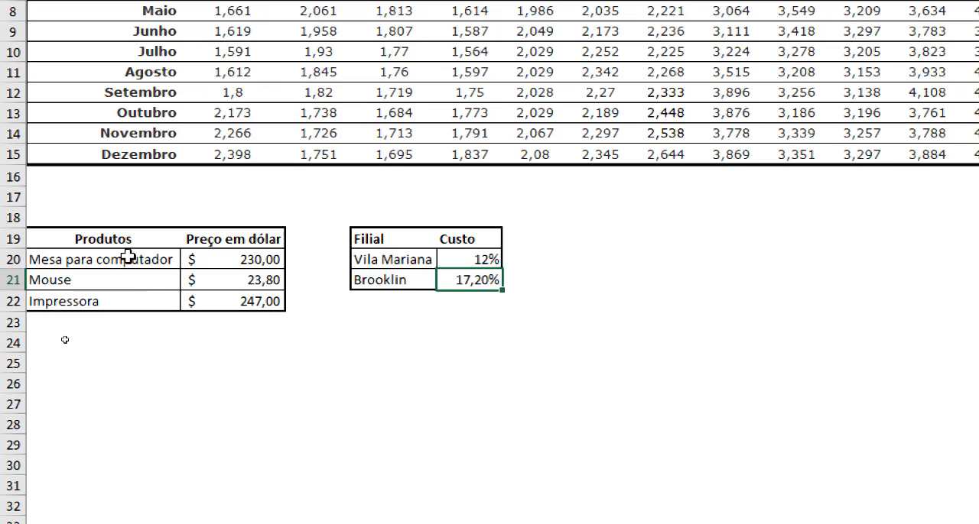
drag(127, 258, 239, 259)
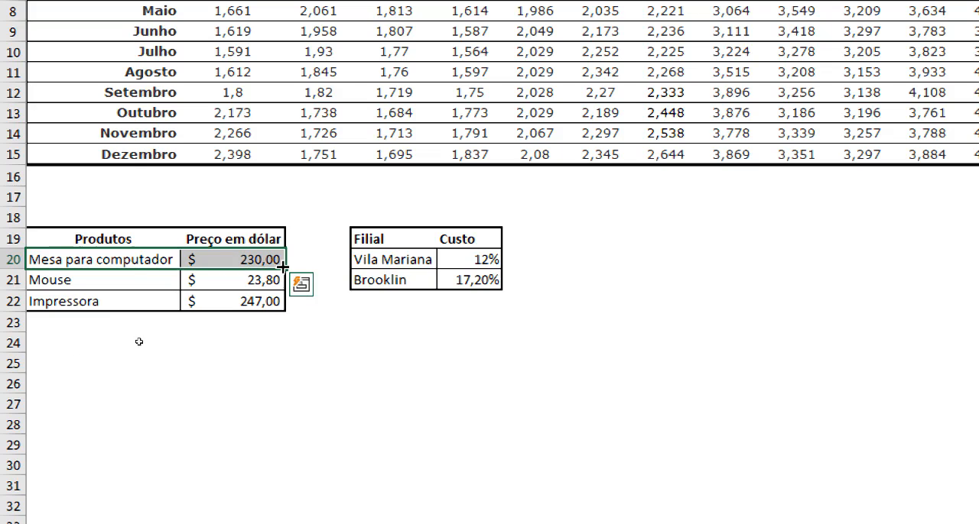
click(267, 259)
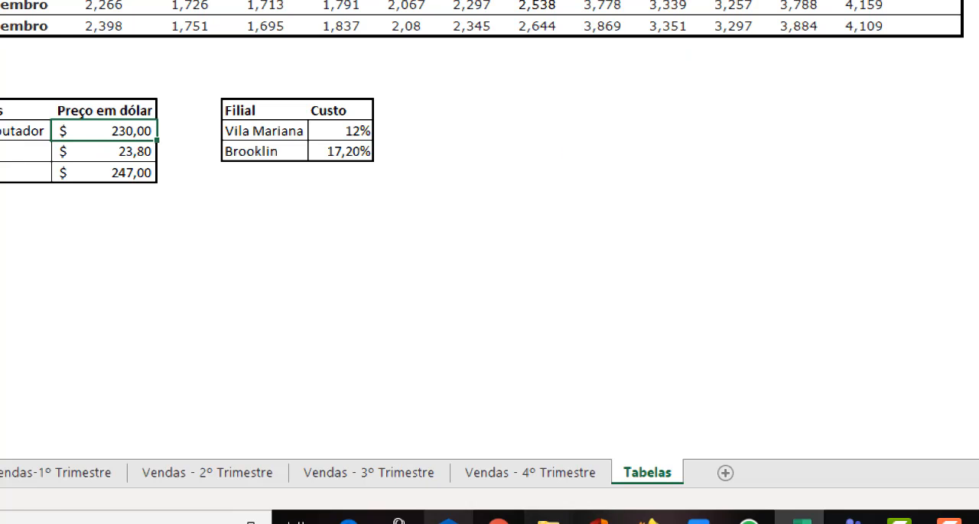
Return to the Vendas-1º Trimestre sheet and review the first sale's product alongside the Valor Unit. Reais column
click(162, 479)
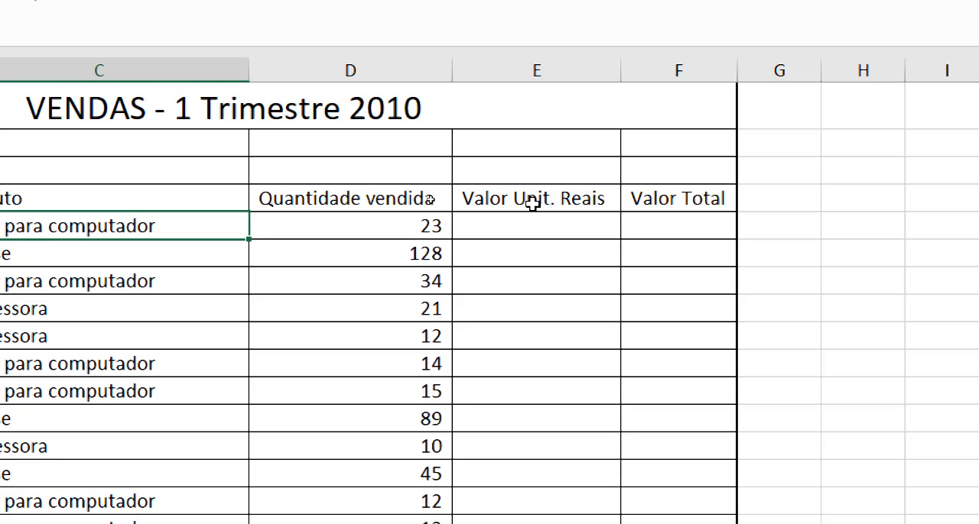
click(534, 200)
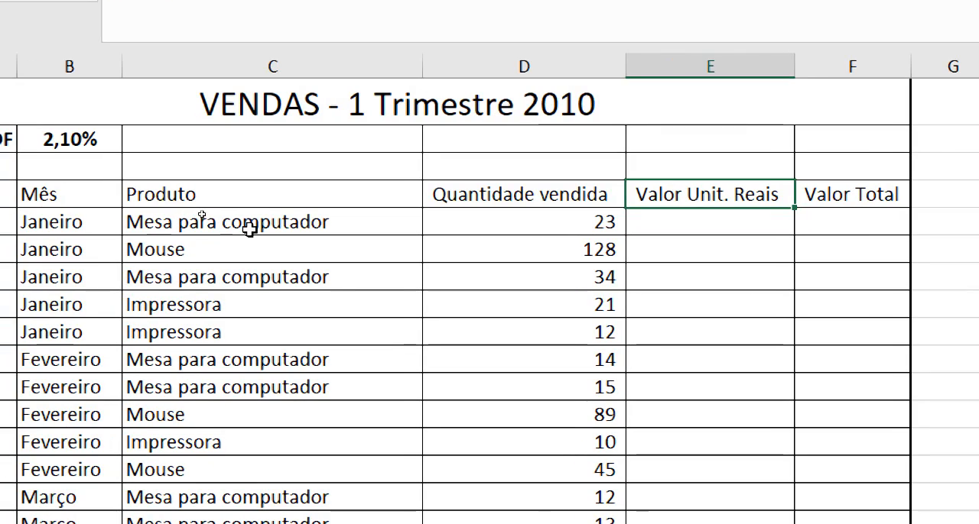
click(81, 230)
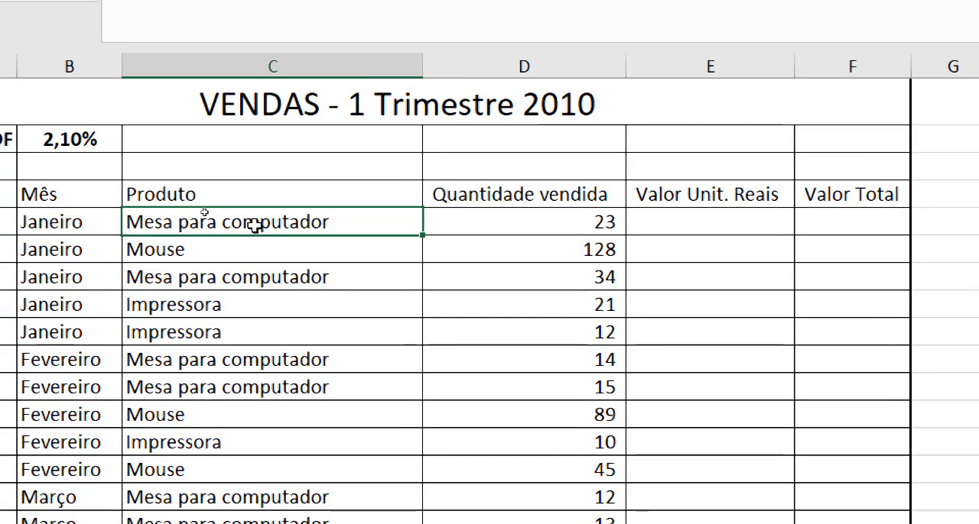
click(736, 224)
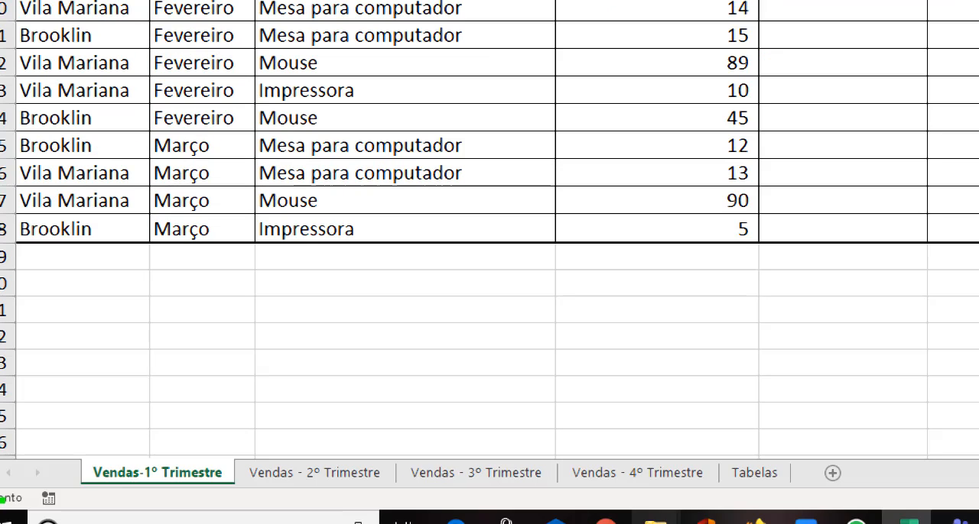
Open the Tabelas sheet and locate the Janeiro rate for 2010 in the Cotações do dólar table
click(741, 475)
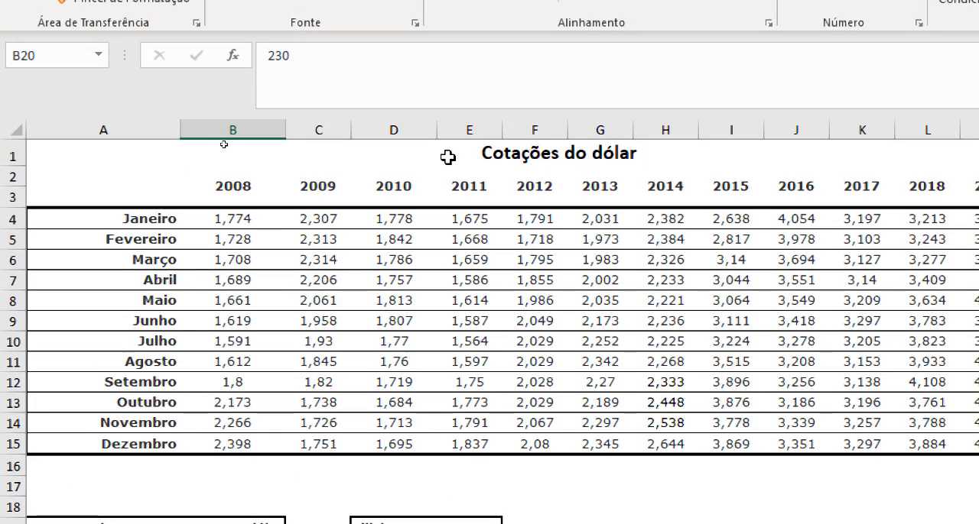
drag(447, 157, 421, 446)
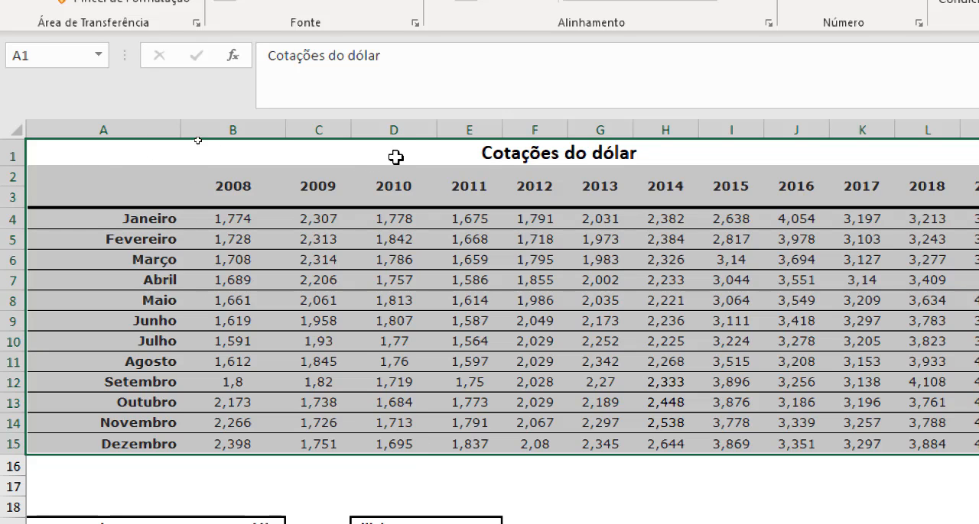
click(396, 127)
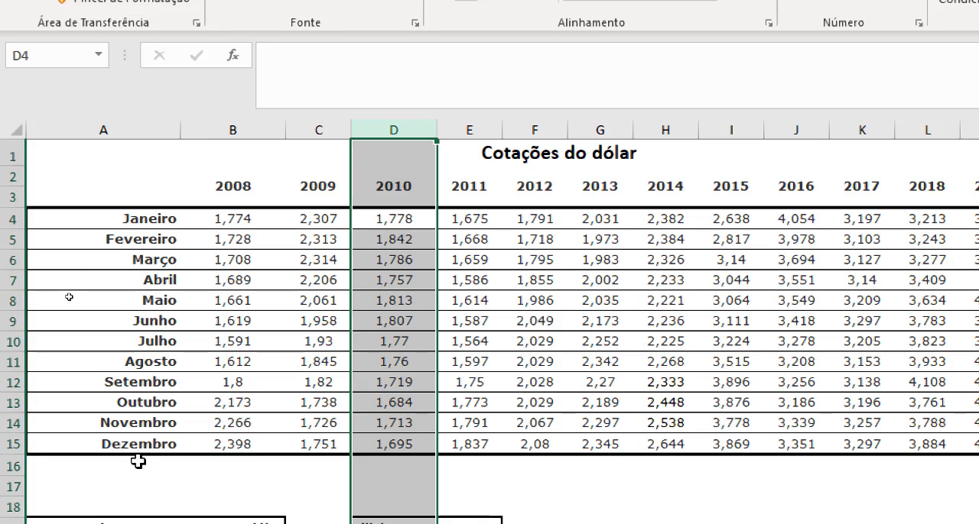
click(150, 220)
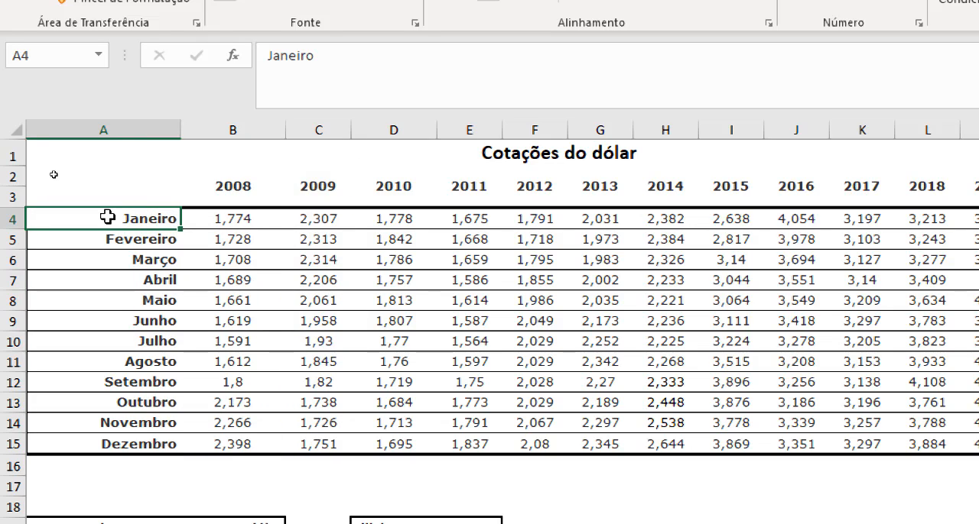
drag(106, 218, 393, 229)
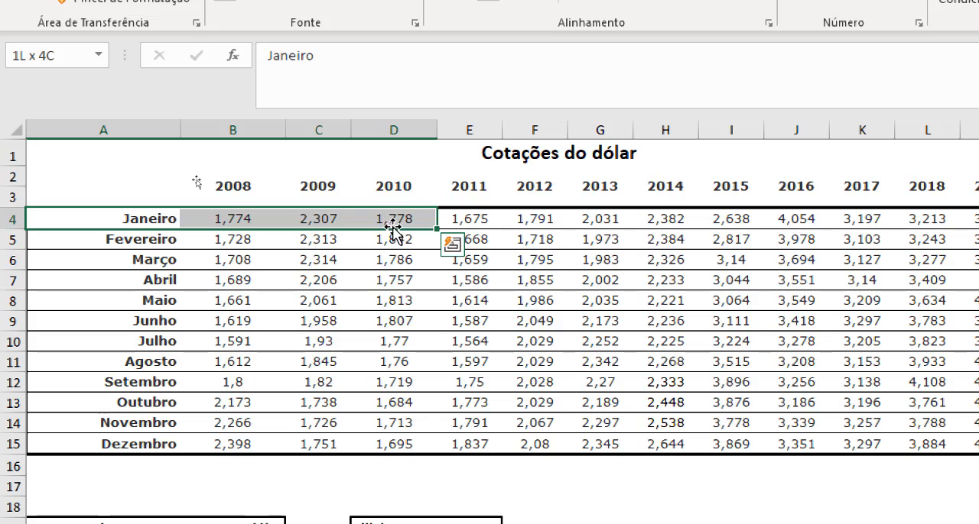
click(391, 130)
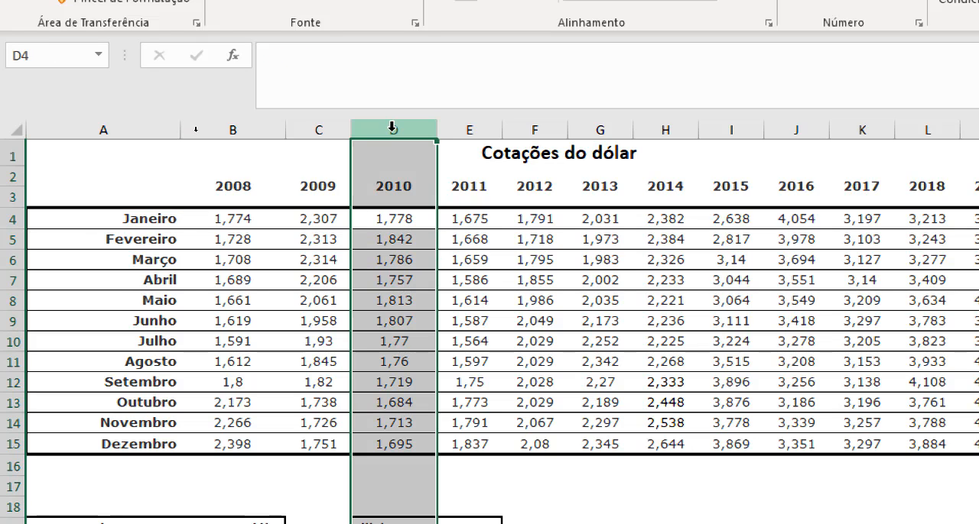
click(417, 218)
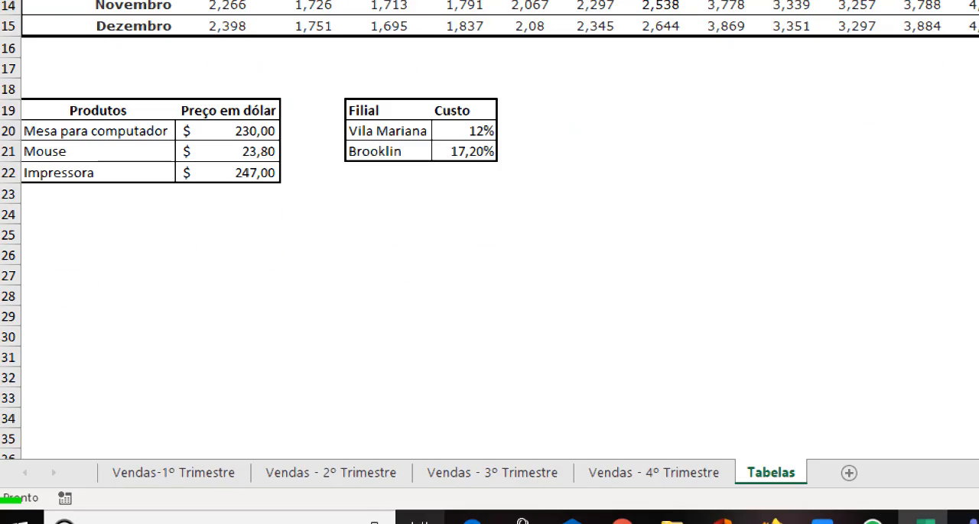
Check the first sale's month on the Vendas-1º Trimestre sheet and compare the Cotações do dólar and Produtos ranges on the Tabelas sheet
click(184, 473)
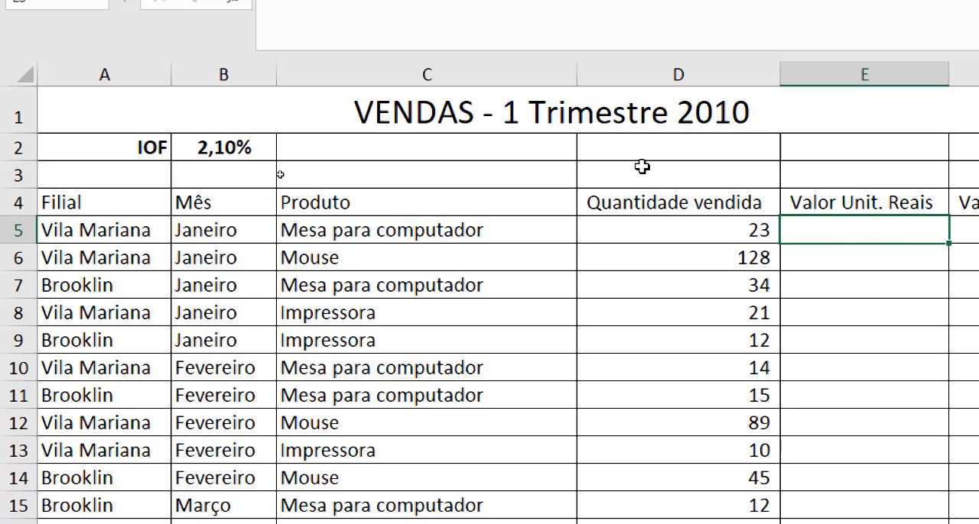
click(218, 231)
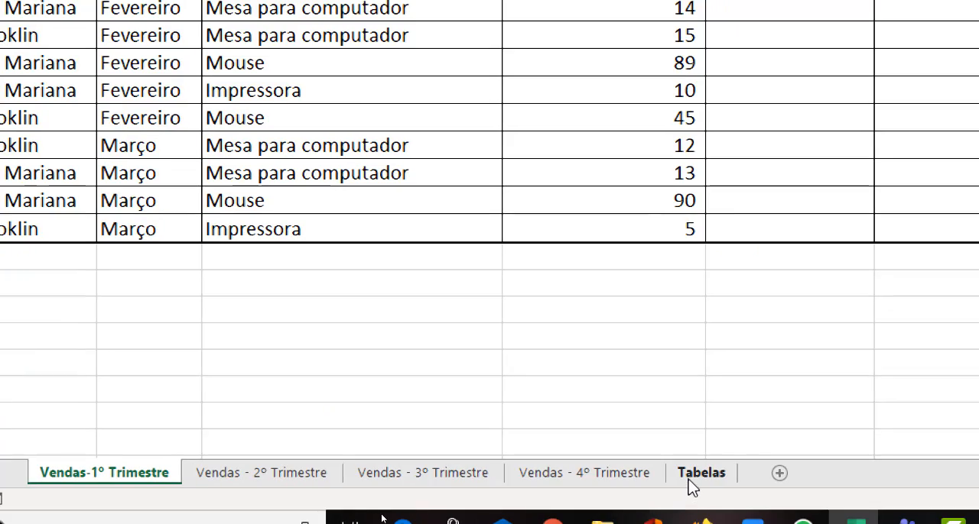
click(690, 476)
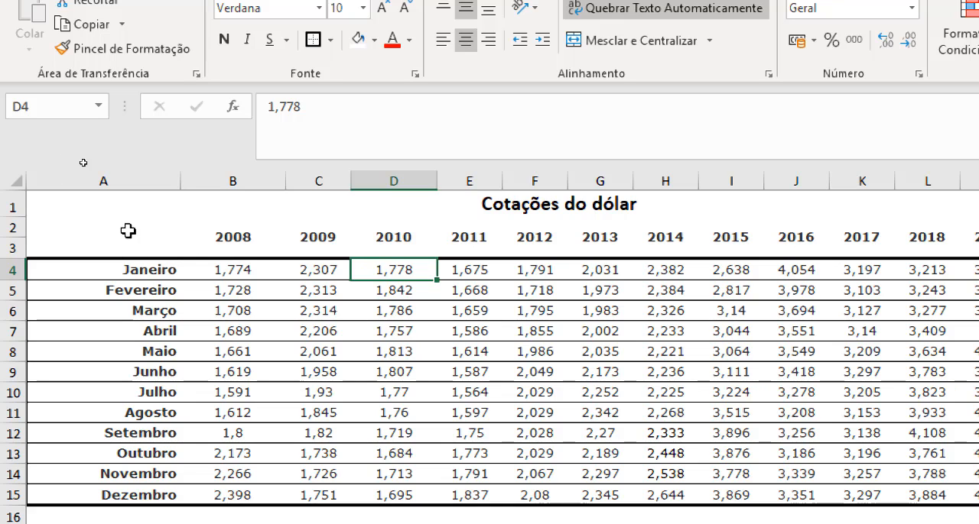
mouse_move(129, 231)
mouse_down()
mouse_move(533, 374)
mouse_move(704, 474)
mouse_up()
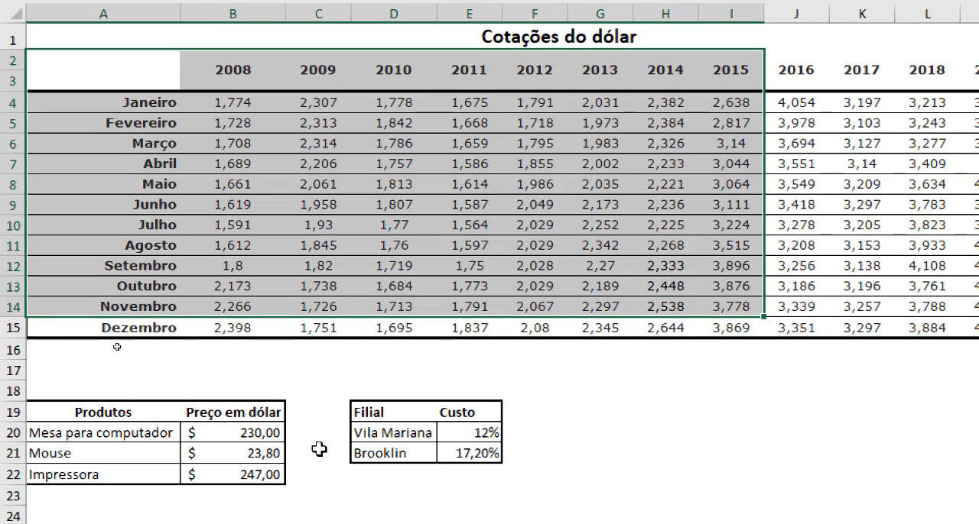
drag(145, 407, 250, 469)
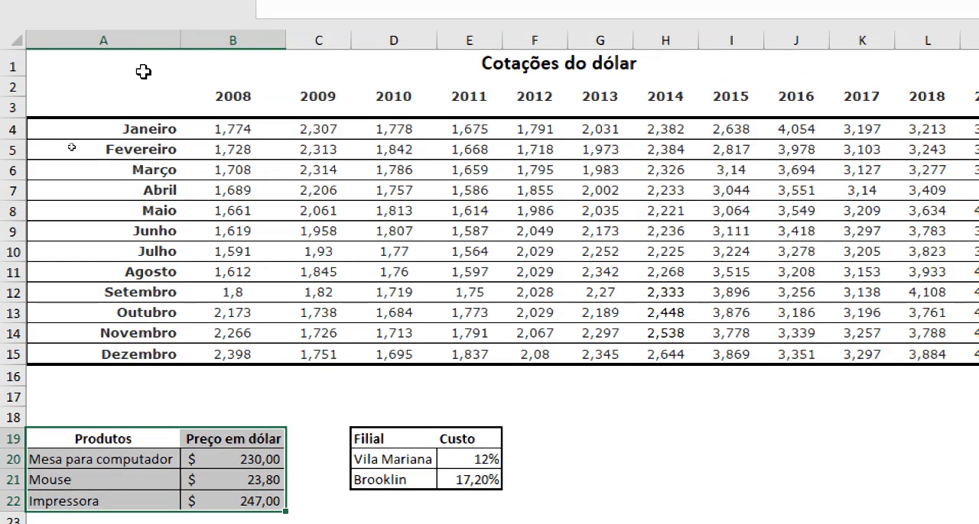
drag(143, 71, 501, 323)
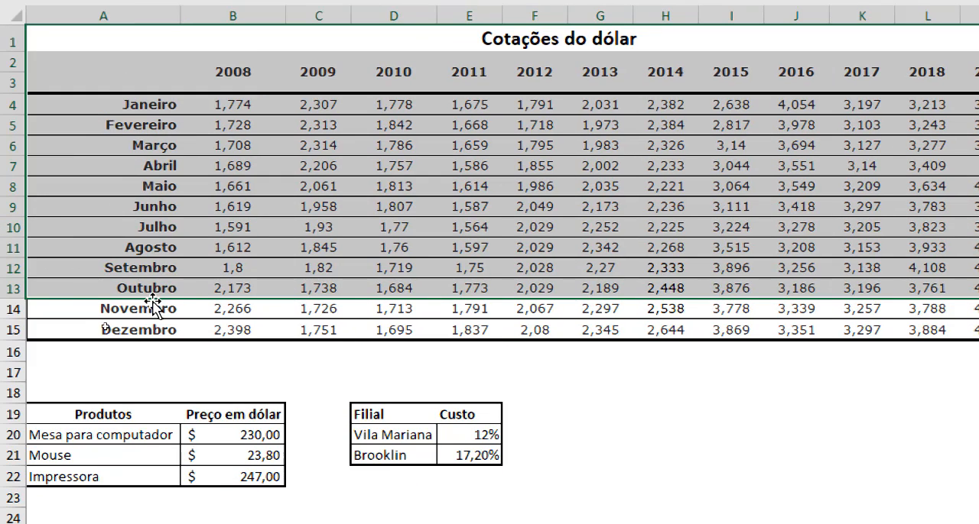
drag(126, 437, 255, 478)
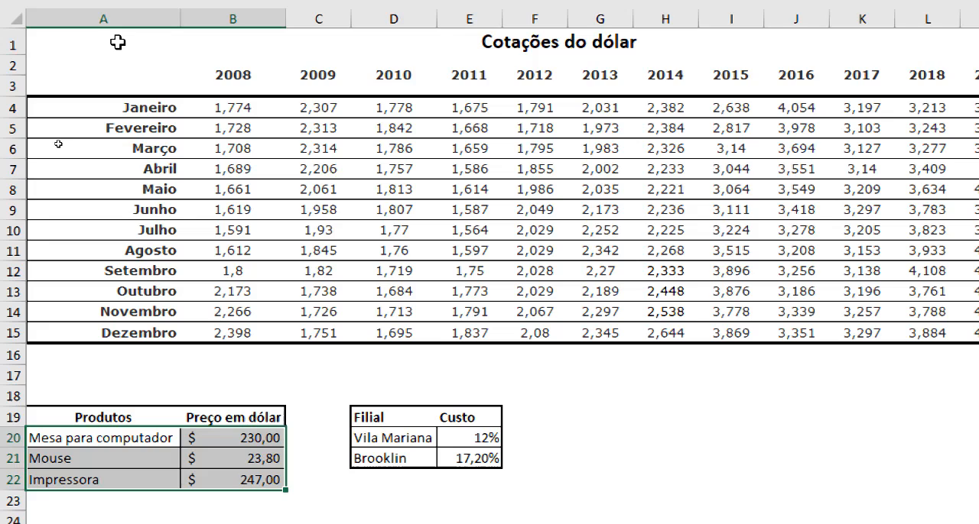
click(179, 39)
drag(287, 108, 576, 290)
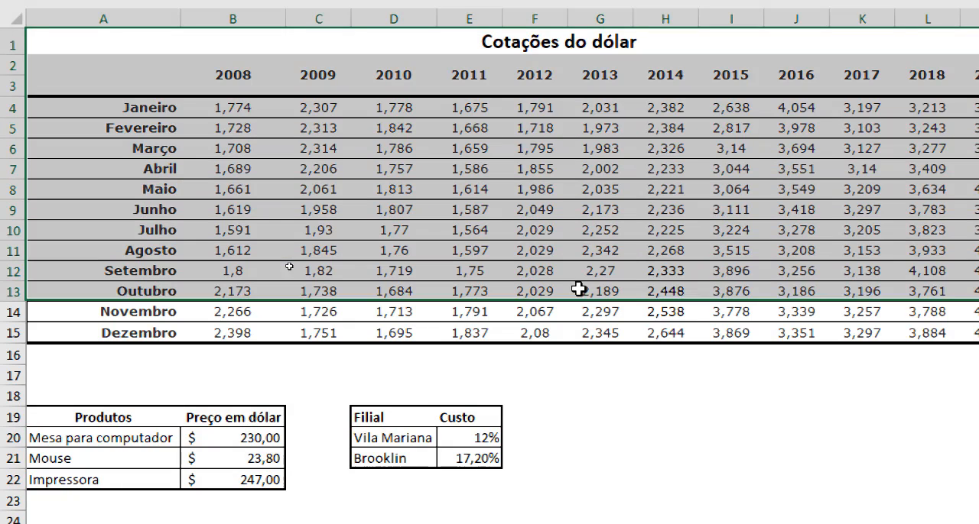
Examine individual monthly rates in the 2010 column of the Cotações do dólar table
click(467, 147)
click(402, 112)
click(400, 148)
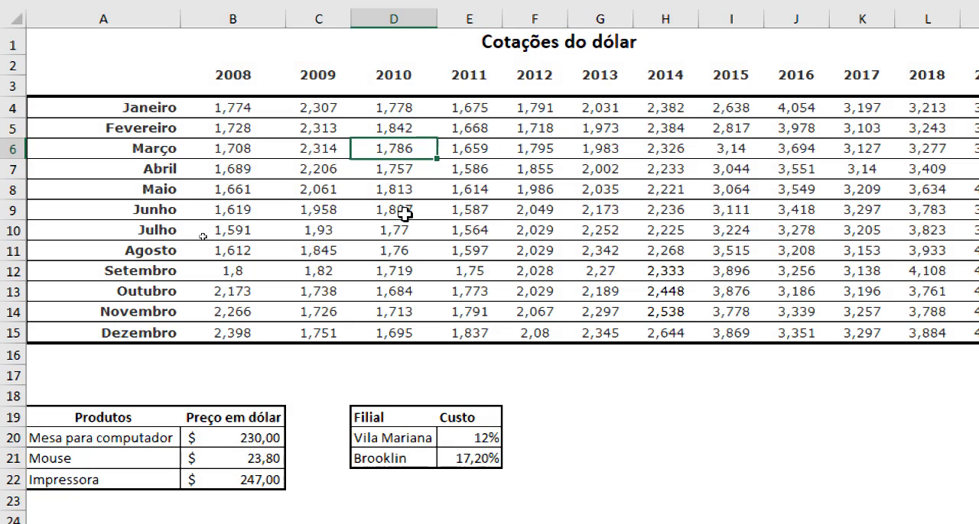
click(399, 230)
Calculate the first product's trial price in reais by entering =230*1,778 in cell G18 of the Tabelas sheet
click(216, 498)
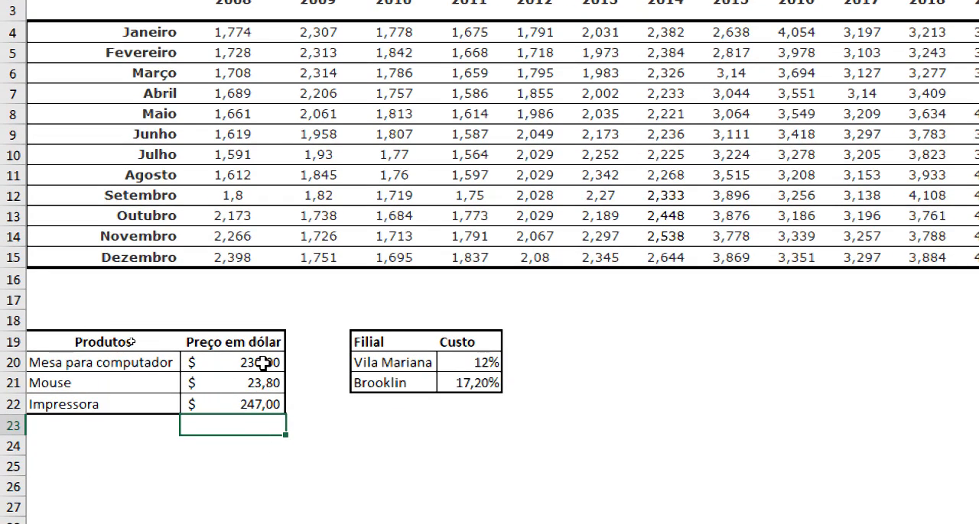
click(263, 362)
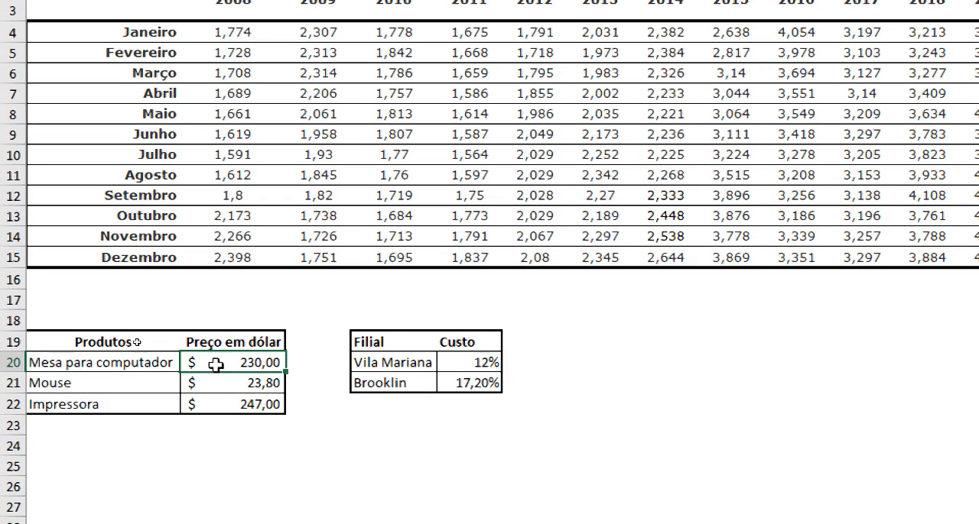
click(618, 323)
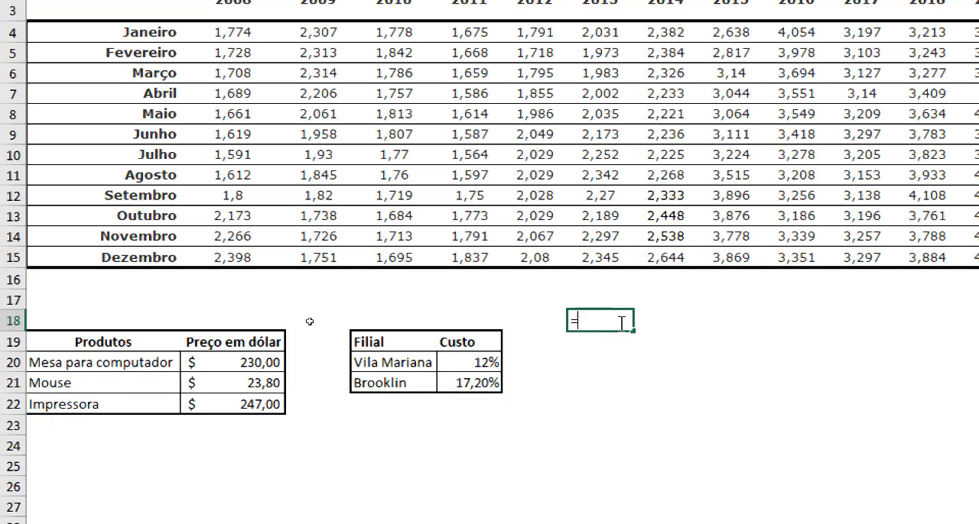
text(=230*1,778)
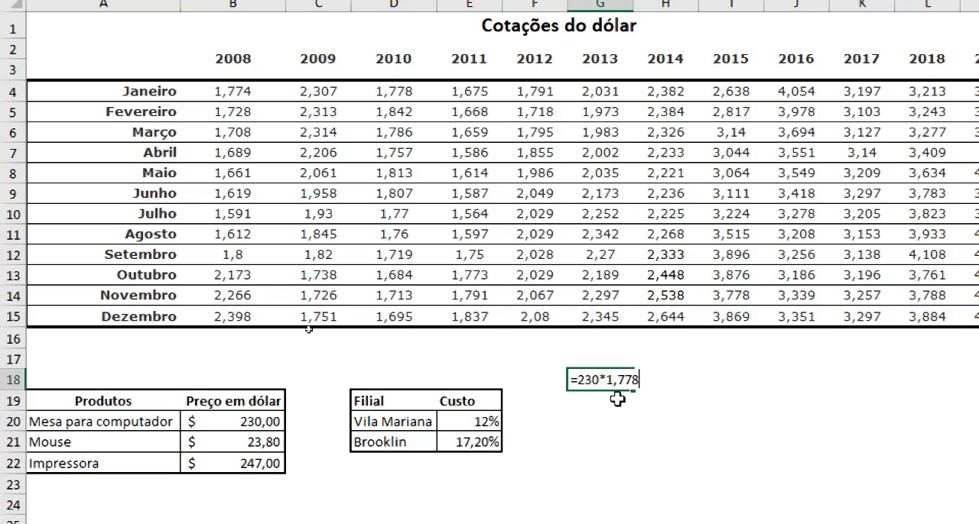
key(Return)
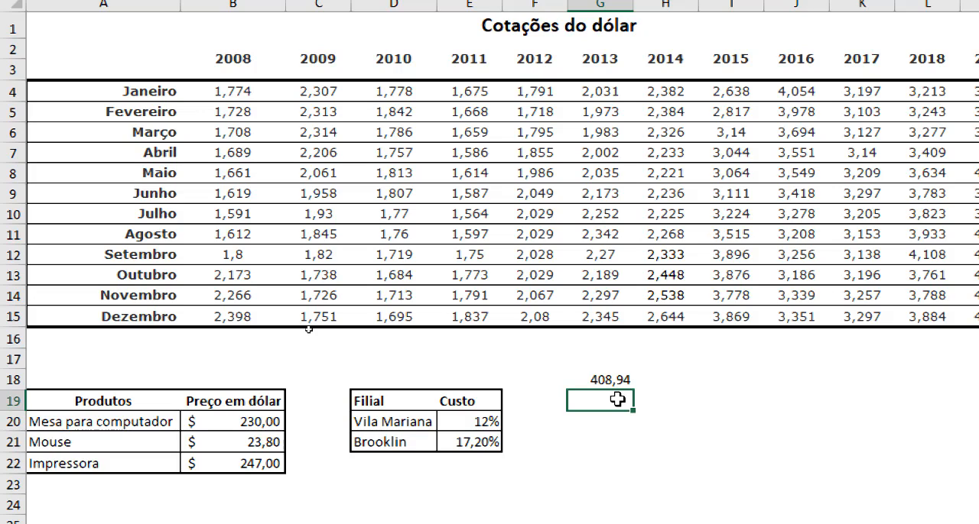
Review the dollar price and exchange rate factors in the G18 trial formula, and clear the cell
key(Up)
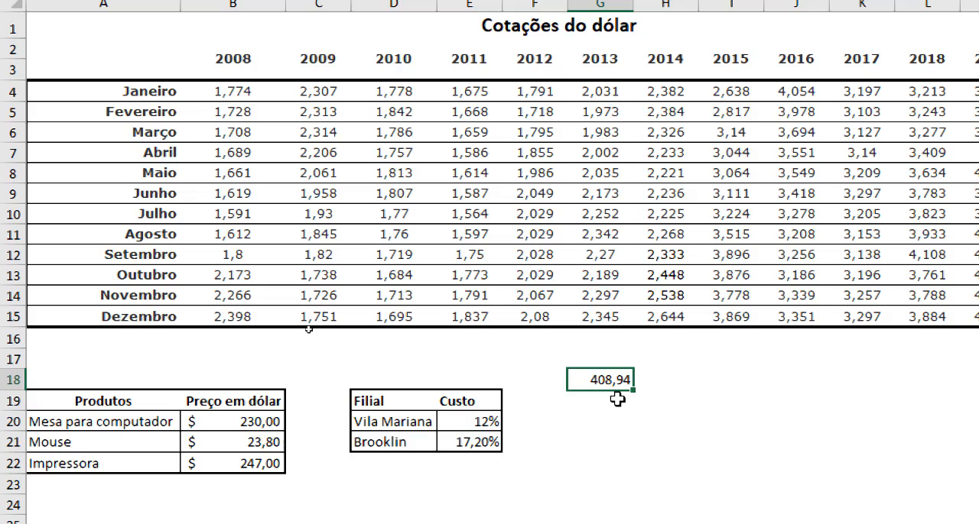
key(F2)
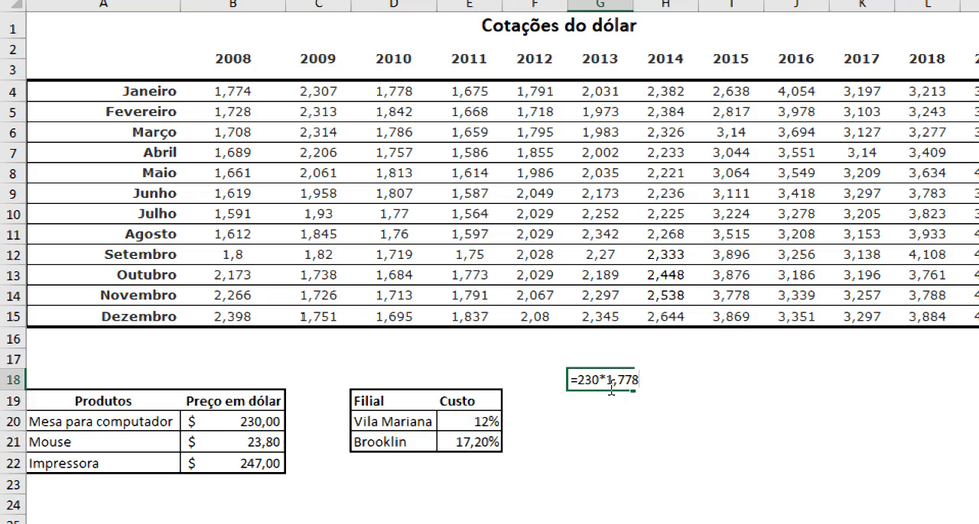
drag(598, 380, 575, 380)
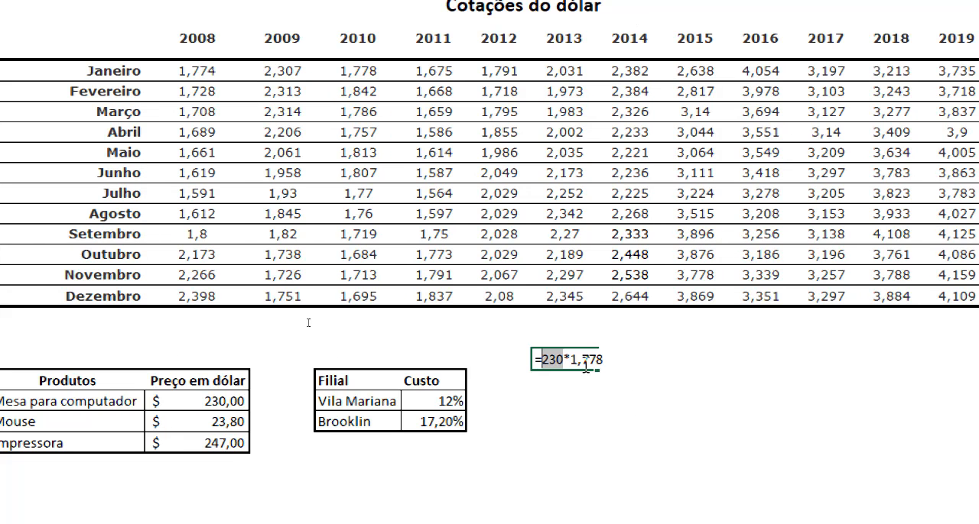
click(572, 363)
drag(572, 363, 615, 360)
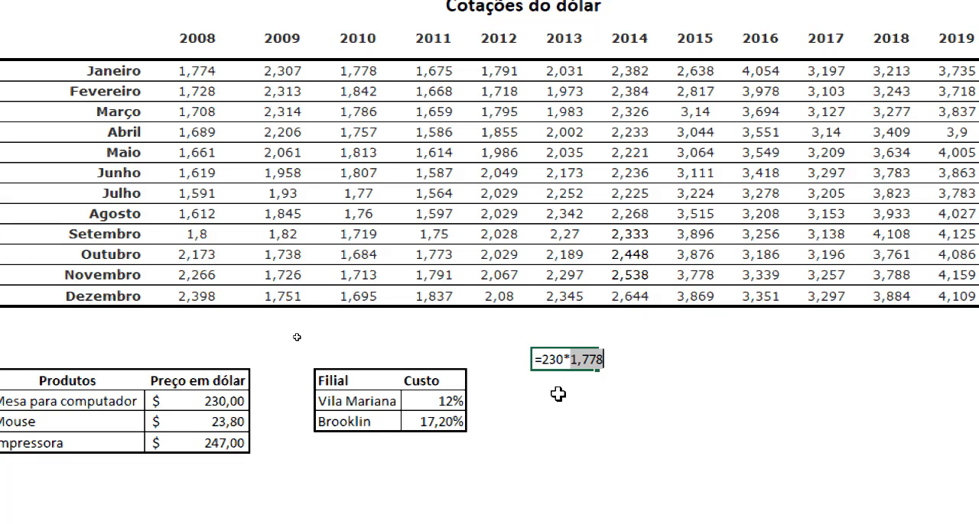
key(BackSpace)
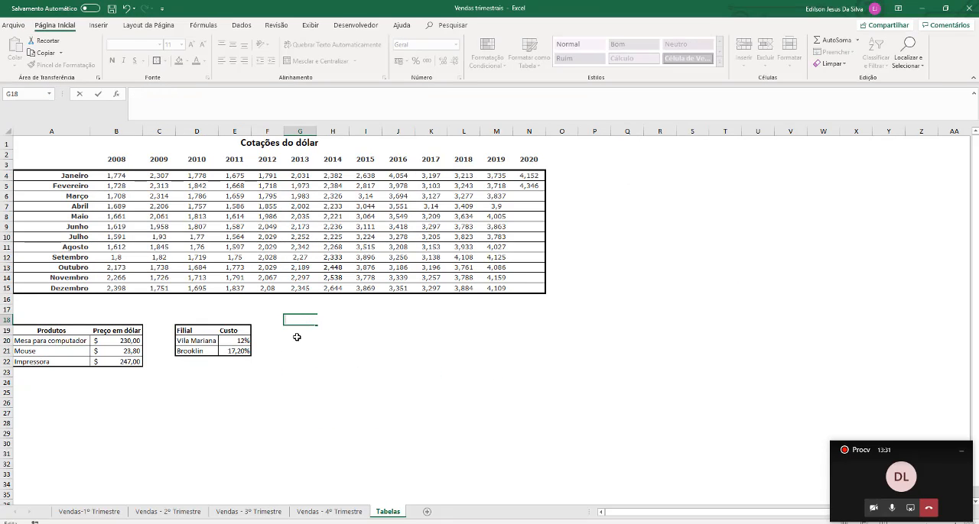
click(297, 338)
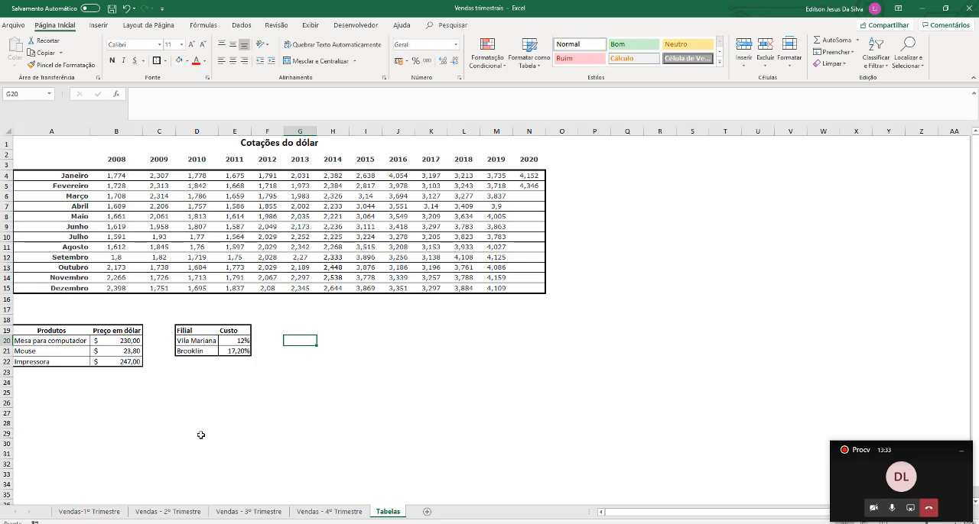
Return to the Vendas-1º Trimestre sheet and review the first sale's product and its empty Valor Unit. Reais cell
click(86, 517)
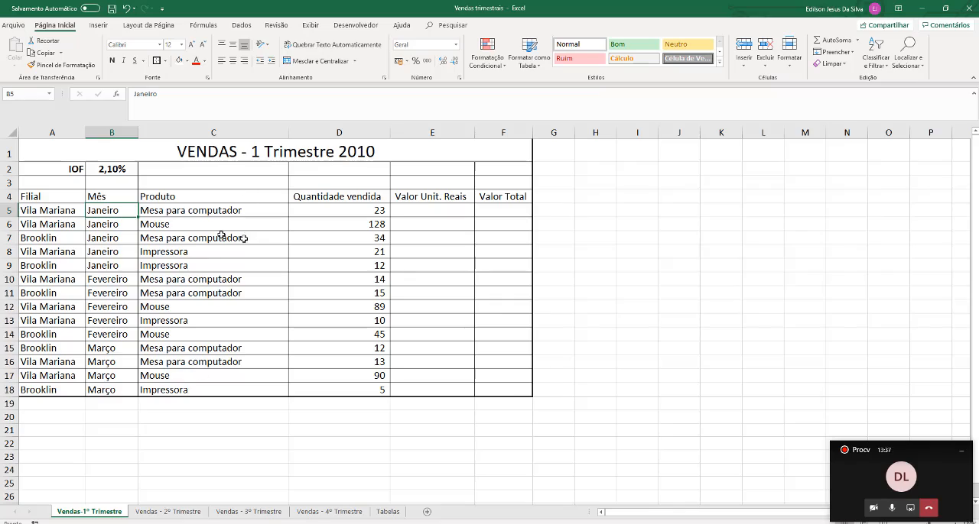
scroll(196, 227, up, 3)
scroll(192, 225, up, 2)
scroll(192, 224, up, 1)
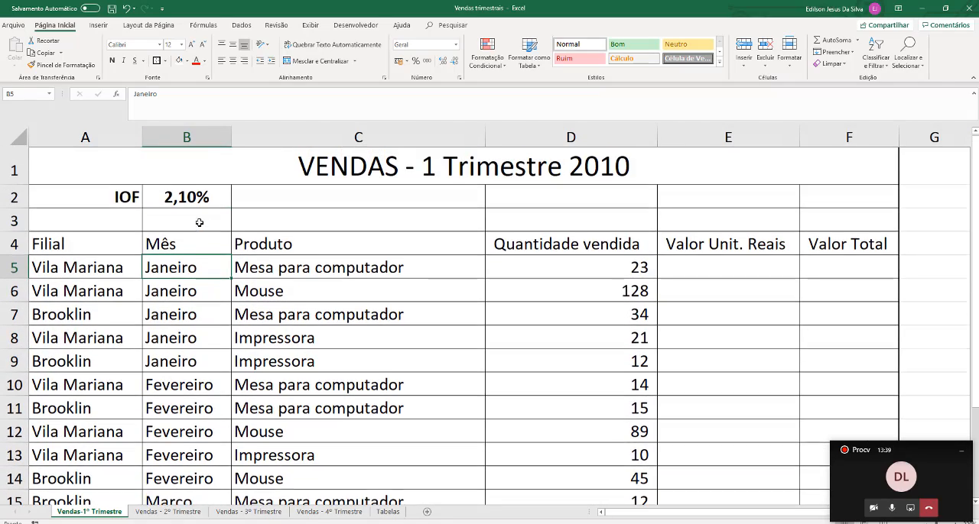
click(666, 277)
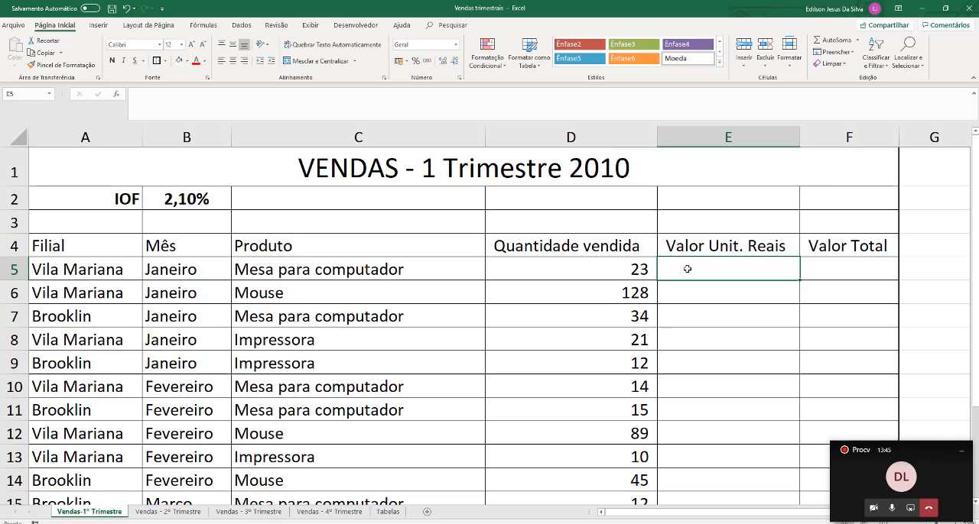
click(279, 271)
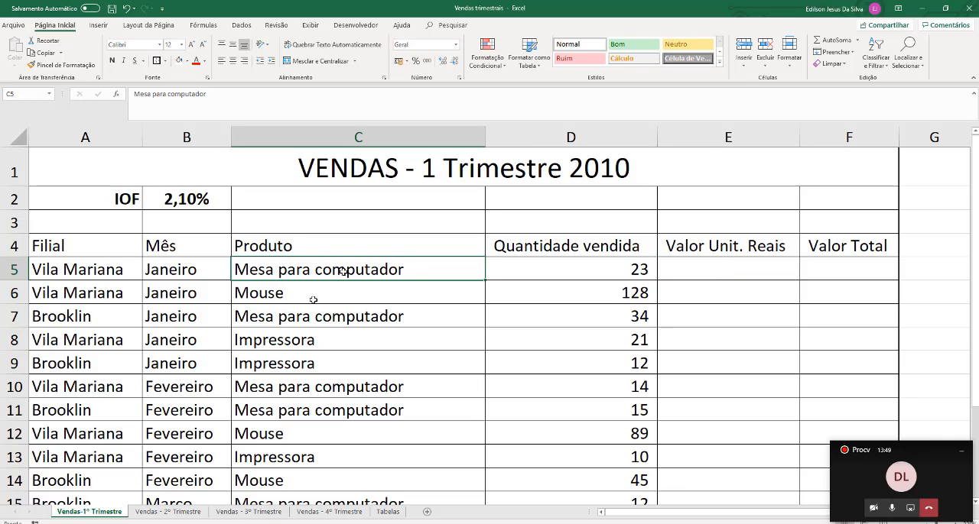
click(749, 267)
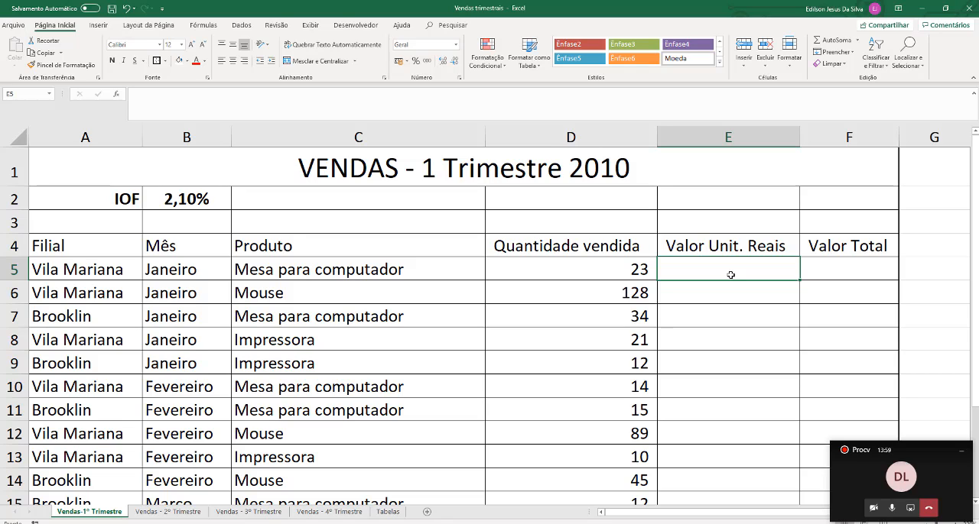
text(=PROCV)
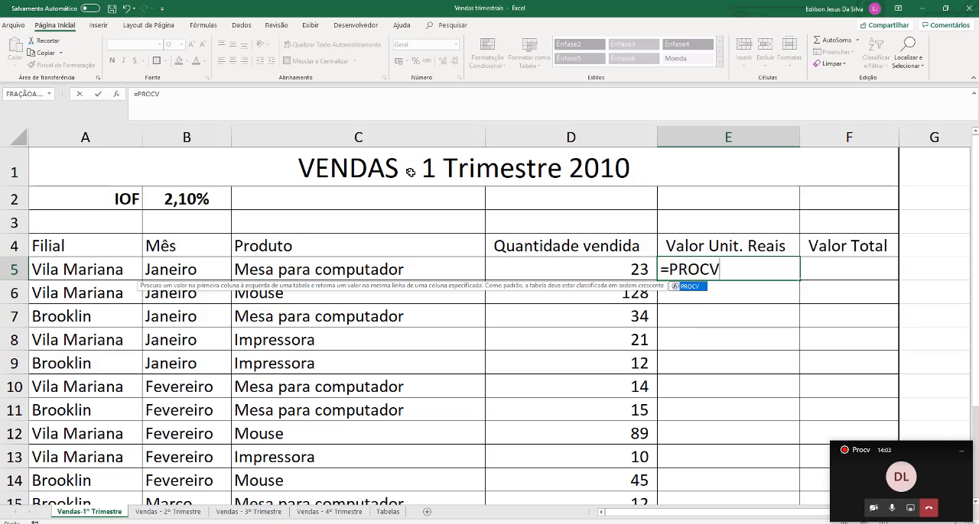
key(Escape)
Narrow the Produto and Quantidade vendida columns so the value columns fit at a larger zoom
drag(472, 135, 418, 137)
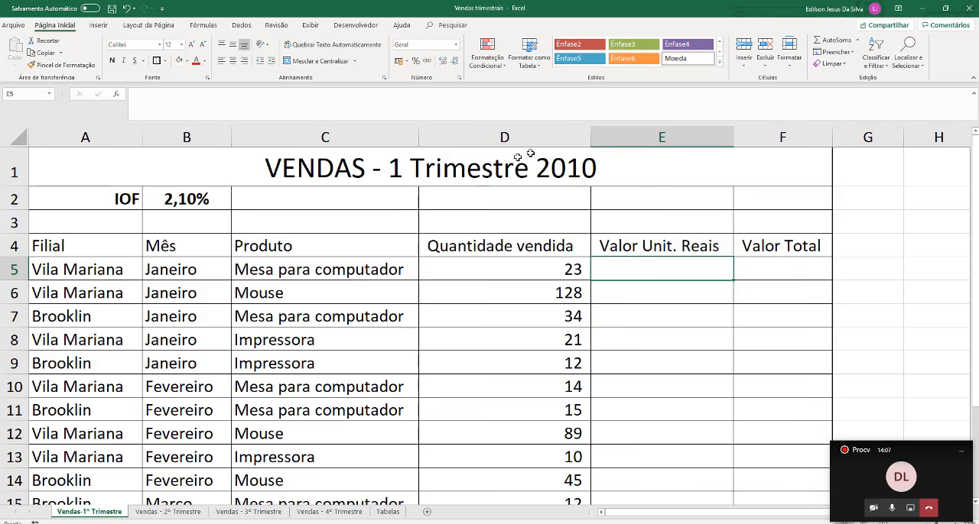
drag(580, 136, 497, 136)
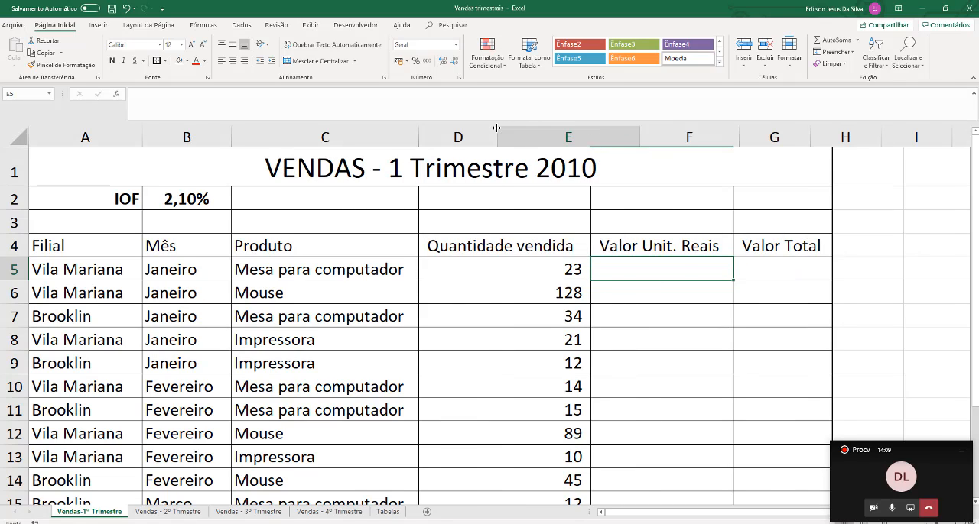
ctrl+scroll(596, 277, up, 2)
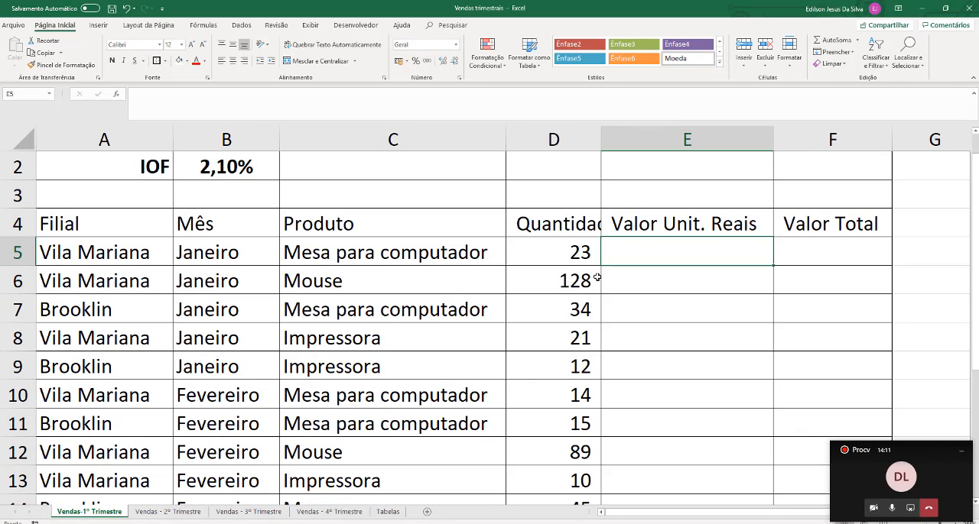
ctrl+scroll(596, 276, up, 4)
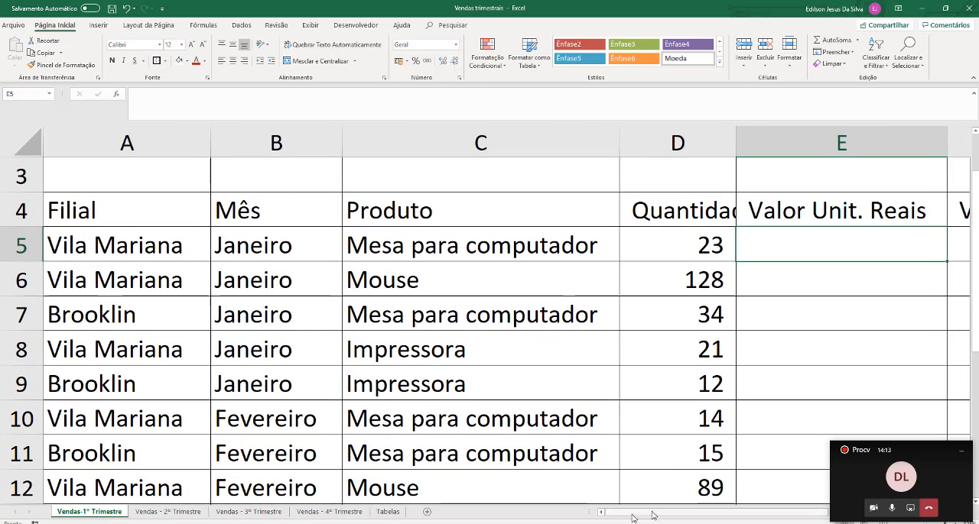
drag(631, 518, 694, 521)
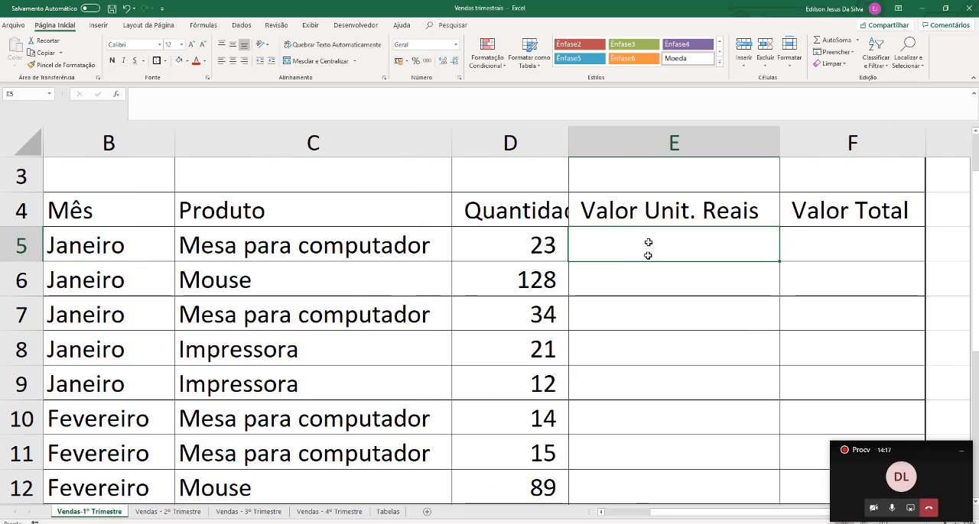
Start a PROCV formula in cell E5 with the product in C5 as the lookup value
text(=pRO)
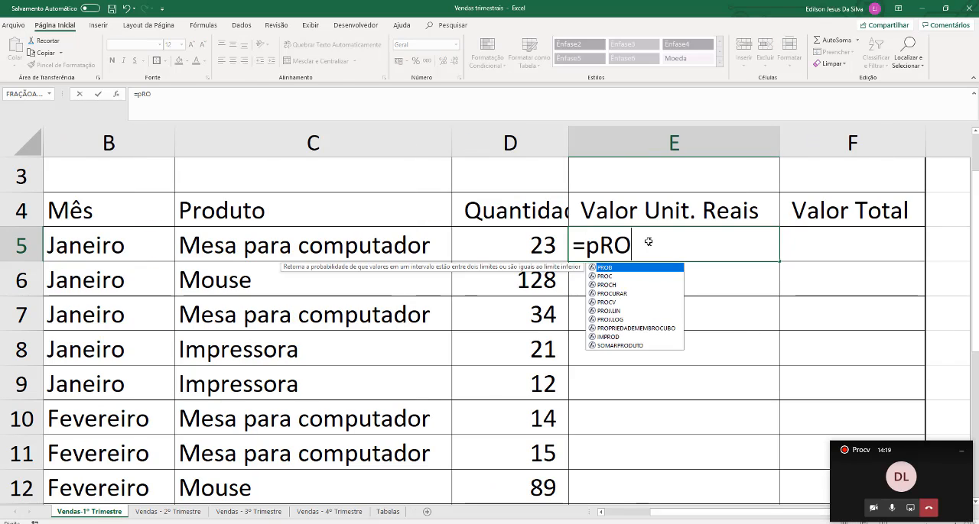
key(BackSpace)
key(BackSpace)
key(BackSpace)
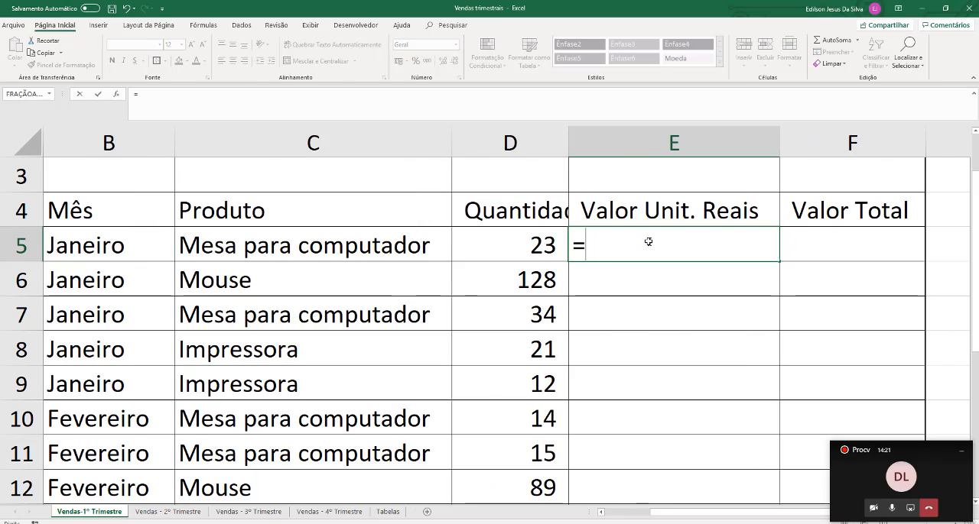
text(PROC)
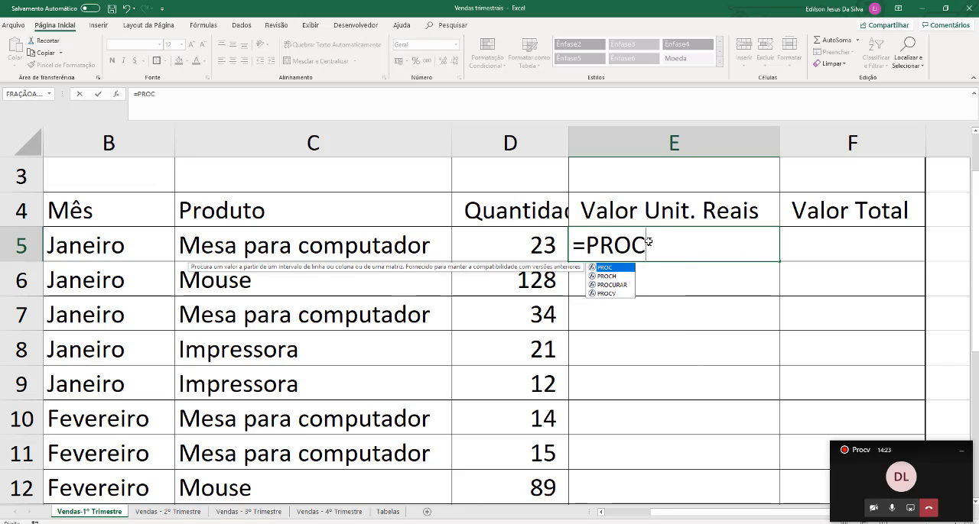
text(V()
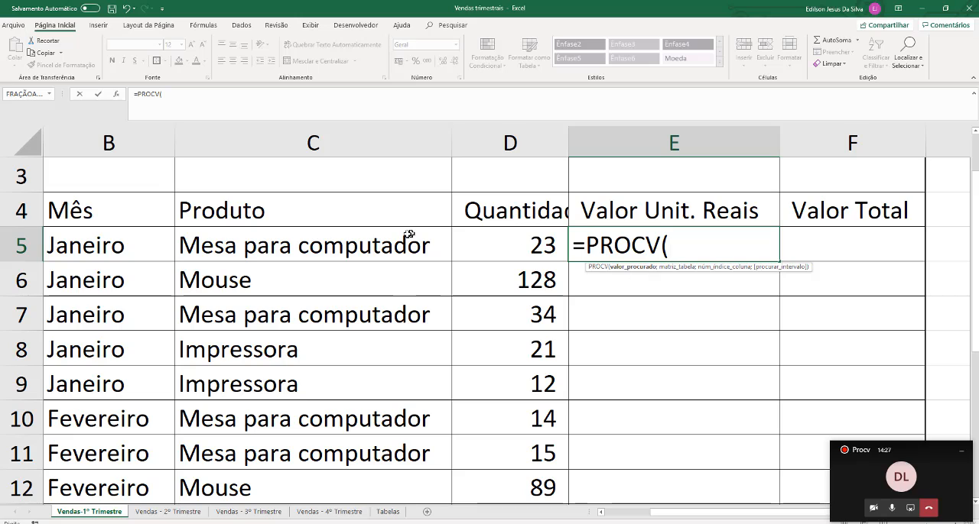
click(381, 242)
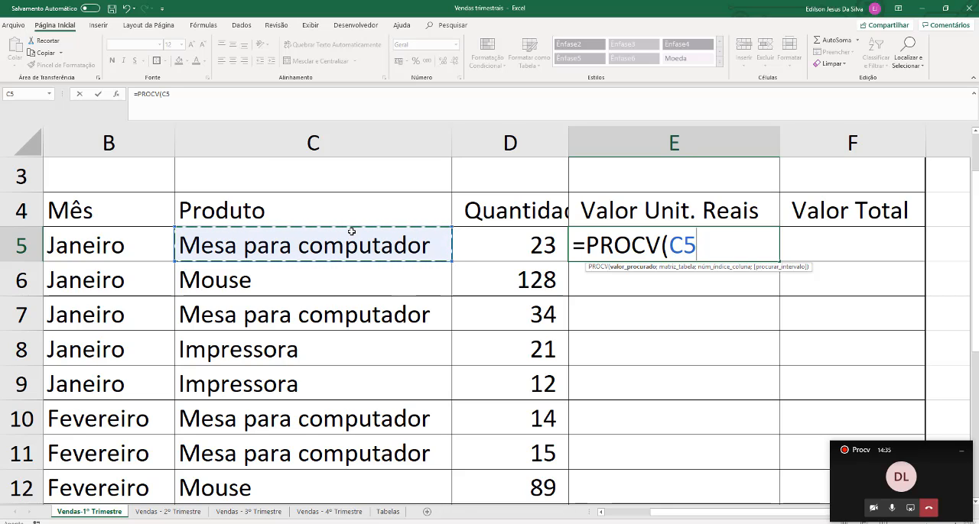
Complete the PROCV formula with Tabelas!A20:B22 as the lookup table and 2 as the column index
text(;)
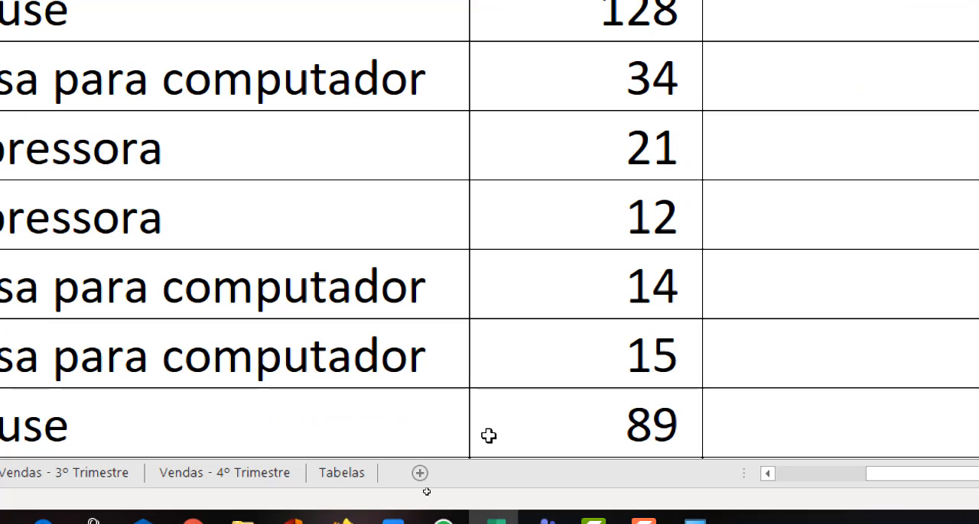
click(321, 472)
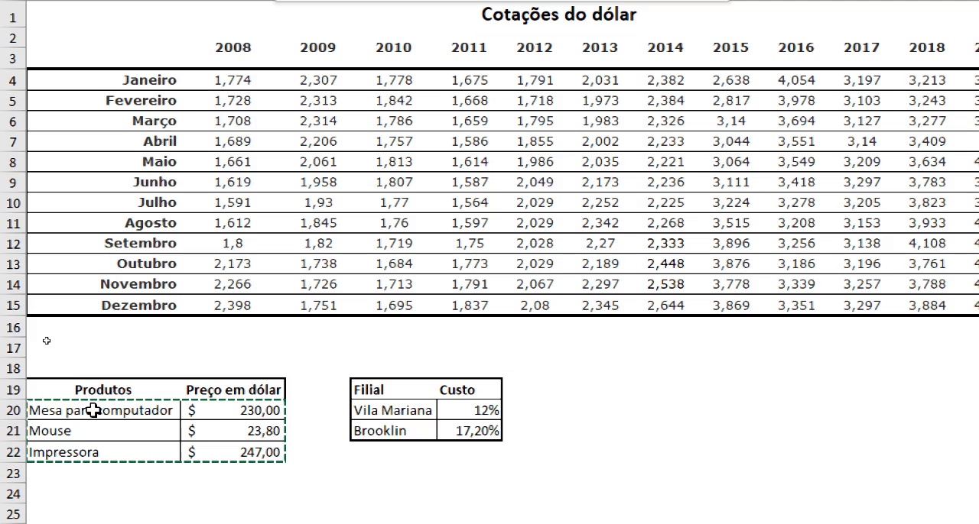
drag(92, 411, 225, 449)
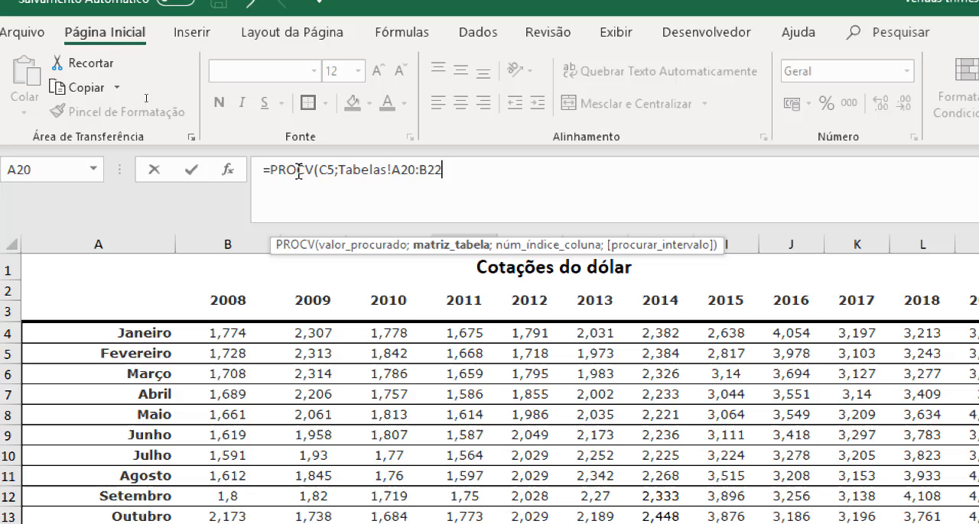
click(269, 170)
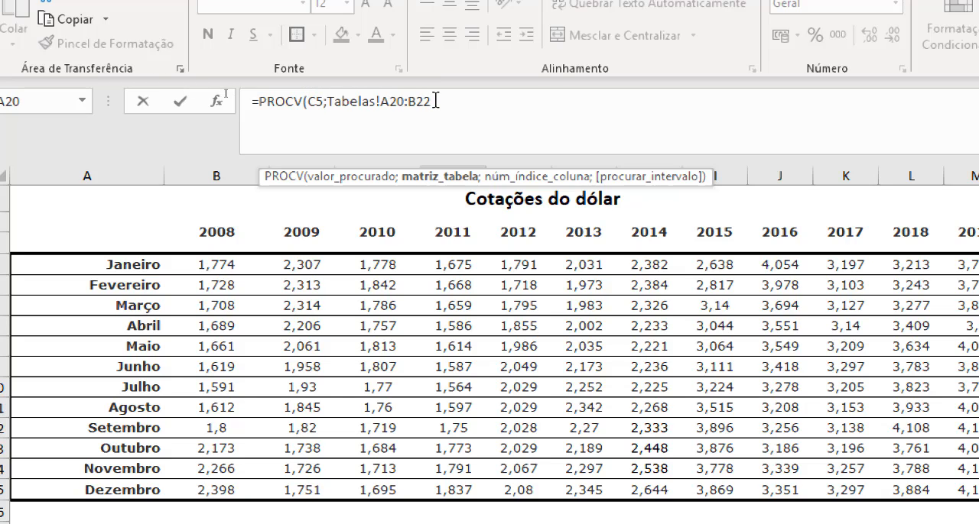
text(;)
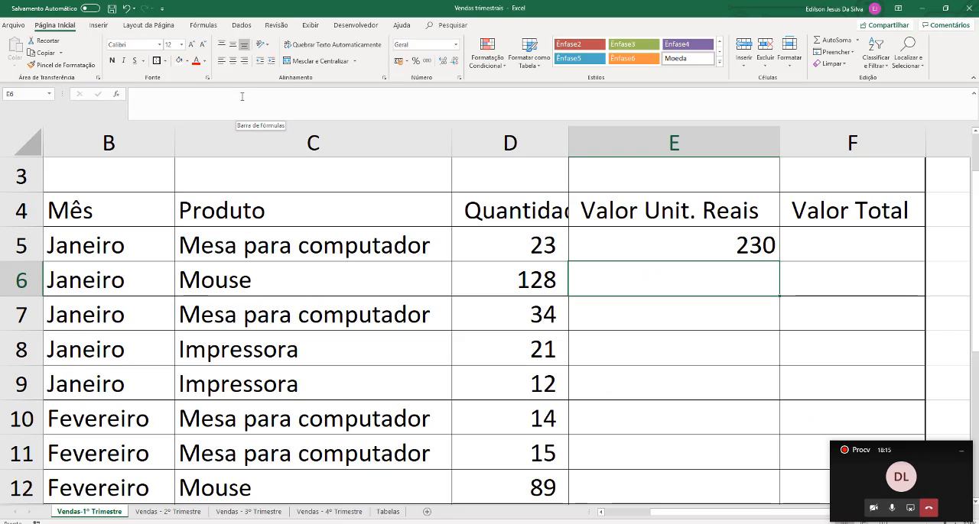
Check the E5 result against the Mesa para computador price on the Tabelas sheet, and return to Vendas-1º Trimestre
click(599, 238)
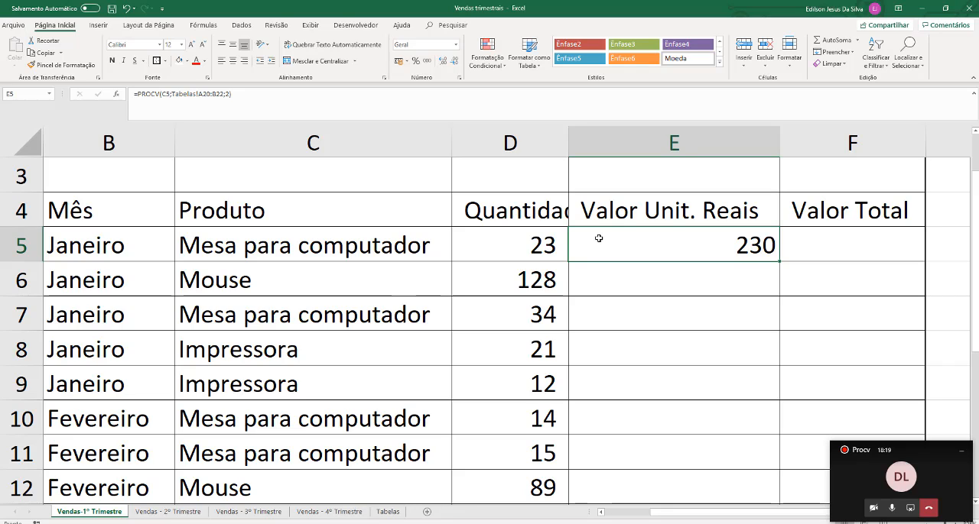
click(442, 242)
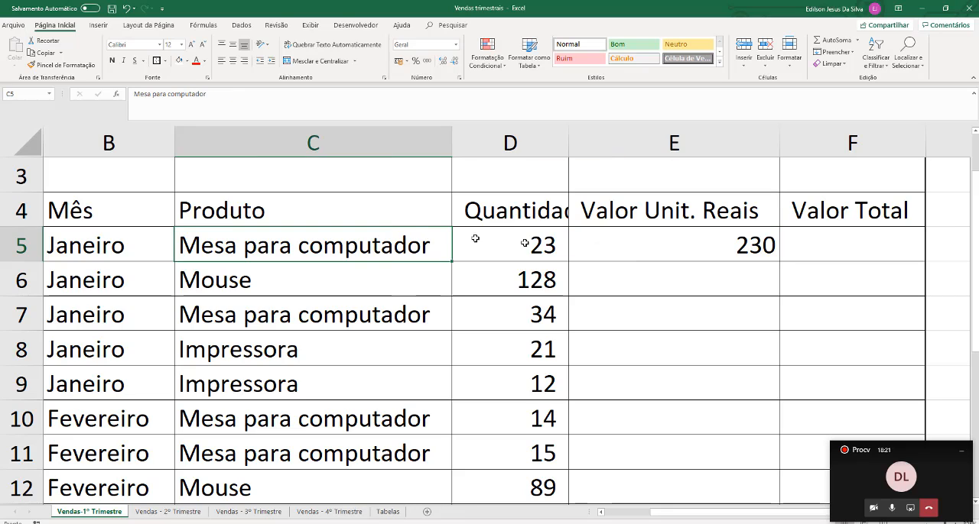
click(389, 511)
drag(113, 344, 54, 342)
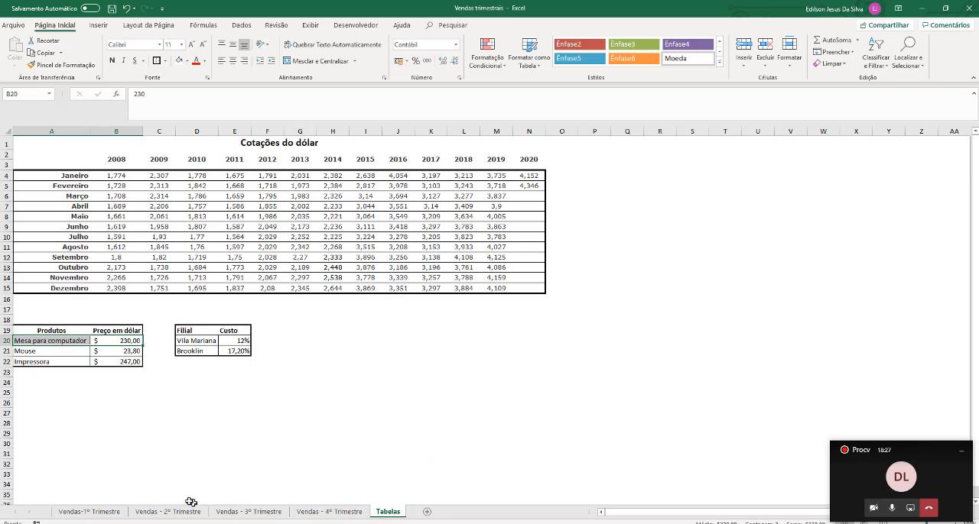
click(88, 511)
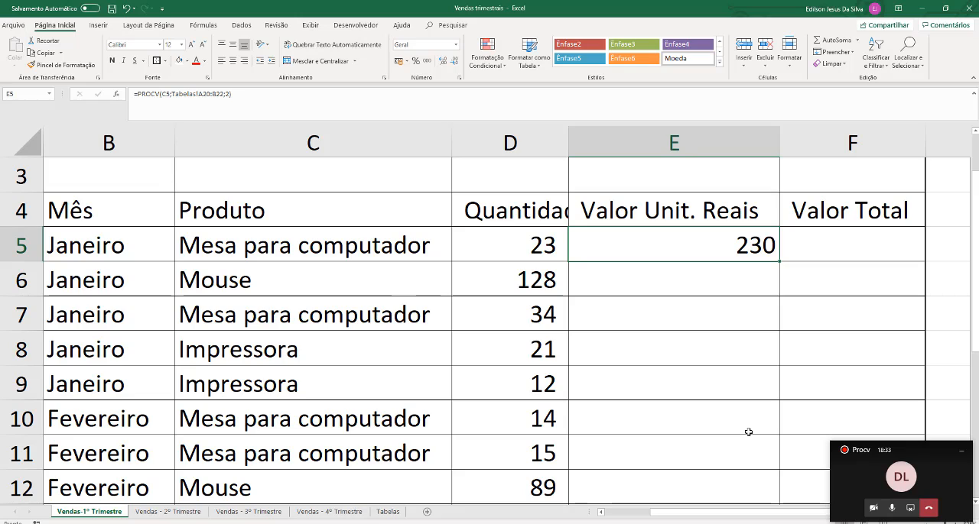
Make the lookup range in the E5 PROCV formula absolute, as Tabelas!$A$20:$B$22
double_click(731, 242)
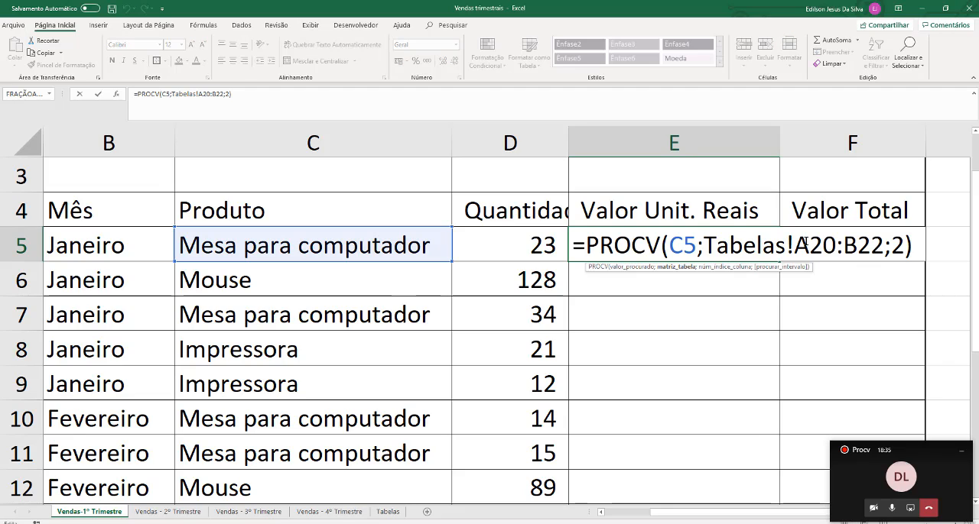
drag(794, 243, 883, 246)
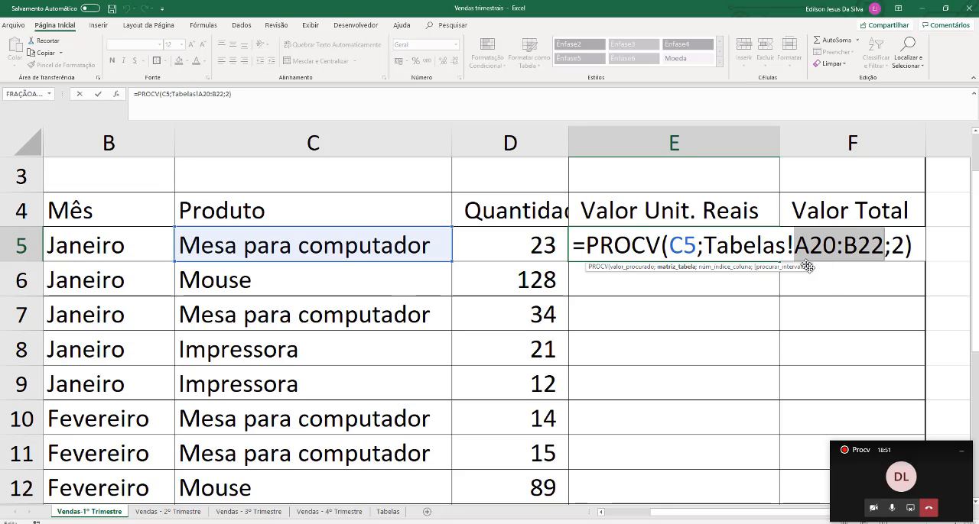
drag(795, 246, 882, 253)
key(F4)
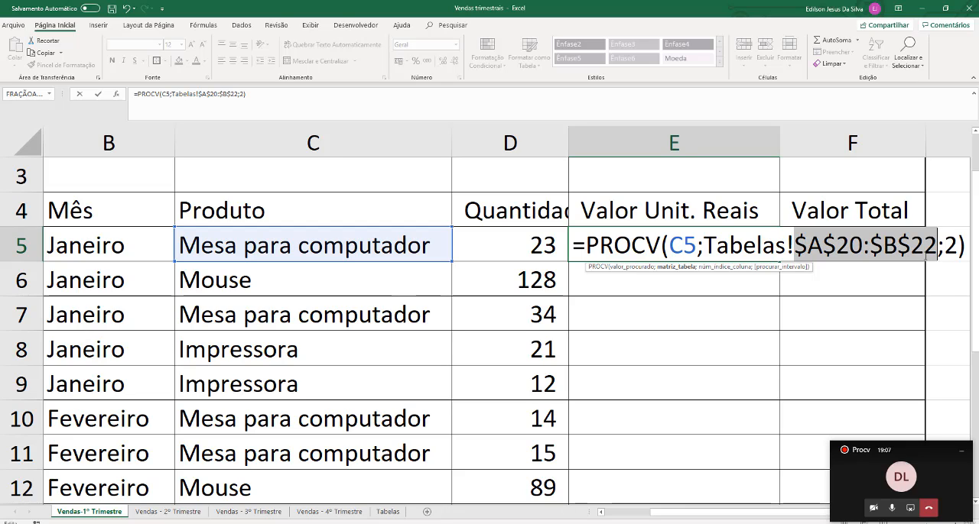
key(Return)
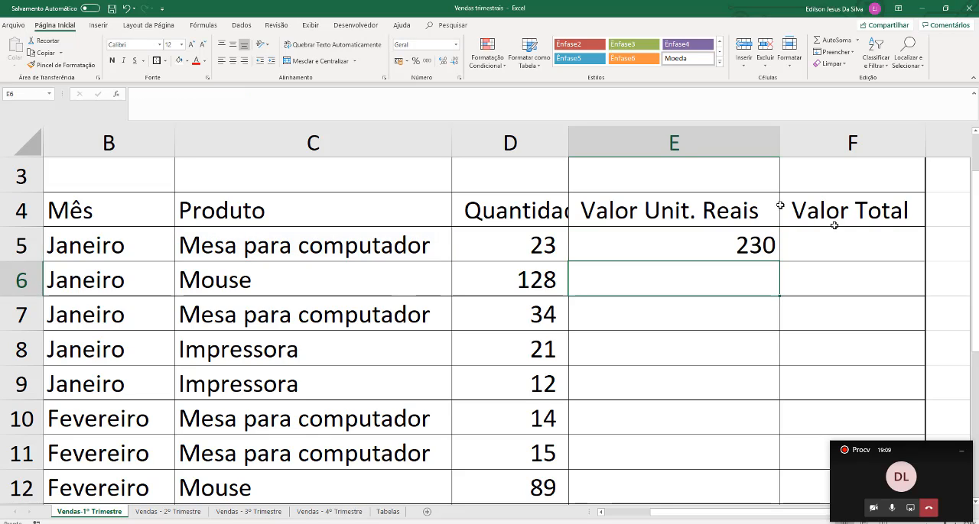
Fill the E5 PROCV formula down through E18 and collapse the ribbon to show more rows
click(734, 250)
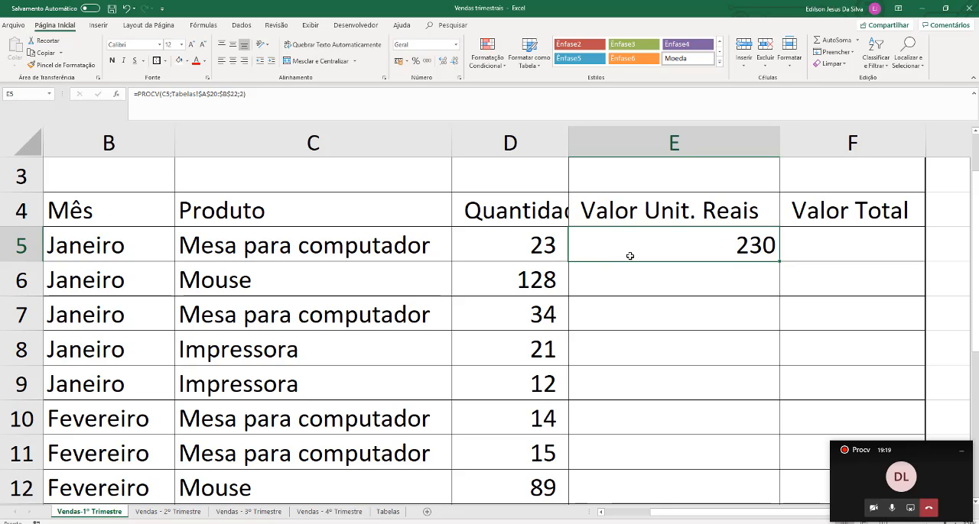
click(389, 512)
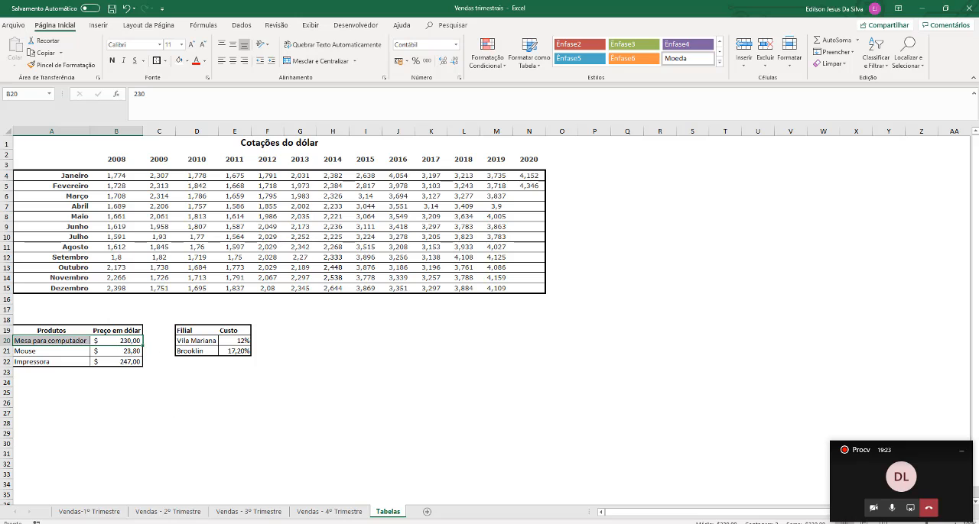
click(90, 512)
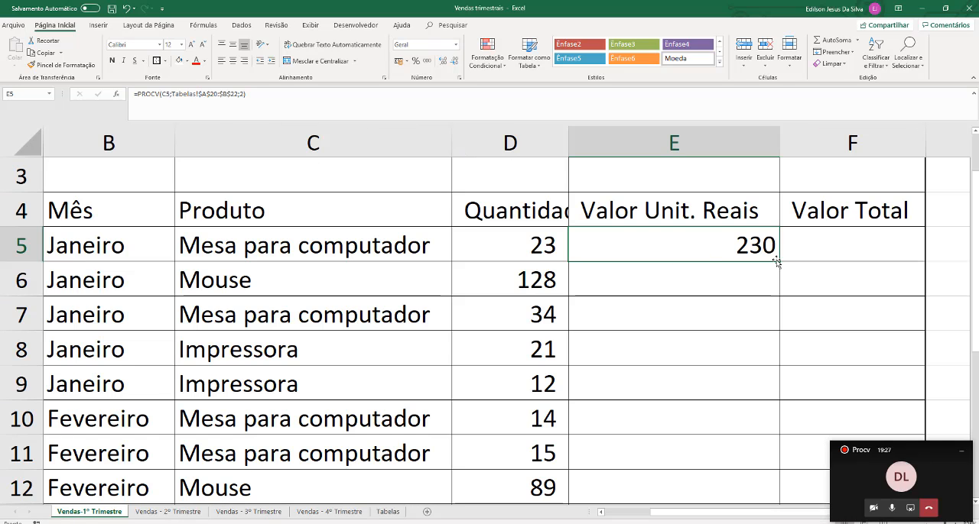
drag(776, 263, 767, 472)
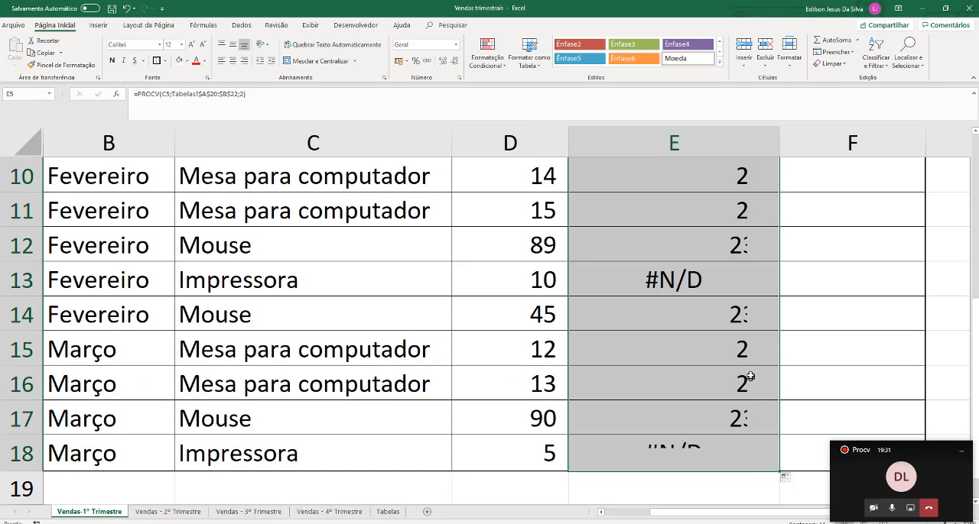
double_click(51, 27)
scroll(666, 177, up, 2)
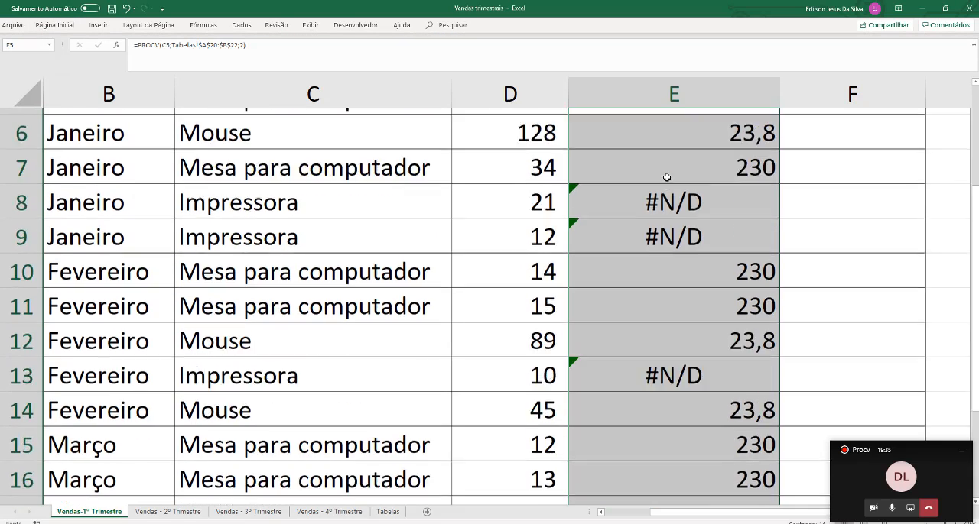
Compare the filled unit values in E5:E8 with the products in column C
scroll(667, 177, up, 2)
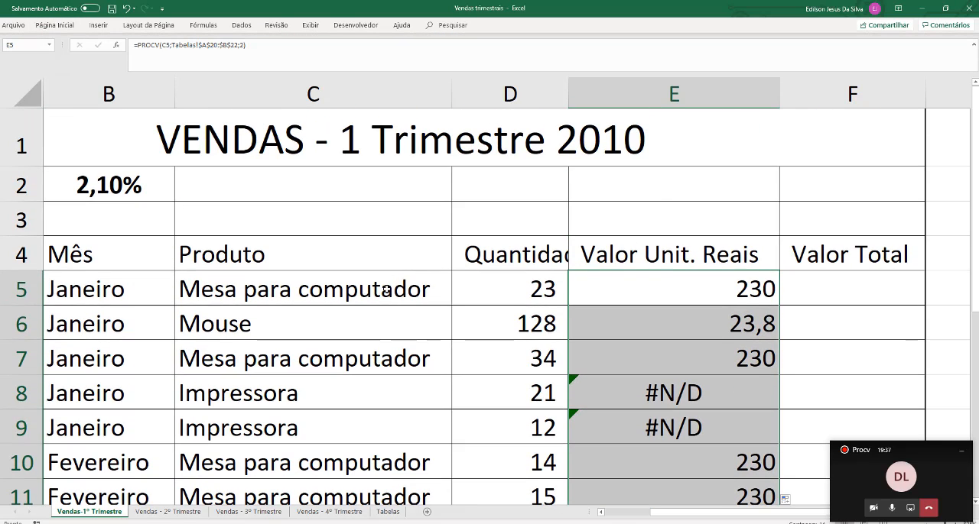
drag(386, 291, 687, 289)
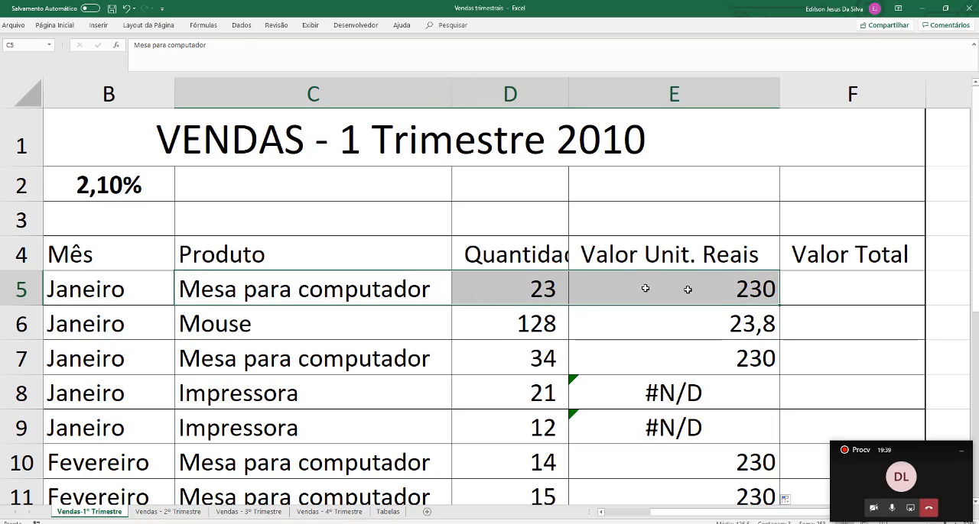
click(719, 291)
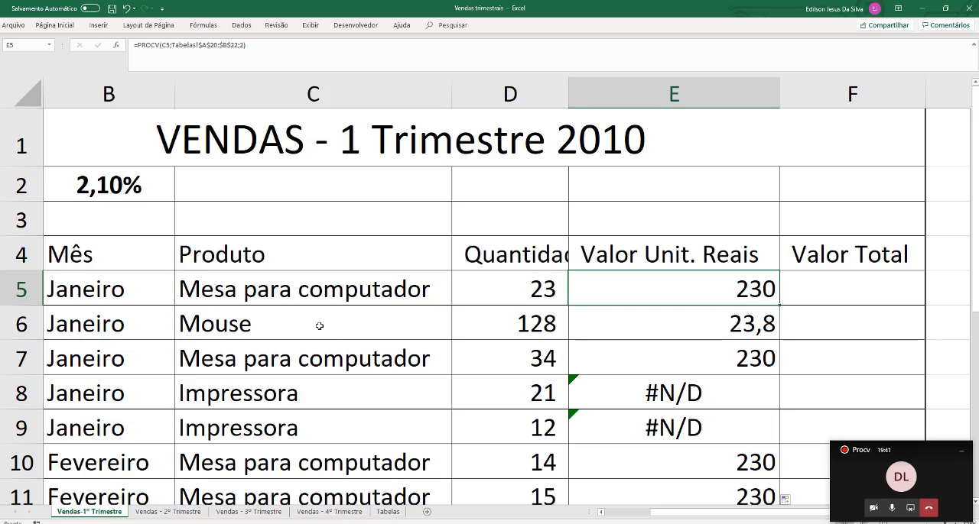
drag(320, 326, 683, 324)
click(690, 327)
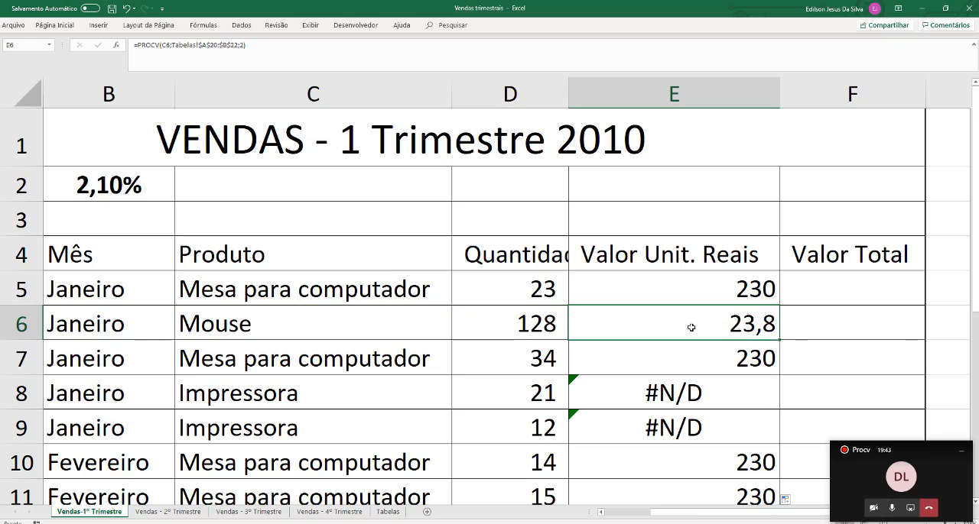
drag(386, 362, 736, 364)
click(736, 364)
scroll(730, 357, down, 1)
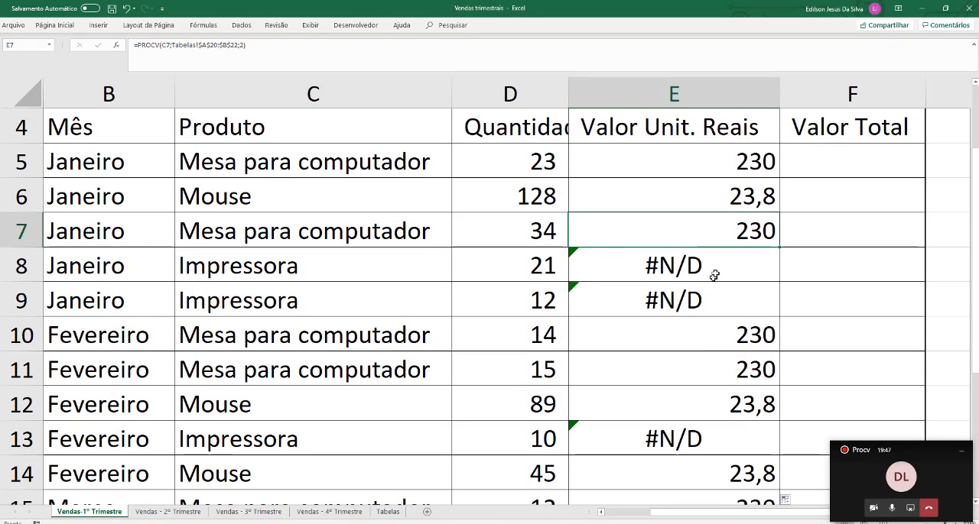
click(714, 273)
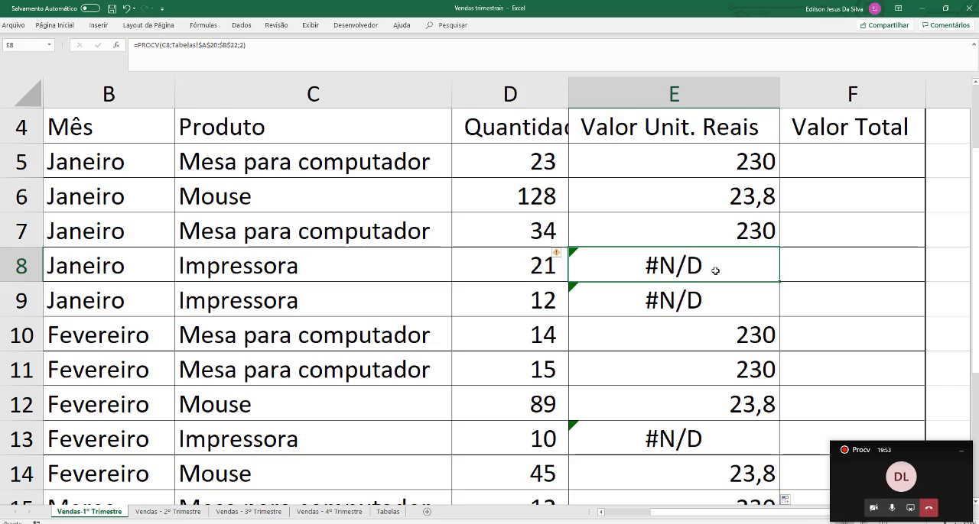
Check the Impressora entry and its price in the Tabelas product table, and return to Vendas-1º Trimestre
click(388, 512)
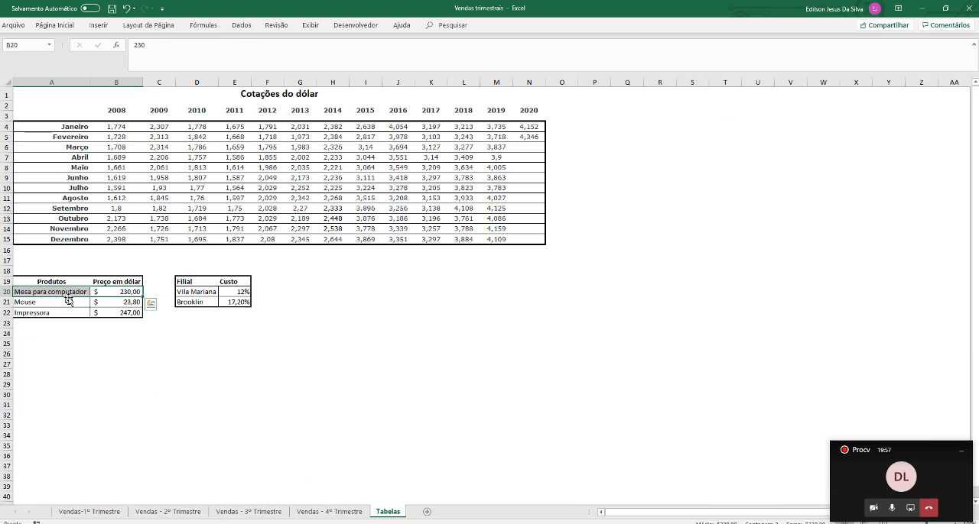
scroll(68, 321, up, 5)
scroll(68, 325, up, 2)
scroll(77, 343, down, 3)
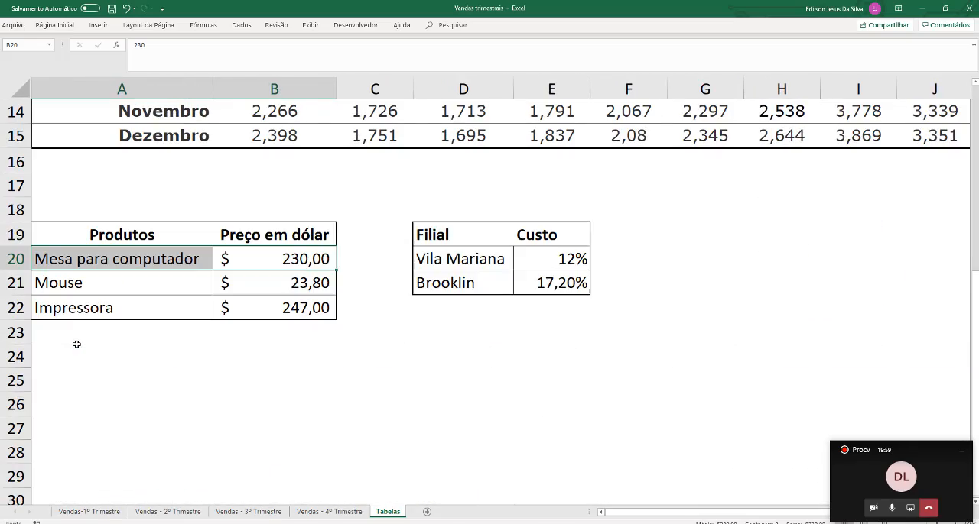
scroll(90, 316, up, 4)
scroll(119, 369, down, 2)
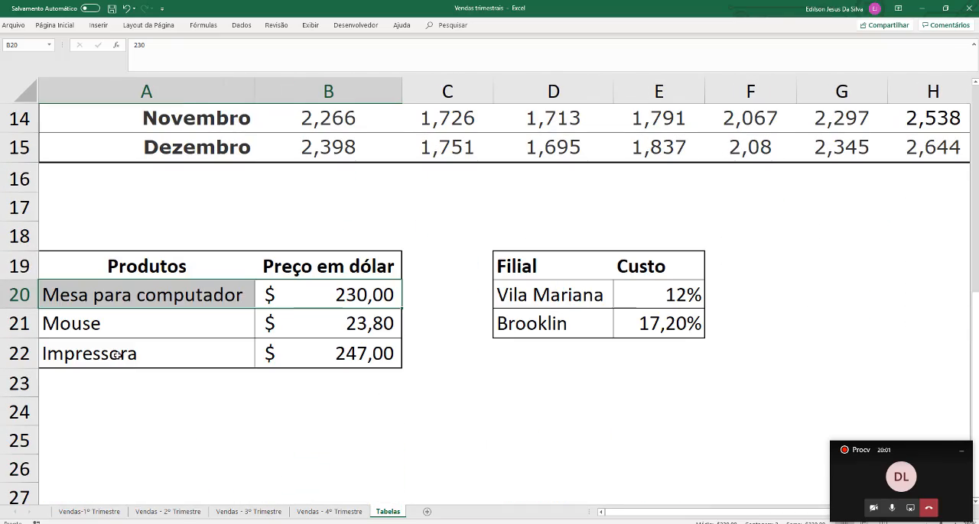
drag(117, 355, 334, 362)
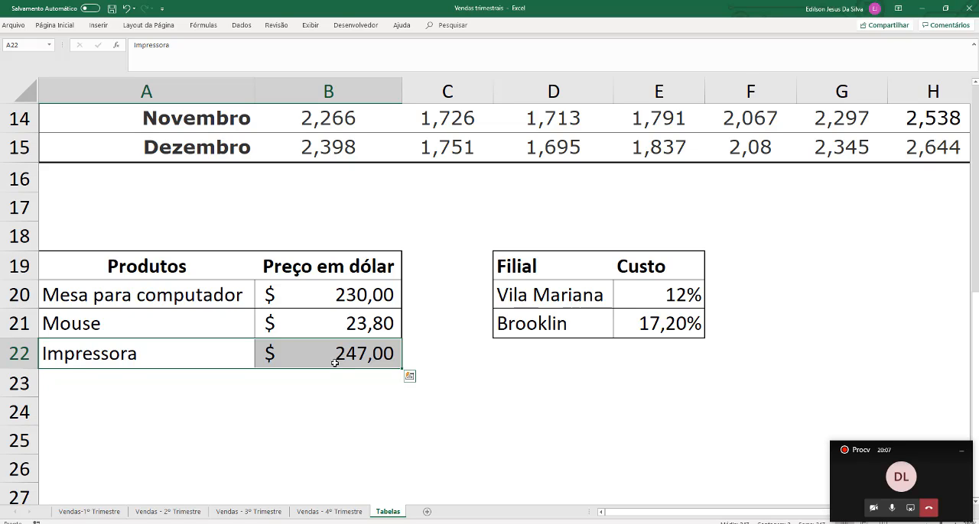
click(301, 419)
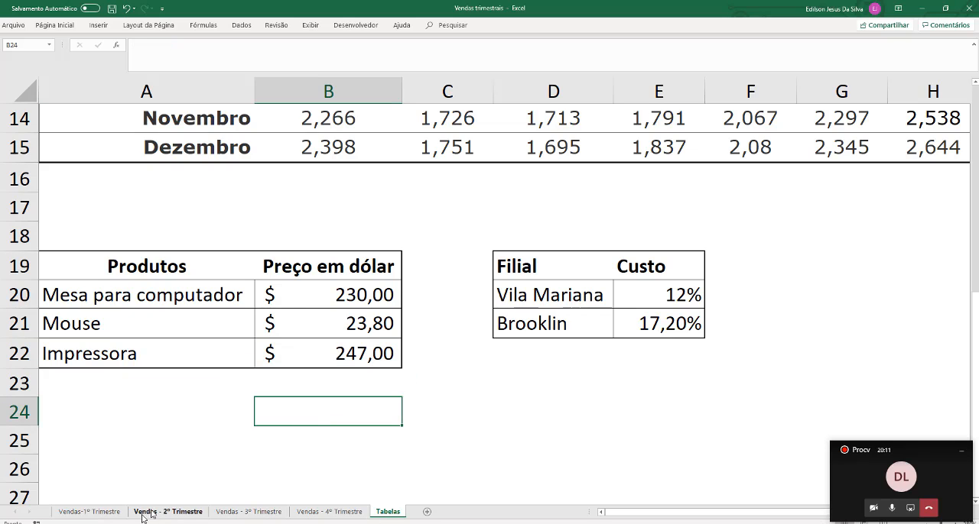
click(89, 511)
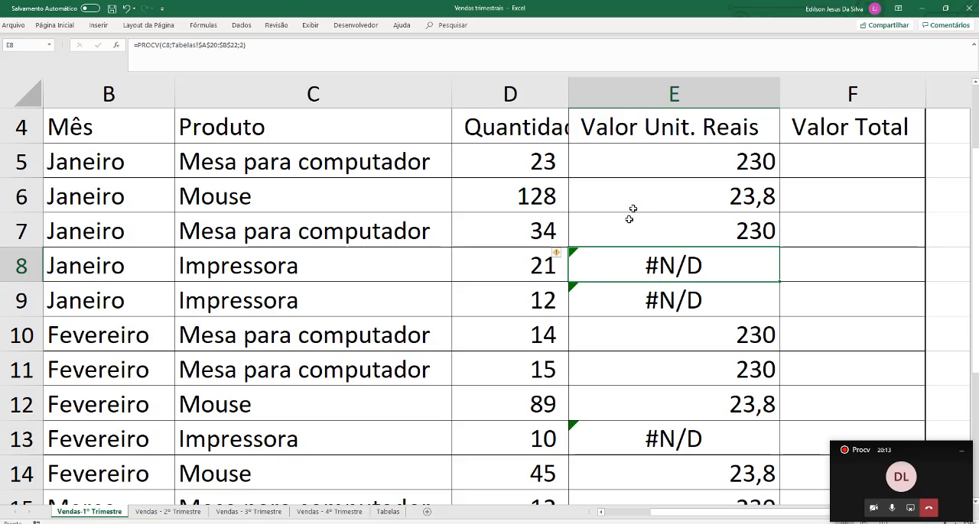
Review the whole PROCV formula in cell E5
double_click(646, 162)
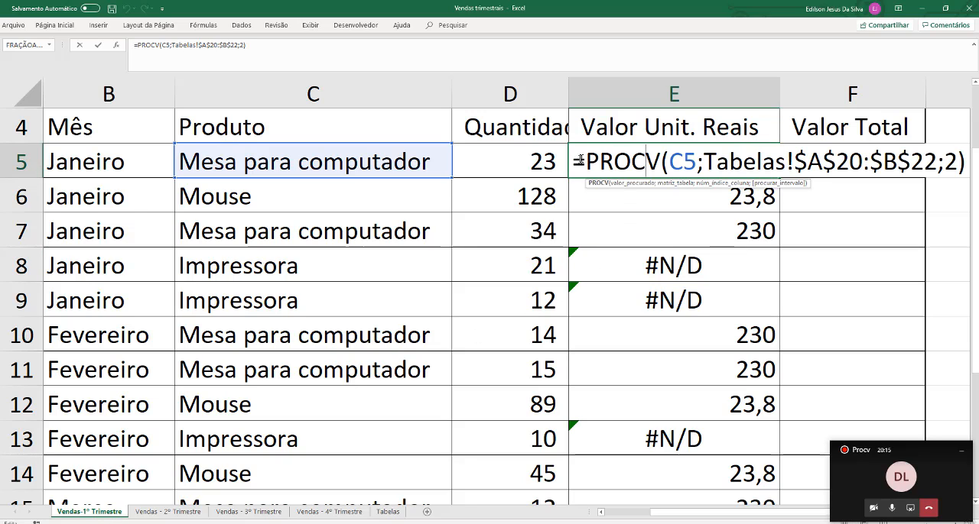
drag(581, 160, 956, 170)
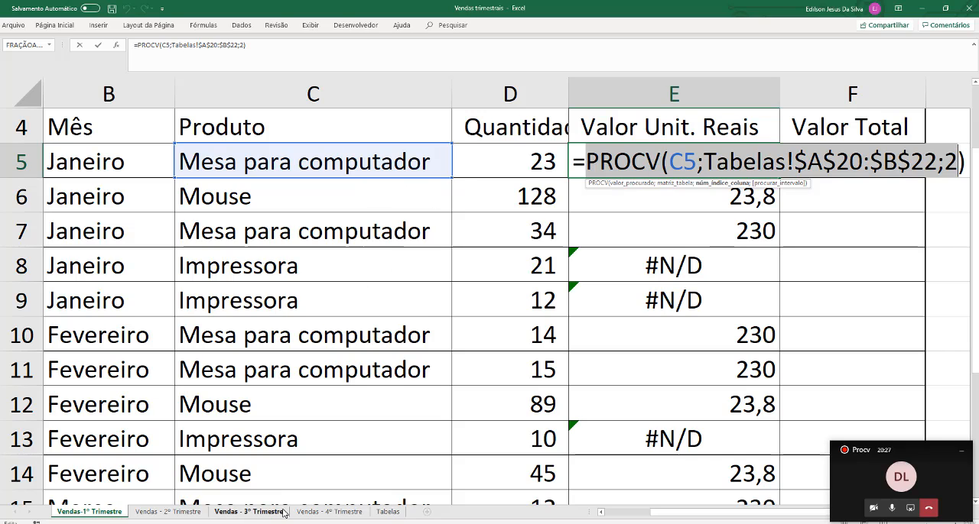
key(Return)
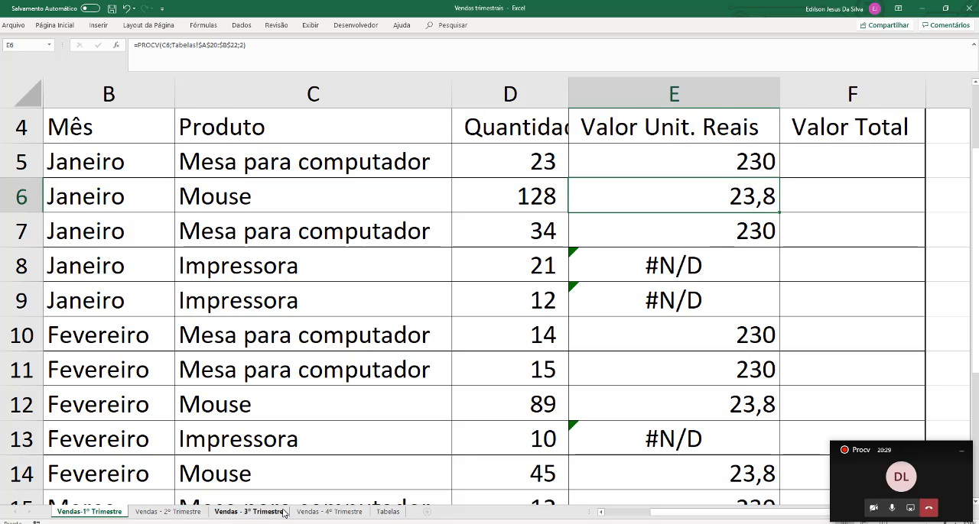
Examine the order of the products and their dollar prices in Tabelas A20:B22
click(391, 515)
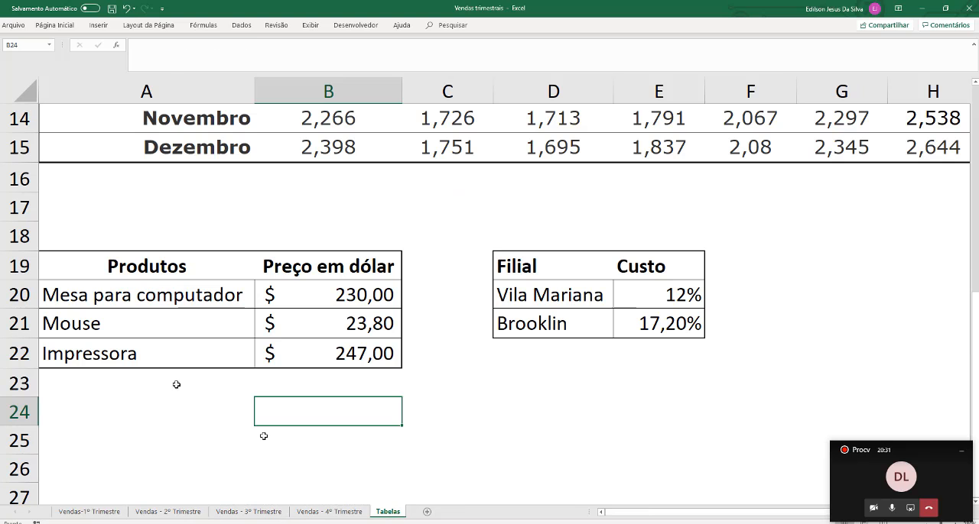
drag(96, 264, 324, 341)
click(218, 297)
drag(218, 297, 341, 364)
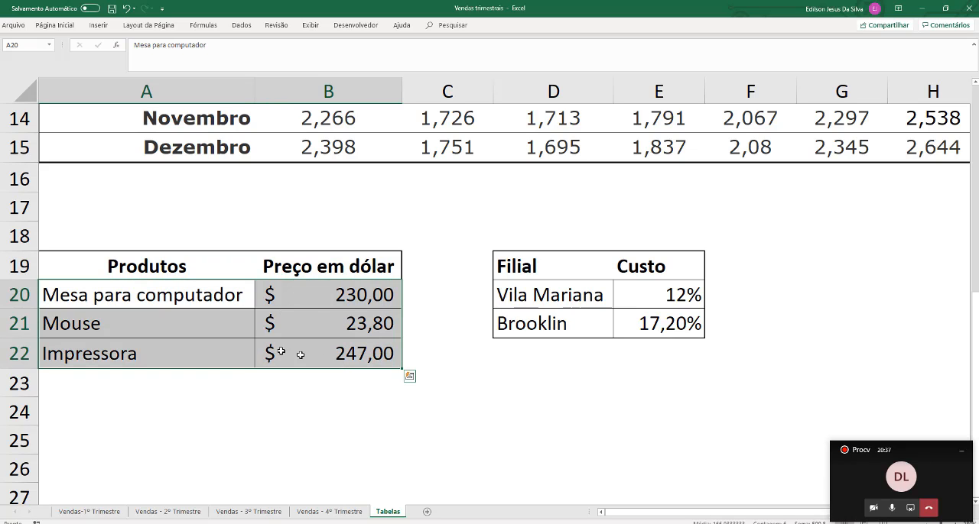
click(97, 298)
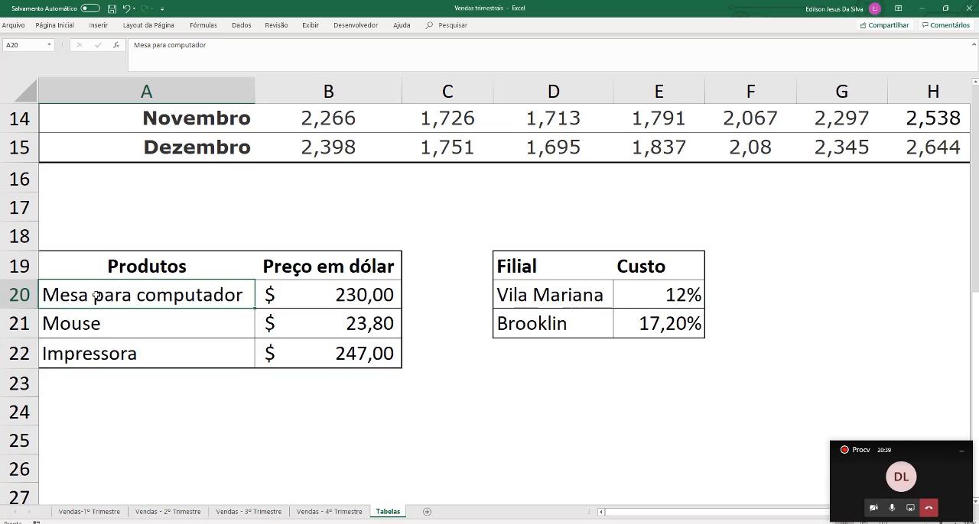
mouse_move(97, 301)
mouse_down()
mouse_move(95, 351)
mouse_move(92, 294)
mouse_up()
mouse_move(71, 300)
mouse_down()
mouse_move(329, 301)
mouse_move(316, 300)
mouse_up()
click(73, 327)
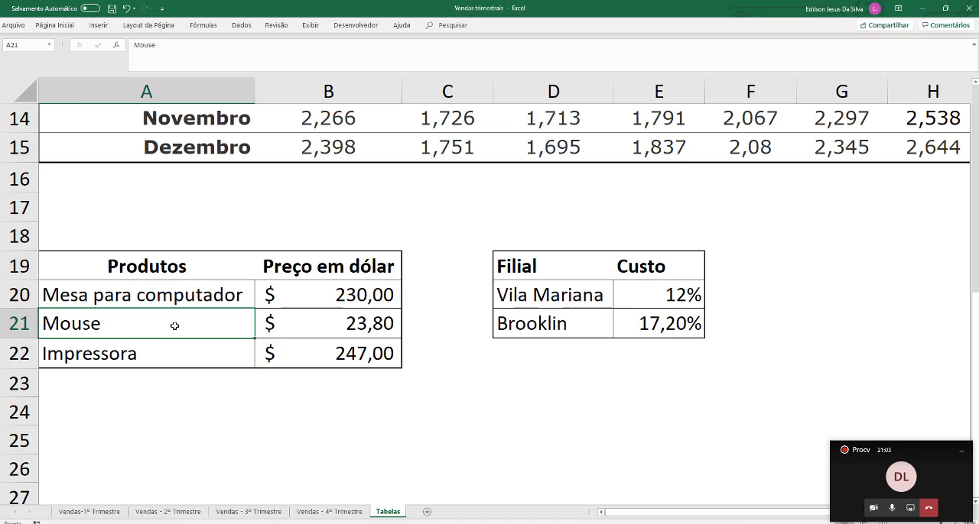
drag(234, 319, 305, 317)
drag(182, 332, 185, 356)
click(153, 364)
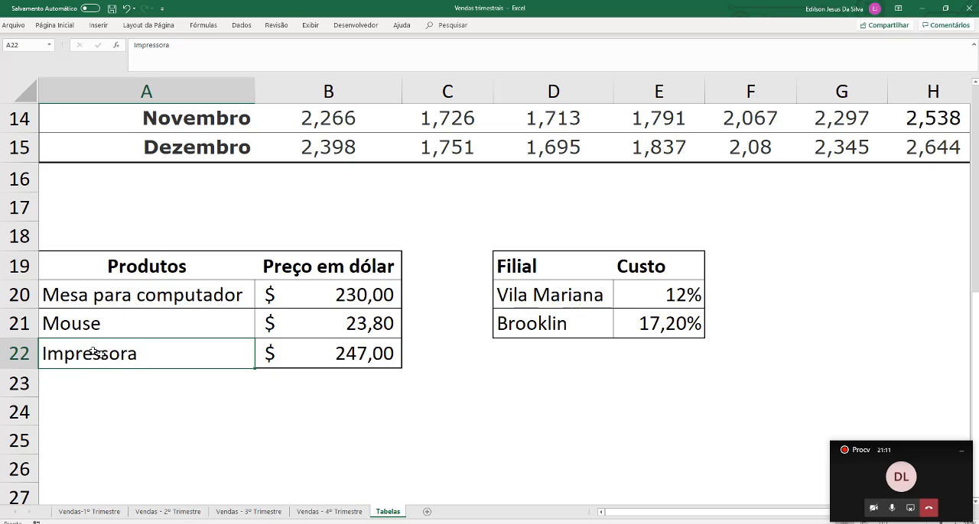
click(81, 330)
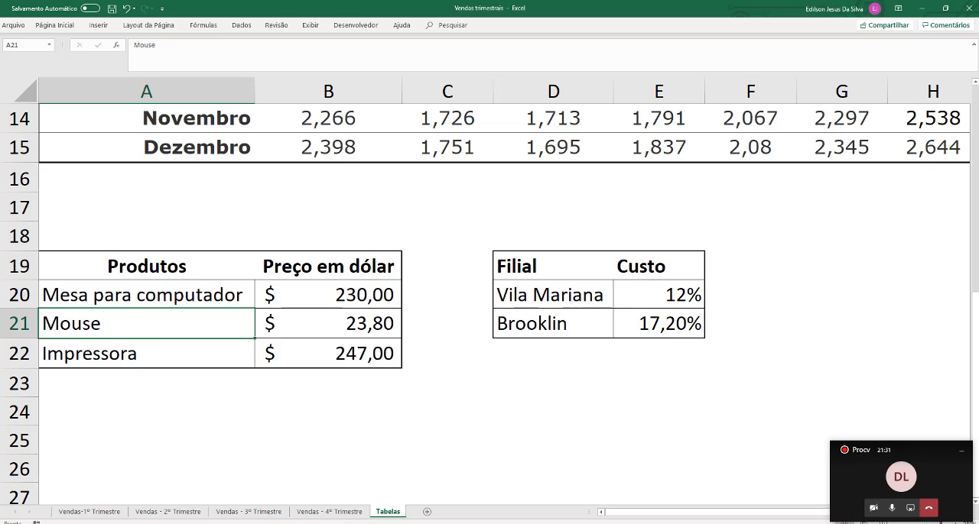
click(322, 306)
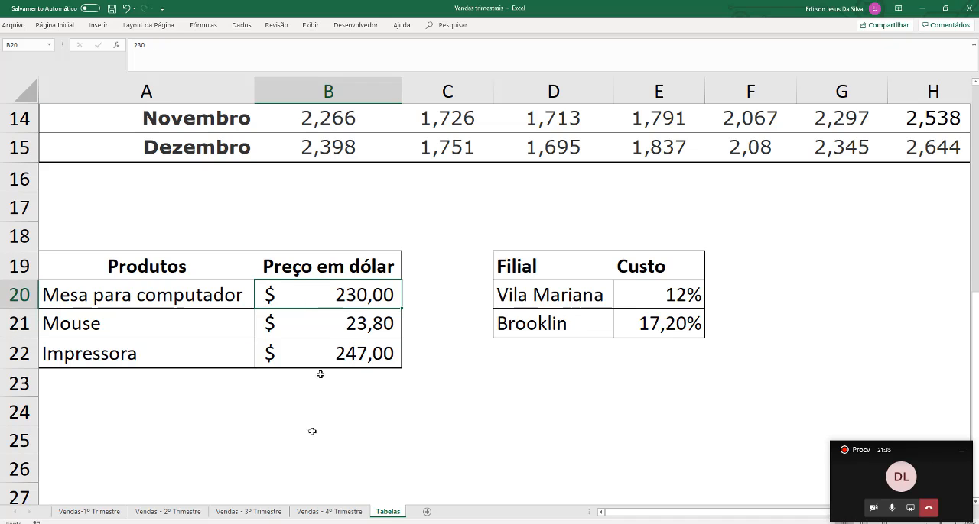
Return to Vendas-1º Trimestre and inspect the arguments of the E5 PROCV formula
click(112, 517)
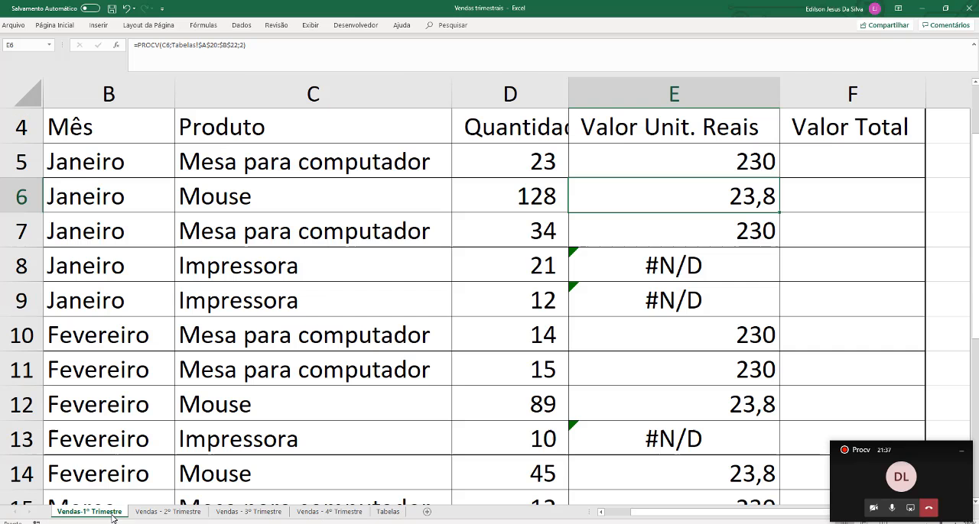
click(661, 160)
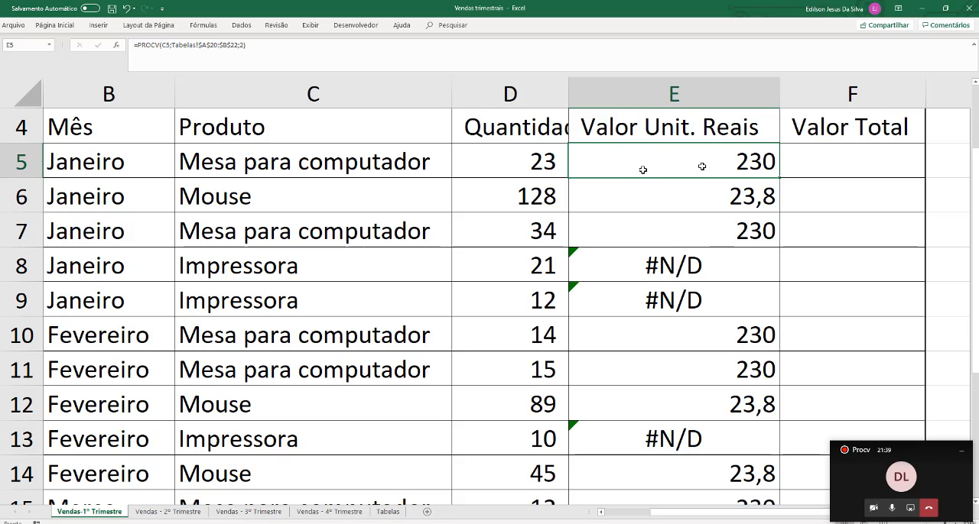
double_click(709, 162)
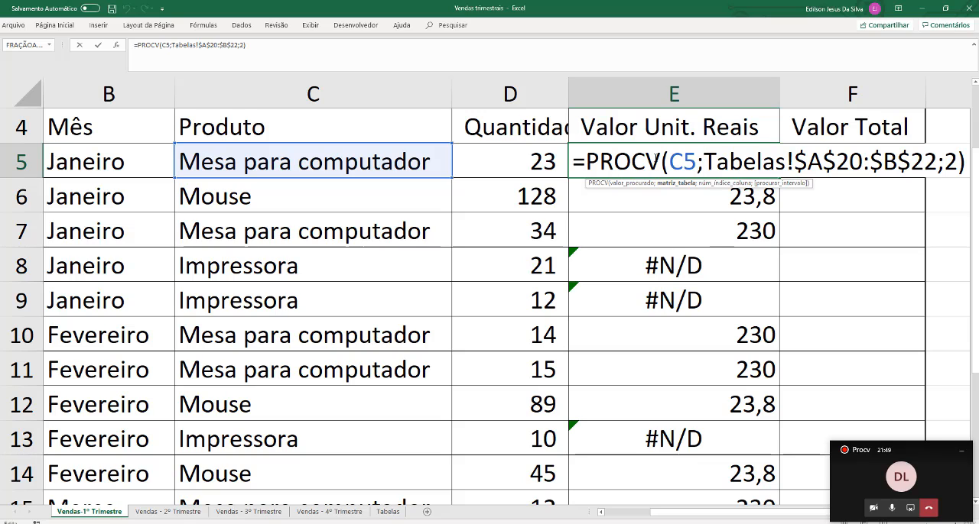
key(Escape)
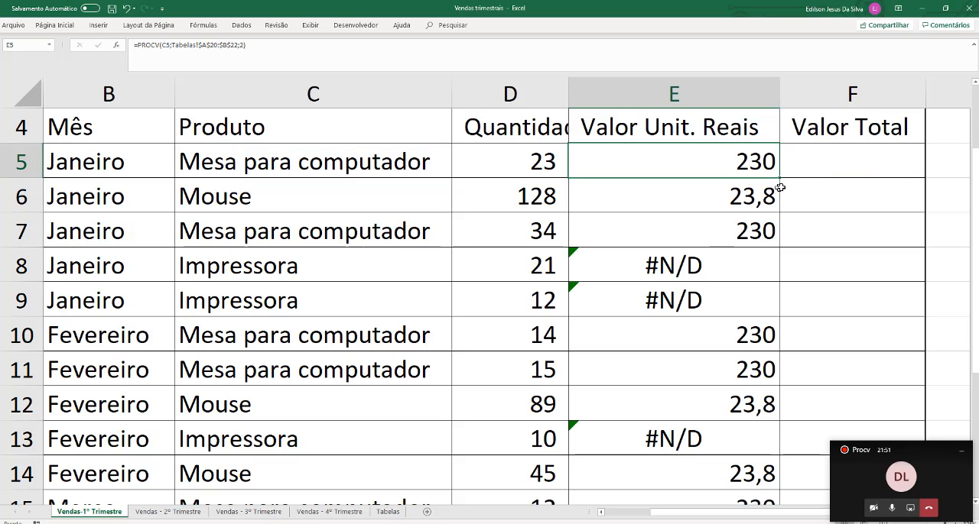
Examine the product table in Tabelas A20:B22, row by row, for the order of the product names and their dollar prices
click(388, 512)
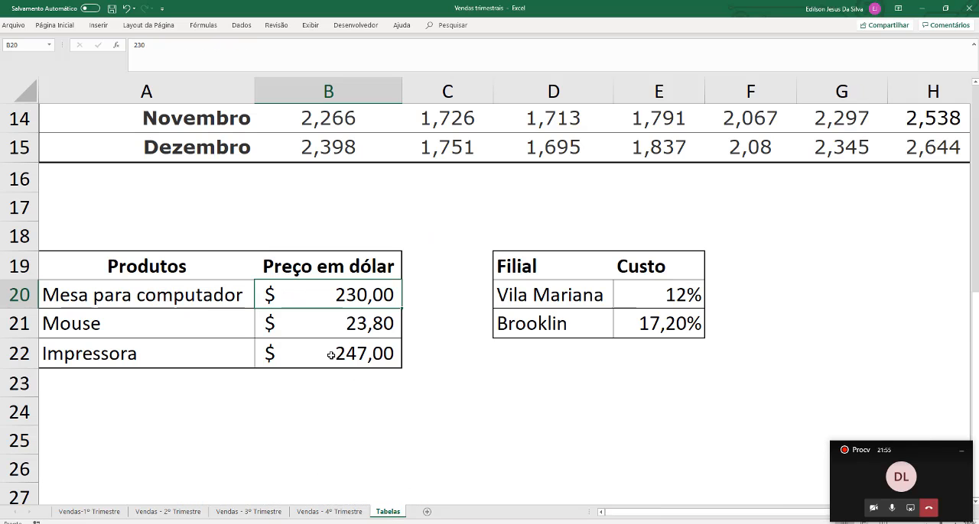
drag(152, 296, 310, 359)
click(154, 360)
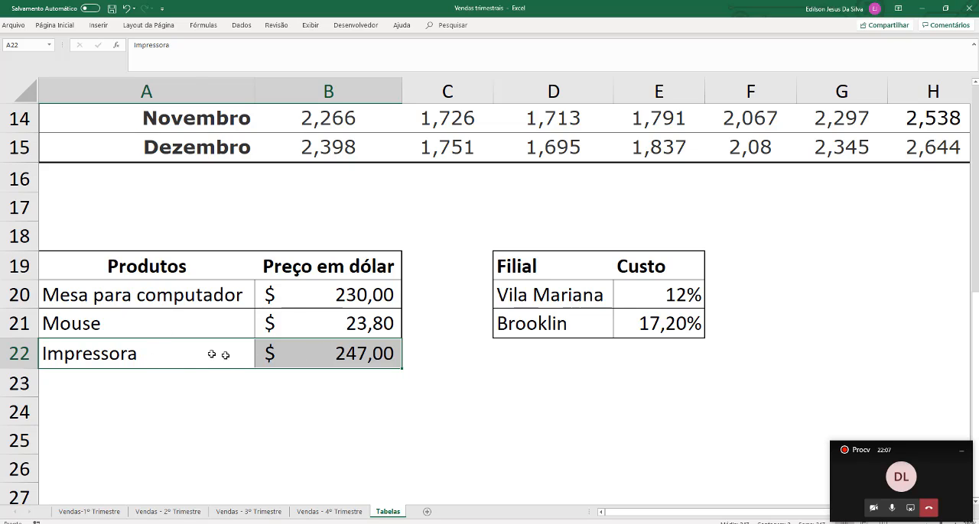
click(191, 354)
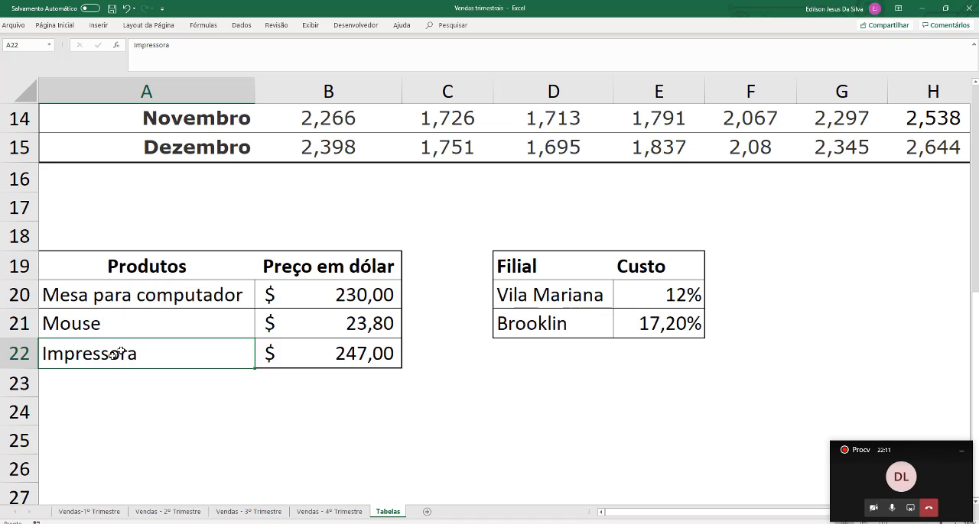
drag(120, 354, 317, 287)
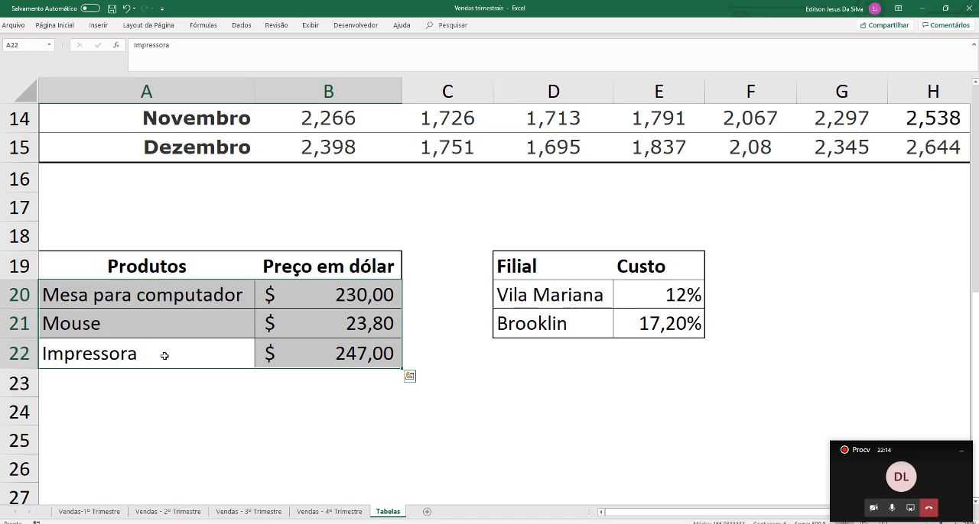
click(89, 294)
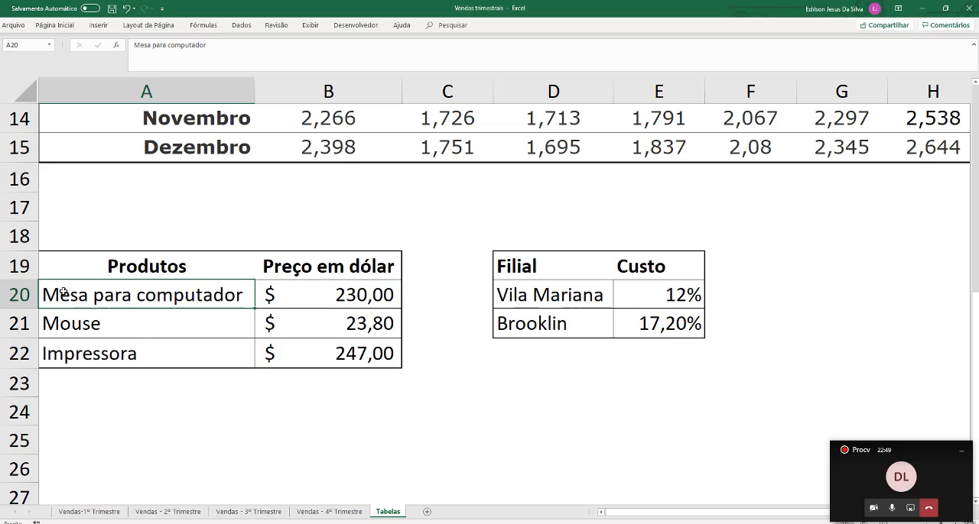
drag(98, 308, 103, 329)
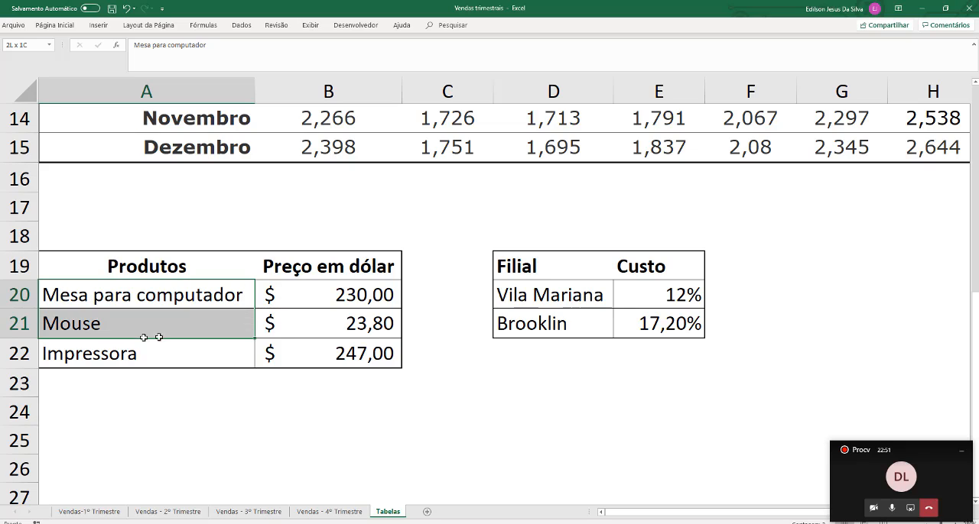
click(198, 290)
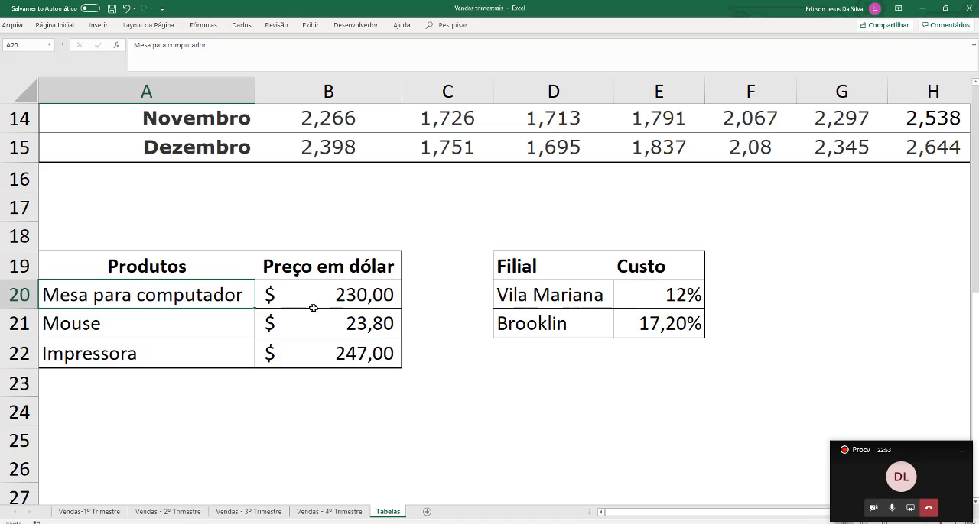
click(169, 316)
click(113, 359)
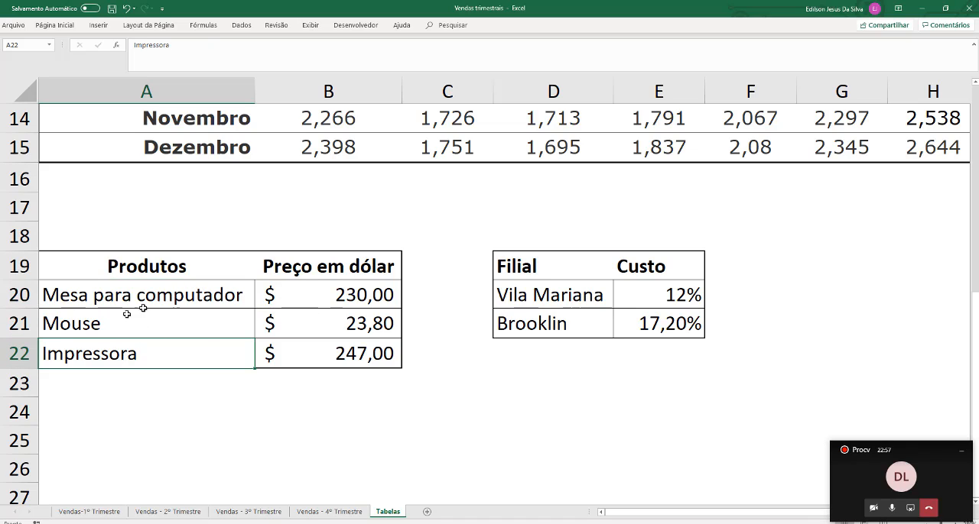
Return to Vendas-1º Trimestre and start a fourth argument after column index 2 in the E5 PROCV formula
click(99, 516)
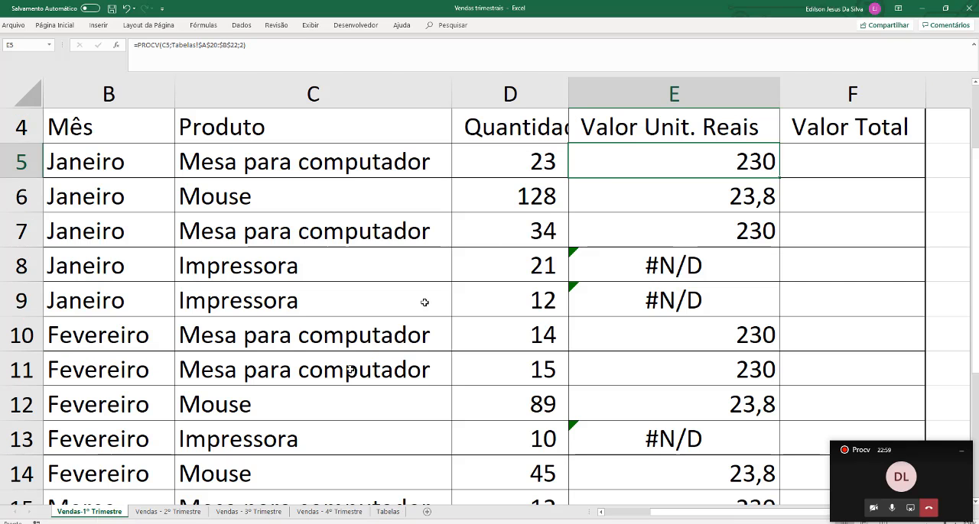
double_click(618, 161)
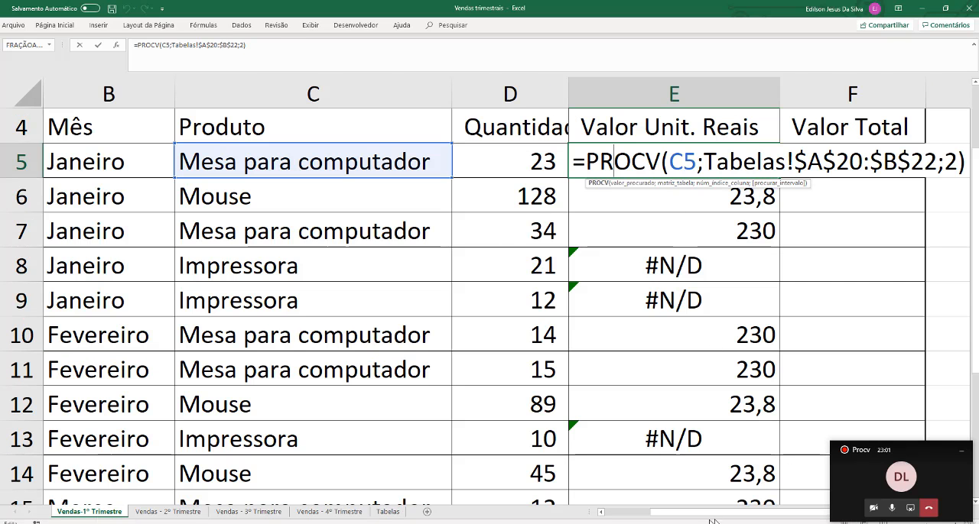
drag(674, 518, 761, 518)
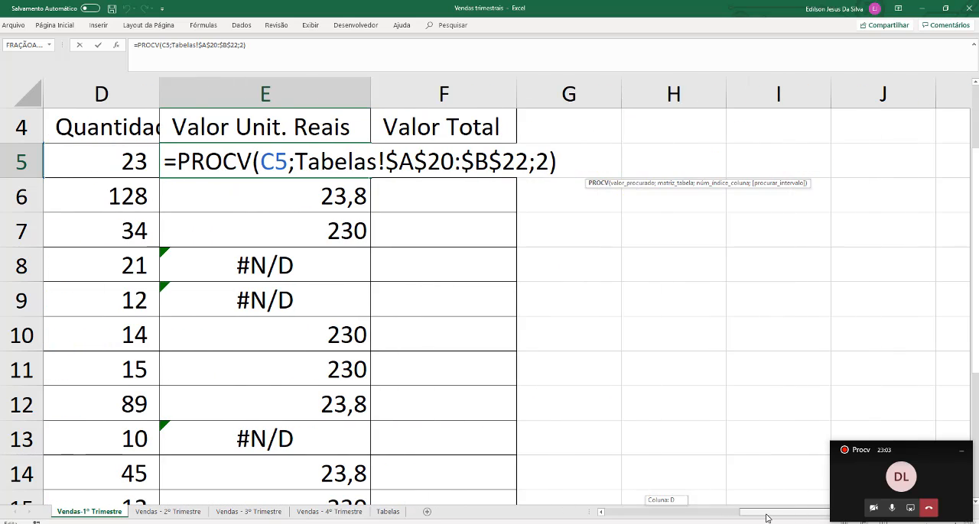
click(542, 158)
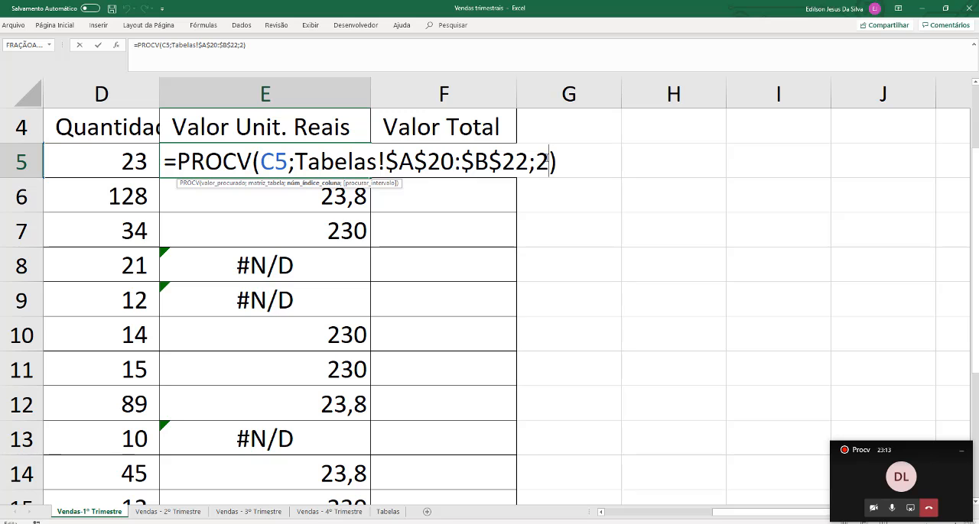
text(;)
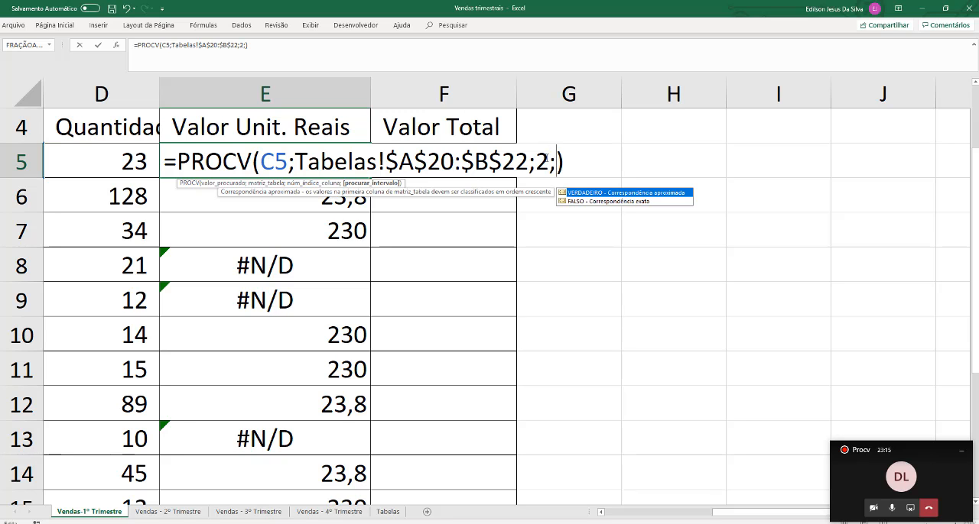
key(super+plus)
key(super+plus)
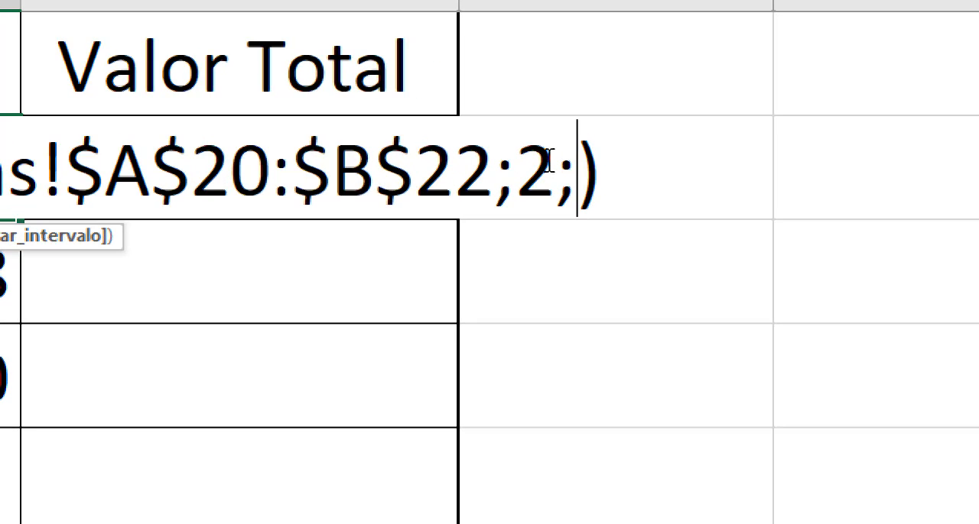
key(BackSpace)
text(;)
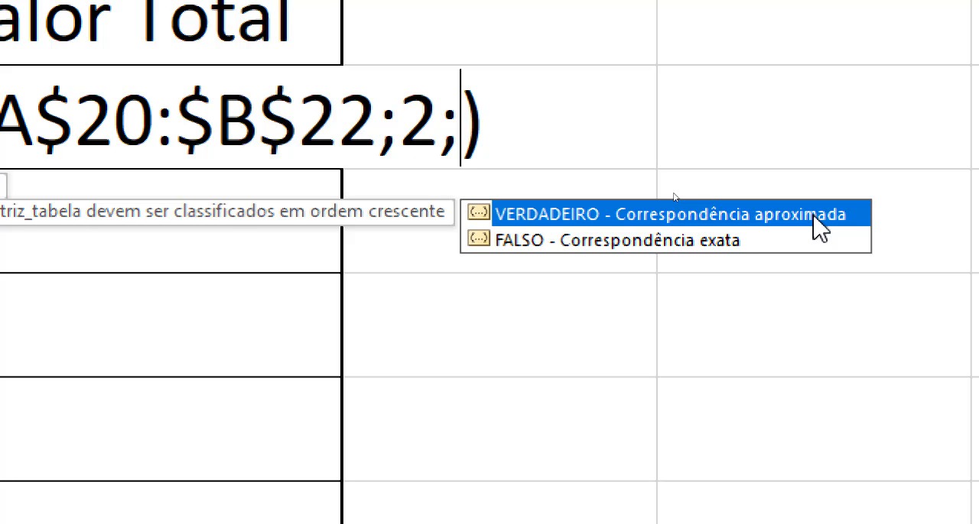
Try FALSO as the match-type argument of the E5 PROCV formula, and clear it again
text(FALSO)
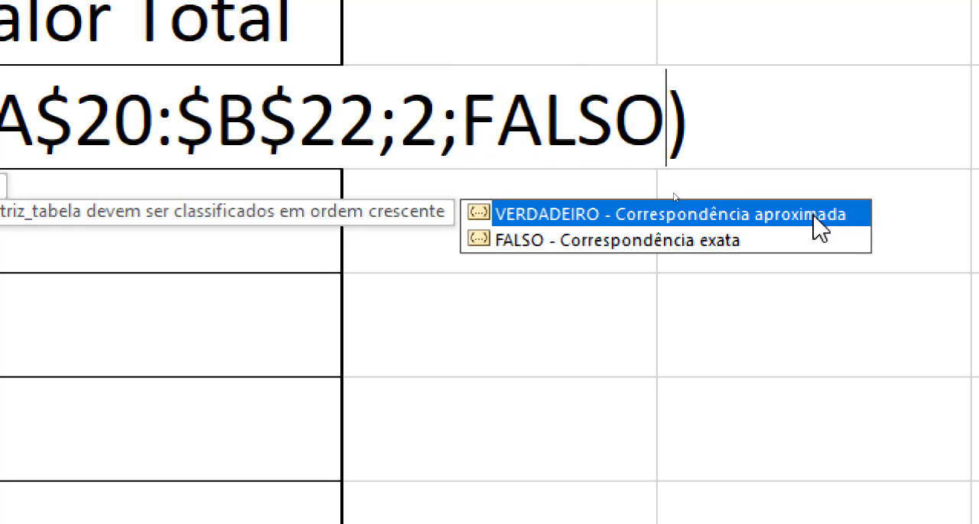
key(BackSpace)
key(BackSpace)
key(BackSpace)
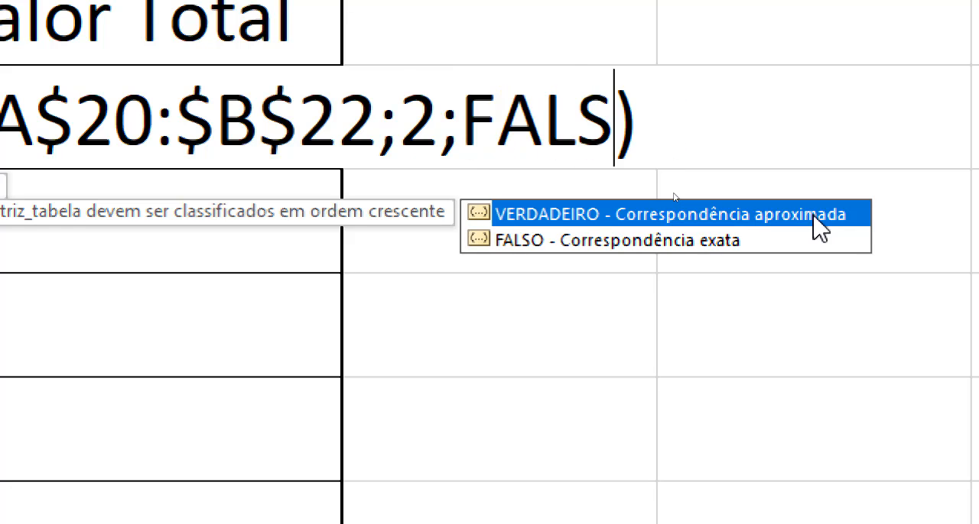
key(BackSpace)
key(BackSpace)
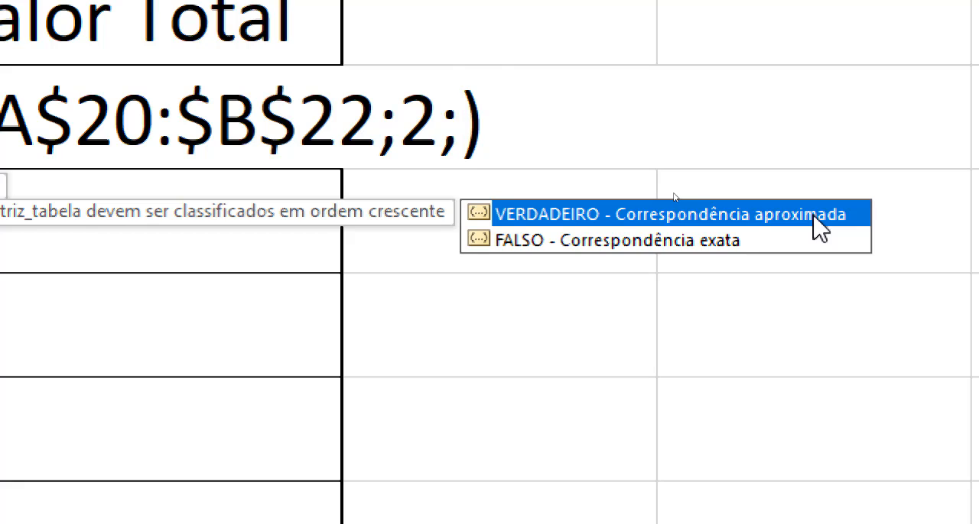
Try the alternative match-type entries 0, 1 and VER in the E5 PROCV formula, and remove the fourth argument
text(0)
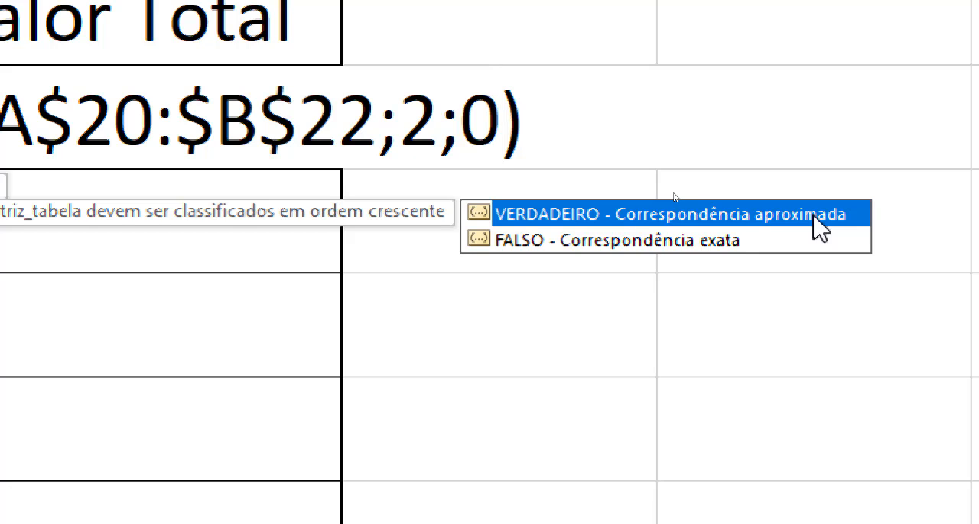
key(BackSpace)
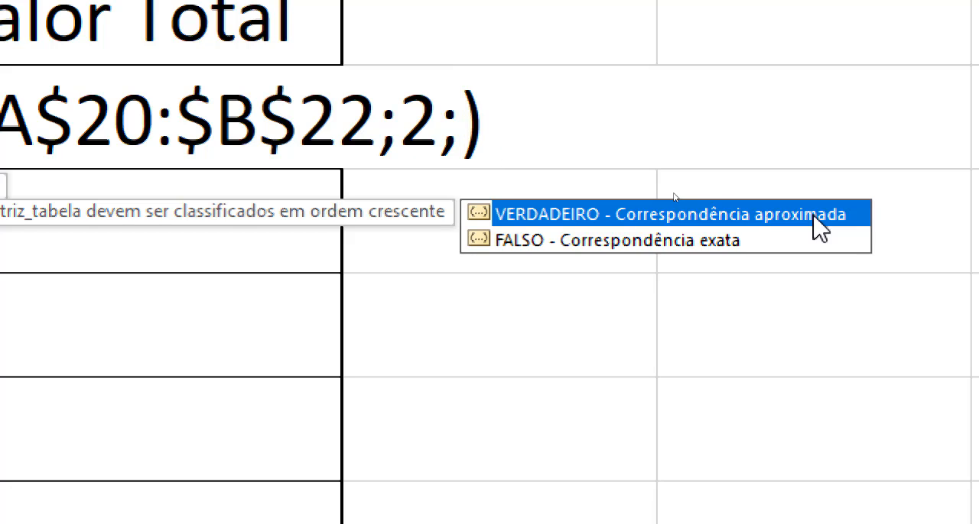
text(1)
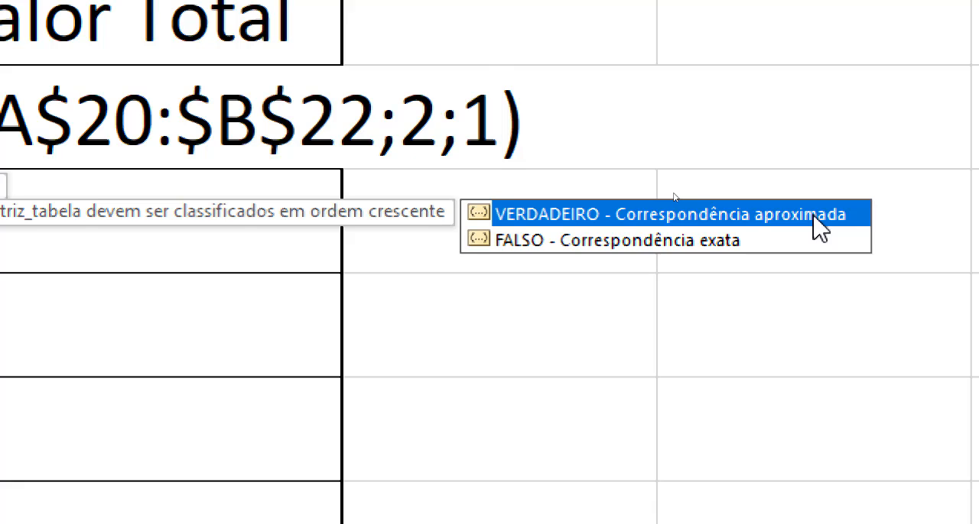
key(BackSpace)
text(VER)
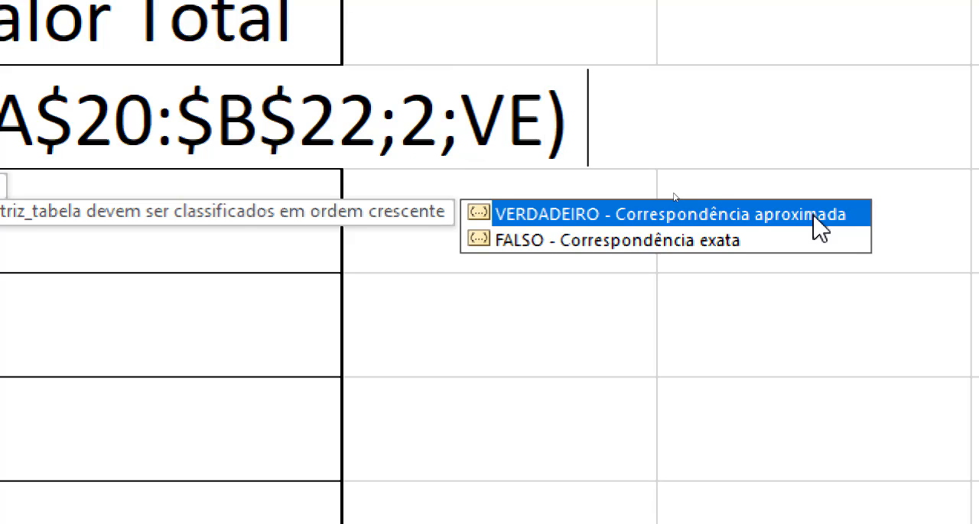
key(BackSpace)
key(BackSpace)
key(BackSpace)
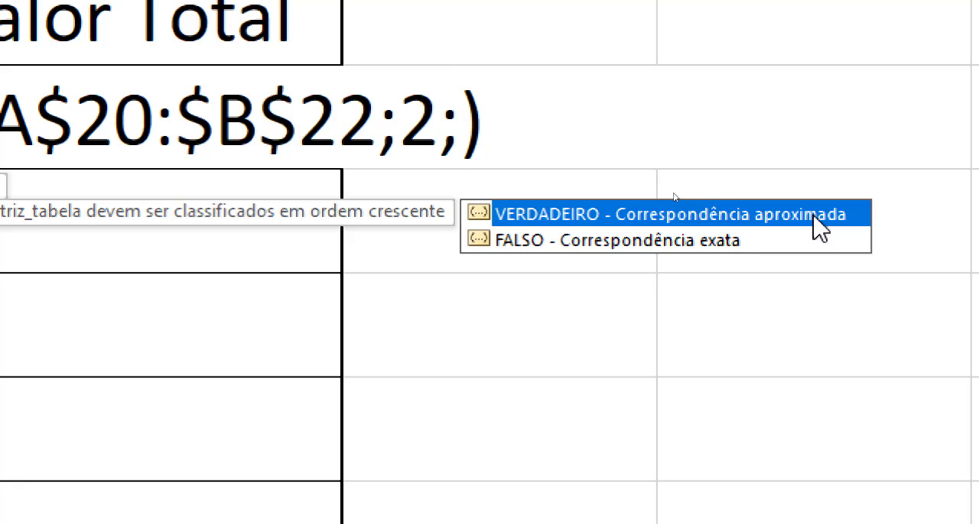
key(BackSpace)
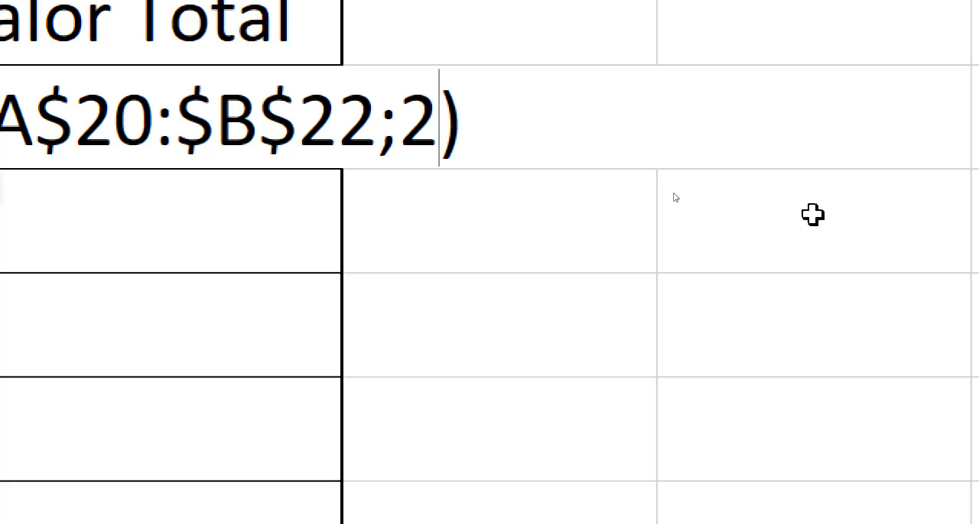
Add 0 as the fourth argument of the E5 PROCV formula for an exact match, and commit it
text(;)
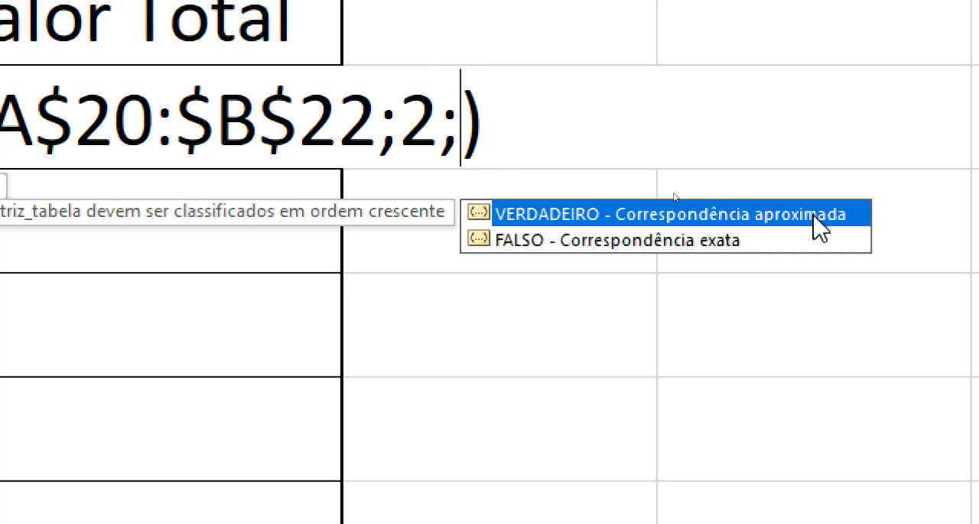
text(0)
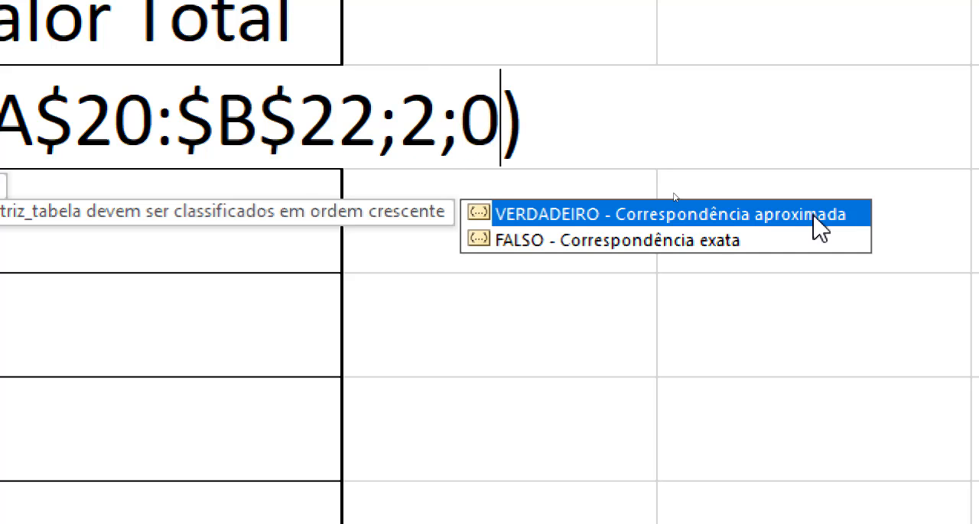
key(super+minus)
key(super+minus)
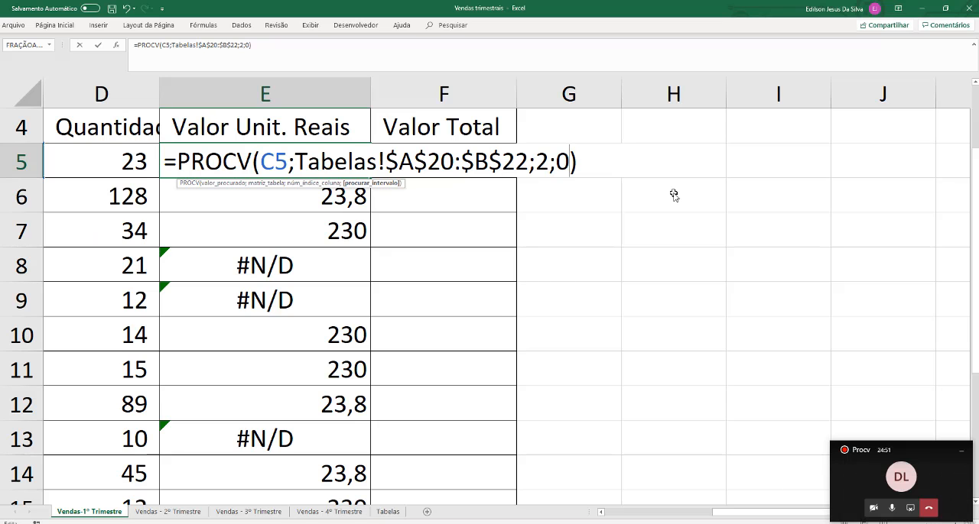
key(Return)
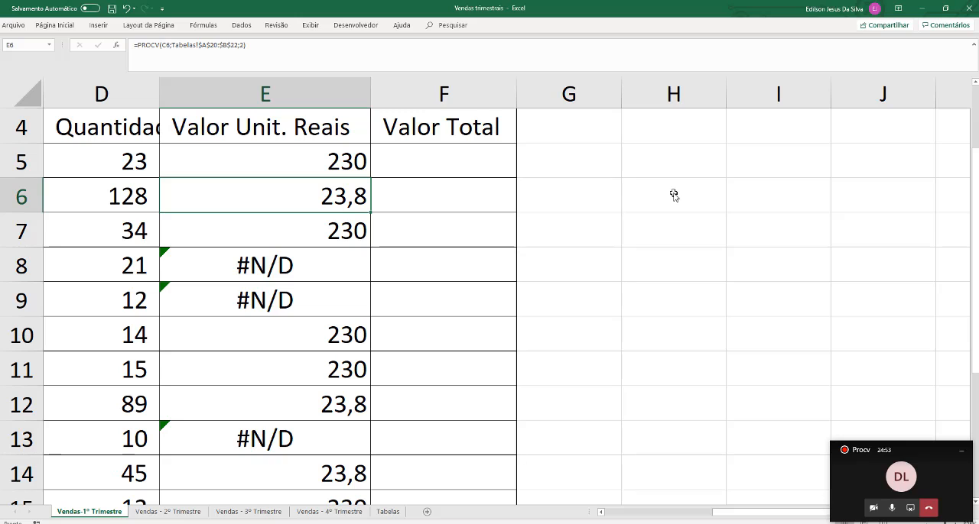
Review the E5 PROCV formula and copy it down the Valor Unit. Reais column to E18
double_click(328, 160)
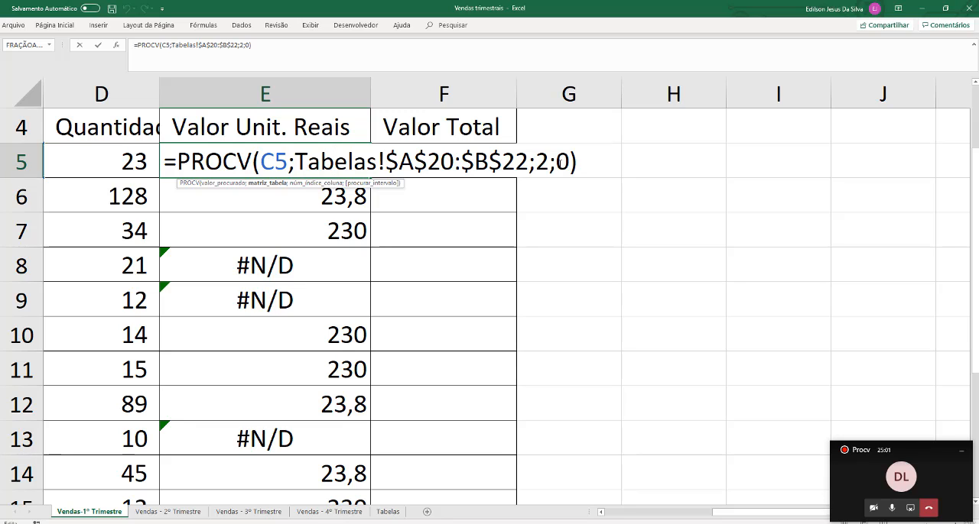
key(Return)
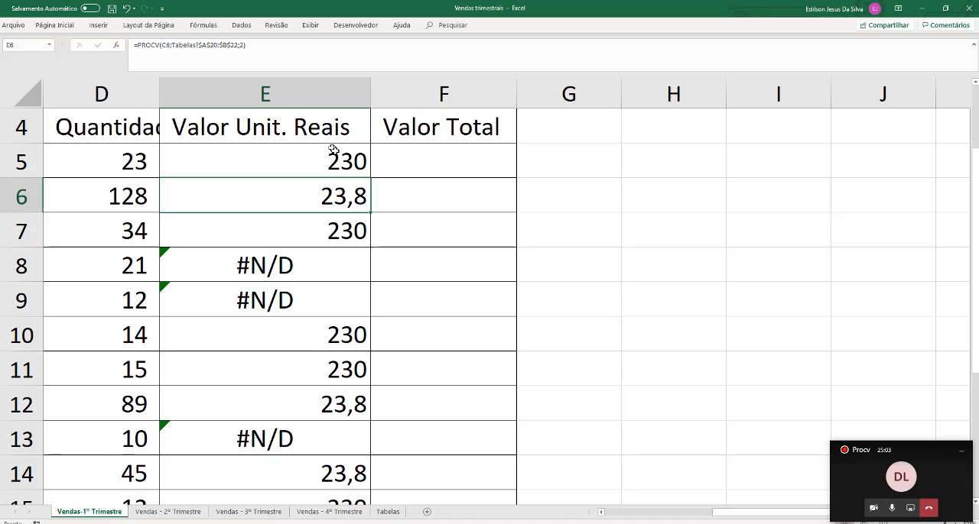
click(358, 163)
drag(370, 175, 328, 448)
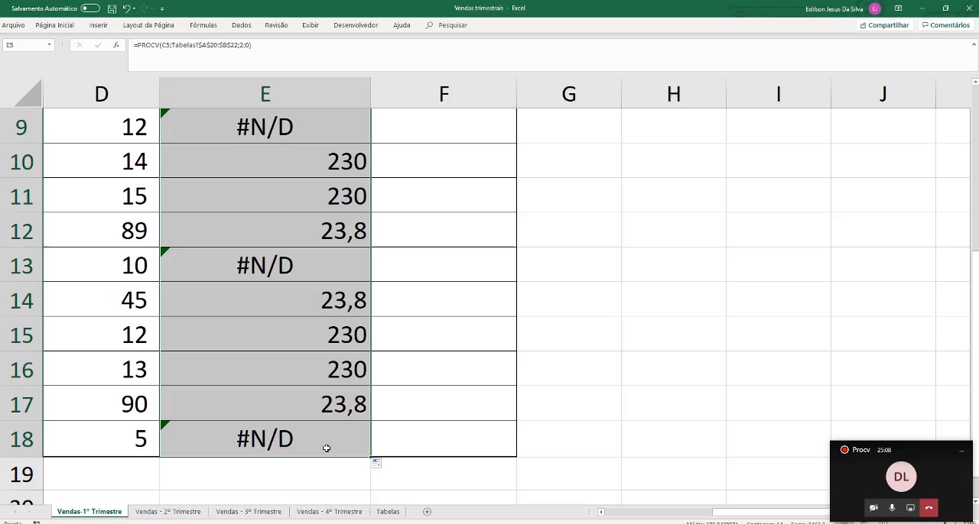
Check the copied Valor Unit. Reais results in column E against the products listed in column C
click(326, 273)
scroll(324, 263, up, 3)
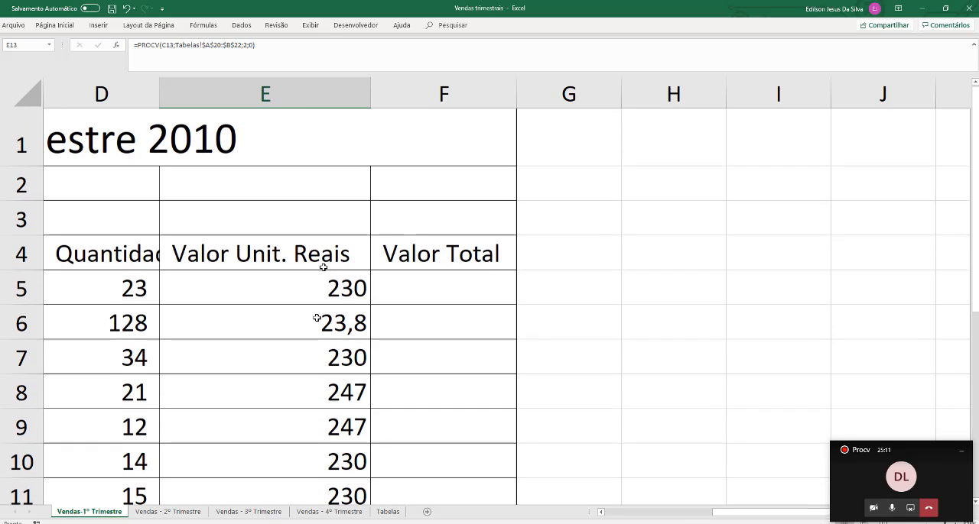
drag(303, 404, 403, 394)
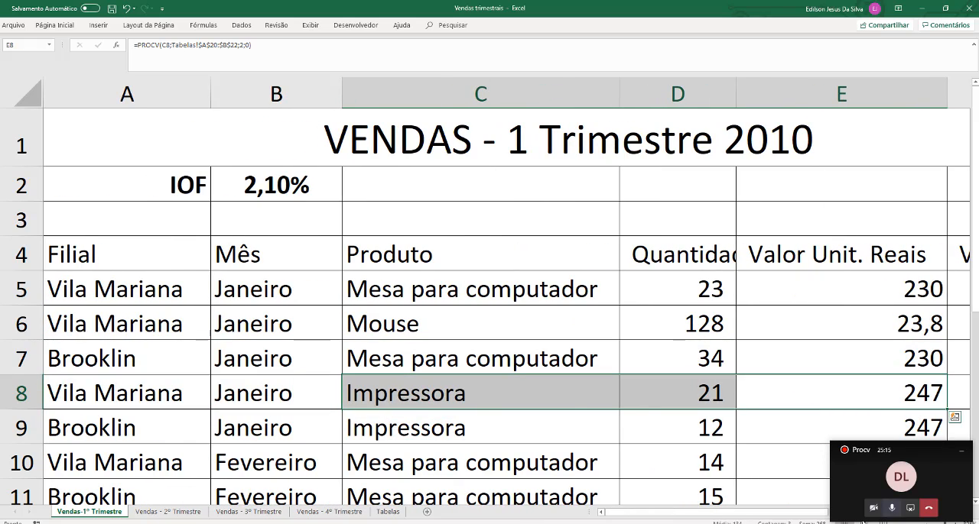
drag(691, 514, 748, 516)
click(757, 398)
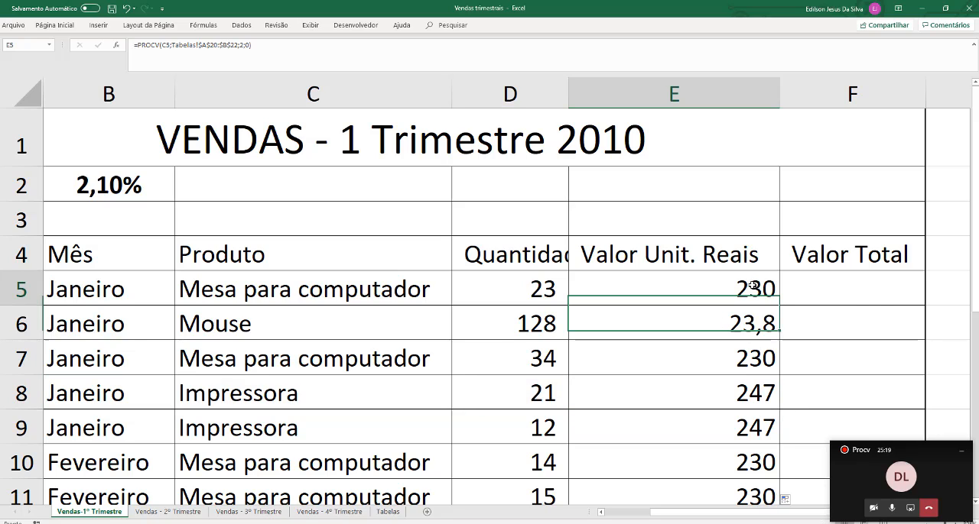
Open the E5 PROCV formula and review its lookup value, table, column index and match-type arguments
double_click(756, 293)
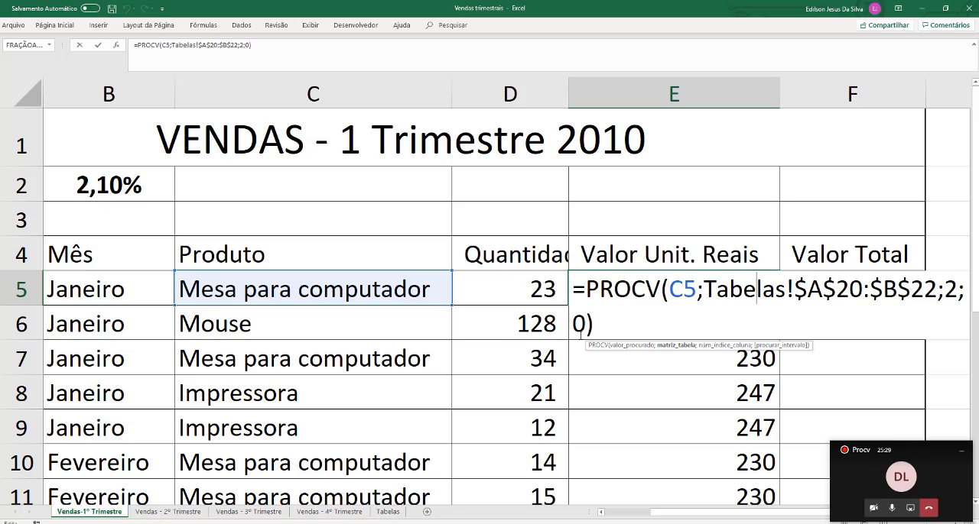
key(Return)
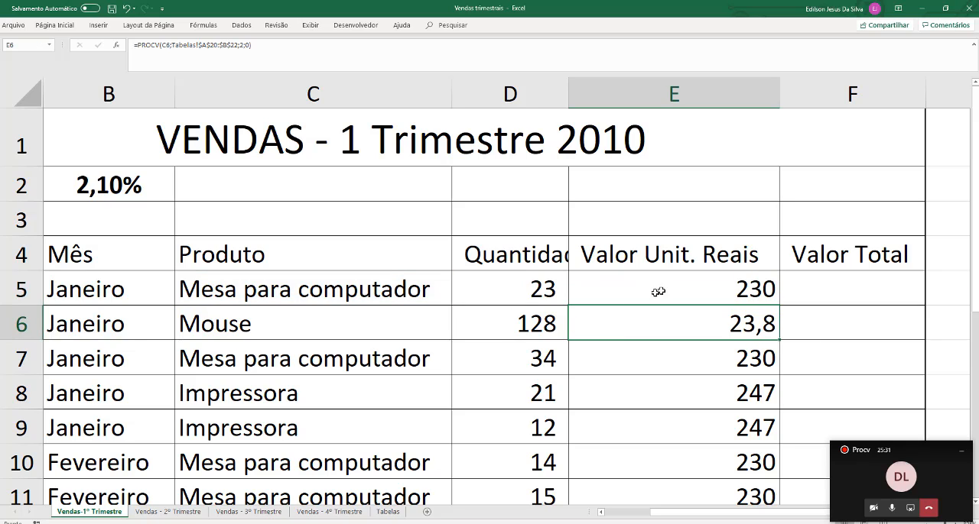
click(667, 284)
double_click(667, 284)
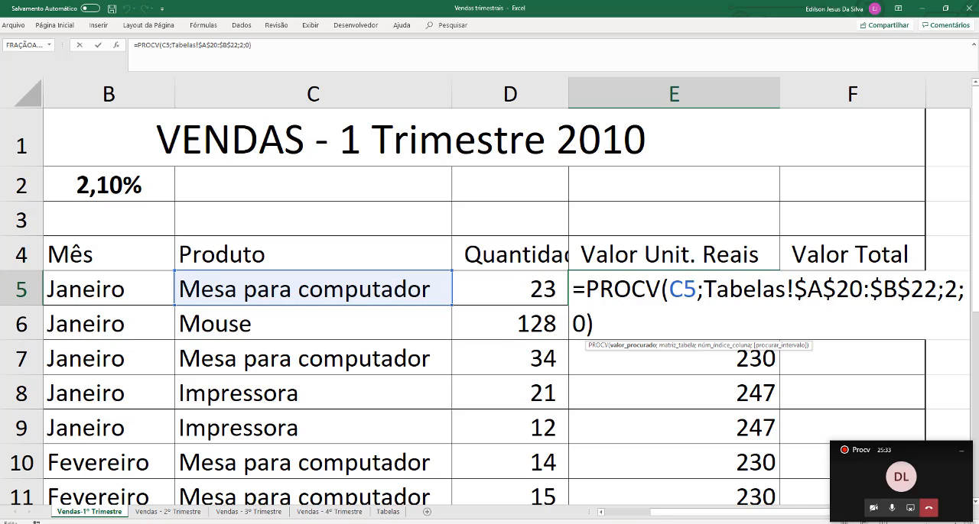
drag(664, 520, 694, 518)
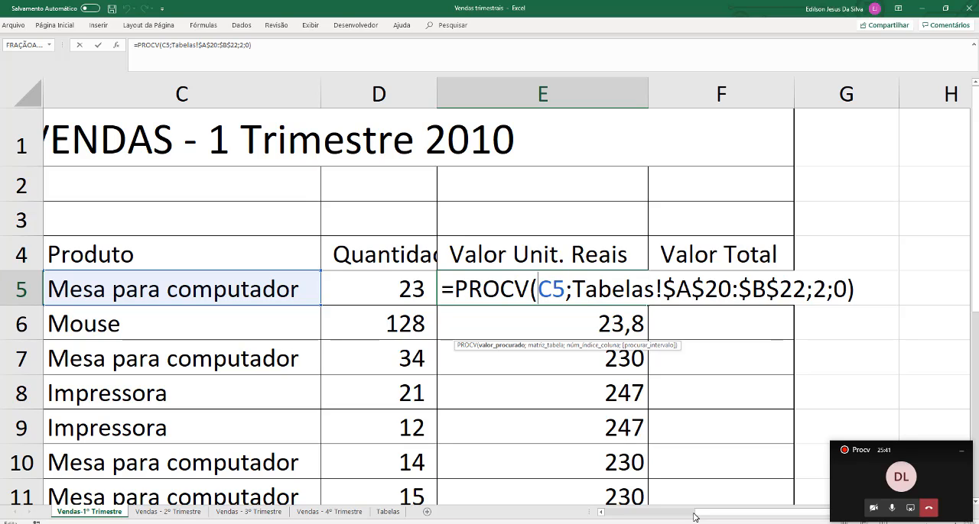
click(537, 306)
key(Return)
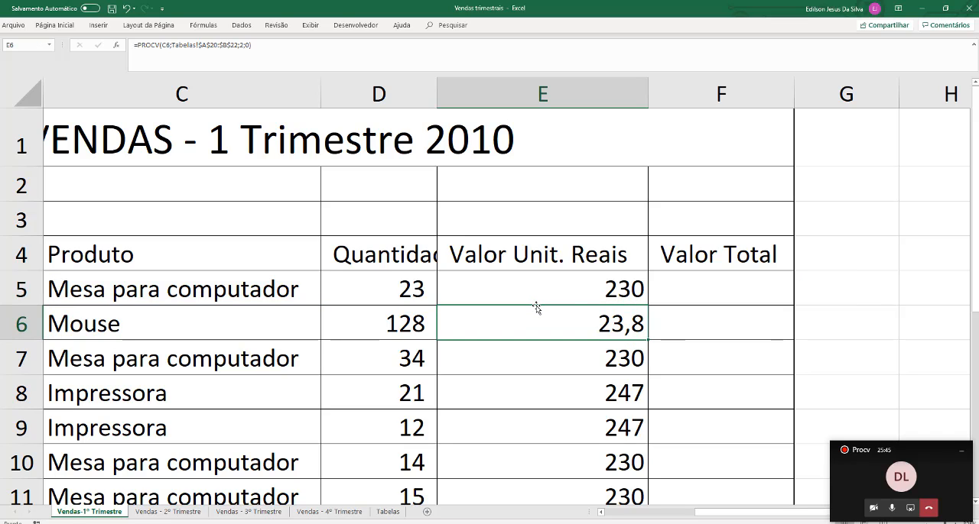
click(571, 295)
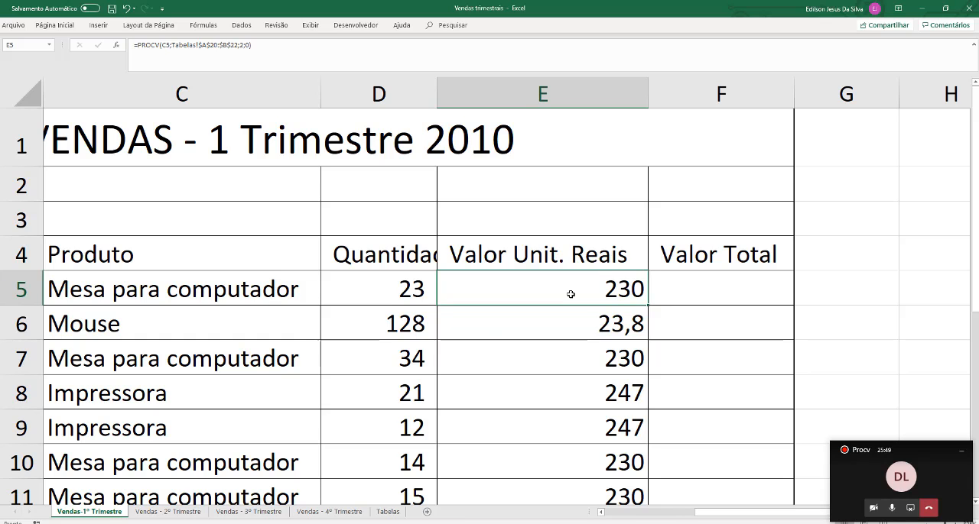
Look up the dollar price of Mesa para computador in the product table on the Tabelas sheet
click(388, 512)
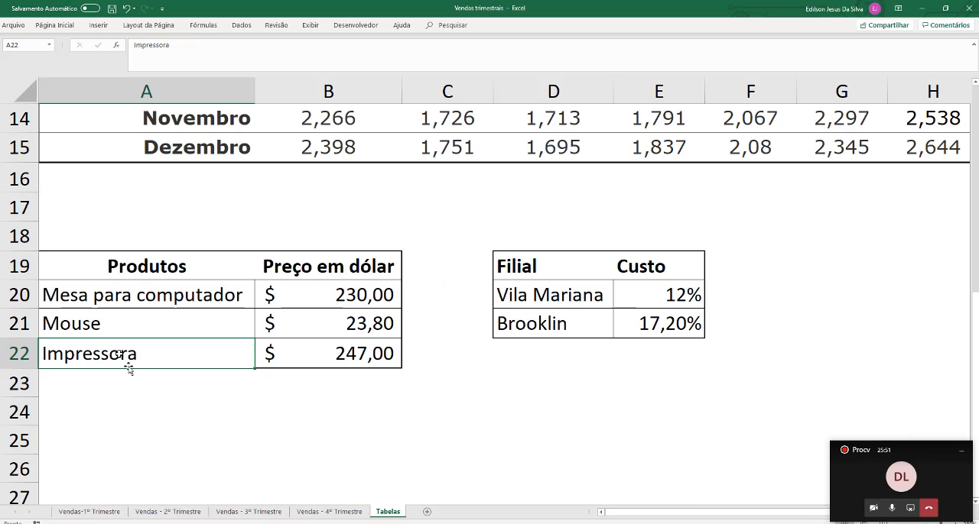
drag(111, 296, 284, 296)
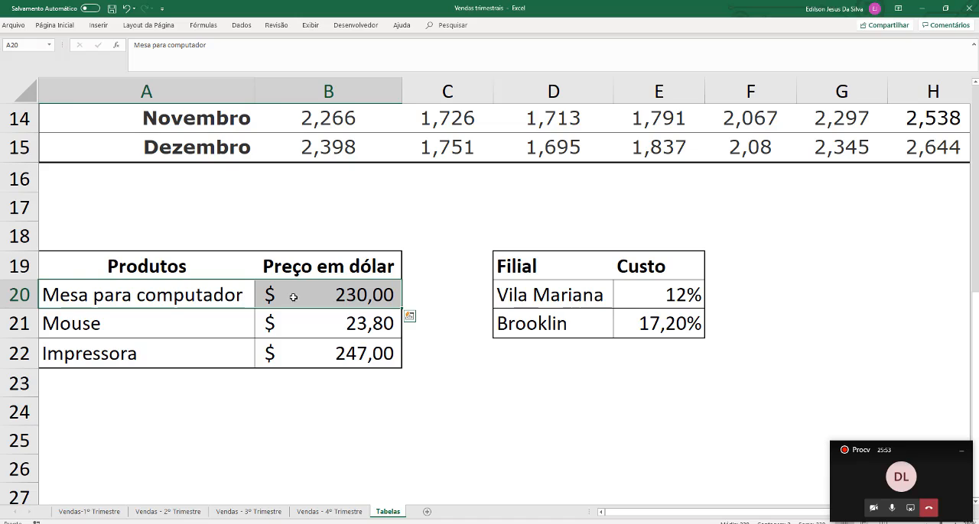
click(318, 299)
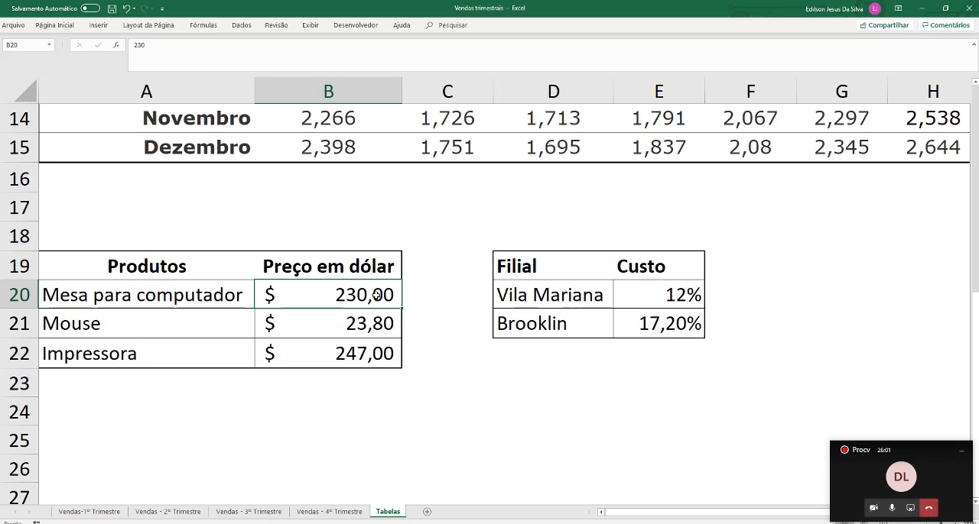
Examine the monthly dollar quotations on the Tabelas sheet, especially the 2010 column
scroll(377, 295, up, 4)
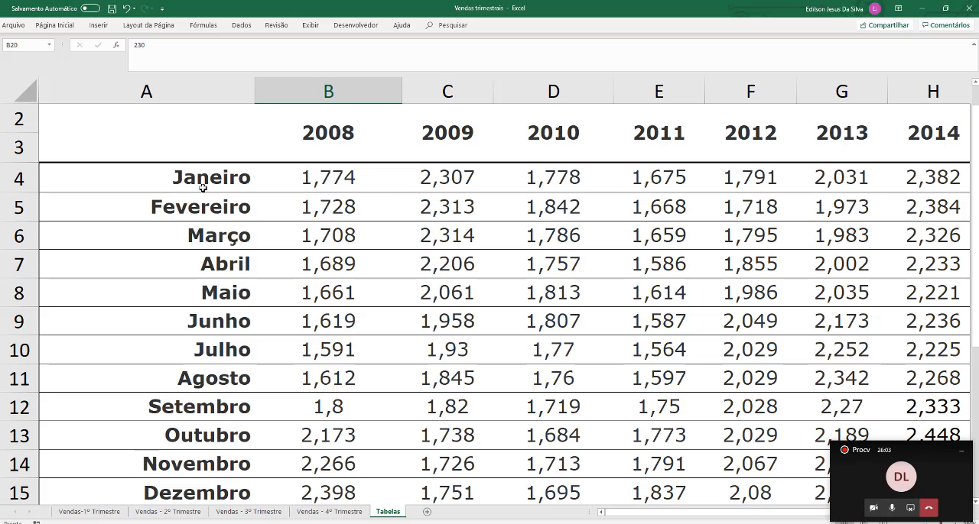
drag(202, 187, 580, 480)
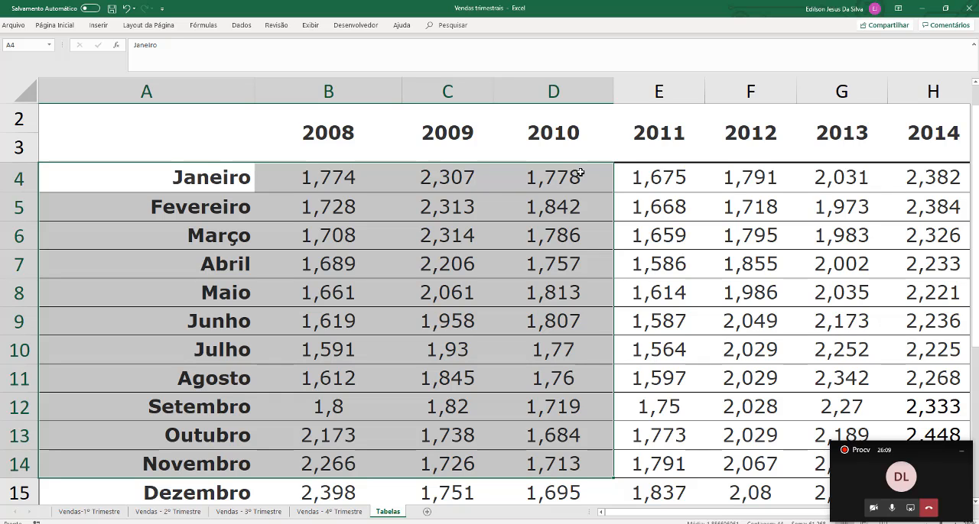
drag(434, 185, 682, 481)
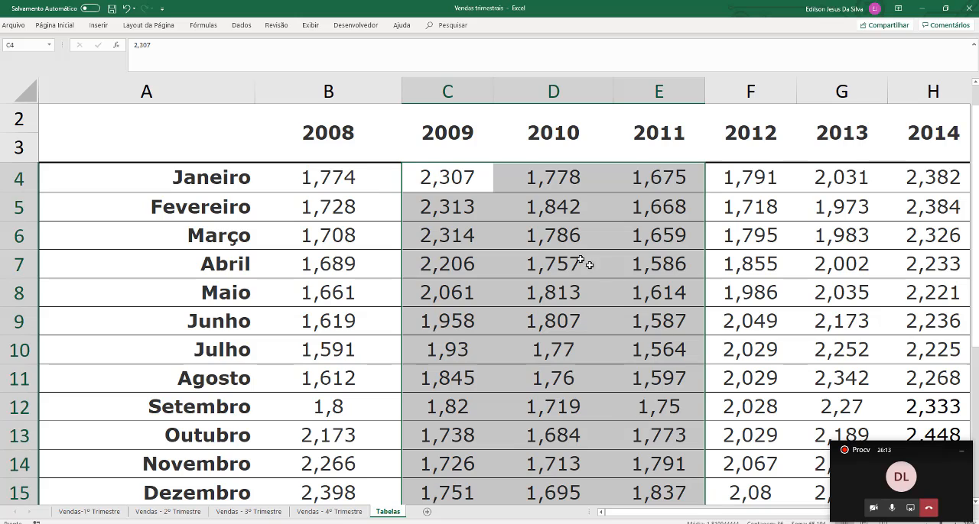
click(544, 188)
click(574, 208)
click(564, 324)
click(568, 416)
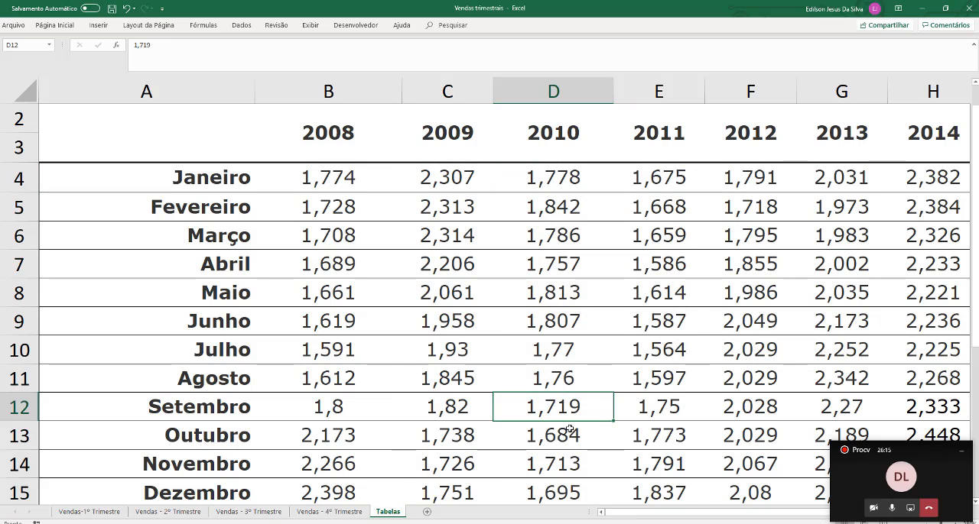
Extend the E5 formula on the Vendas-1º Trimestre sheet with a multiplication by a second PROCV function
click(89, 511)
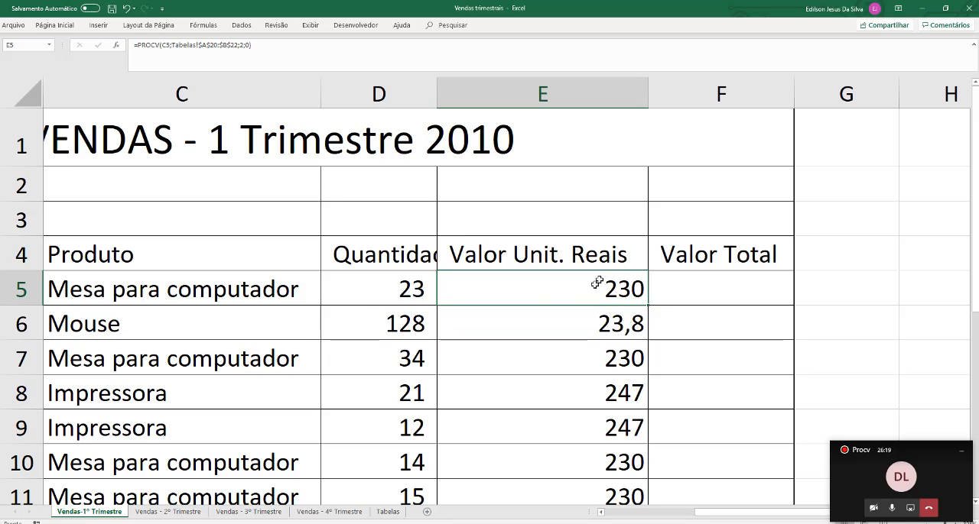
double_click(505, 280)
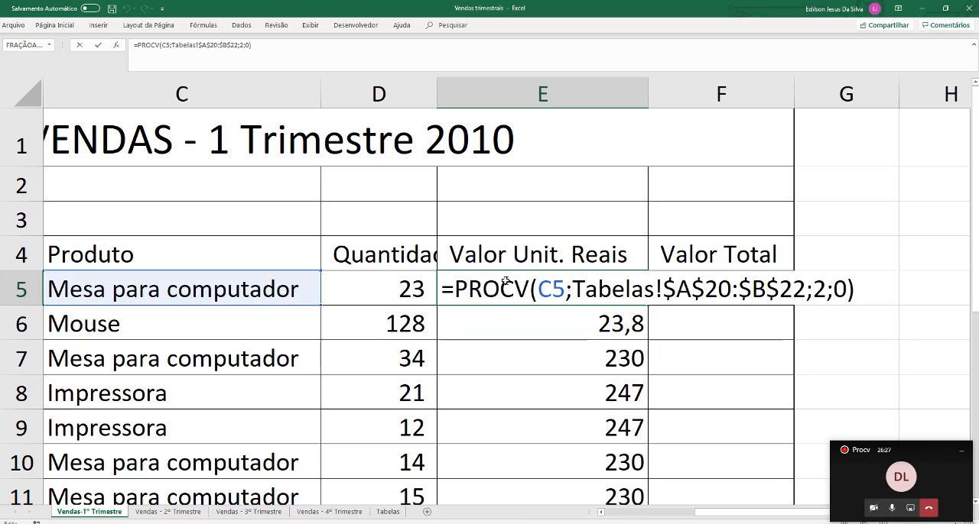
text(*)
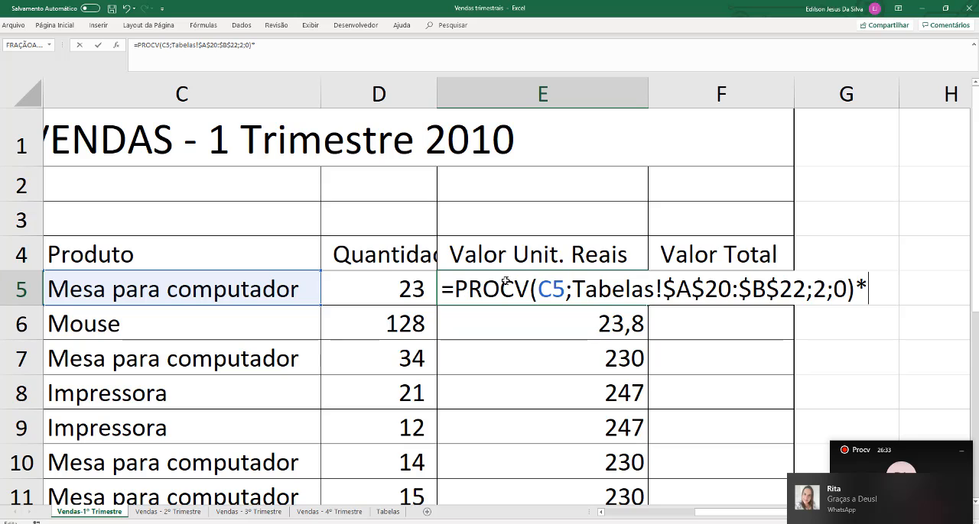
text(PROCV)
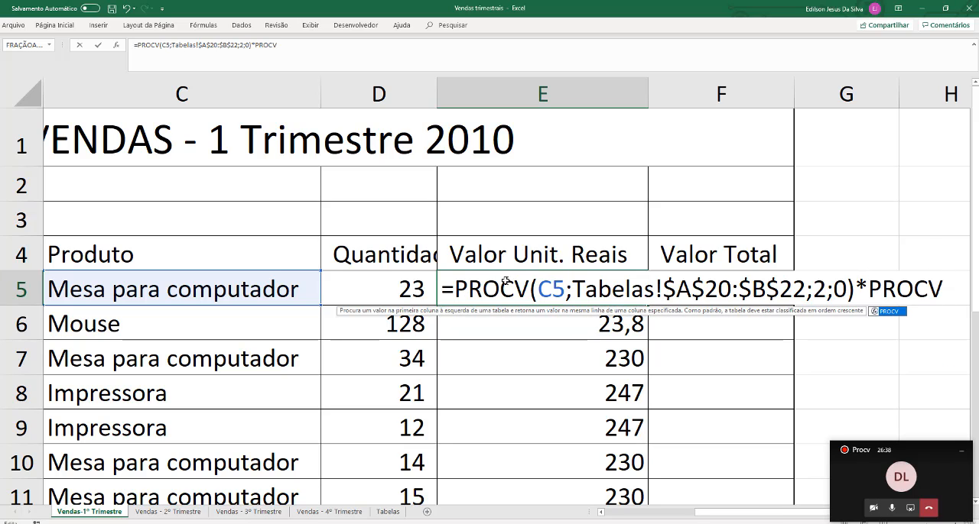
text(()
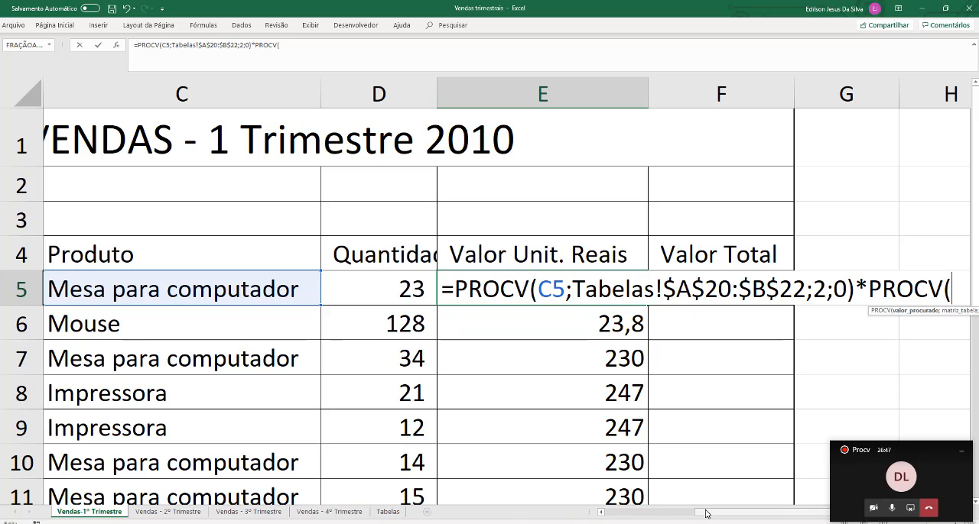
Set the month in B5 as the lookup value of the second PROCV in the E5 formula
drag(712, 514, 732, 514)
scroll(731, 359, right, 1)
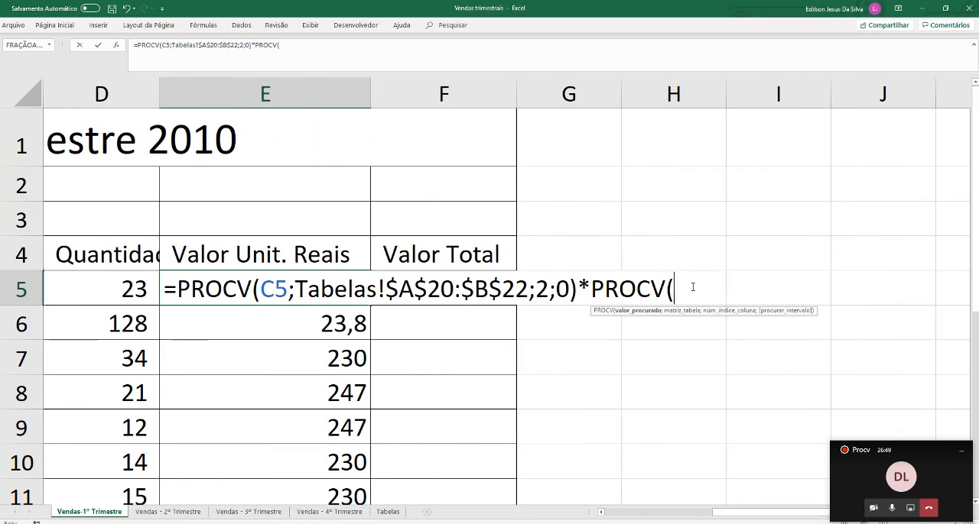
click(602, 514)
click(602, 513)
click(602, 513)
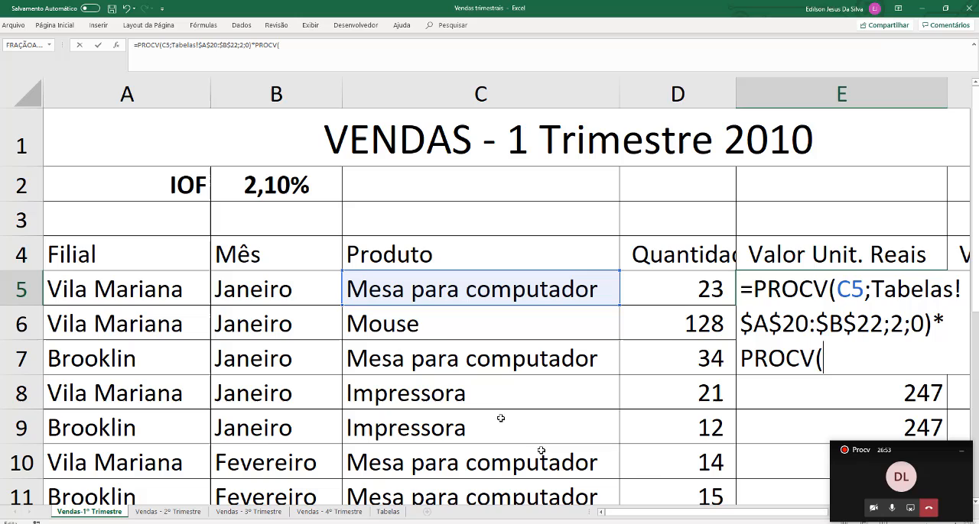
click(286, 291)
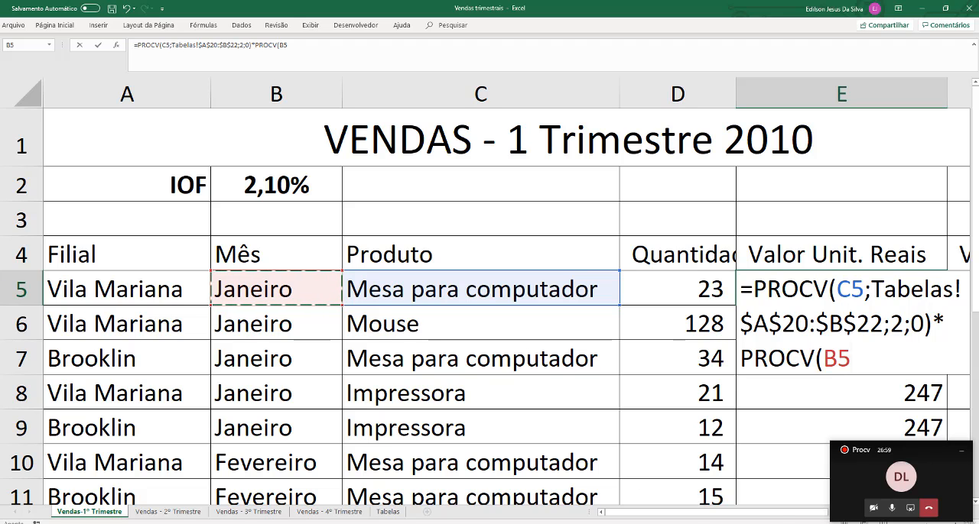
drag(649, 513, 738, 516)
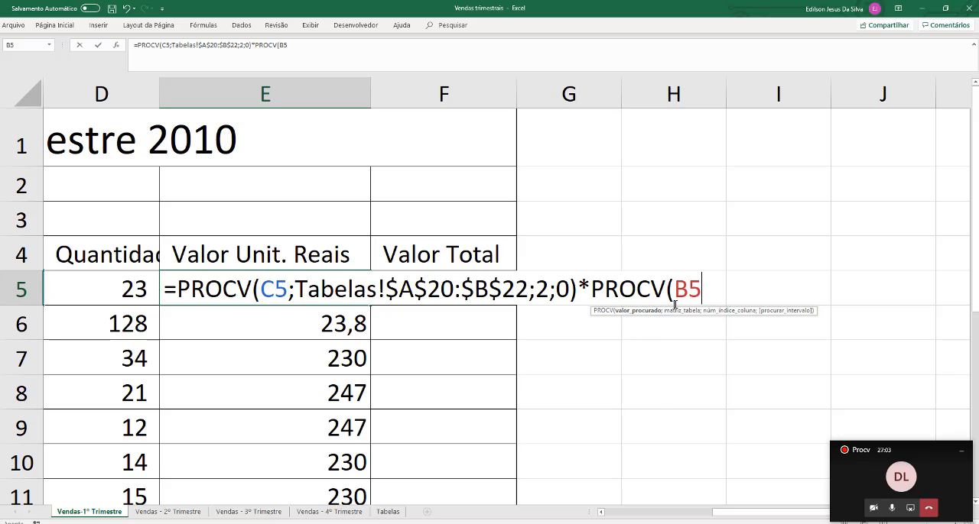
text(;)
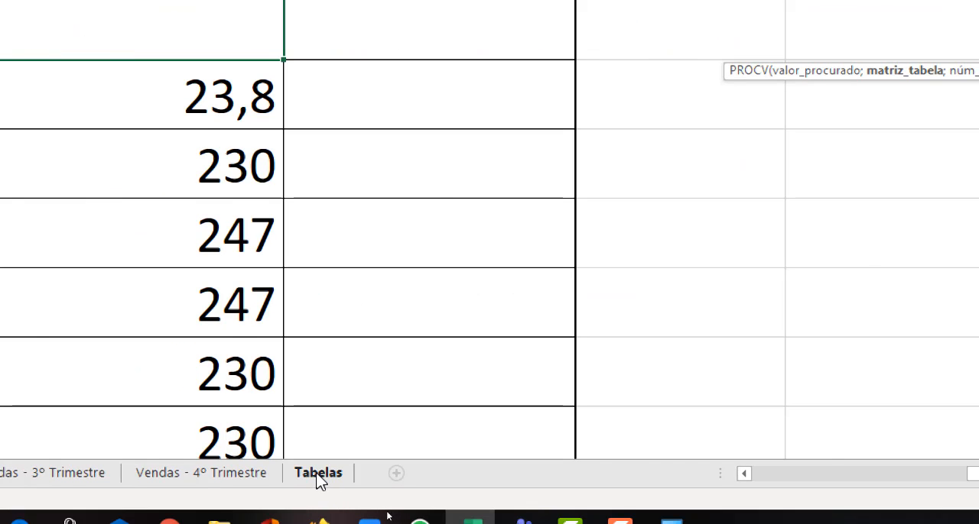
Set the dollar quotation range A4:N15 on the Tabelas sheet as the second PROCV's table array
click(318, 473)
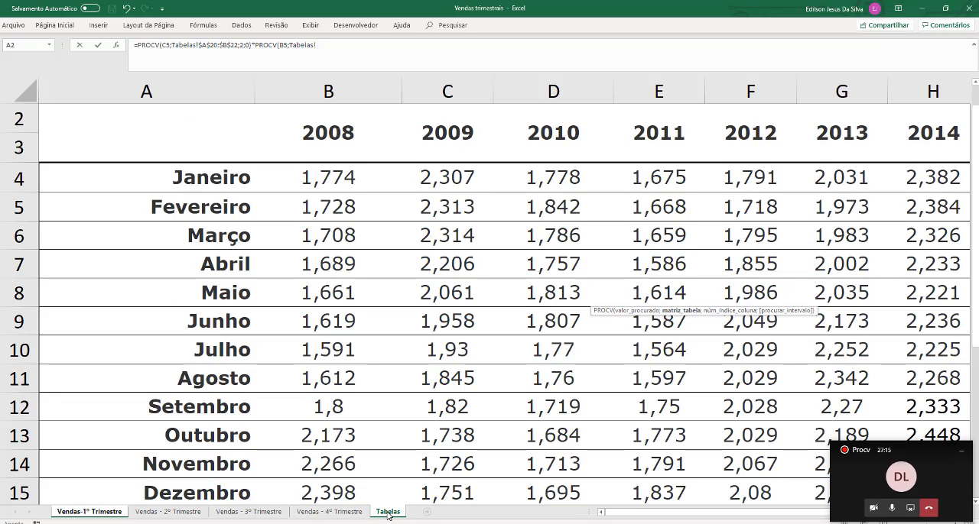
click(176, 184)
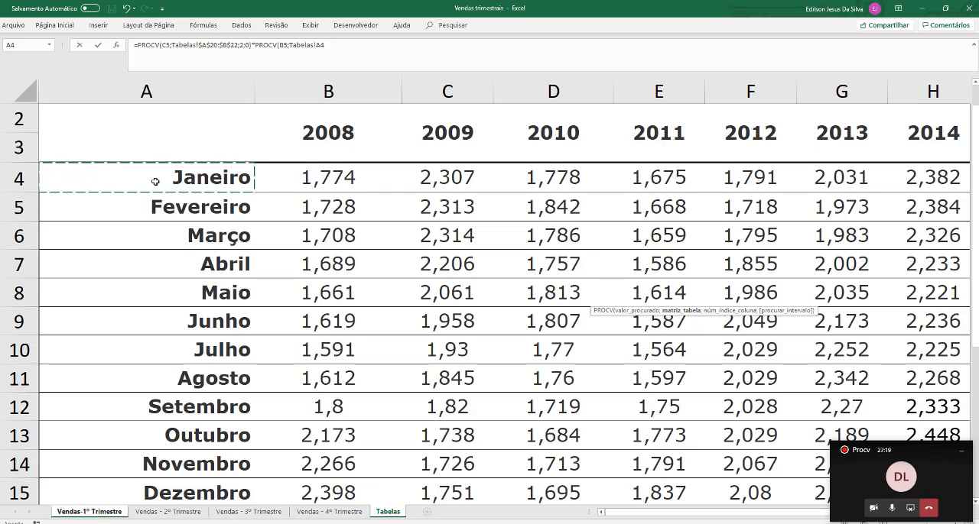
drag(155, 181, 557, 267)
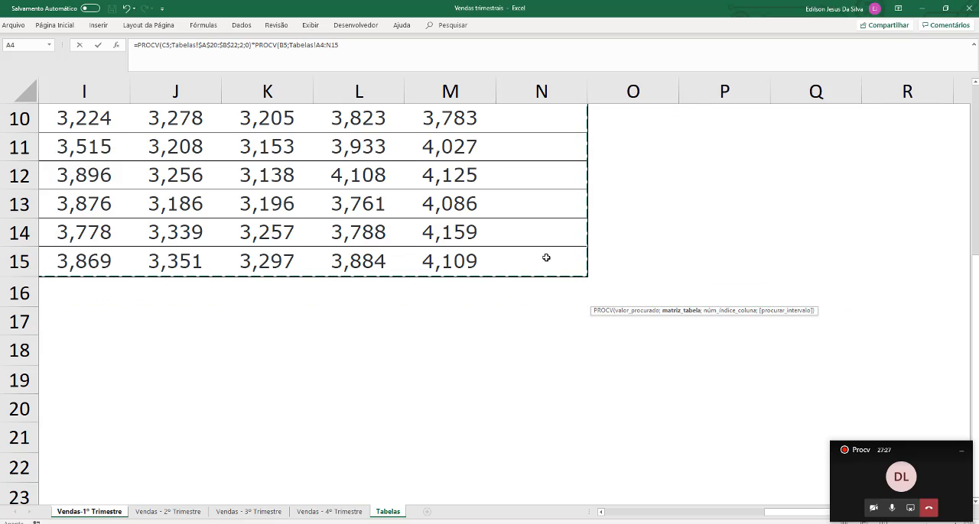
scroll(546, 257, up, 1)
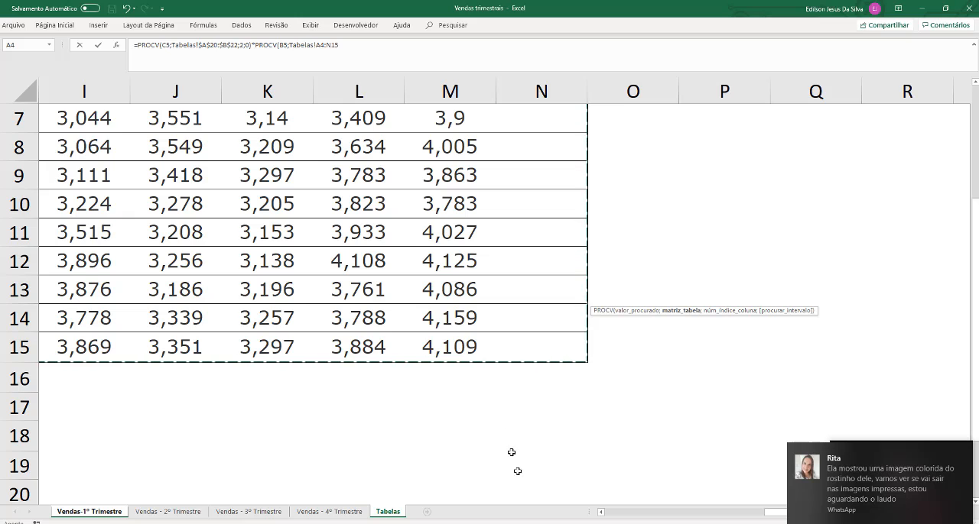
scroll(617, 517, left, 3)
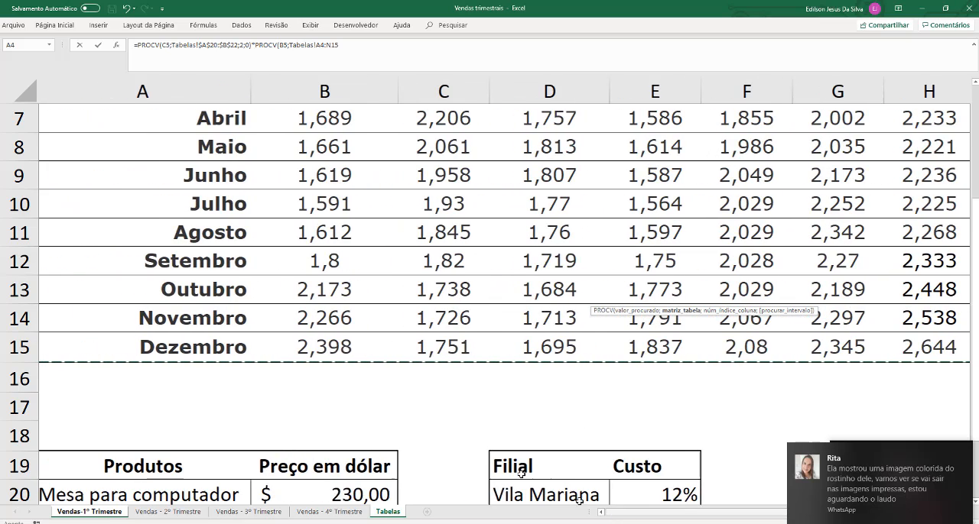
scroll(444, 345, up, 2)
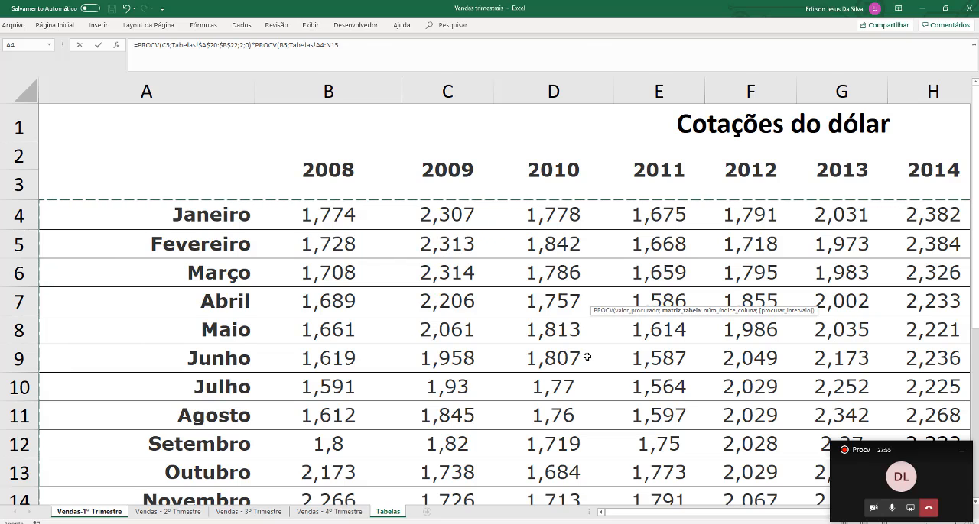
Enter 4 as the second PROCV's column index to return the 2010 dollar quotation
text(;)
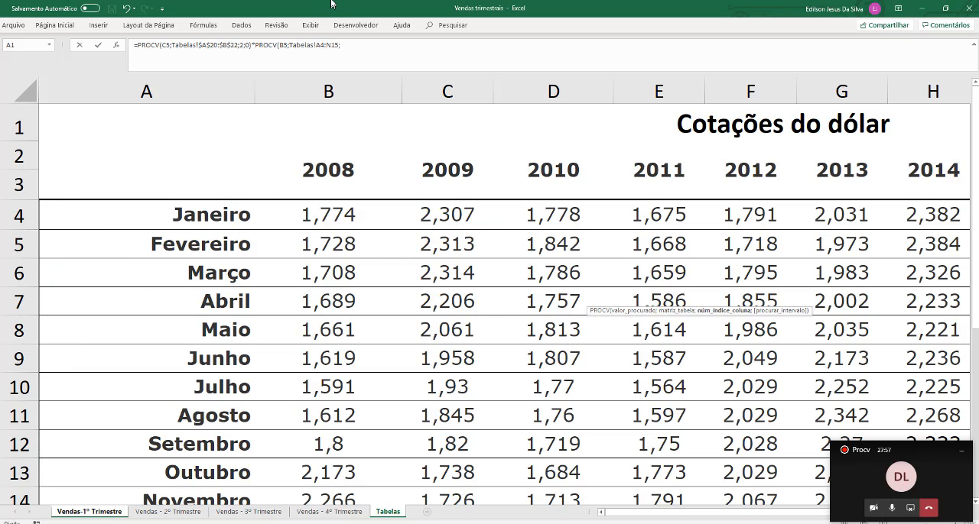
mouse_move(342, 4)
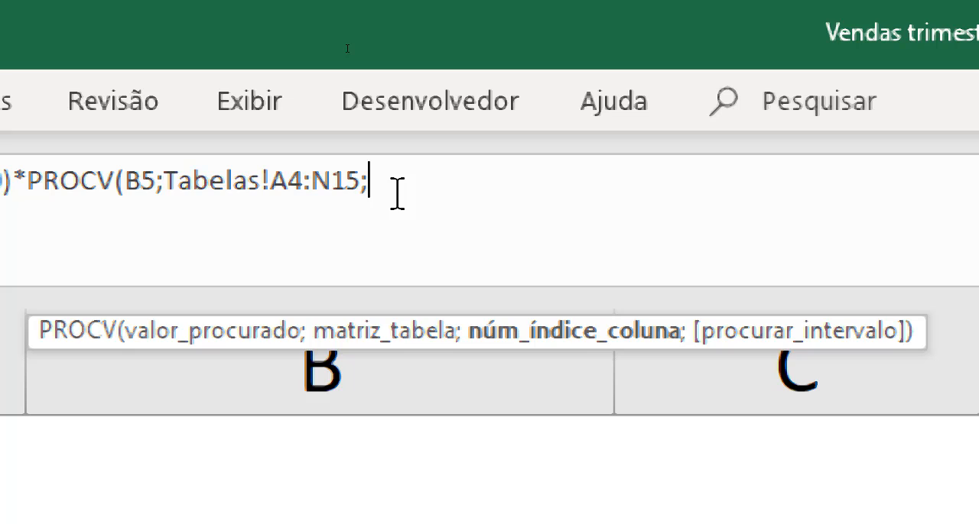
text(4)
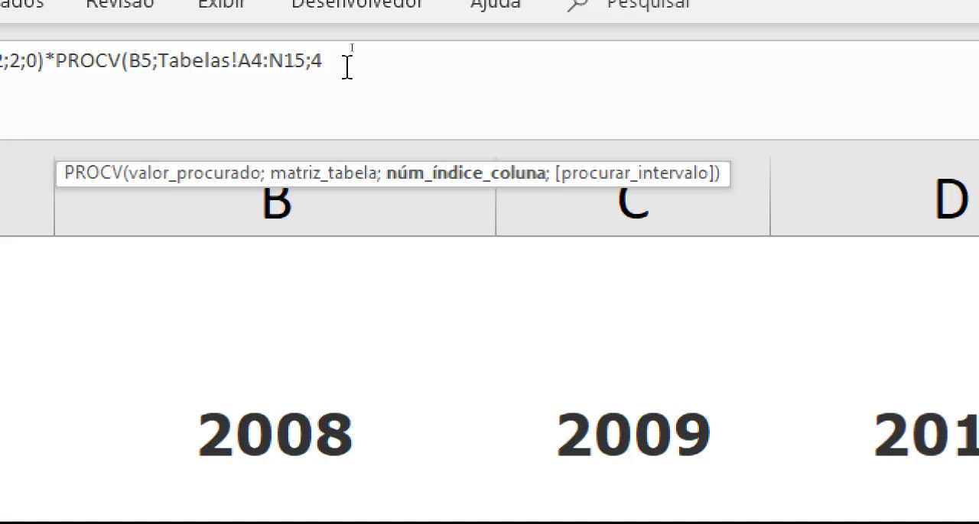
Set the second PROCV in the E5 formula to exact match with 0 and close the function
text(;0)
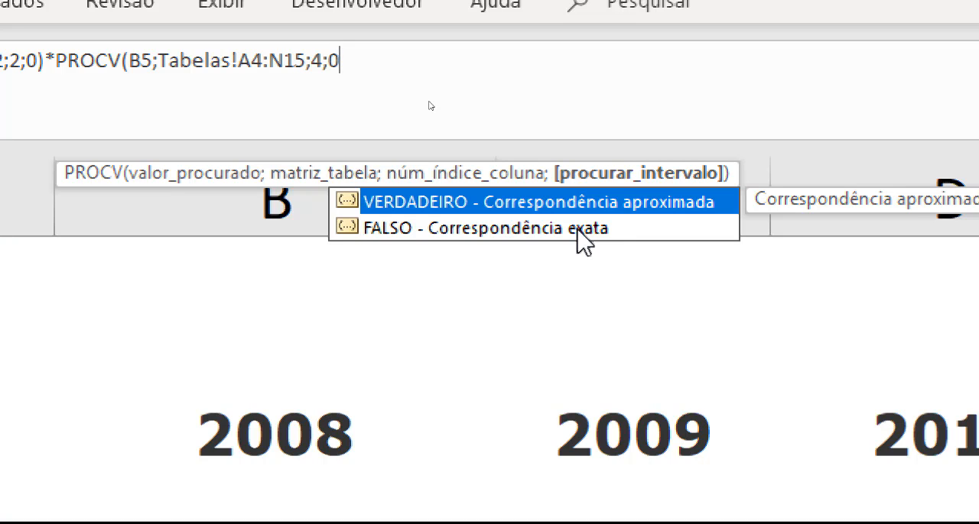
key(BackSpace)
text(FALSO)
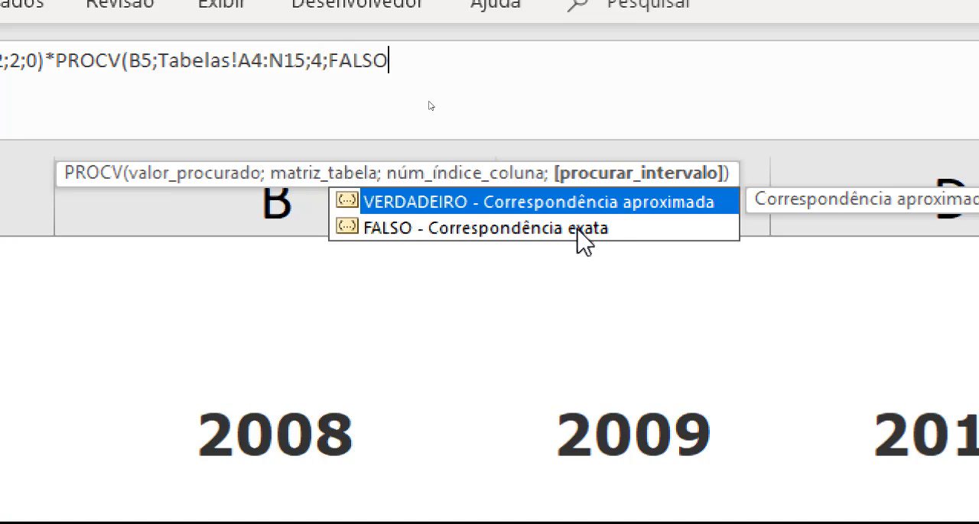
key(BackSpace)
key(BackSpace)
key(BackSpace)
key(BackSpace)
key(Left)
text(0)
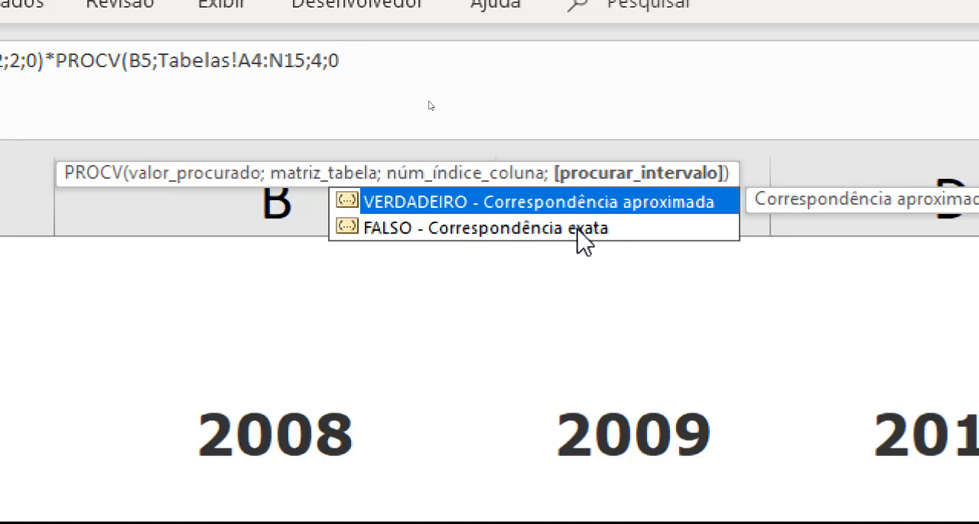
text())
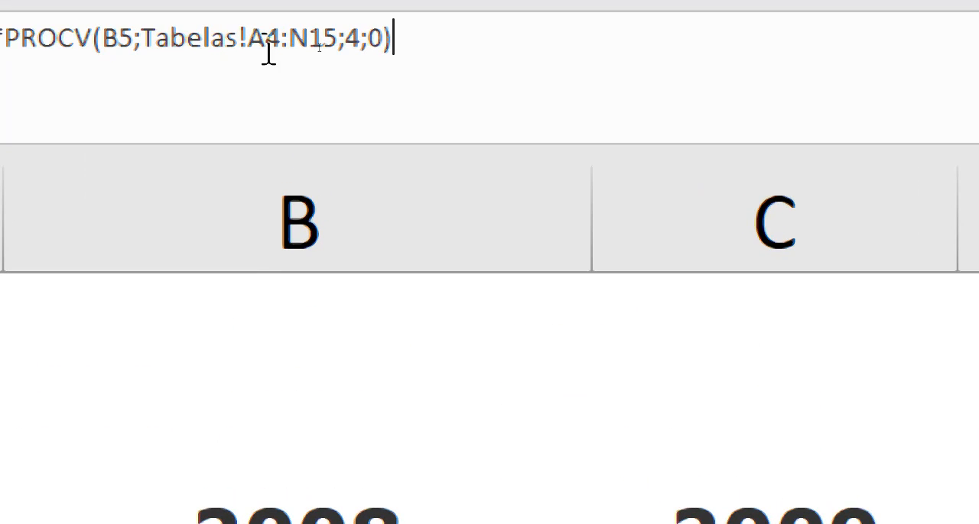
Make the second PROCV's table array absolute as $A$4:$N$15 and confirm the E5 formula
click(265, 38)
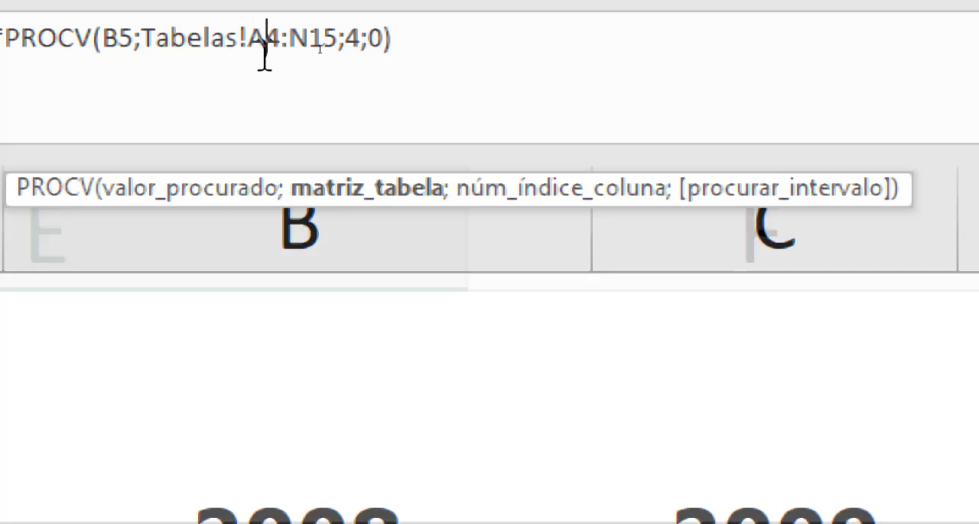
key(F4)
click(341, 38)
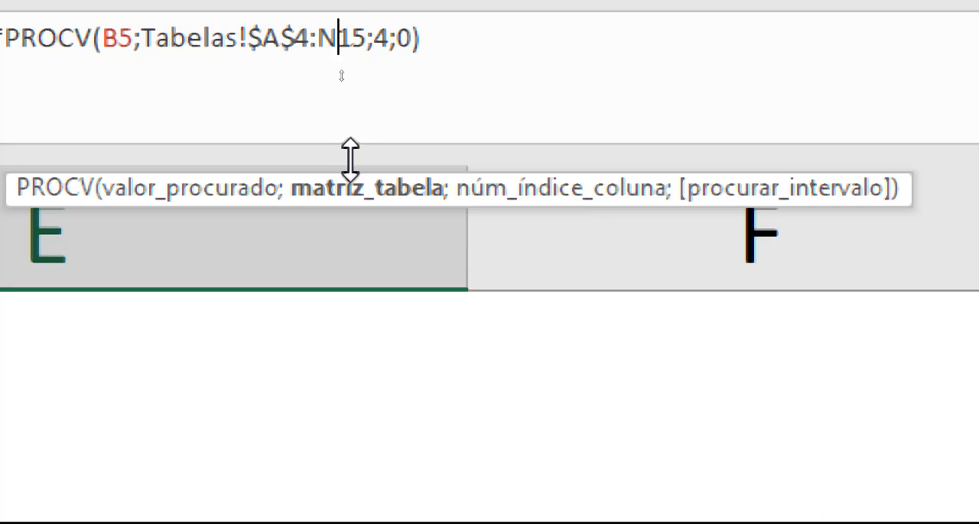
key(F4)
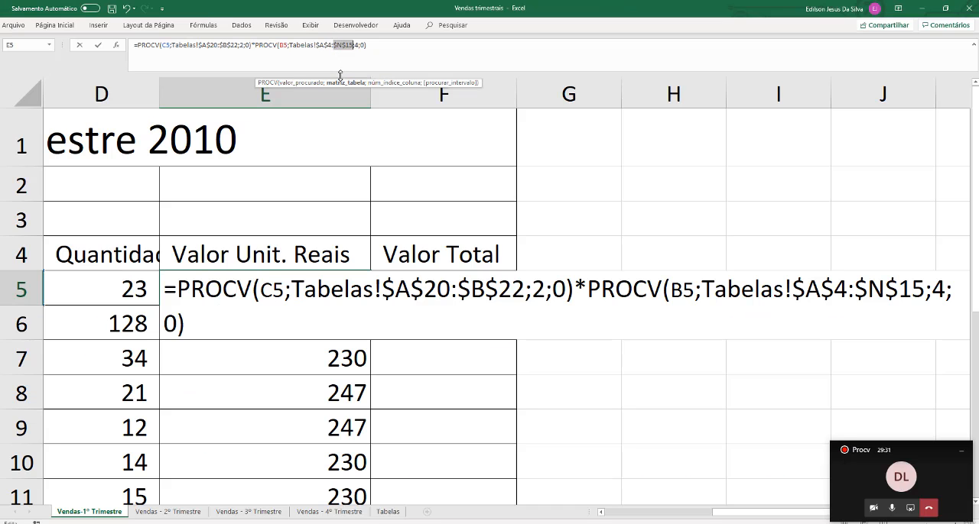
key(Return)
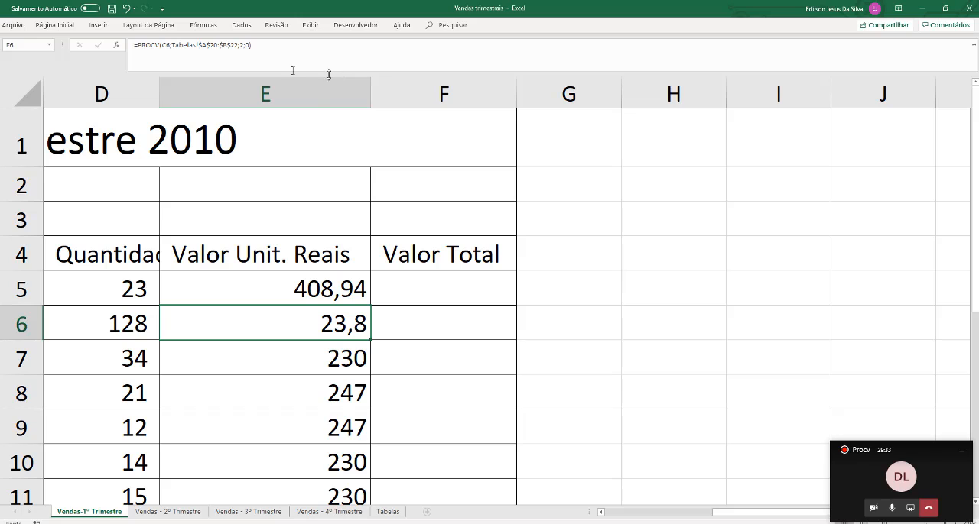
click(294, 294)
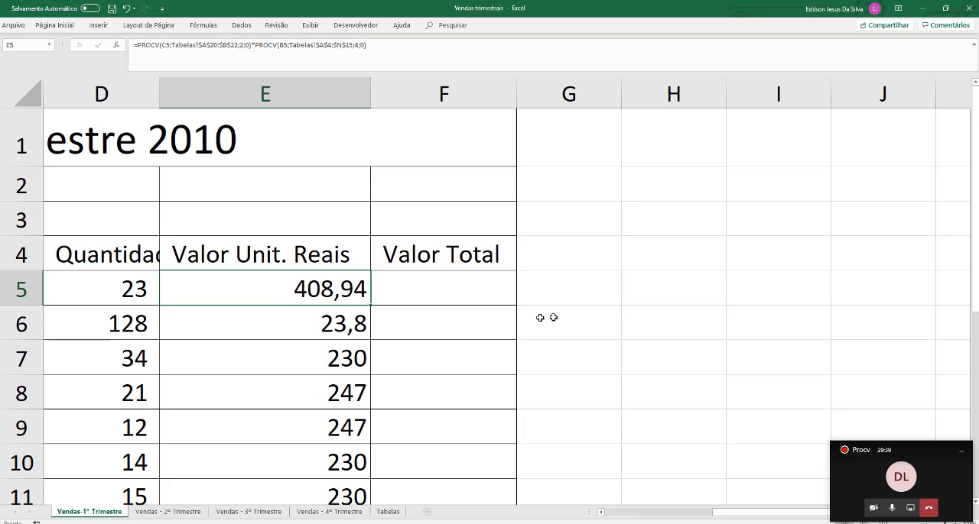
Enter the product's dollar price 230 in H4 and the January 2010 dollar quotation 1,778 in H5
click(672, 246)
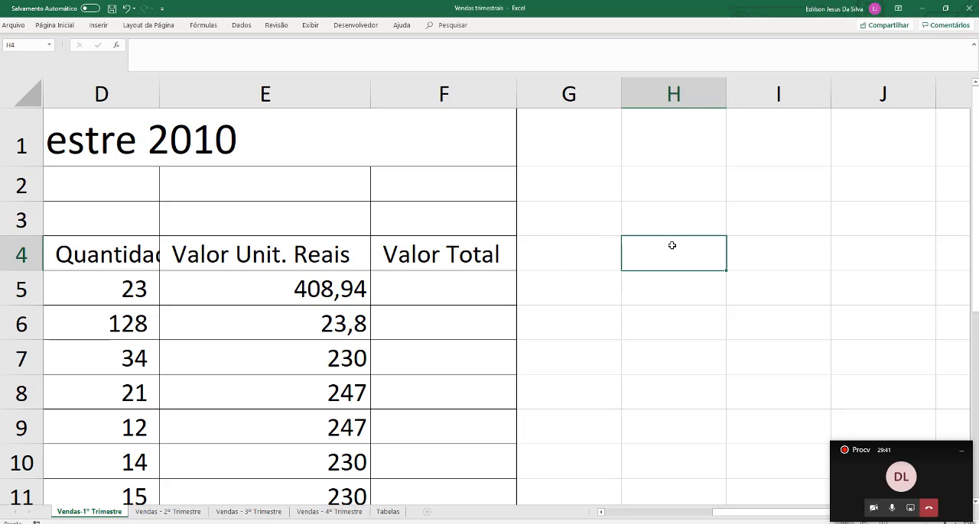
text(230)
key(Return)
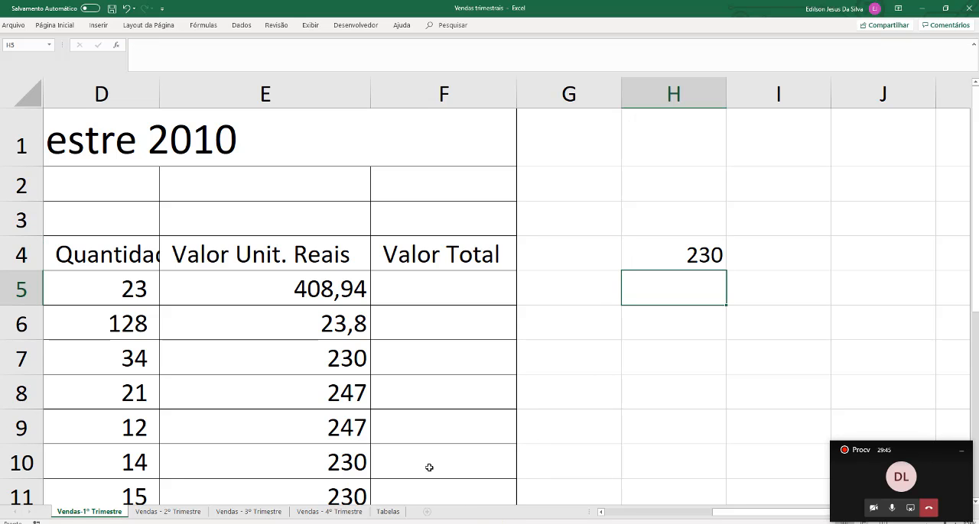
click(386, 512)
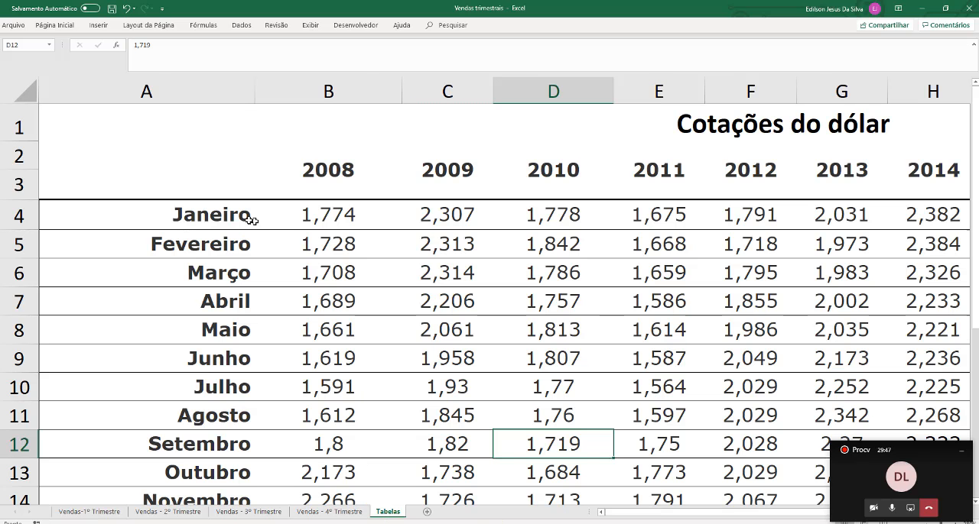
drag(230, 213, 566, 246)
click(547, 219)
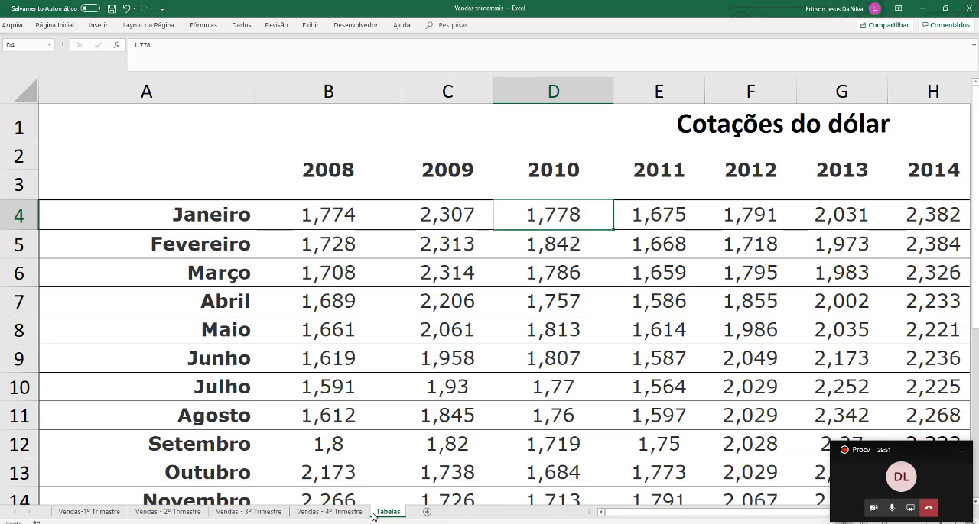
click(104, 515)
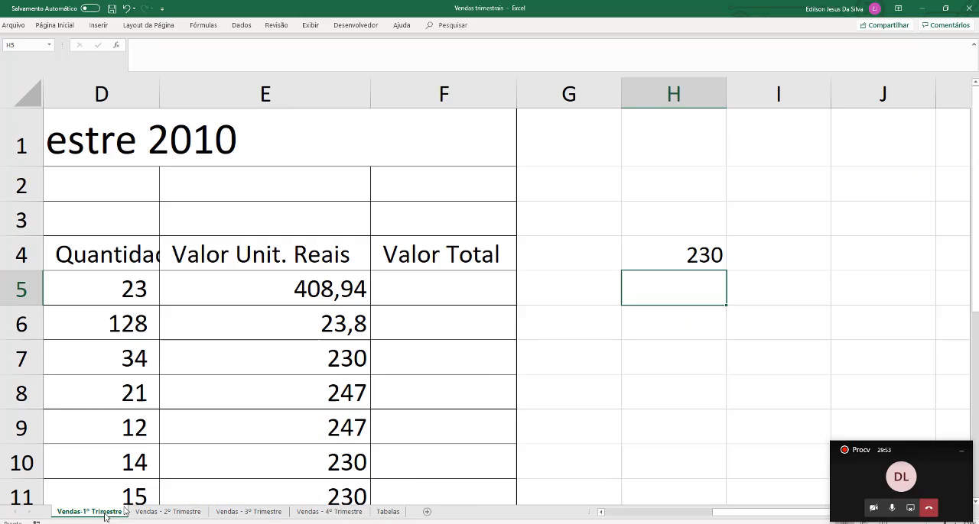
text(1,778)
key(Return)
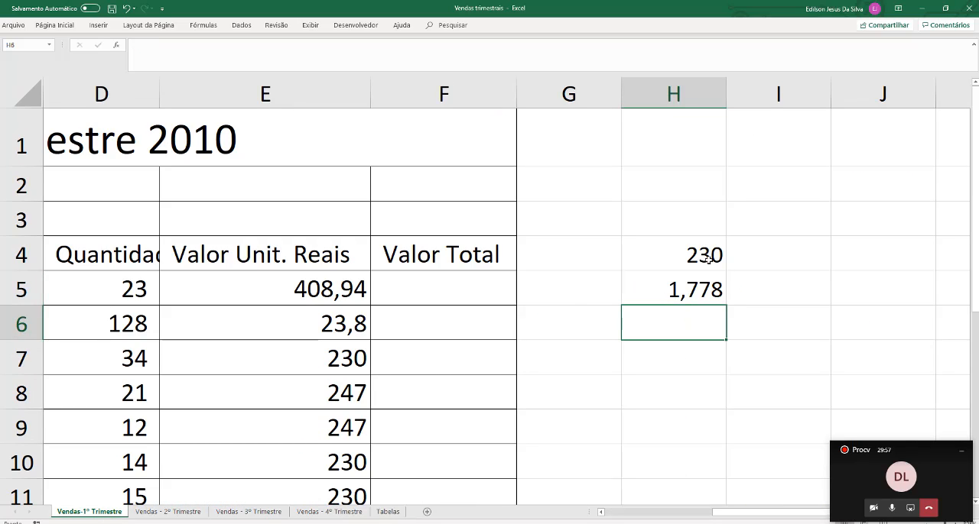
Multiply the price in H4 by the quotation in H5 in cell I4
key(Up)
click(782, 253)
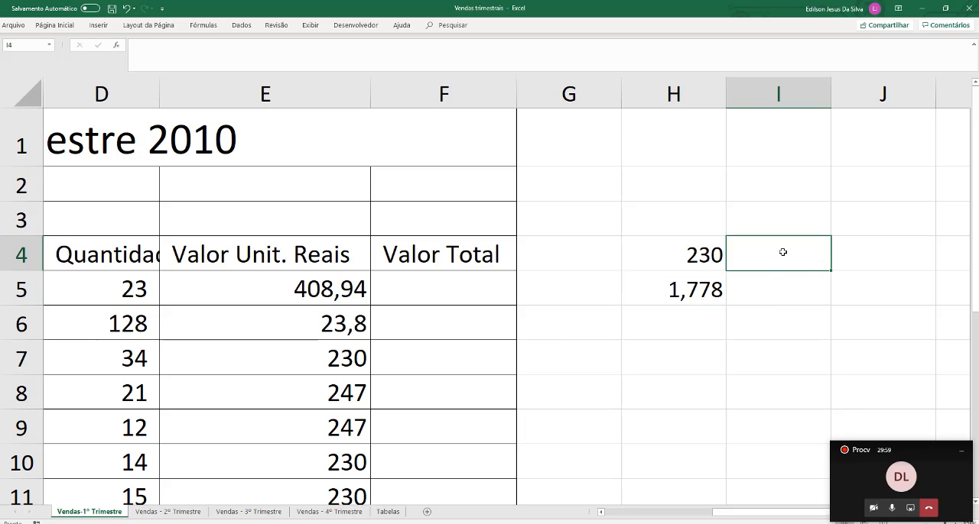
text(=)
key(Left)
text(*)
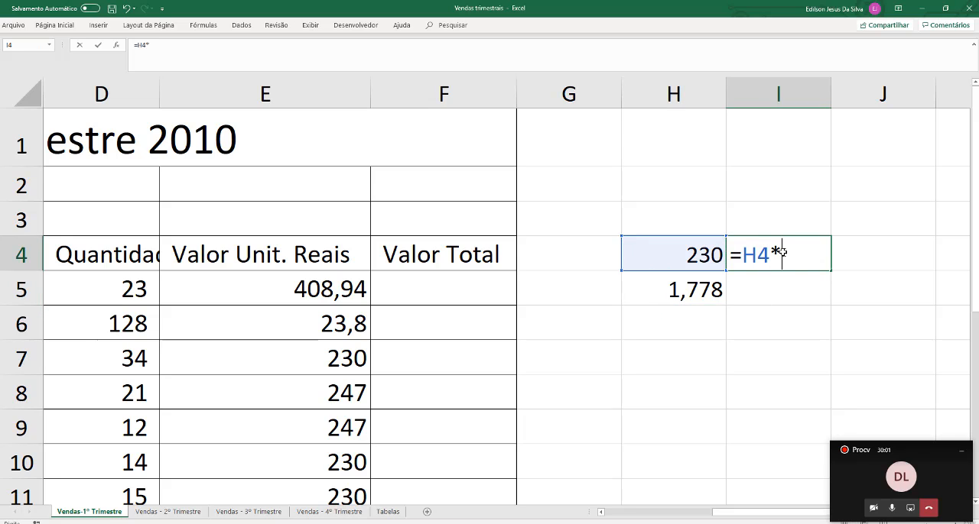
click(691, 296)
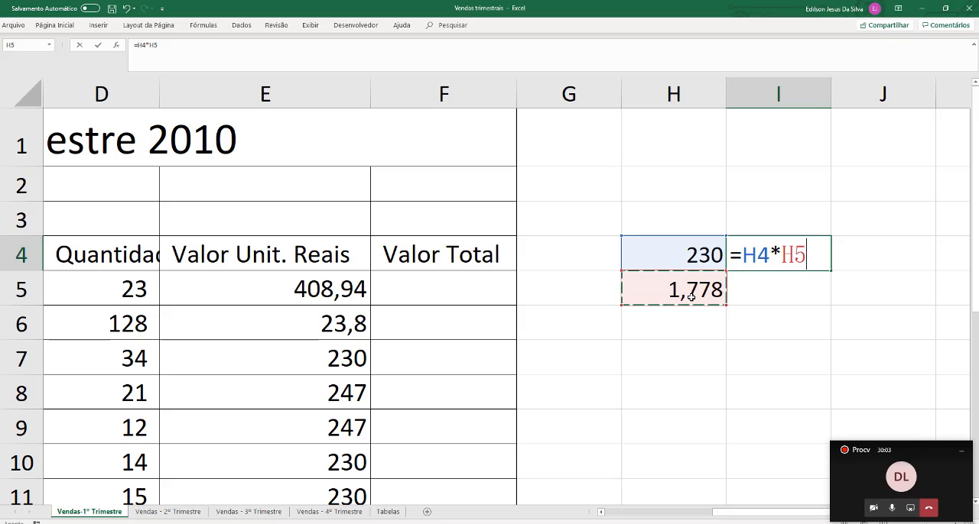
key(Return)
click(789, 260)
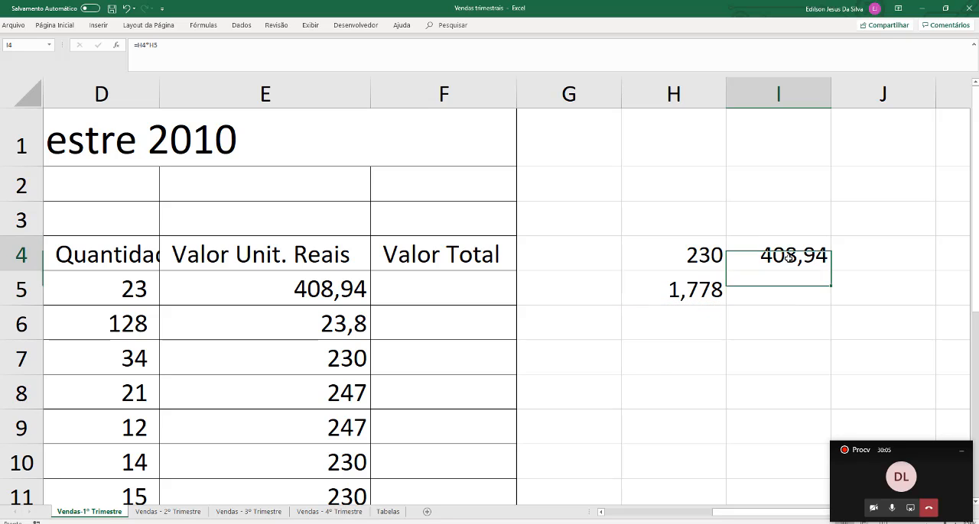
Compare the manual calculation with E5 and clear the check cells H4:I5
click(263, 288)
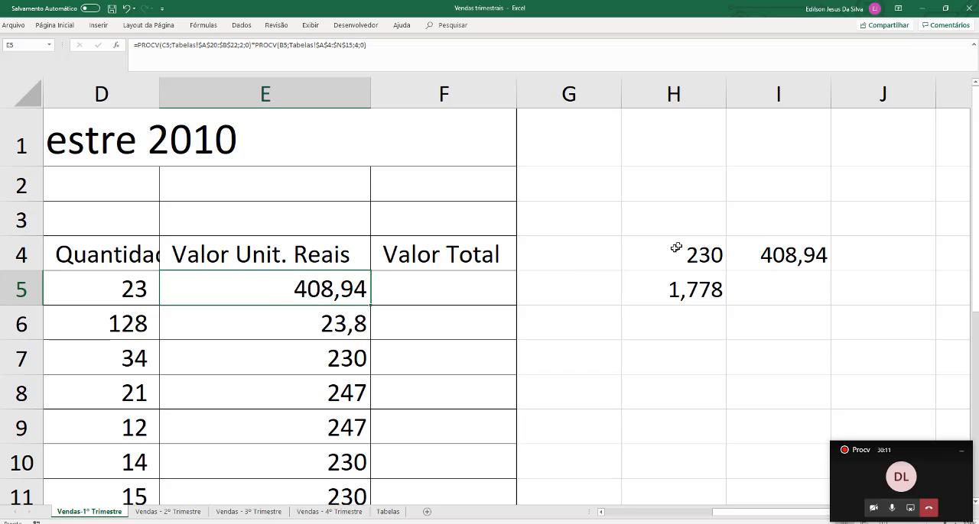
drag(677, 246, 806, 283)
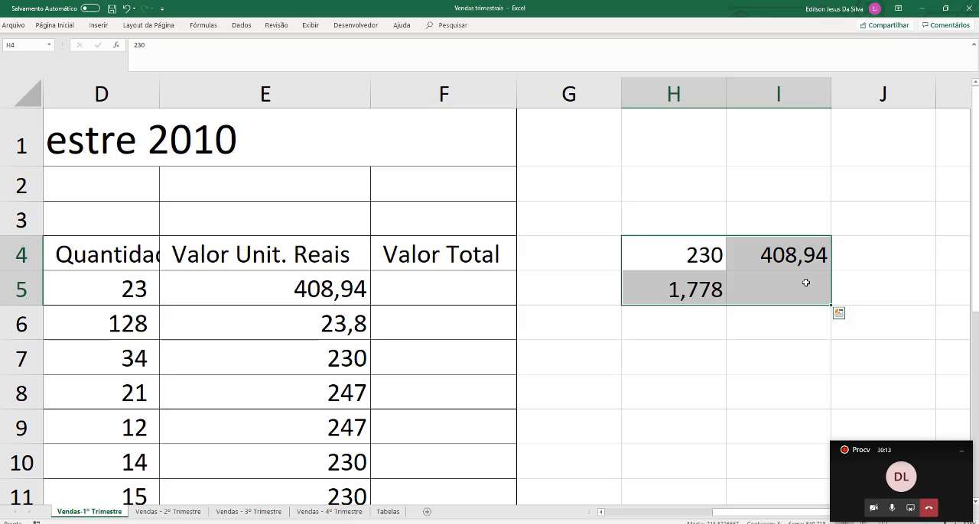
key(Delete)
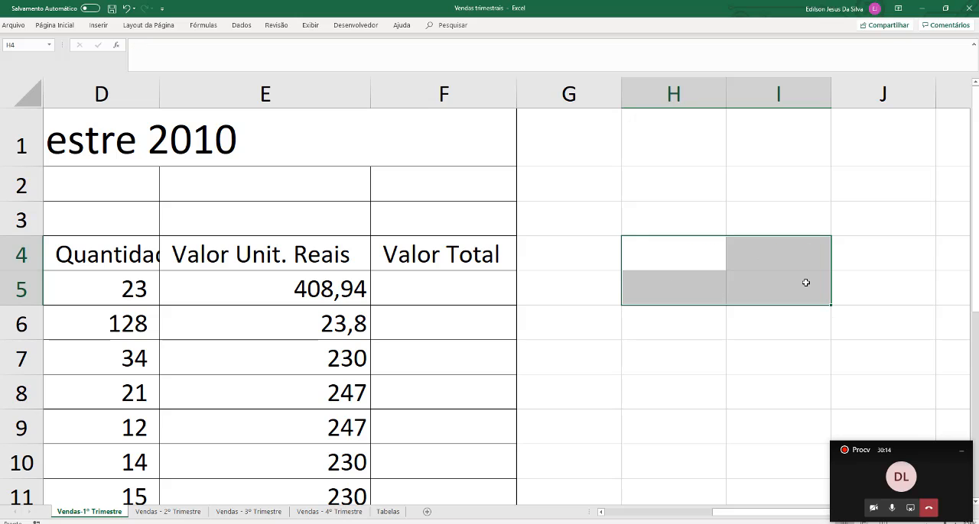
Review both PROCV parts of the E5 formula and fill the formula down the Valor Unit. Reais column through E18
double_click(306, 297)
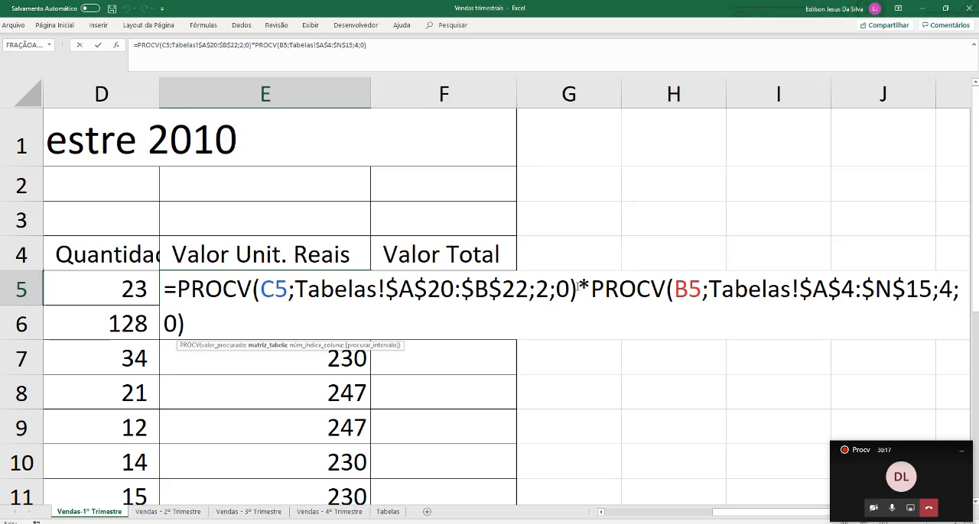
drag(578, 286, 177, 289)
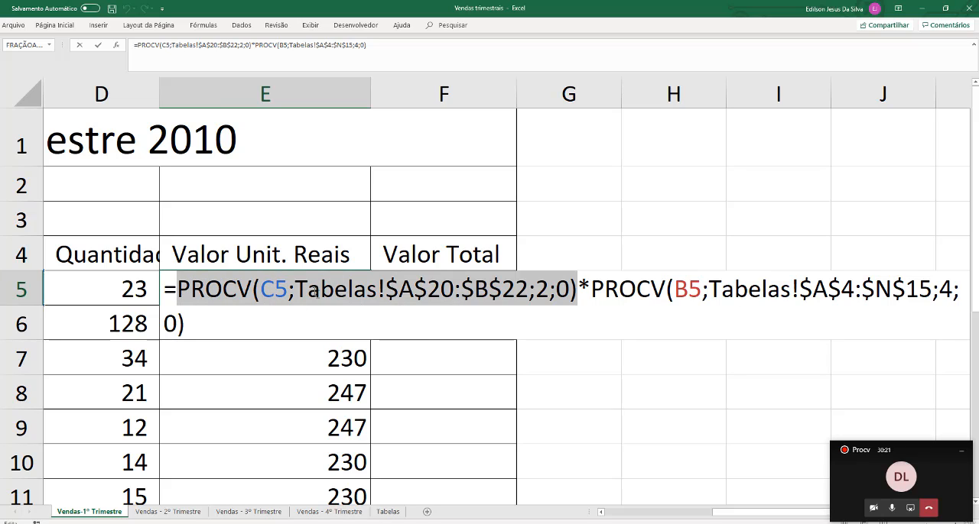
drag(578, 290, 947, 334)
click(592, 289)
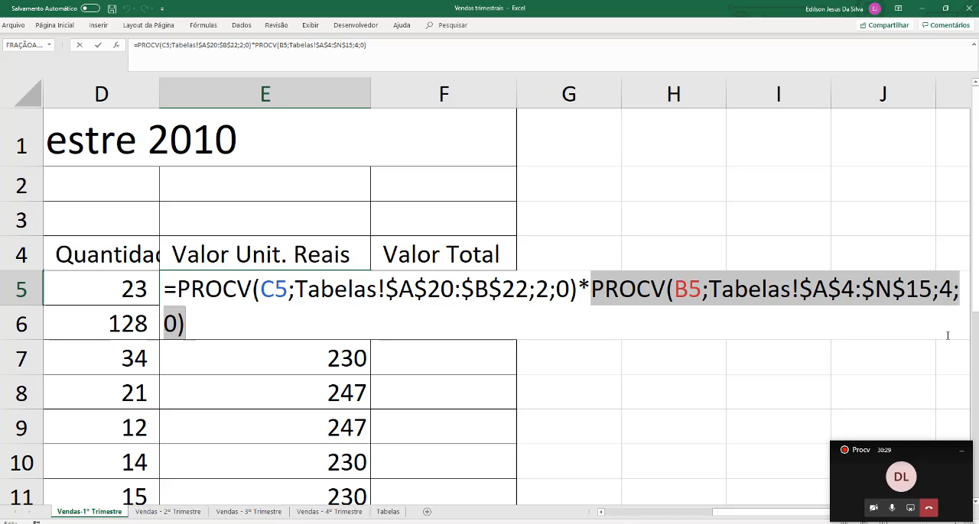
key(Return)
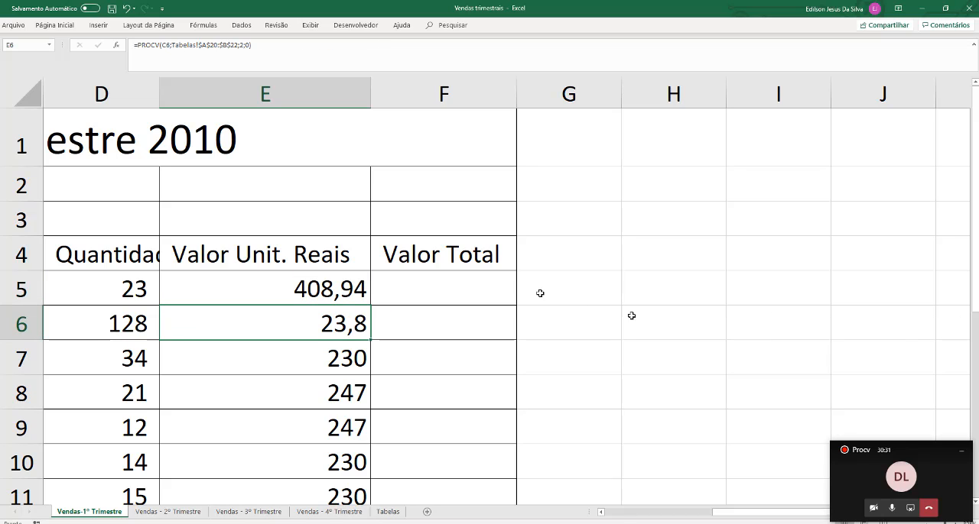
click(333, 284)
drag(371, 305, 364, 457)
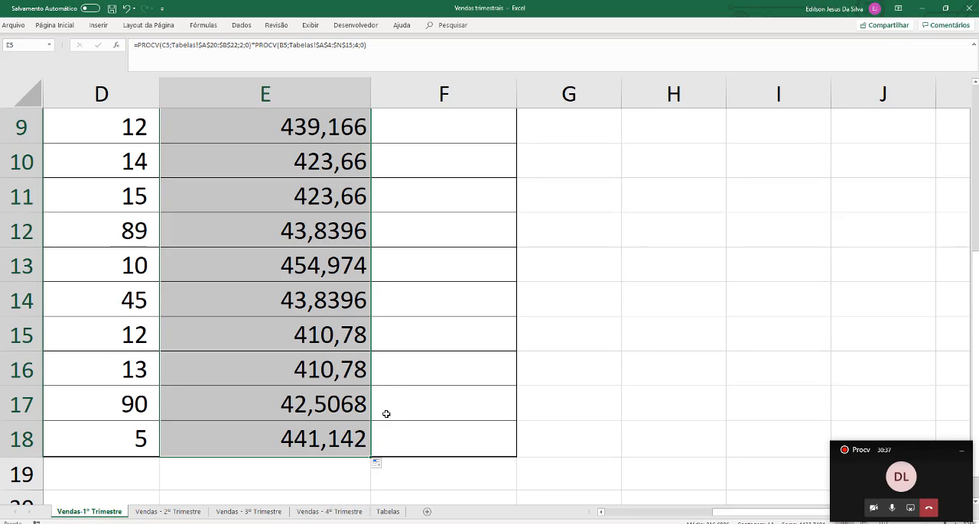
Compare the unit values in reais of Mesa para computador across Janeiro, Fevereiro and Março, checking the copied formulas
click(385, 391)
drag(357, 373, 397, 331)
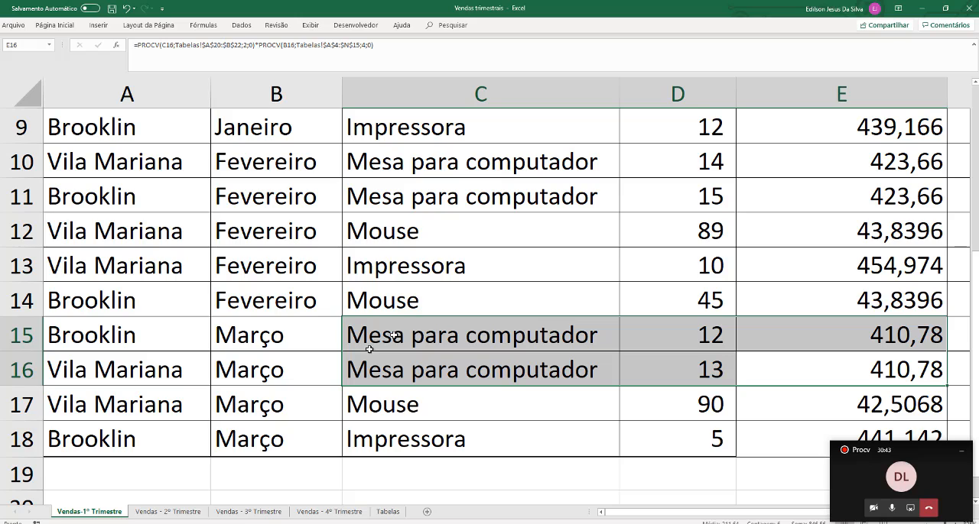
click(487, 333)
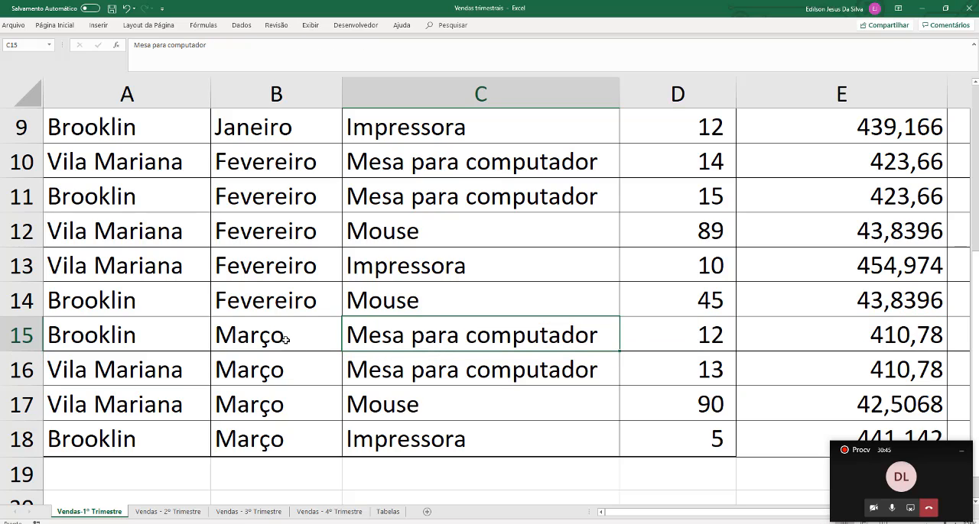
drag(287, 348, 317, 375)
ctrl+scroll(457, 313, down, 4)
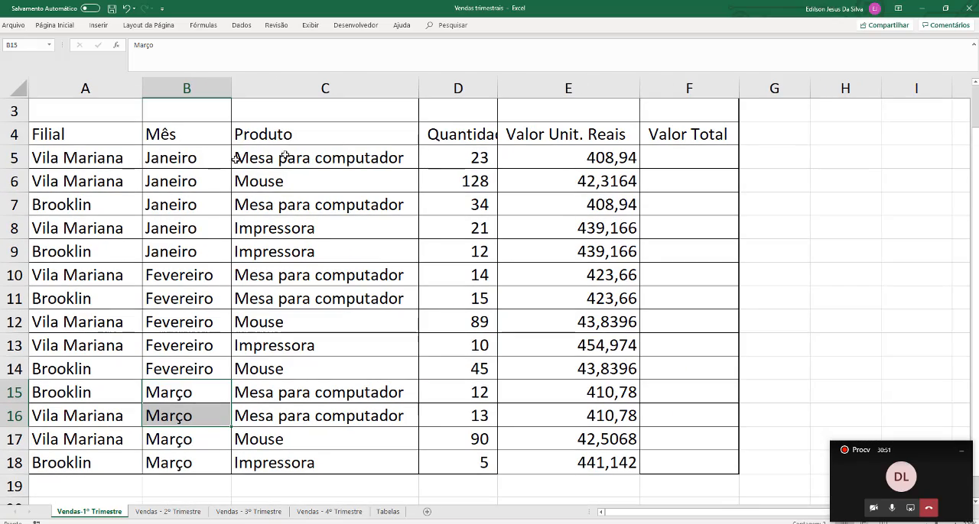
drag(184, 159, 591, 158)
click(591, 159)
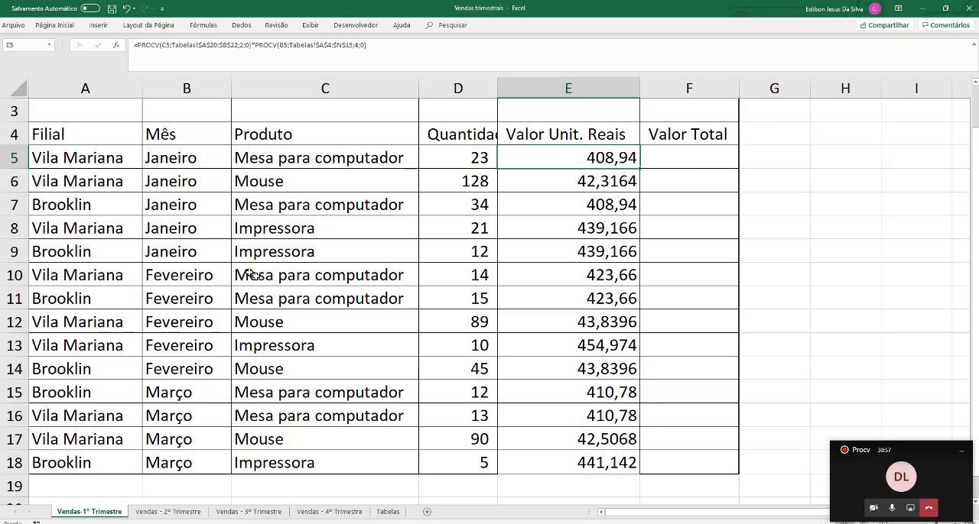
drag(283, 277, 566, 273)
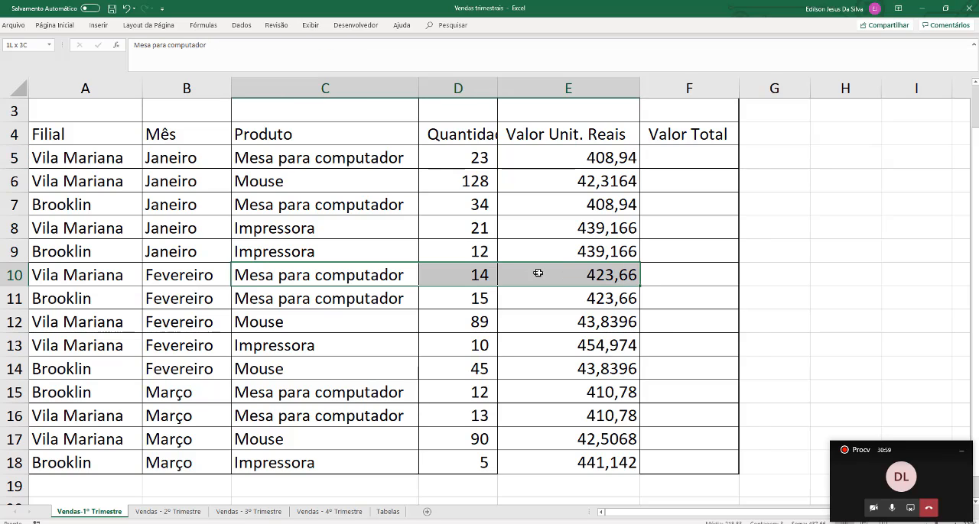
click(586, 277)
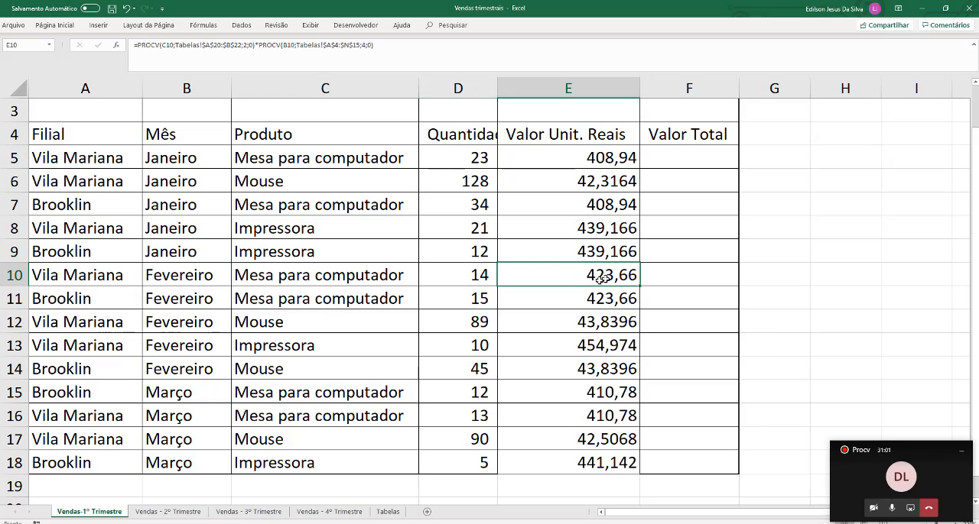
click(196, 391)
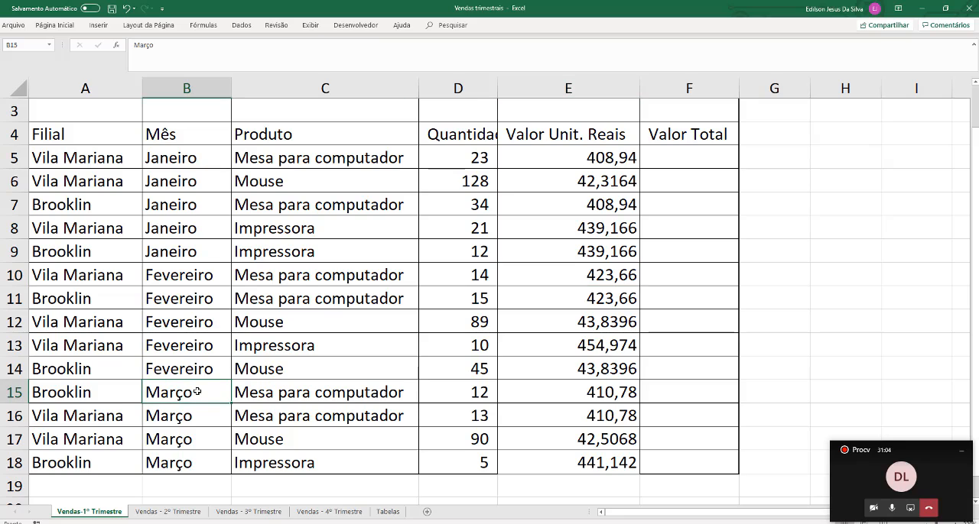
click(604, 395)
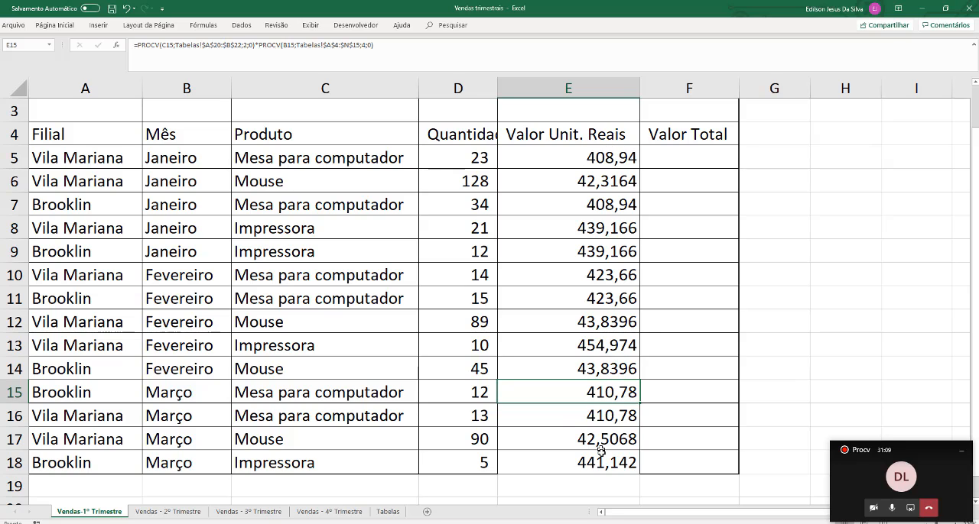
Check the months in the Mês column against the 2010 dollar quotations for Janeiro, Fevereiro and Março on the Tabelas sheet
click(197, 161)
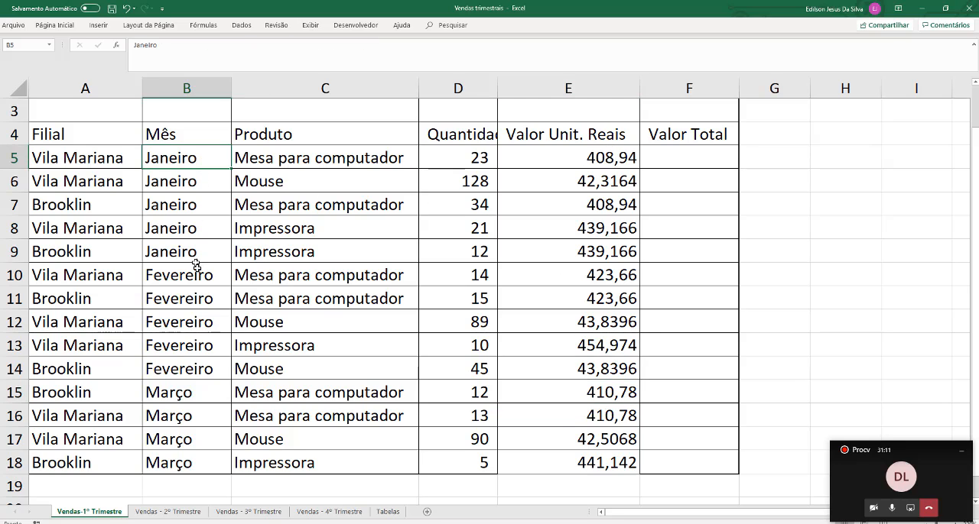
drag(207, 304, 208, 316)
click(194, 399)
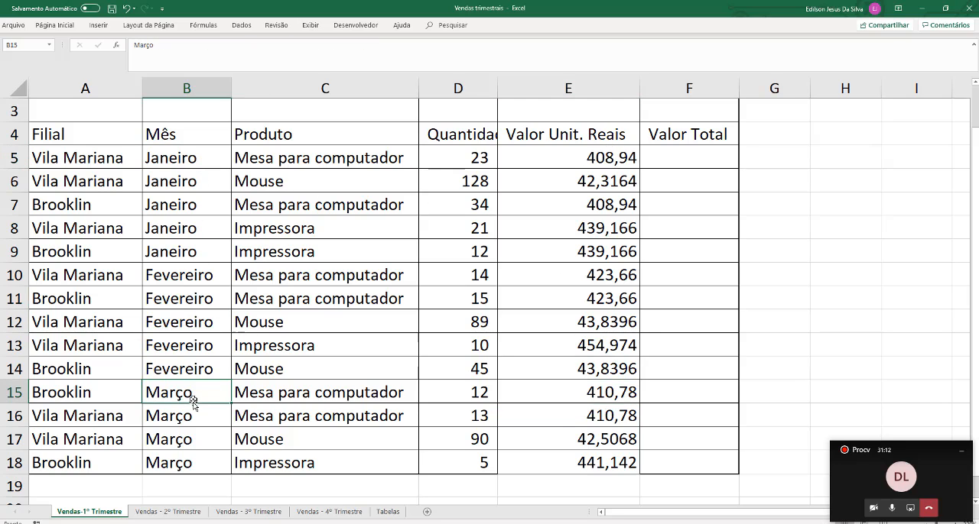
click(388, 512)
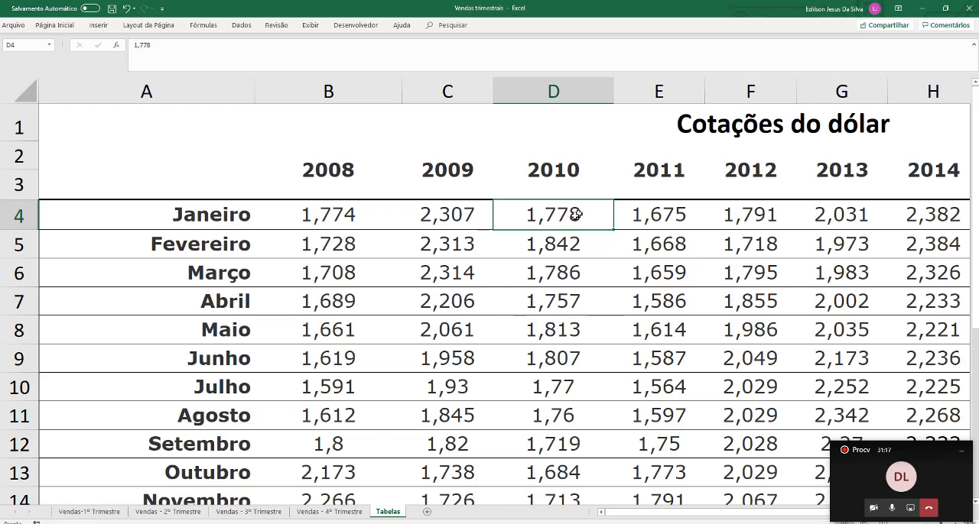
click(554, 250)
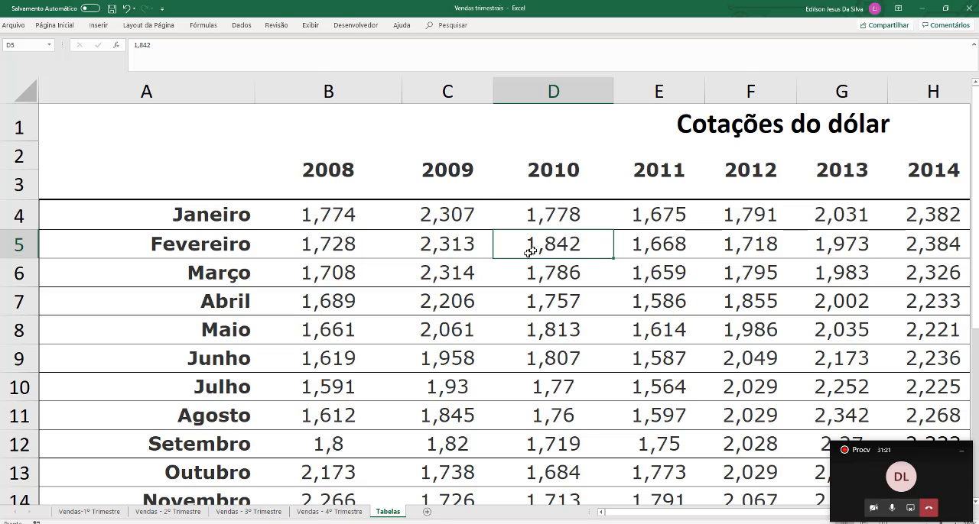
click(548, 277)
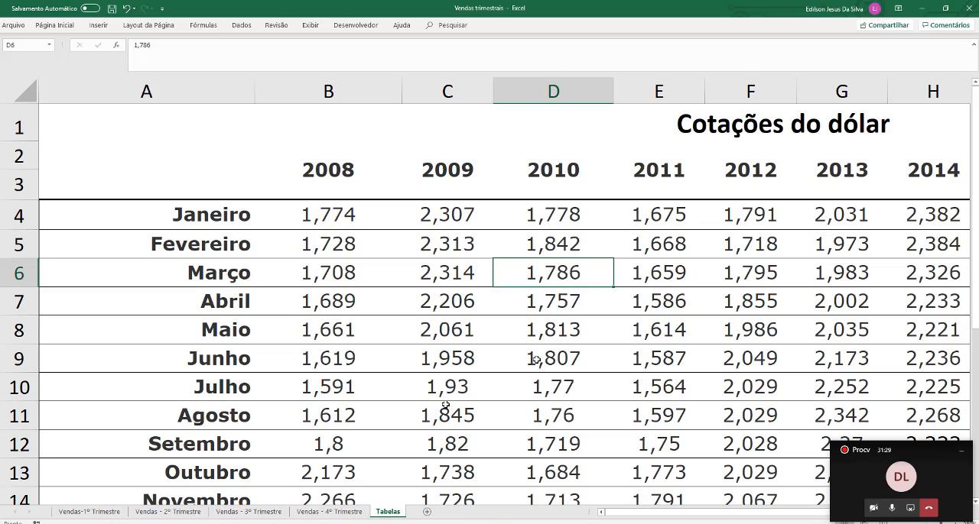
click(566, 243)
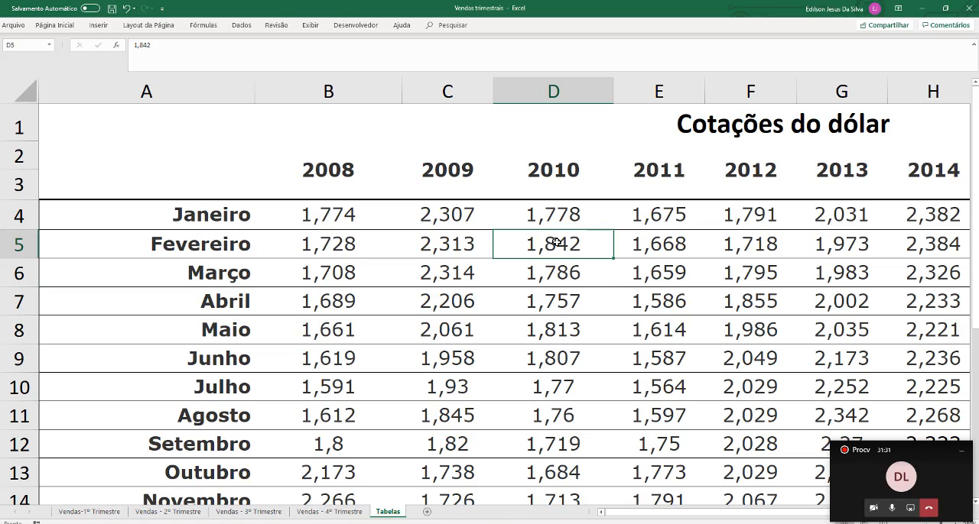
Return to the Vendas-1º Trimestre sheet and compare the Mesa para computador unit values in E10, E5 and E15
click(88, 514)
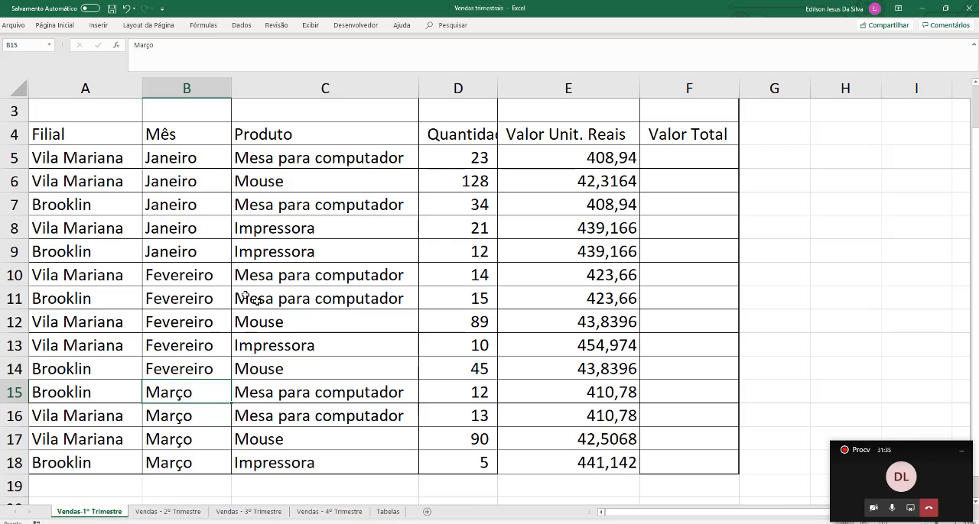
click(270, 280)
drag(269, 280, 622, 276)
click(622, 275)
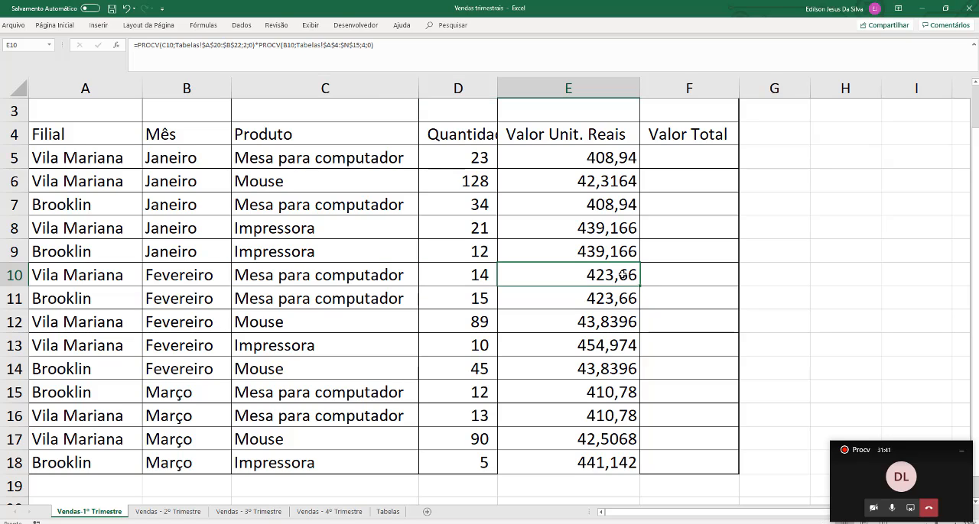
click(582, 160)
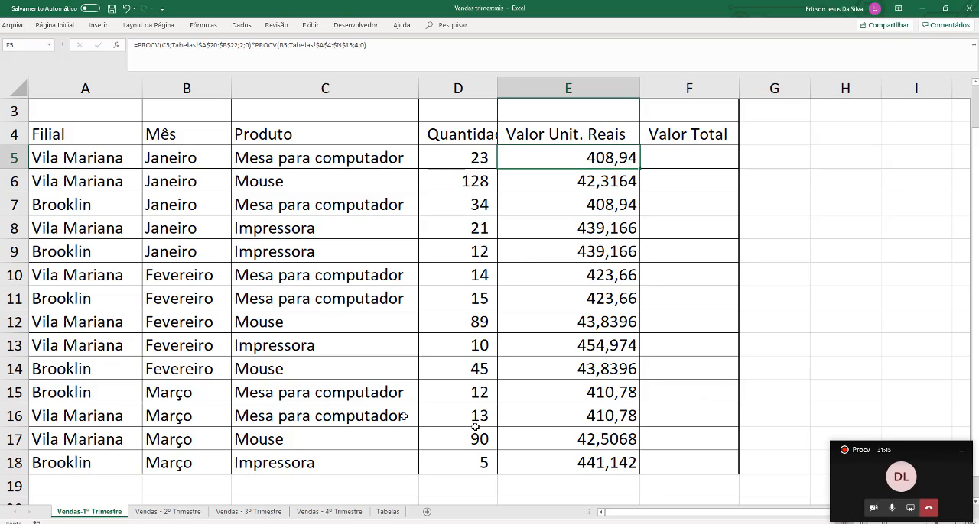
click(554, 396)
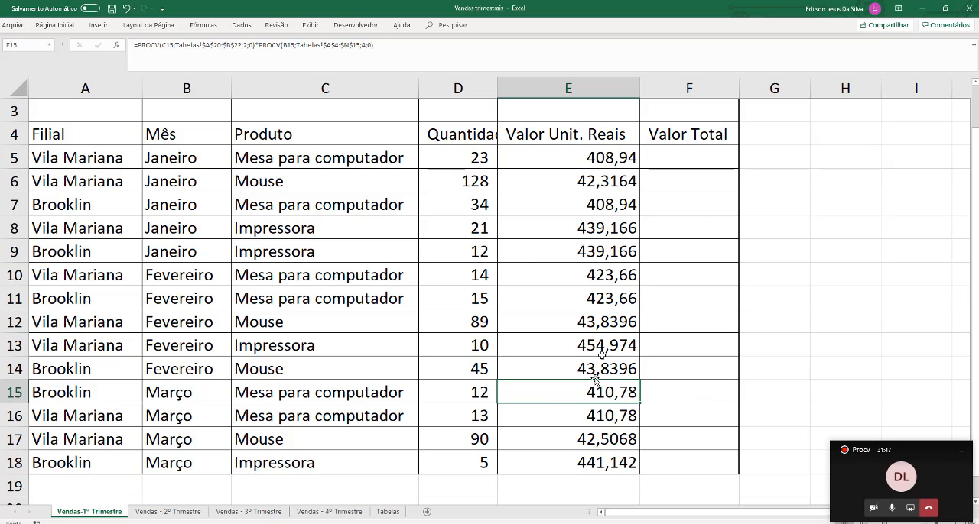
click(589, 280)
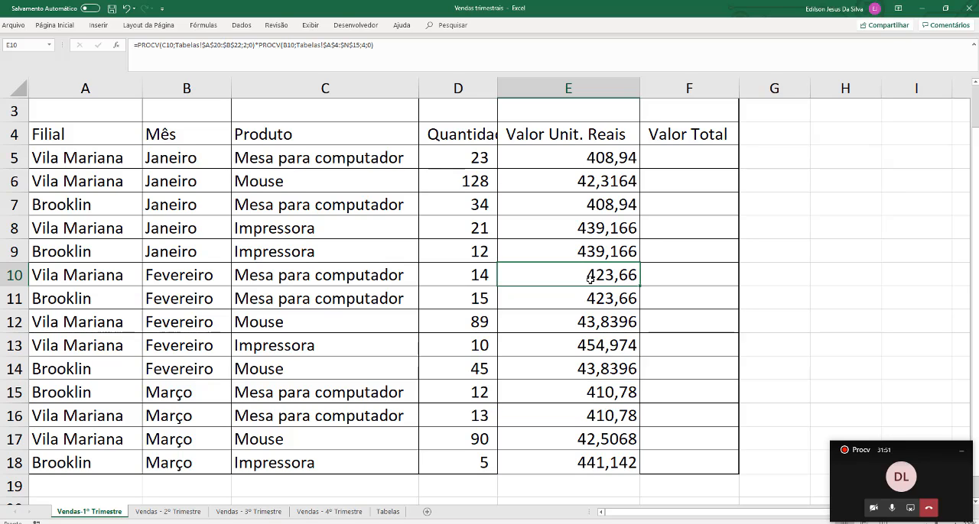
Fit the width of column D to its full heading and review the IOF rate in B2
double_click(497, 86)
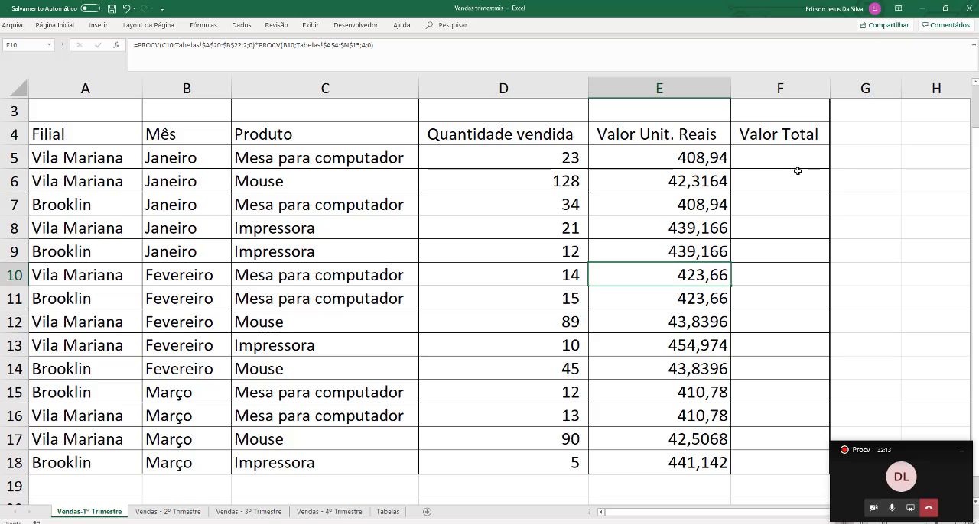
scroll(313, 197, up, 1)
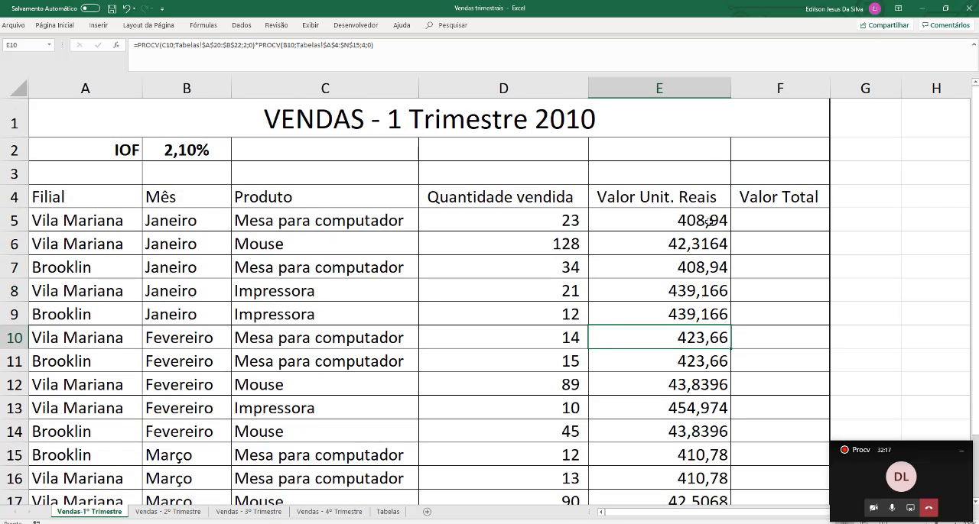
click(208, 147)
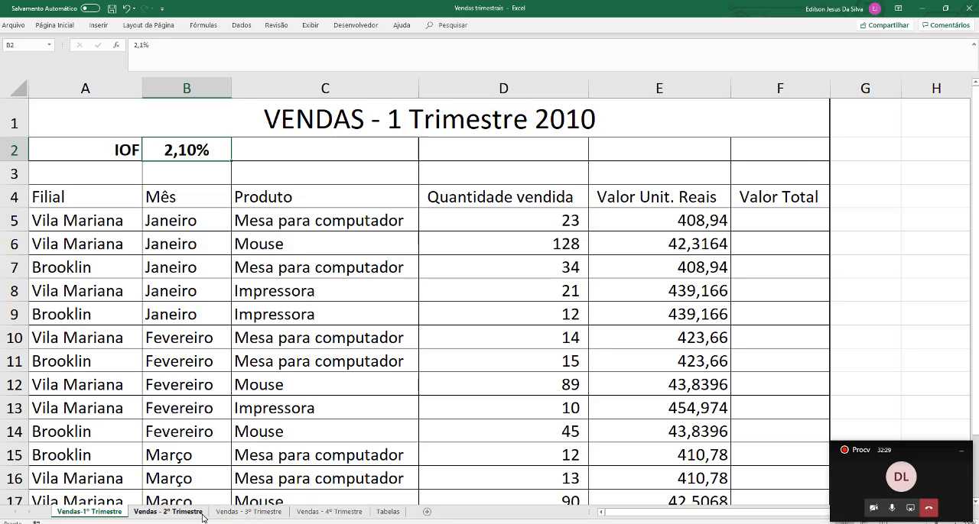
Examine the Filial and Custo table on the Tabelas sheet, checking the cost percentages for Vila Mariana and Brooklin
click(386, 512)
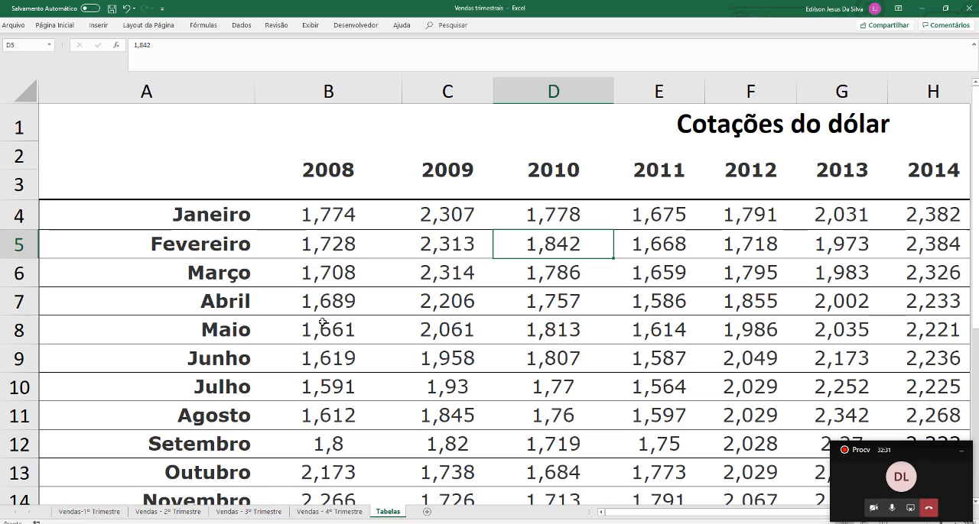
scroll(324, 317, down, 9)
scroll(324, 317, up, 3)
scroll(325, 320, up, 1)
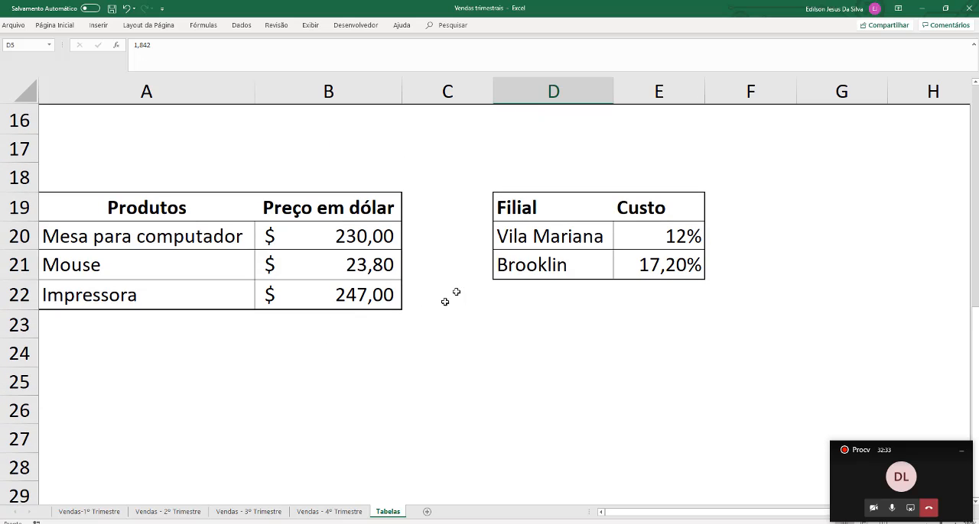
drag(574, 233, 672, 254)
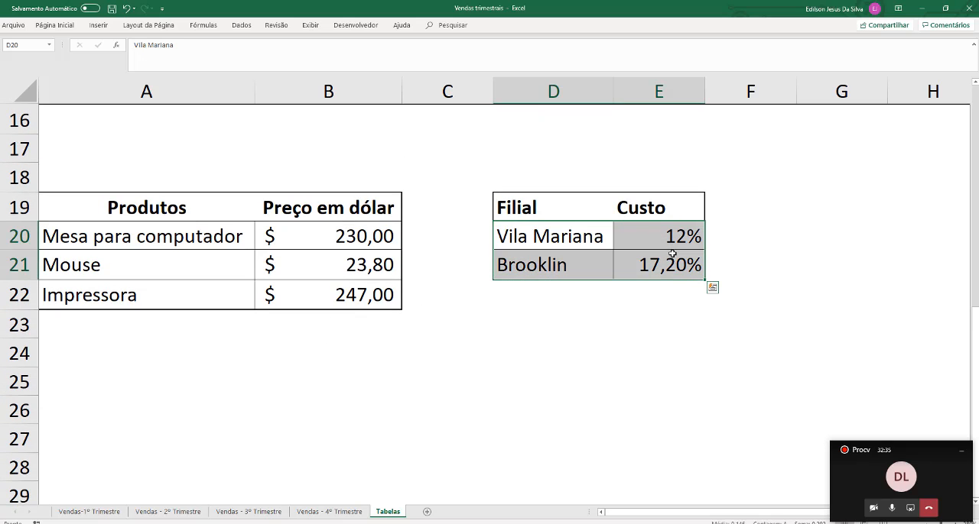
click(581, 237)
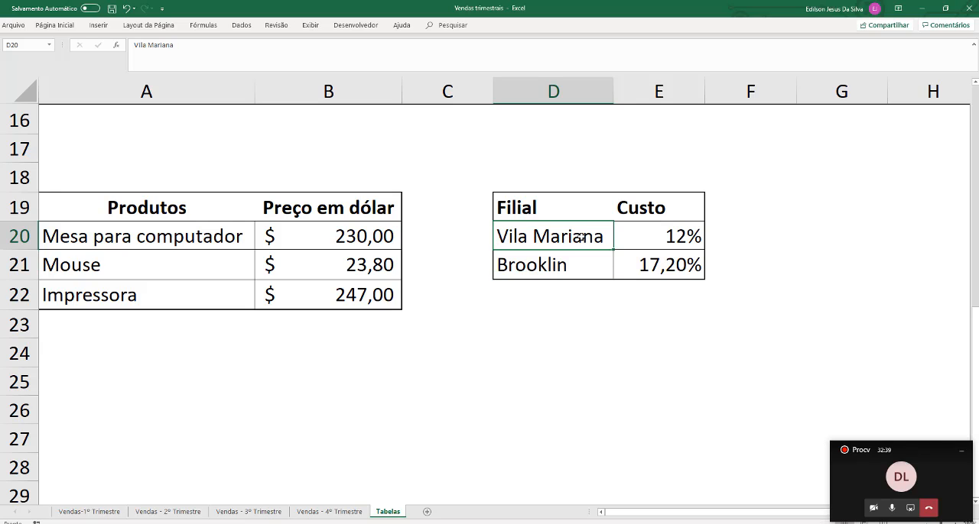
click(653, 234)
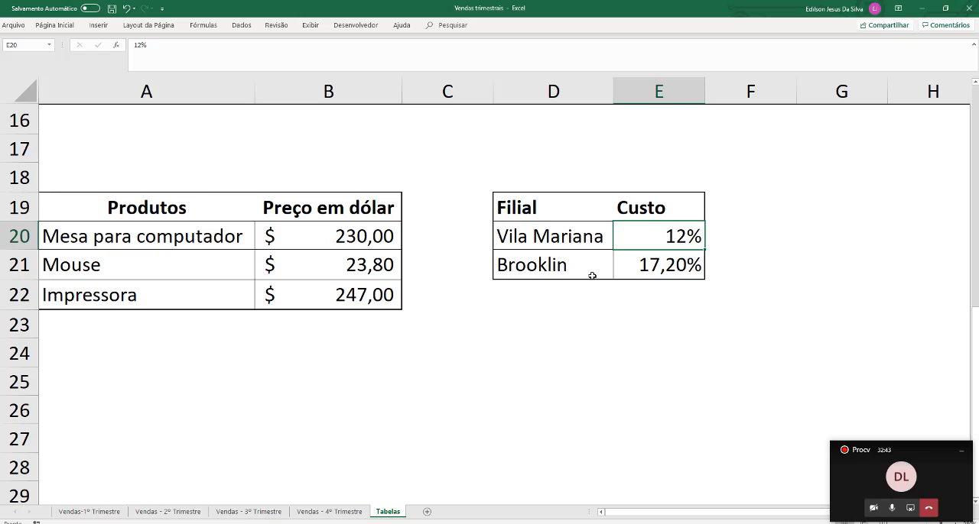
click(590, 276)
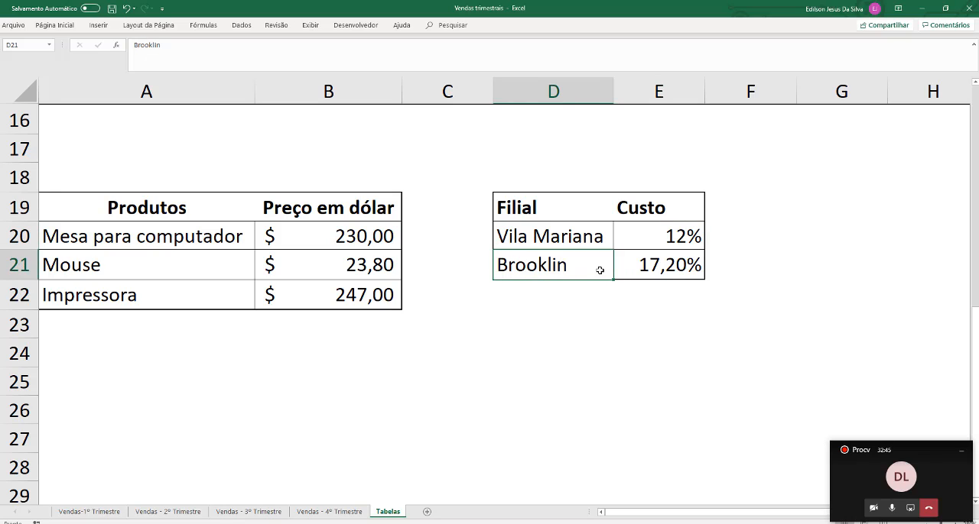
click(652, 264)
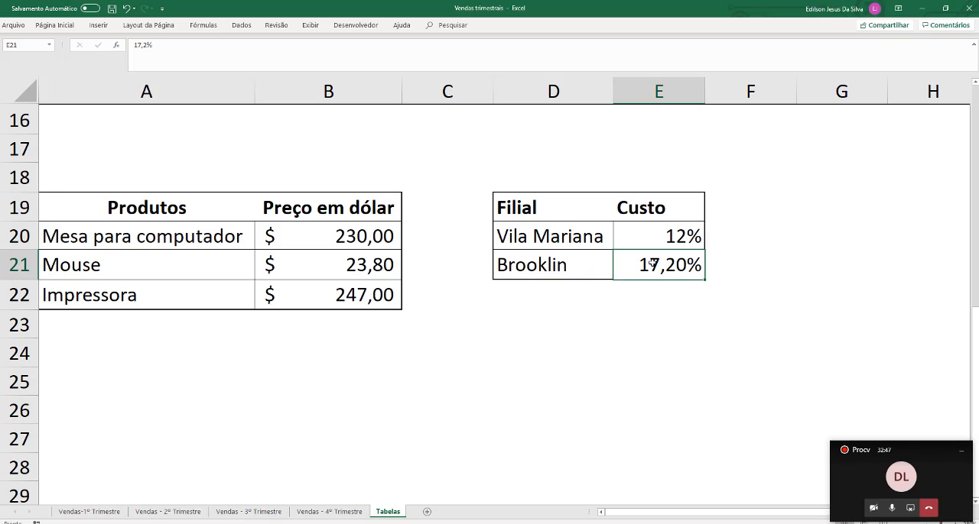
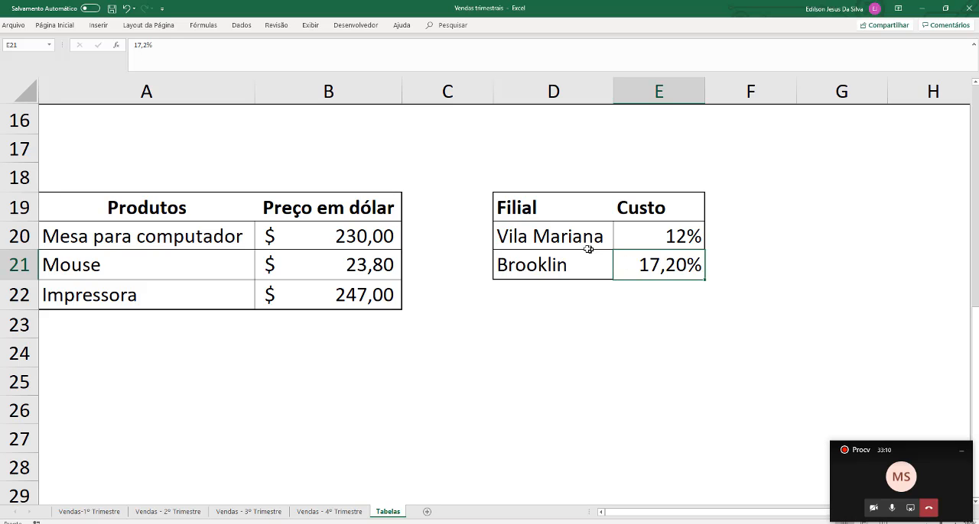
Review the full Filial and Custo table on Tabelas and the IOF rate on the Vendas-1º Trimestre sheet
drag(579, 234, 656, 264)
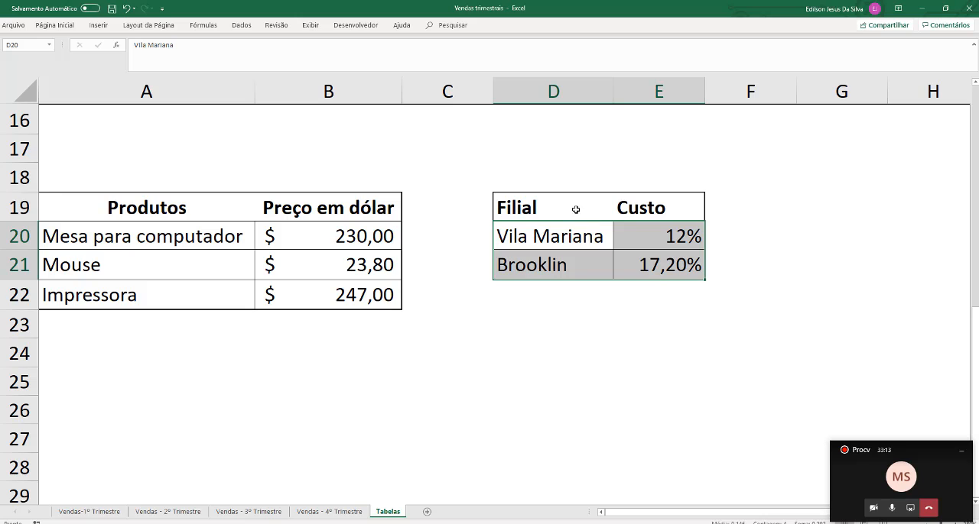
drag(576, 209, 644, 271)
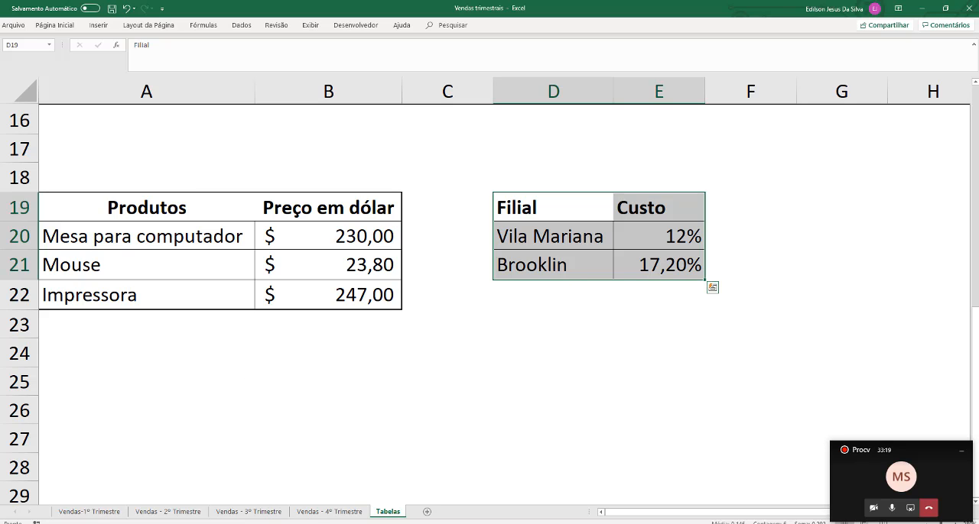
click(88, 513)
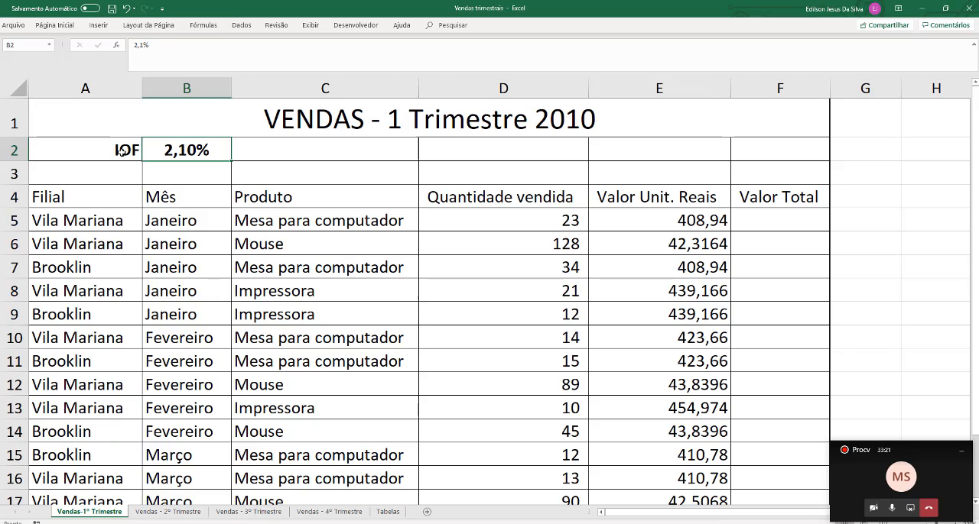
drag(121, 151, 184, 154)
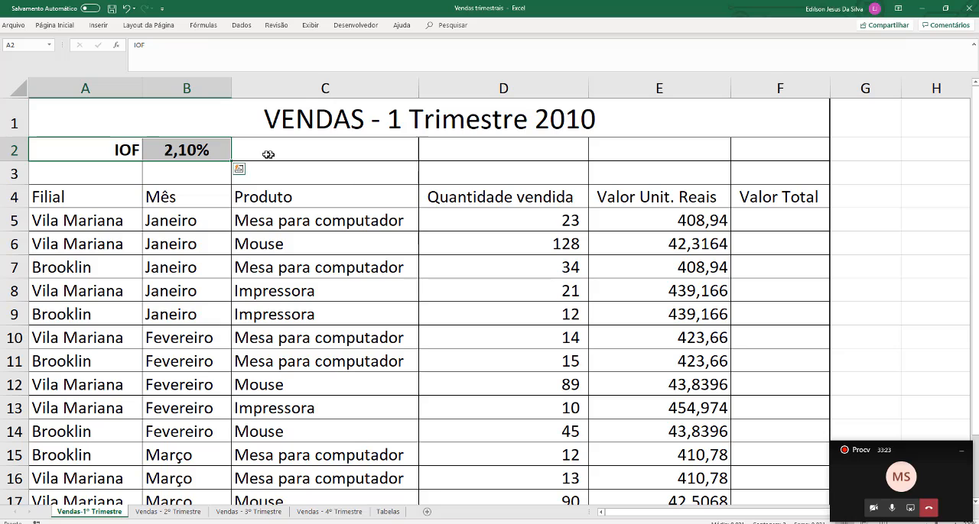
Enter the formula =E5*B2 in F5 to calculate the IOF on the first sale's unit value
click(700, 221)
click(786, 219)
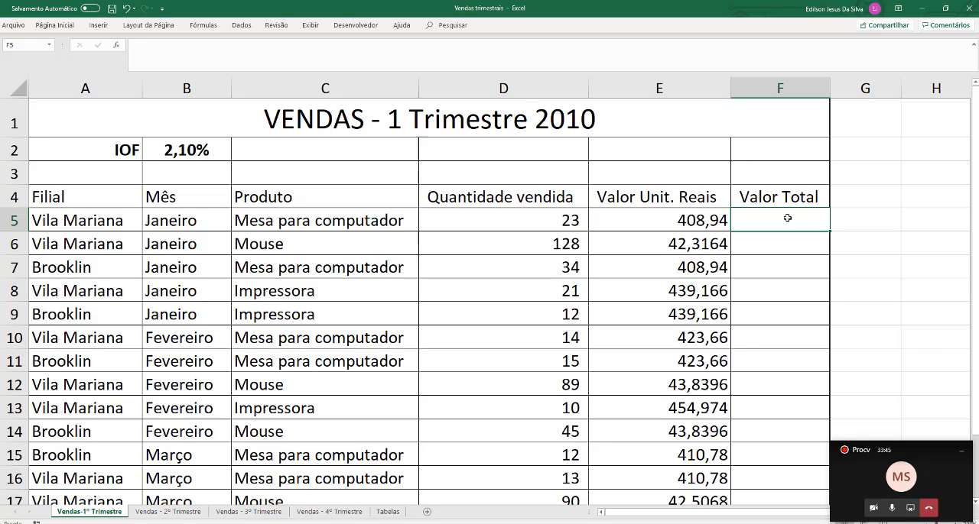
text(=)
click(655, 220)
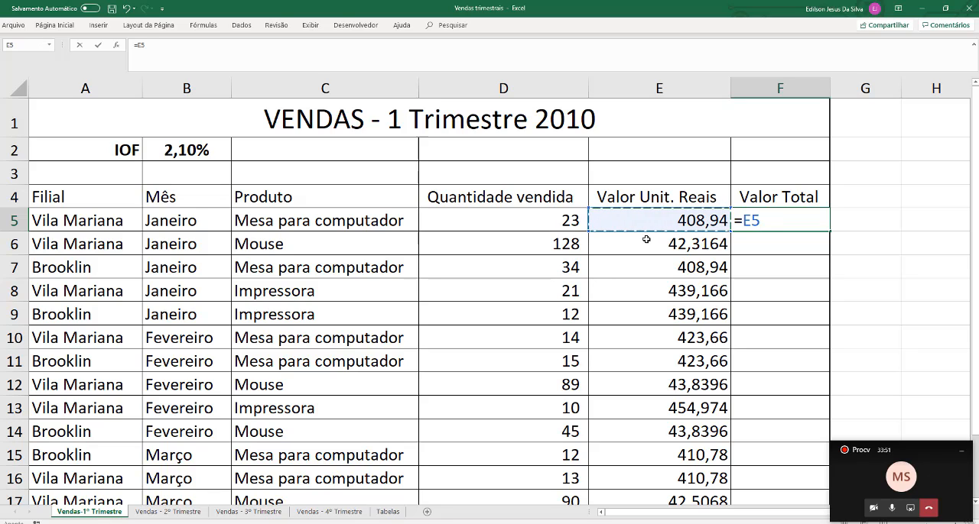
text(*)
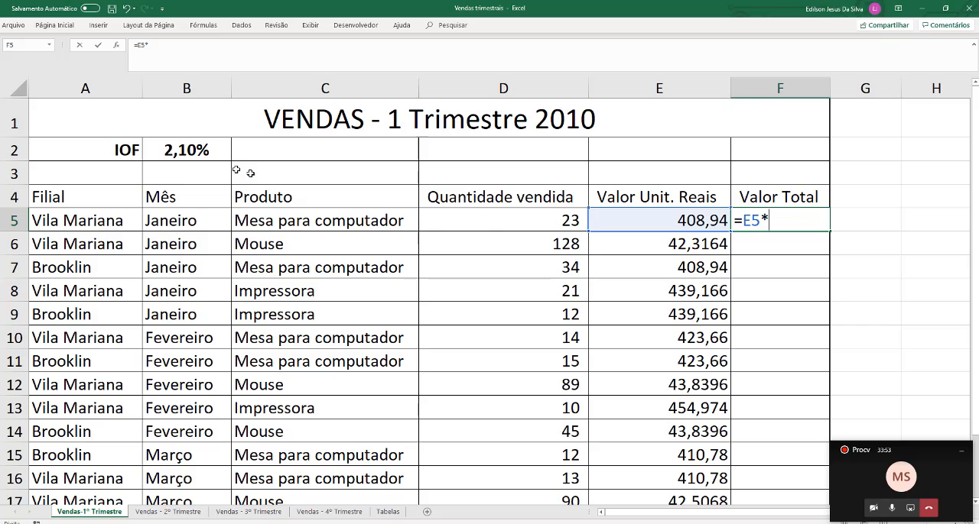
click(190, 150)
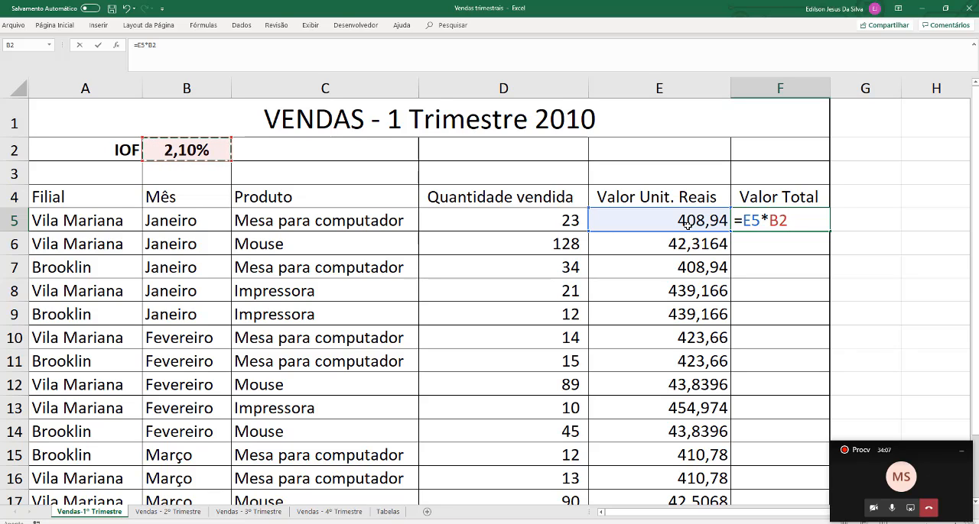
key(Return)
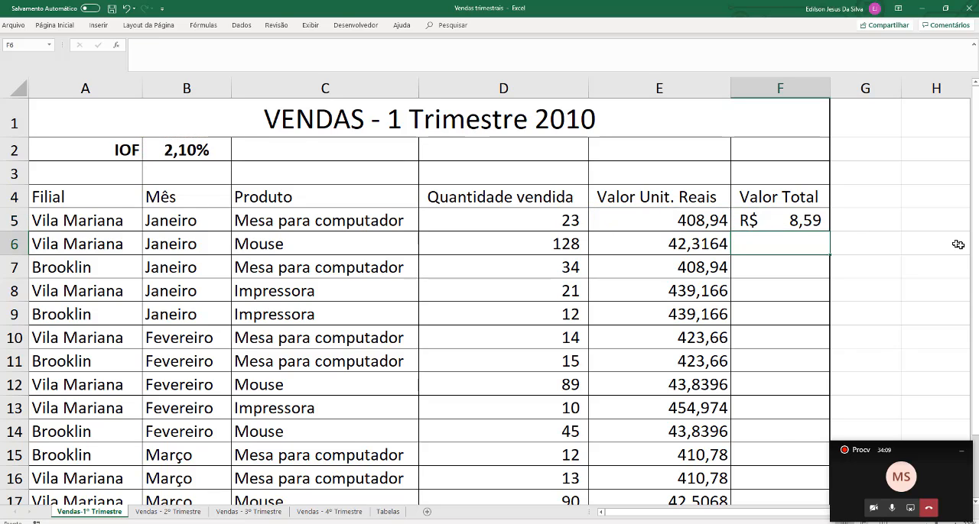
Extend the F5 formula to =E5*B2+E5 so it adds the unit value to the IOF
key(Up)
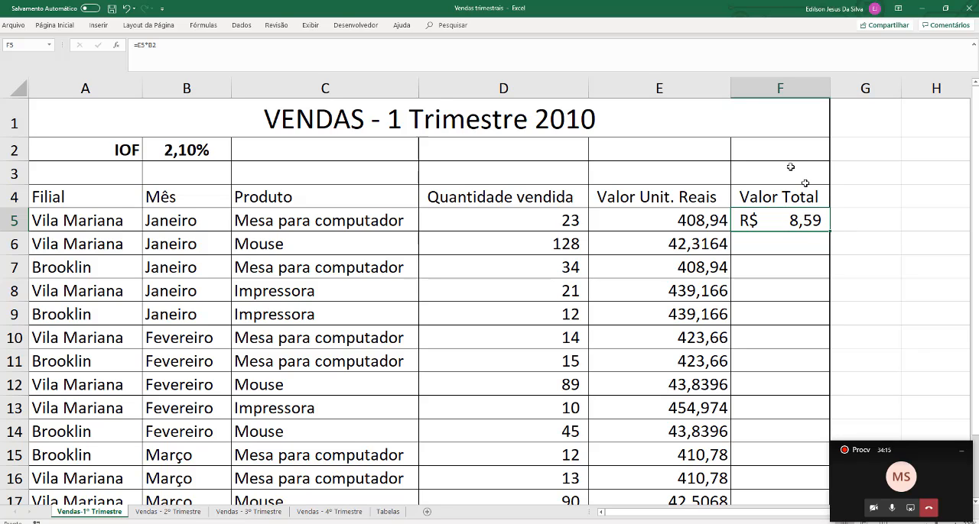
double_click(776, 221)
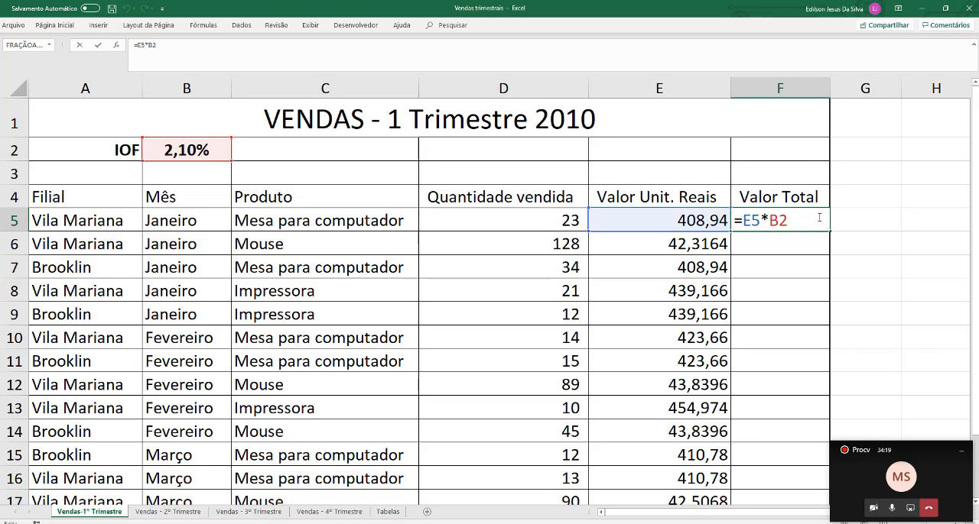
click(817, 218)
text(+)
click(683, 222)
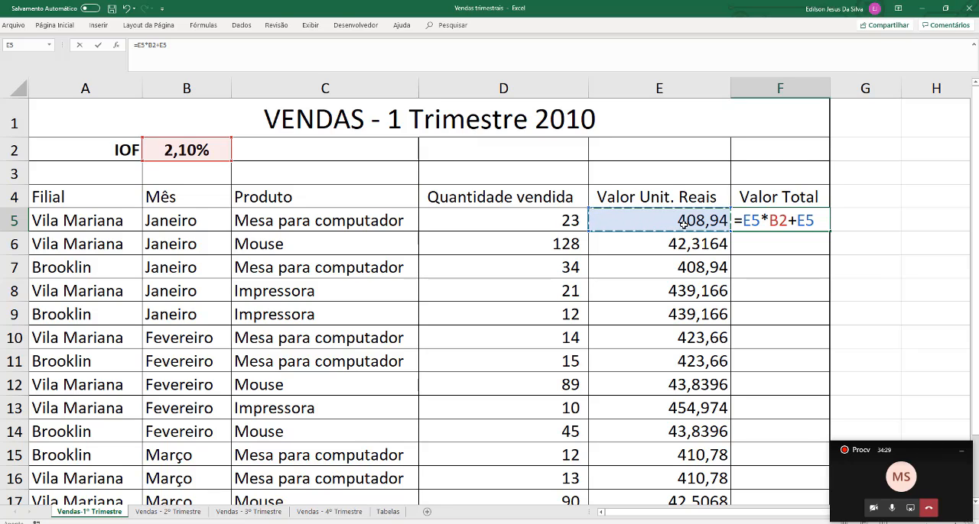
key(ctrl+Return)
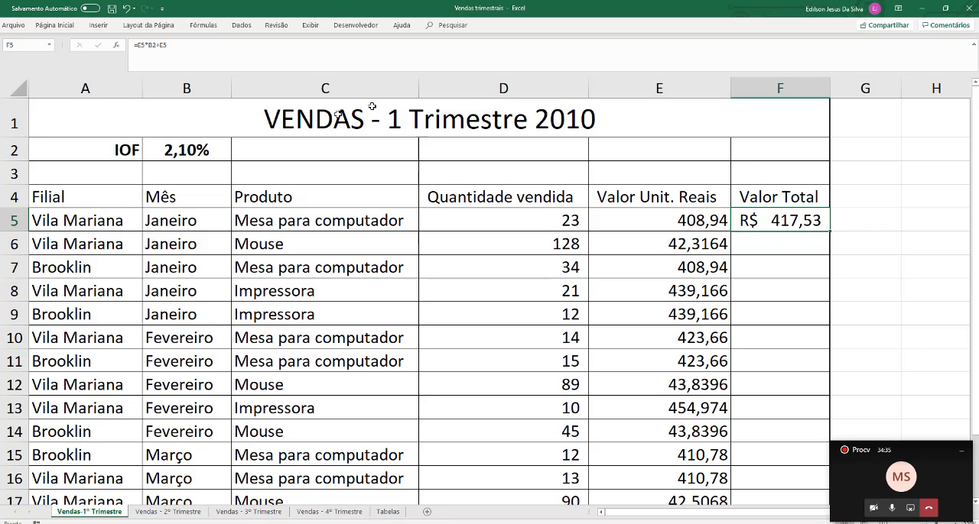
Review the F5 formula against the IOF rate in B2 and the unit values in E6:E16
click(186, 146)
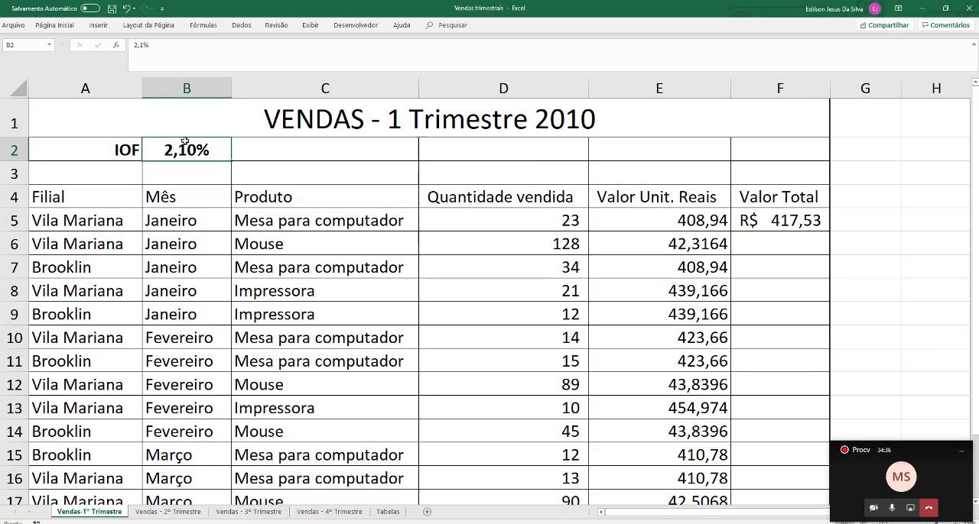
click(768, 221)
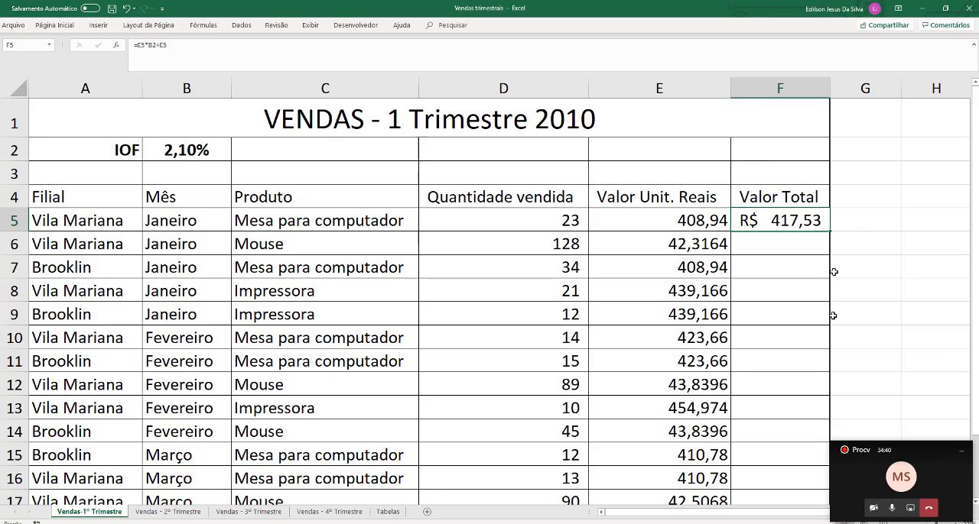
double_click(808, 222)
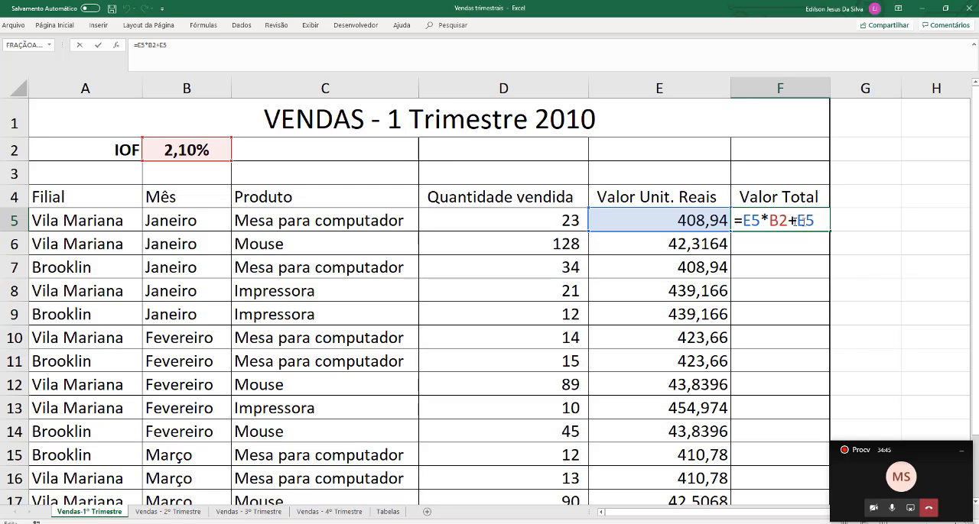
key(Return)
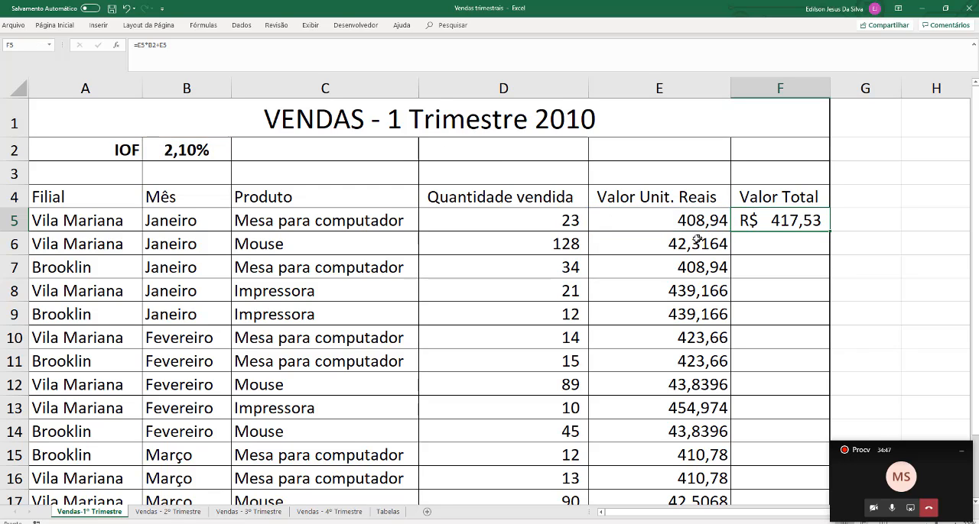
drag(692, 243, 684, 468)
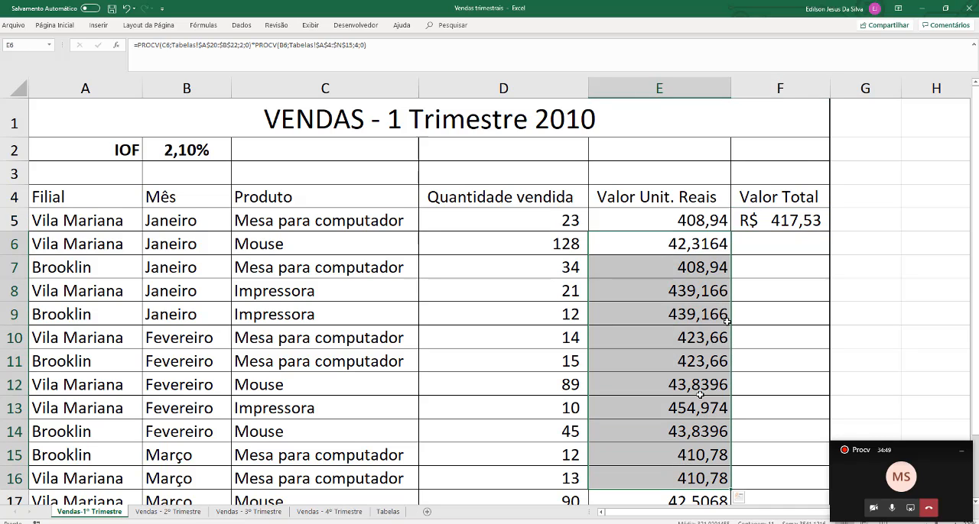
click(197, 144)
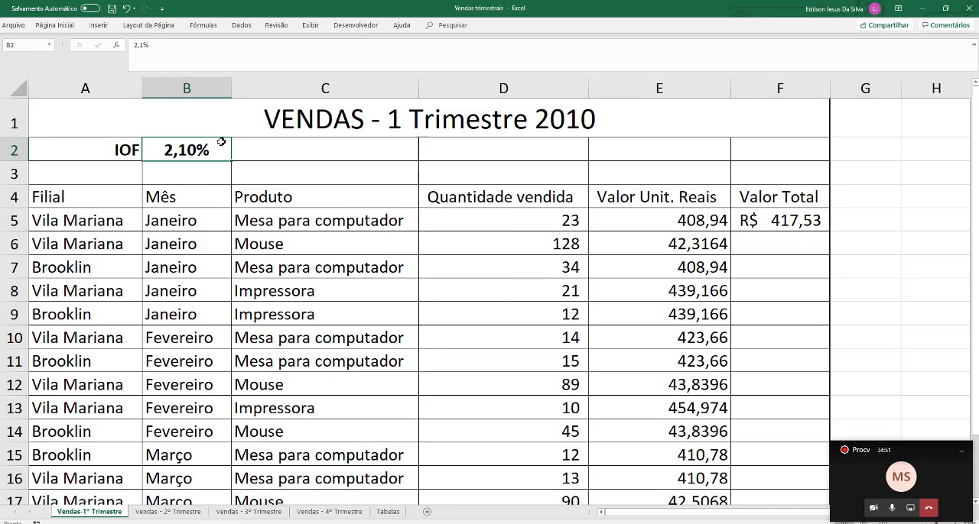
Make the IOF reference in F5 absolute so the formula reads =E5*$B$2+E5
double_click(774, 218)
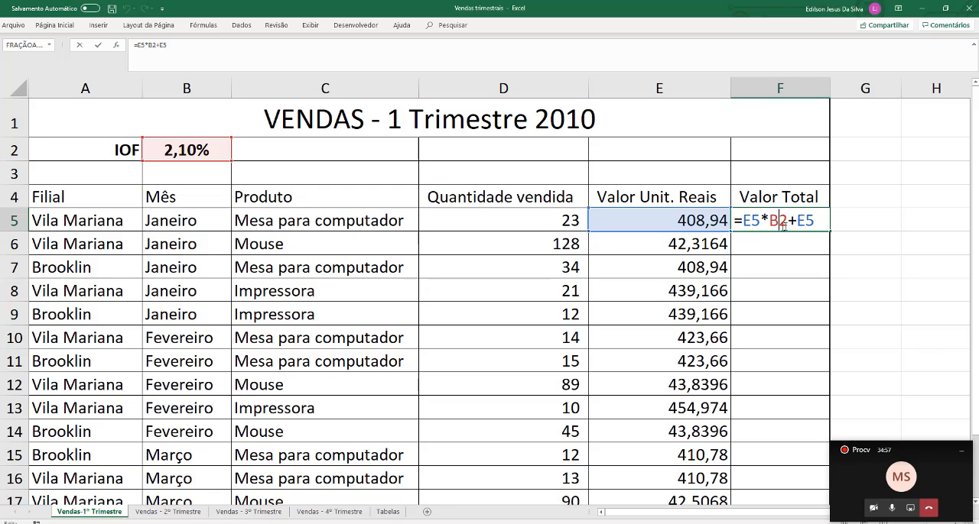
click(772, 220)
key(F4)
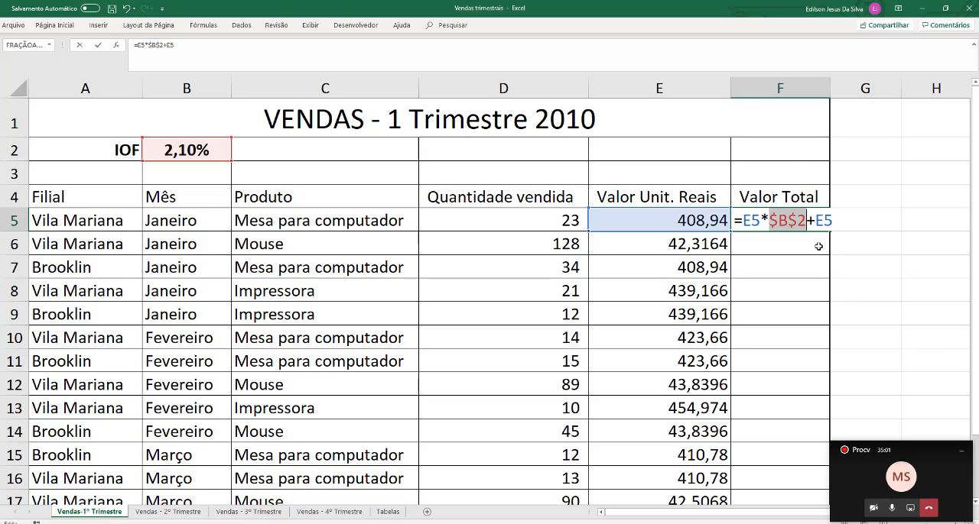
key(Return)
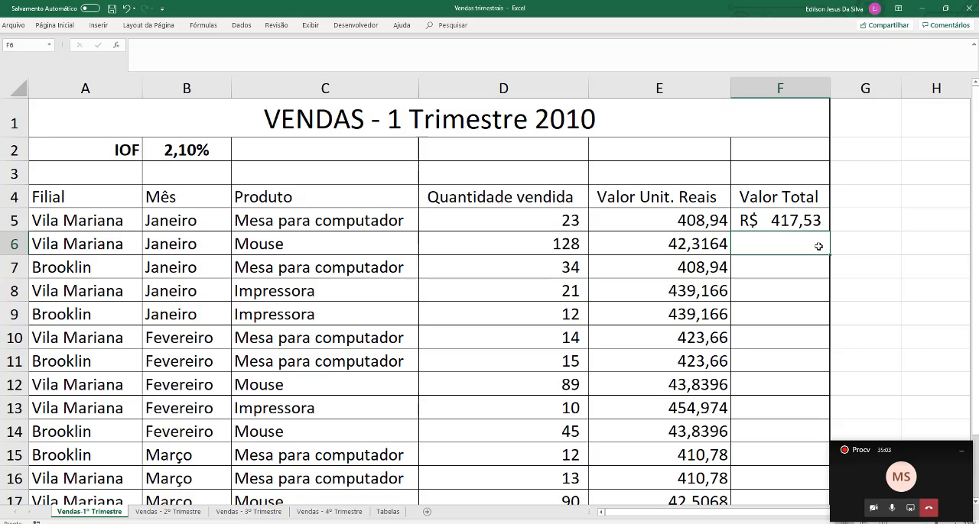
Copy the F5 formula down the Valor Total column through F17
click(801, 226)
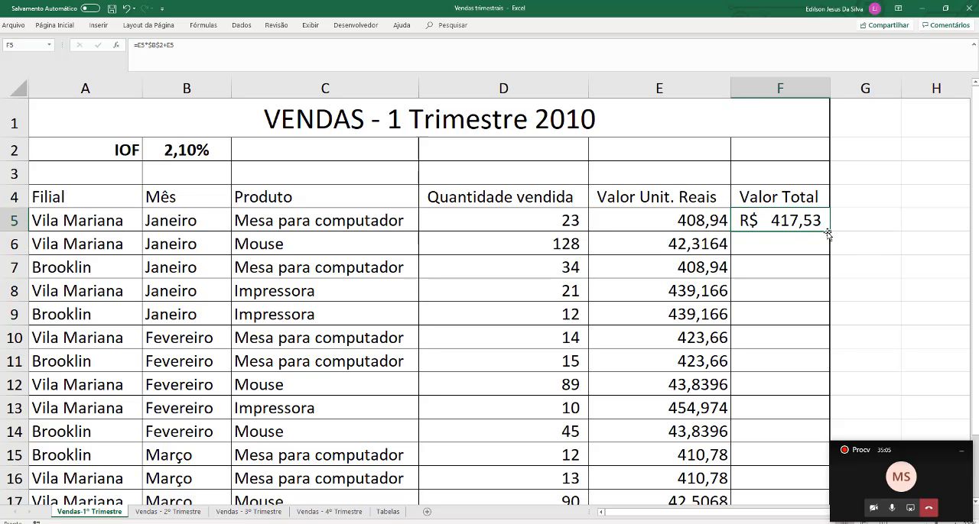
drag(830, 234, 806, 497)
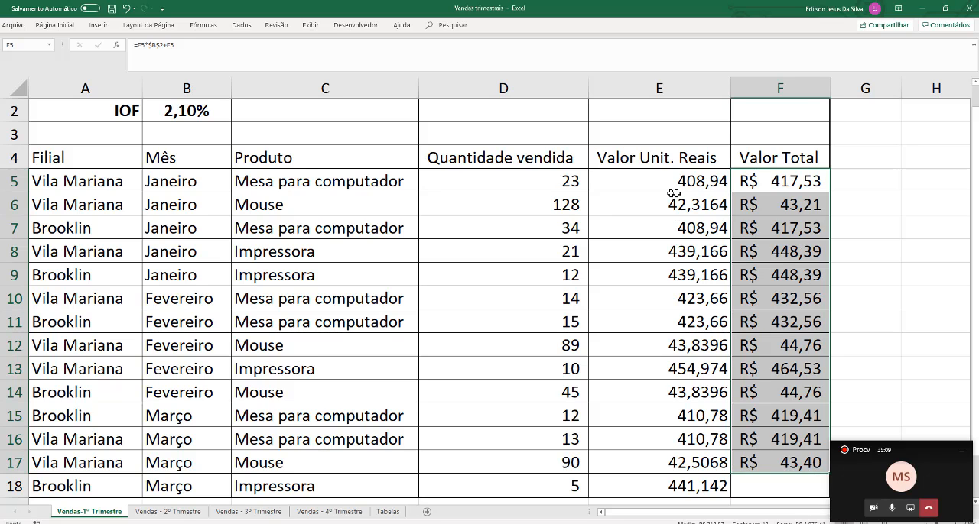
click(754, 187)
scroll(760, 188, up, 1)
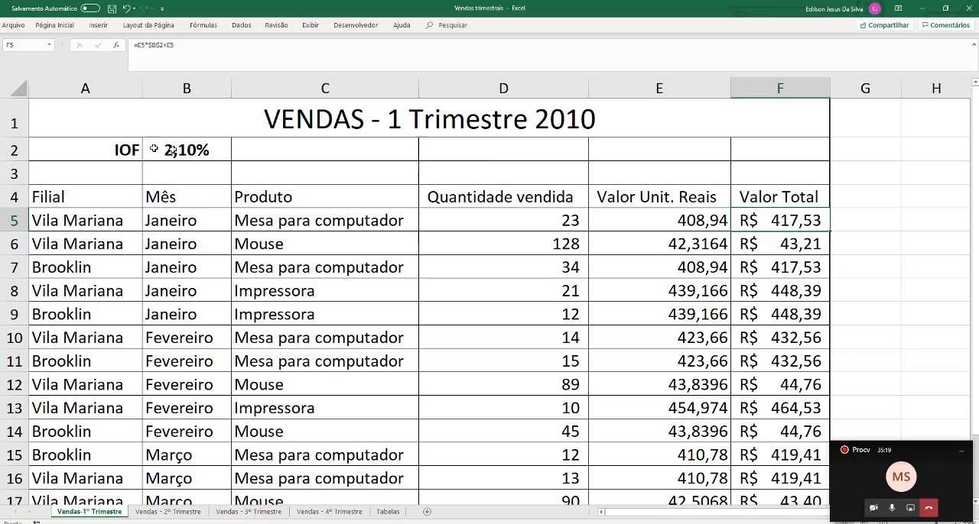
Check the Vila Mariana and Brooklin costs on the Tabelas sheet and return to the Vendas-1º Trimestre sheet
click(389, 514)
click(534, 237)
drag(600, 242, 694, 264)
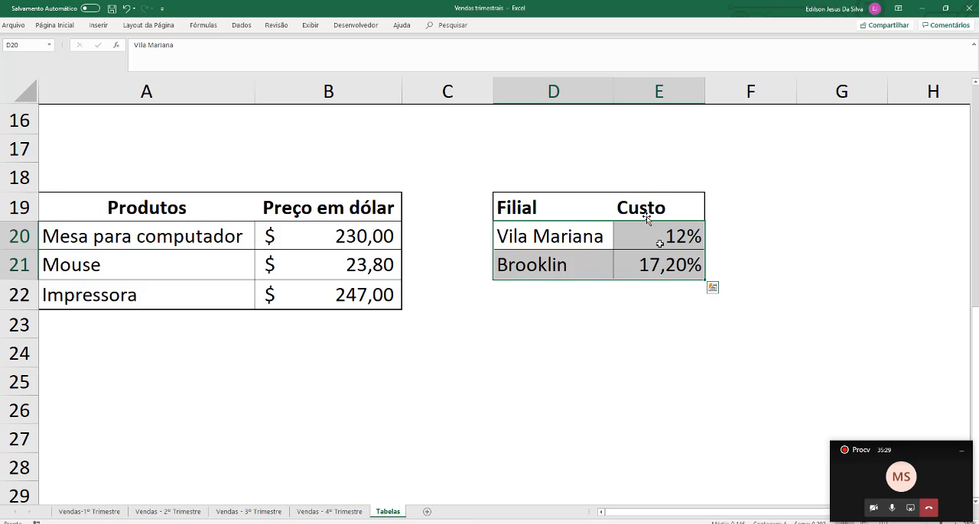
click(95, 512)
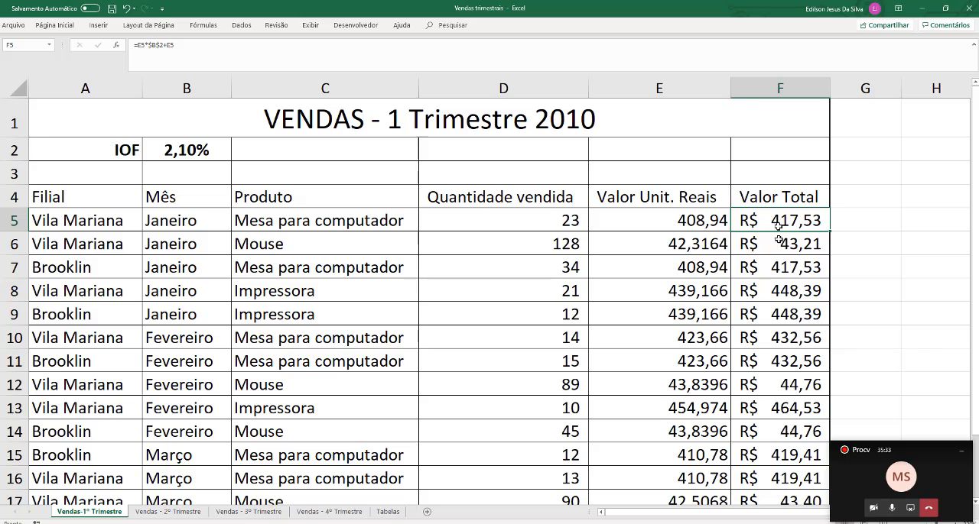
Clear the copied Valor Total formulas from F6:F18, keeping only the one in F5
drag(777, 223, 767, 340)
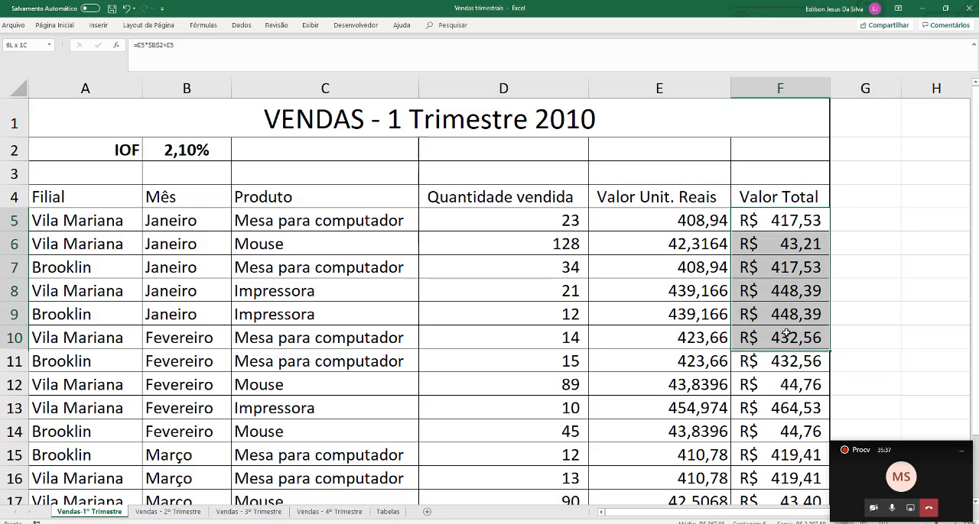
click(777, 244)
drag(774, 267, 776, 462)
key(Delete)
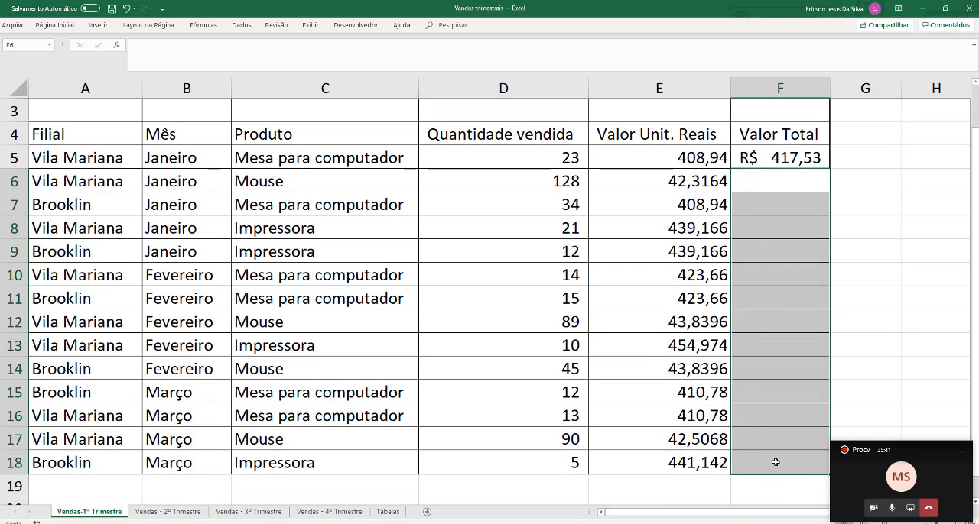
click(796, 157)
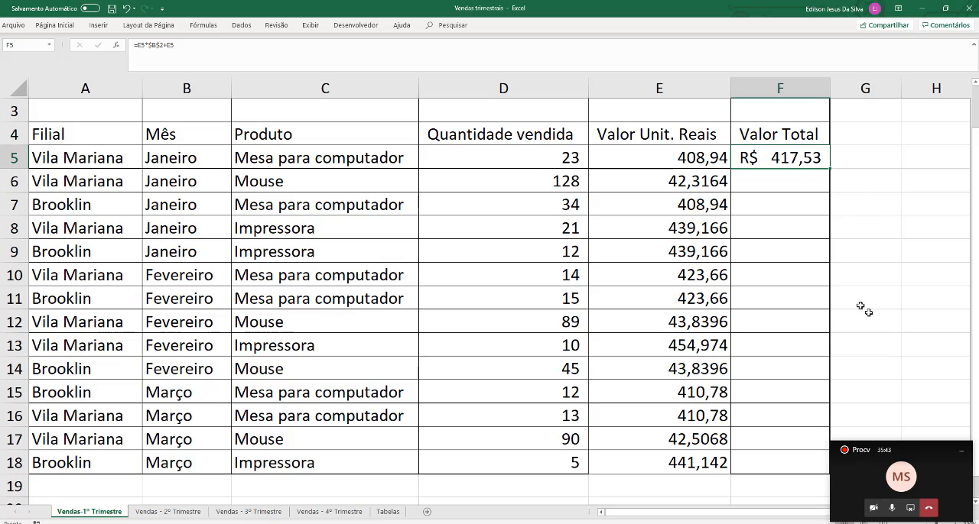
Review the branch names listed in the Filial column from A5 to A14
drag(673, 519, 686, 519)
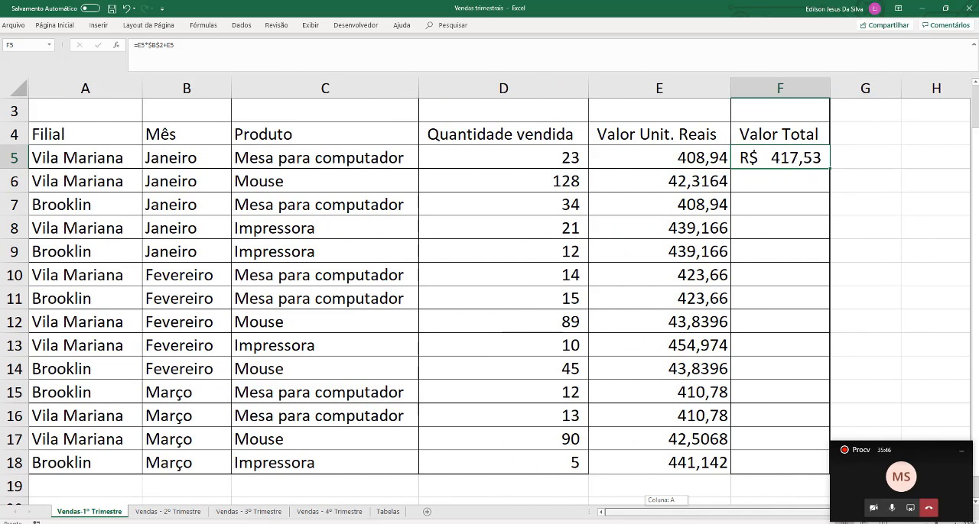
click(68, 158)
drag(65, 181, 39, 436)
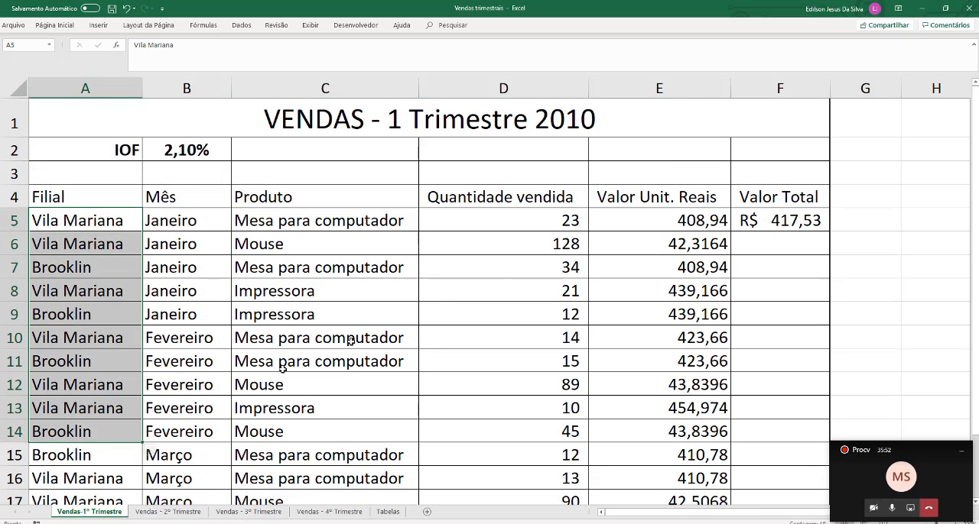
Start a PROCV formula in G5 that uses the branch name in A5 as the lookup value
click(858, 218)
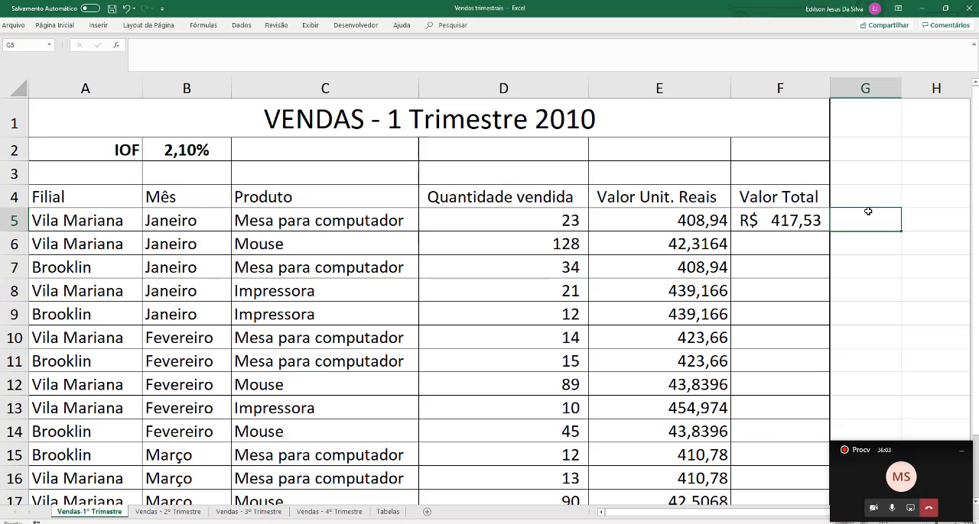
text(=pro)
key(BackSpace)
key(BackSpace)
key(BackSpace)
text(PR)
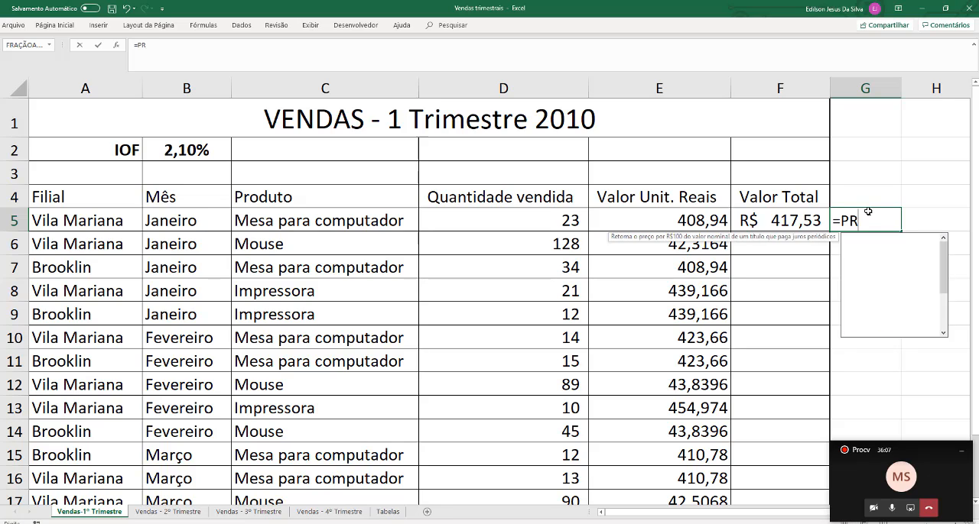
text(OCV()
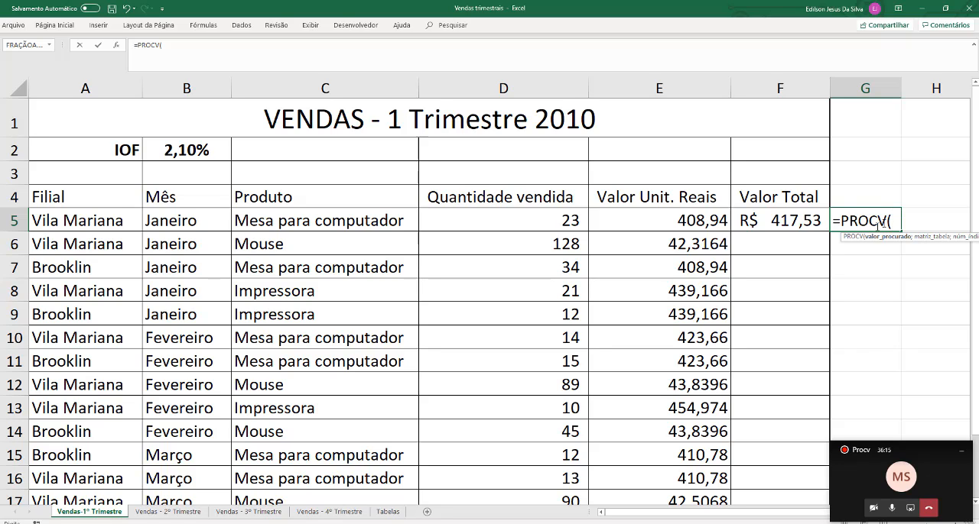
click(107, 220)
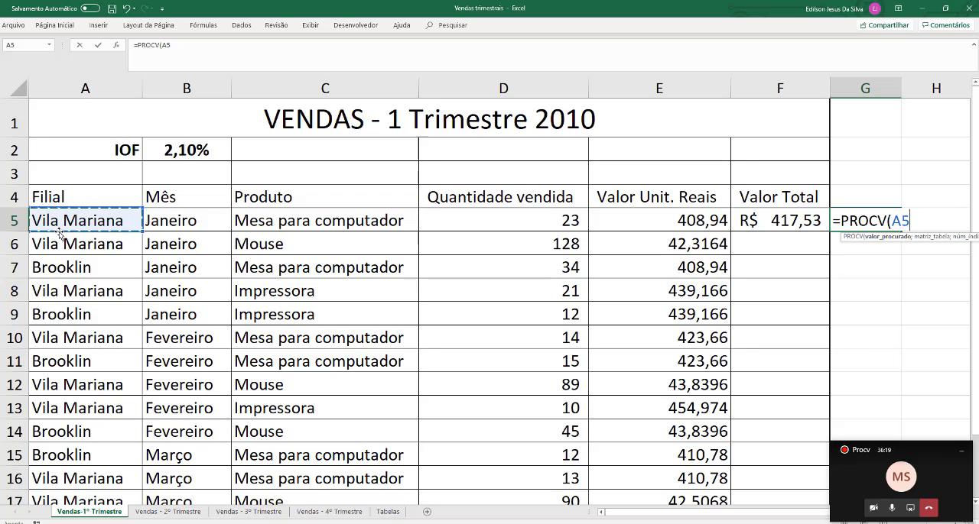
text(;)
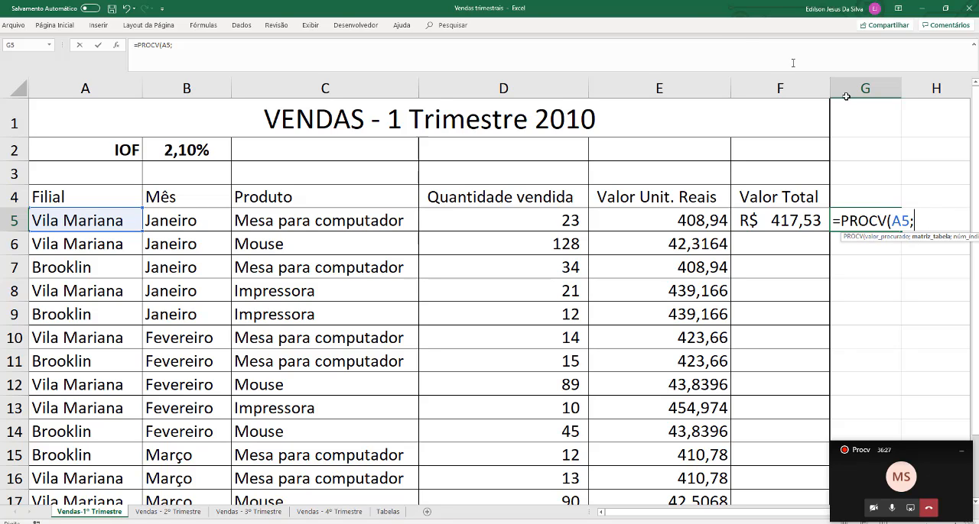
Complete the G5 PROCV with the branch cost range Tabelas!D20:E21, column index 2 and exact match 0
click(388, 512)
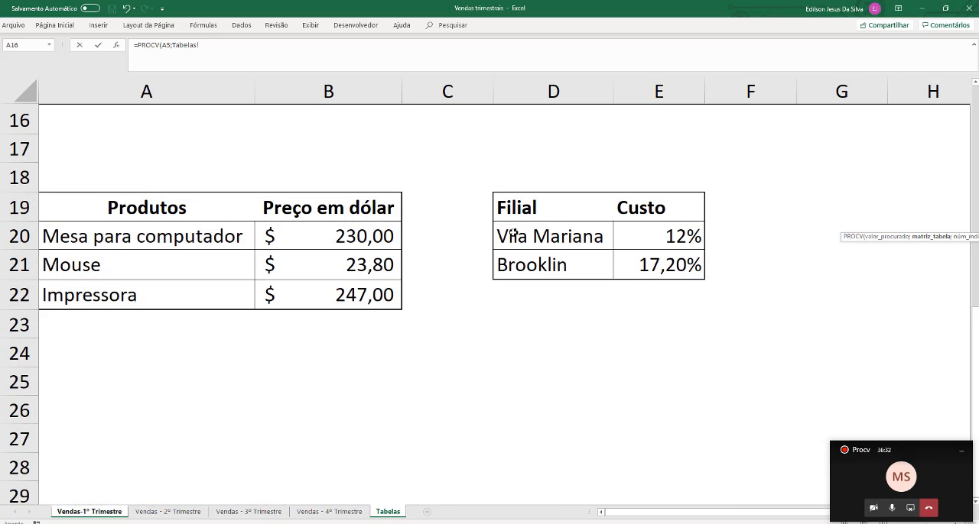
drag(506, 236, 672, 272)
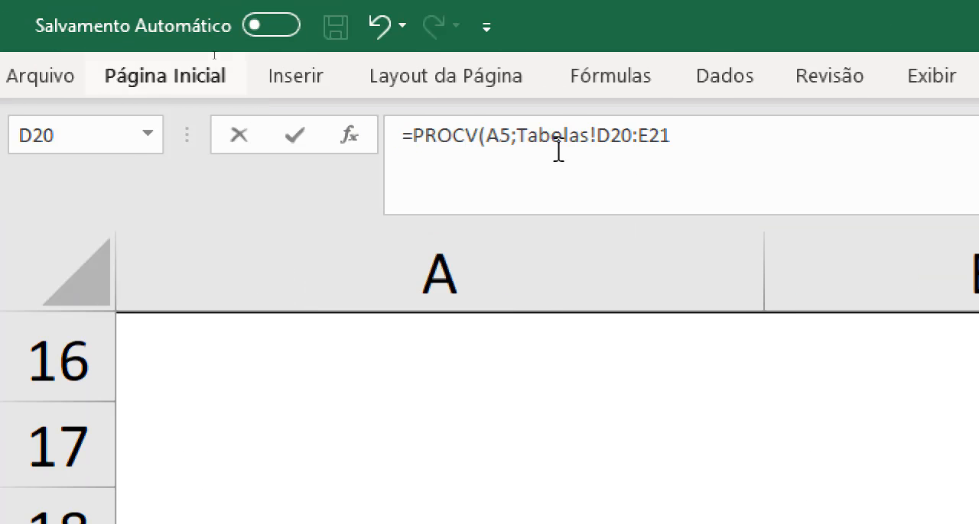
click(770, 144)
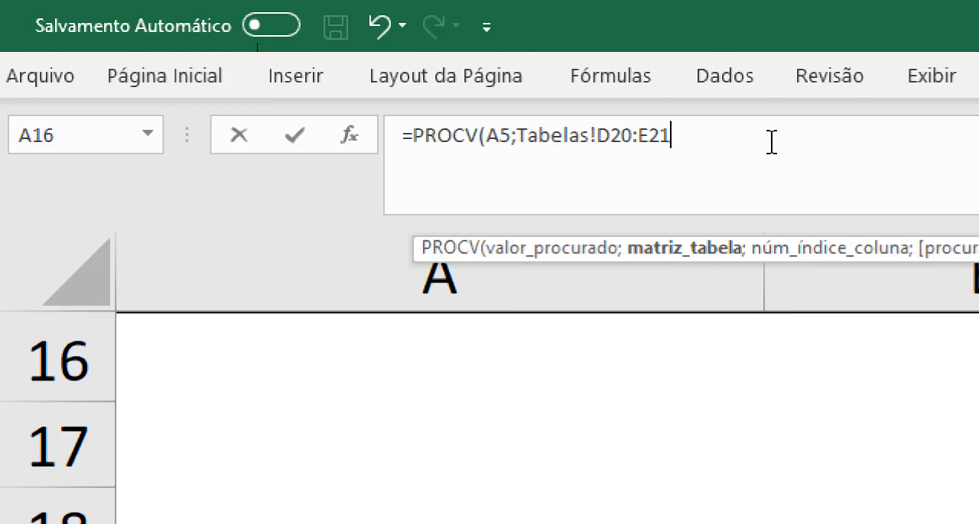
text(;2)
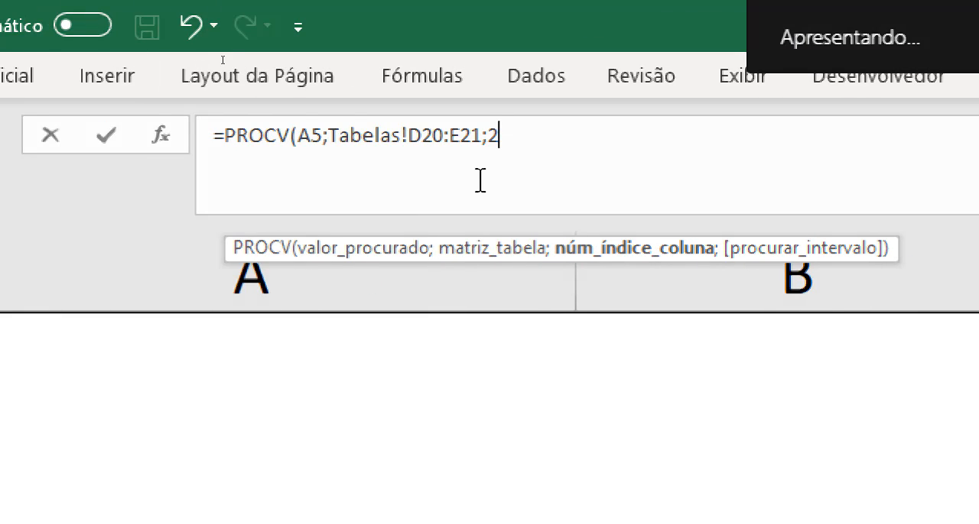
text(;0)
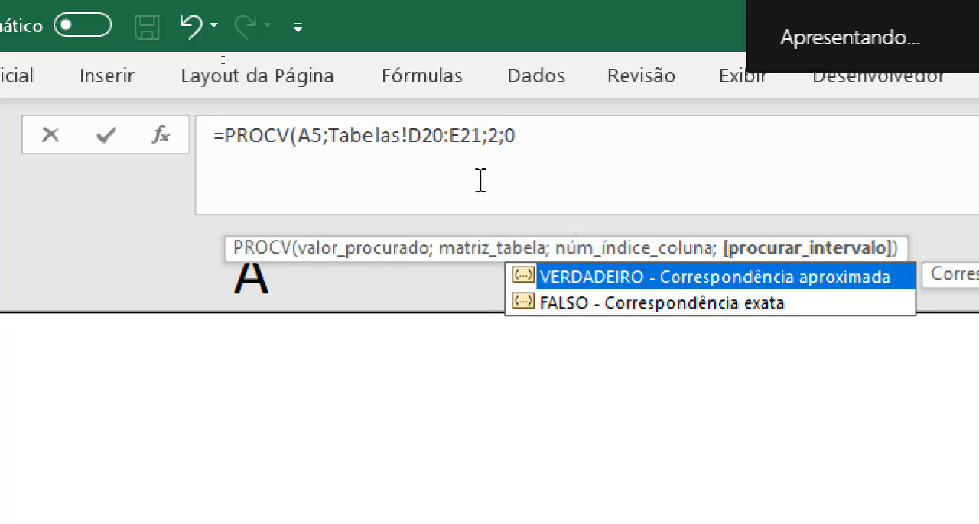
text())
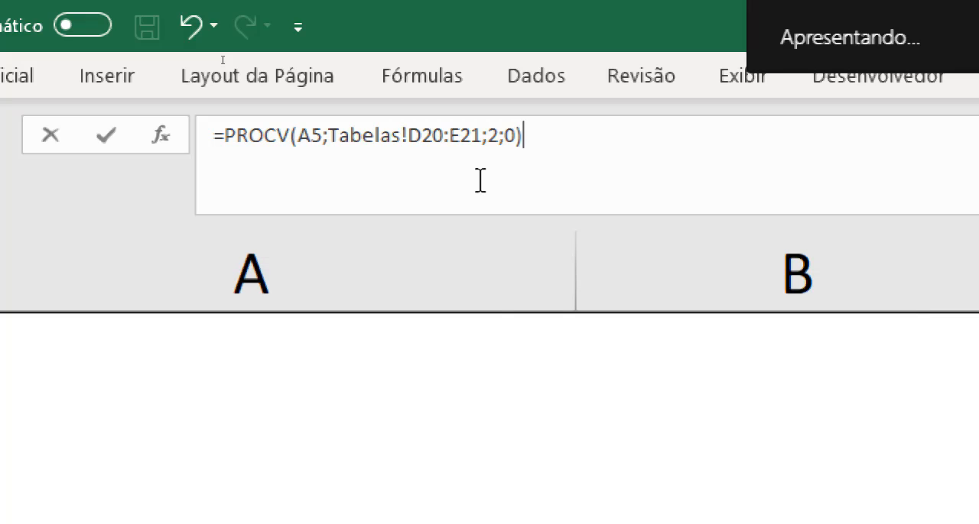
key(Return)
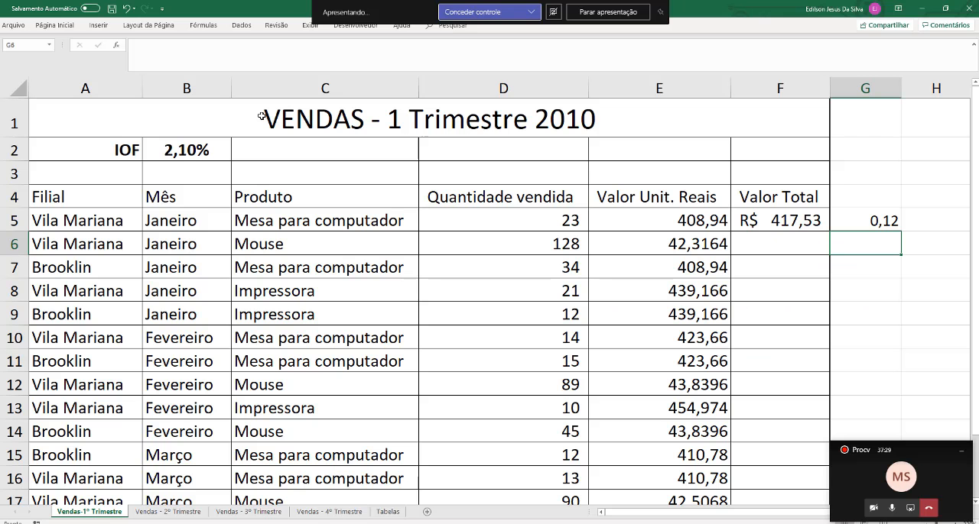
Multiply the PROCV result in G5 by the unit value in E5 to get the branch cost in reais
click(871, 220)
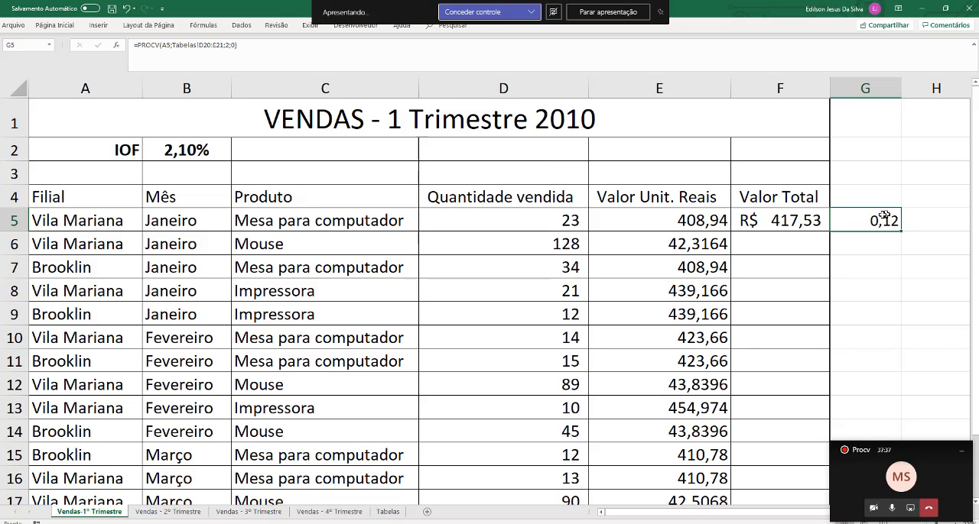
double_click(865, 220)
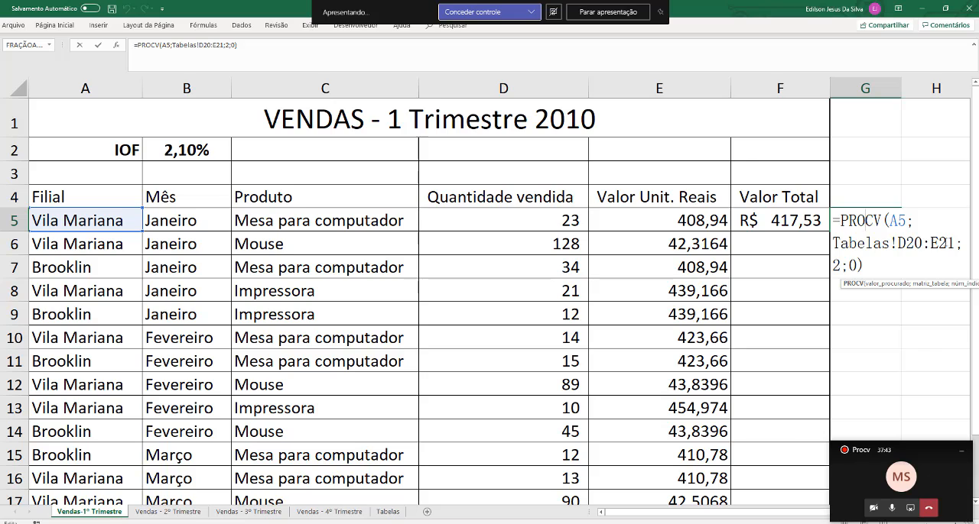
click(867, 264)
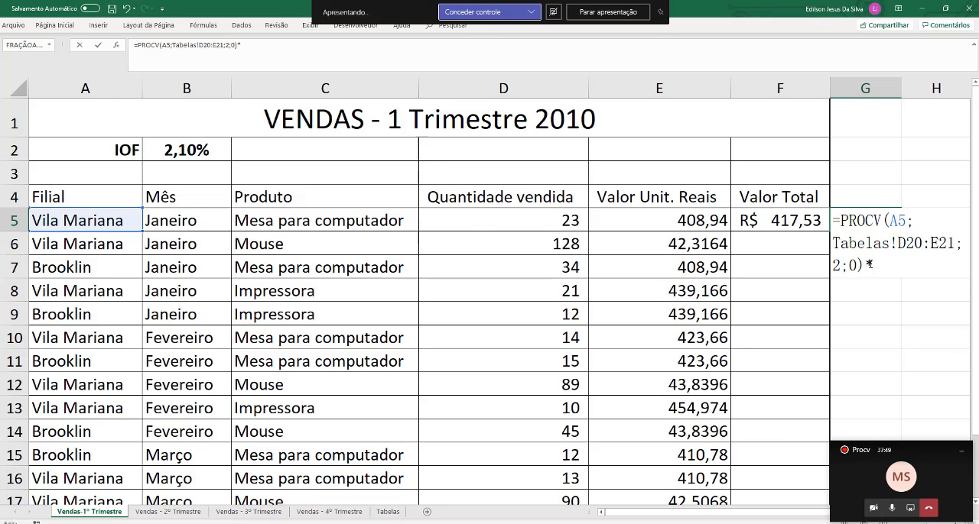
click(624, 217)
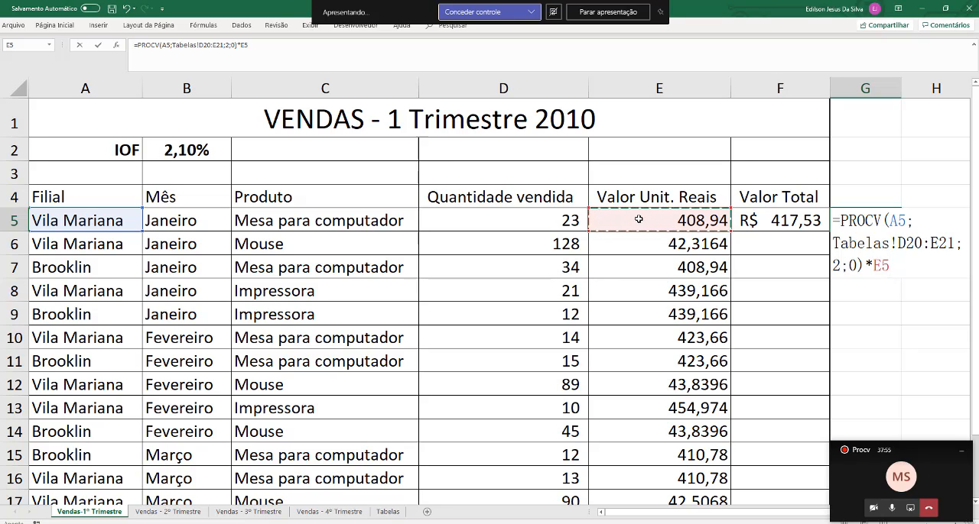
key(Return)
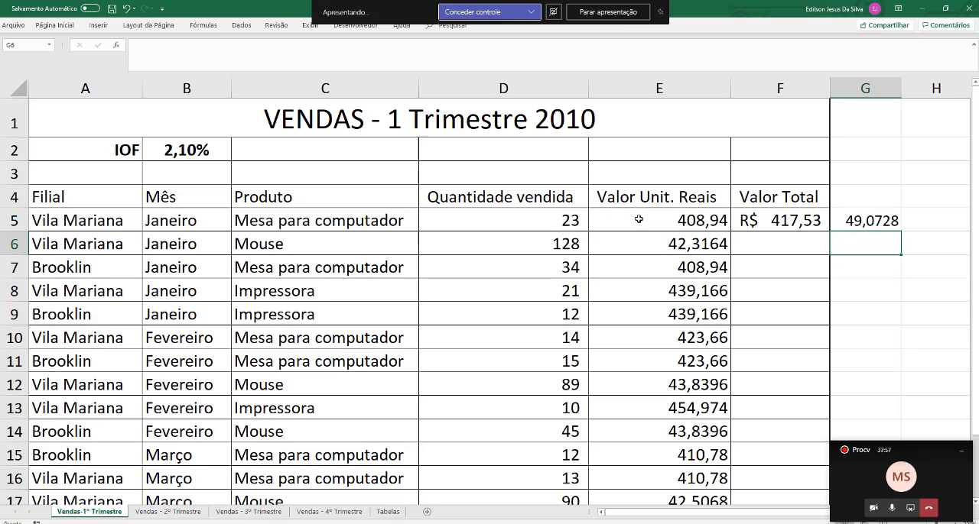
click(868, 223)
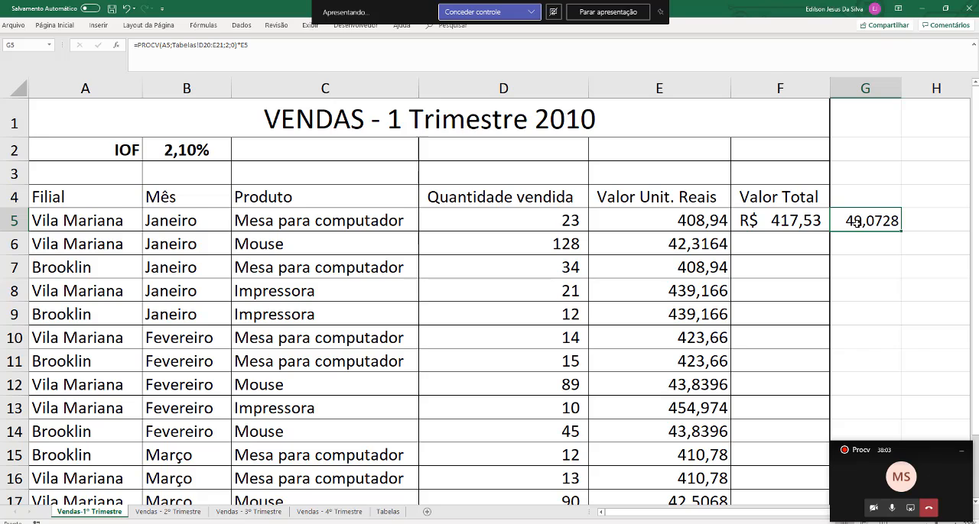
click(677, 220)
click(866, 218)
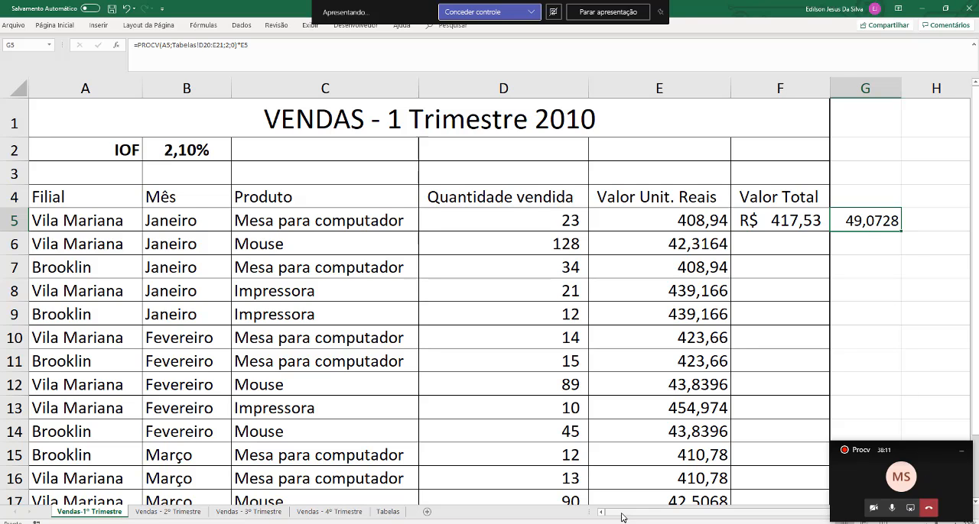
Remove +E5 from the Valor Total formula in F5, leaving only the IOF calculation =E5*$B$2
drag(621, 513, 662, 512)
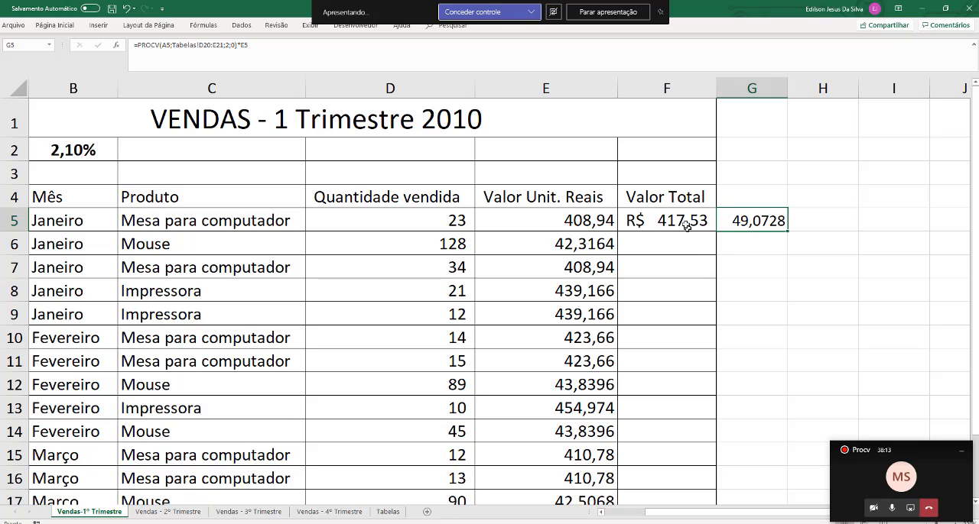
double_click(685, 223)
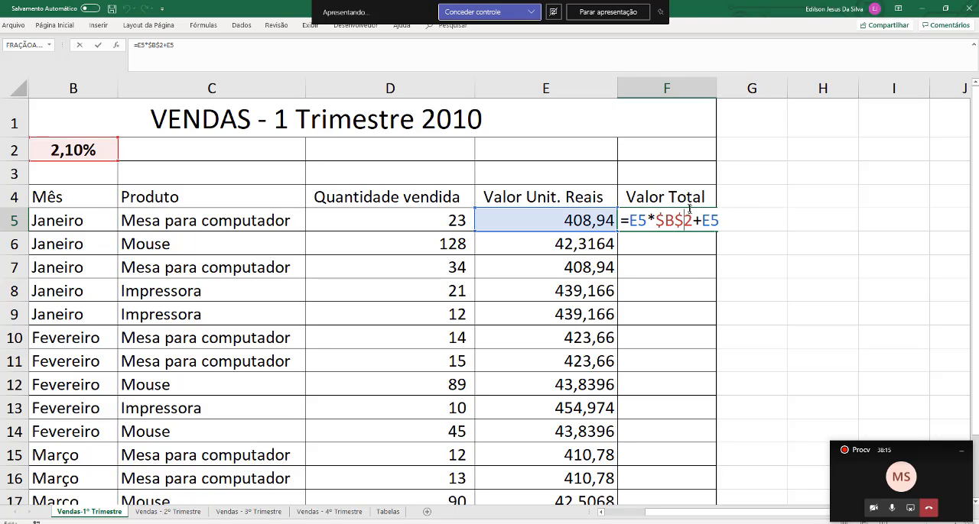
drag(693, 220, 726, 222)
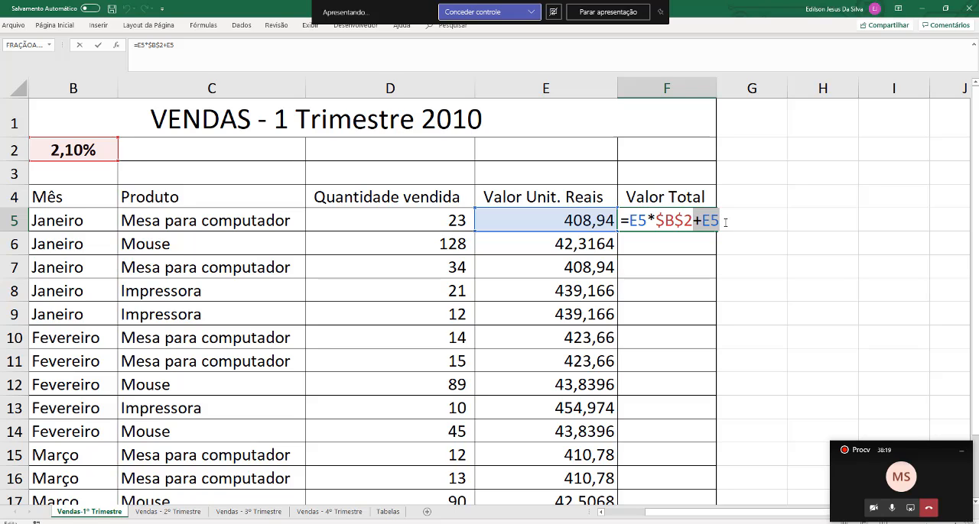
key(BackSpace)
key(Return)
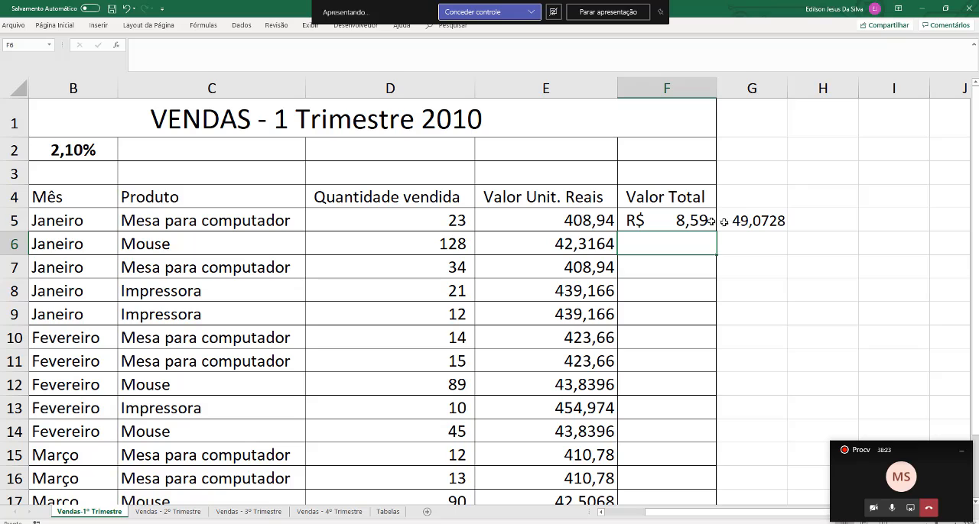
Add the unit value, IOF and branch cost in H3 with the formula =E5+F5+G5
click(529, 223)
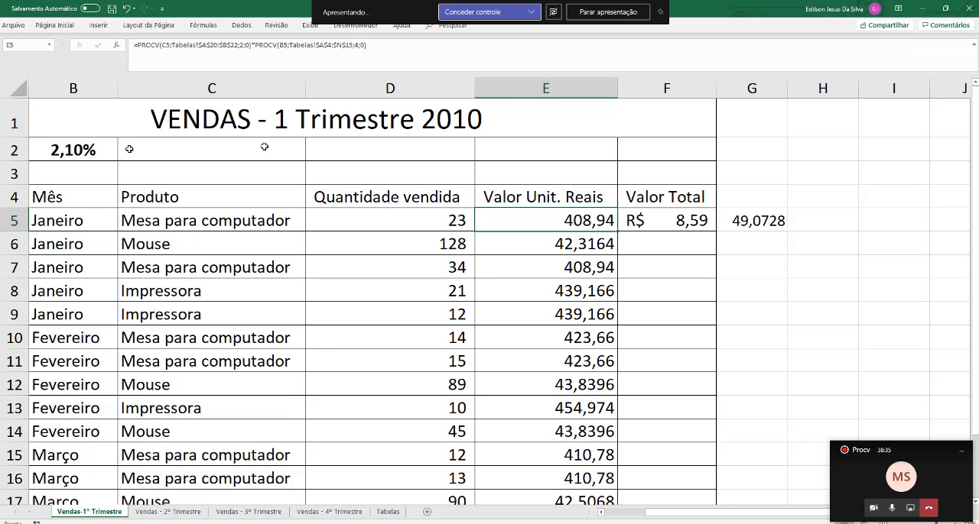
click(738, 221)
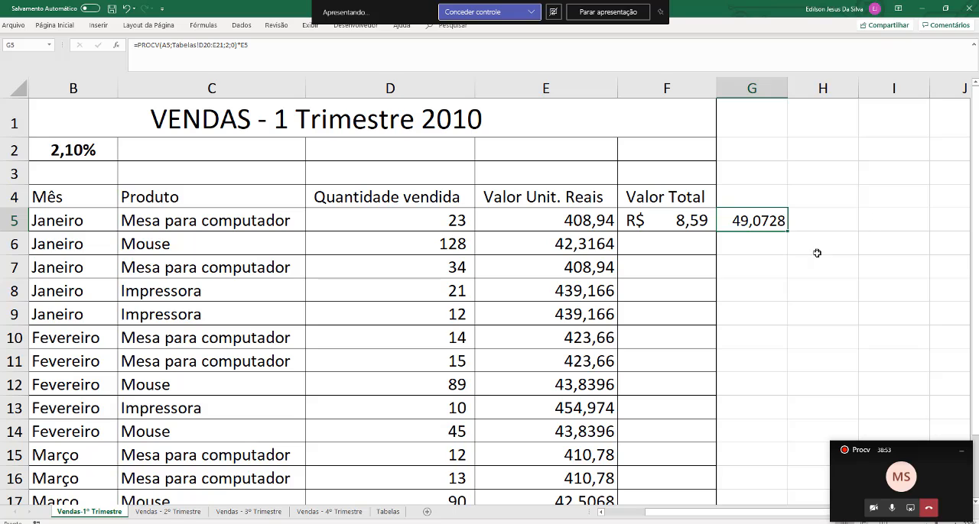
click(812, 172)
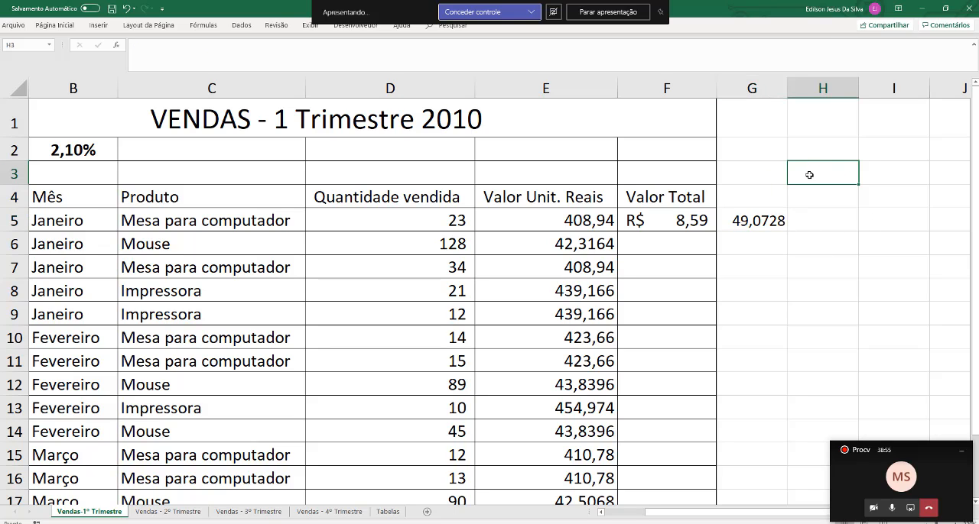
text(=)
click(587, 218)
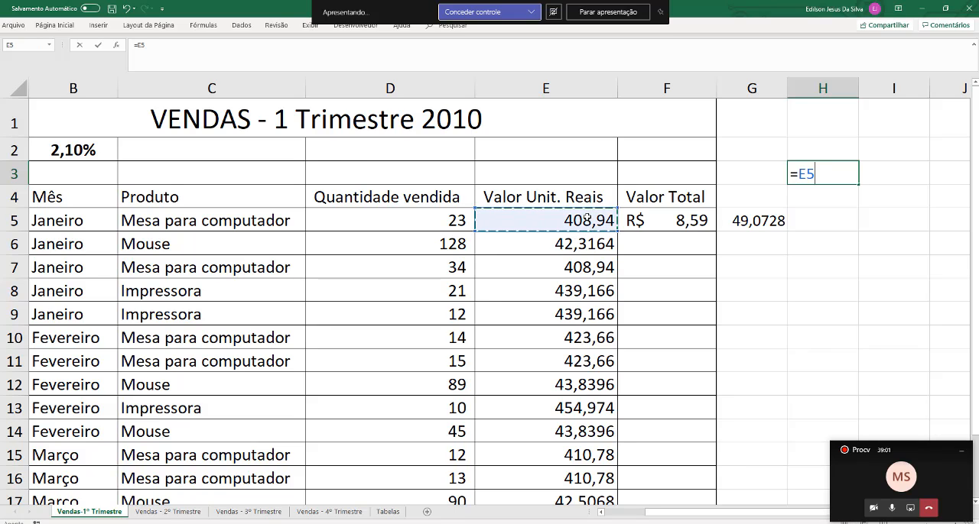
text(+)
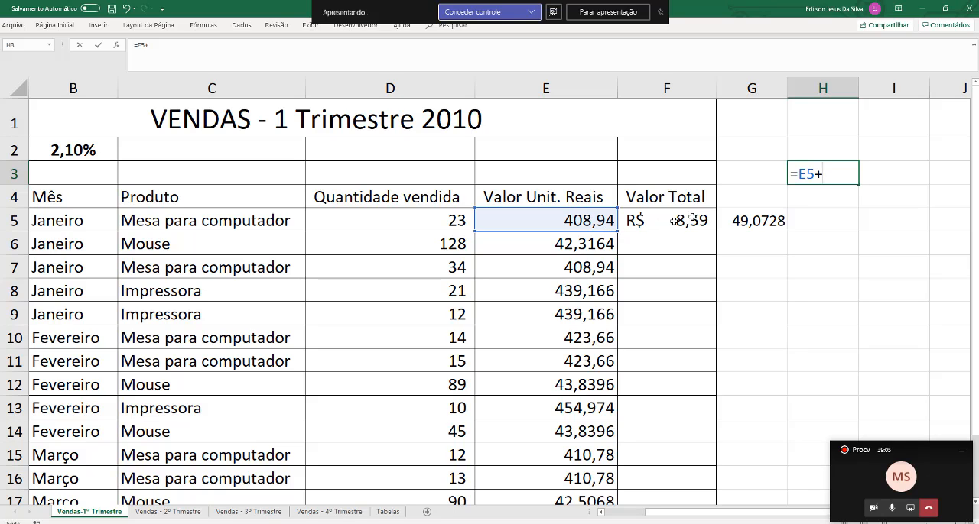
click(689, 220)
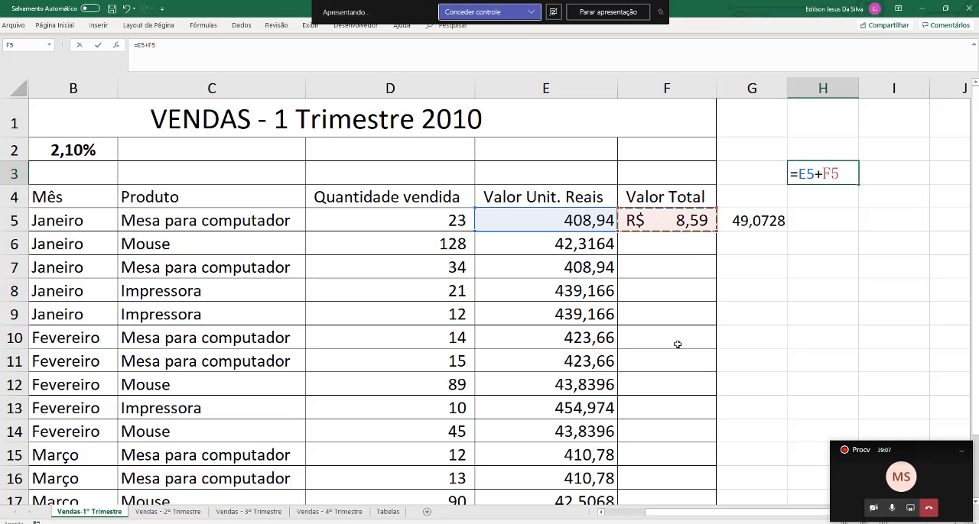
text(+)
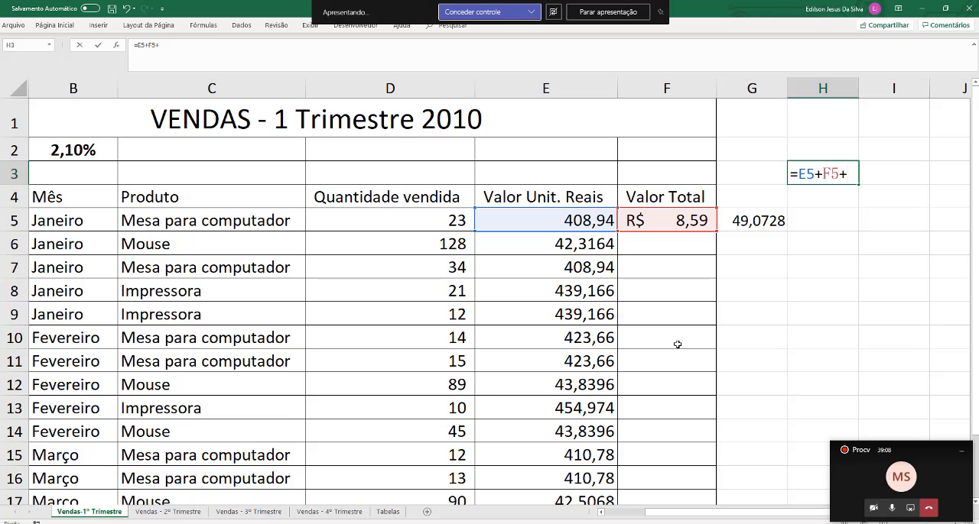
click(758, 221)
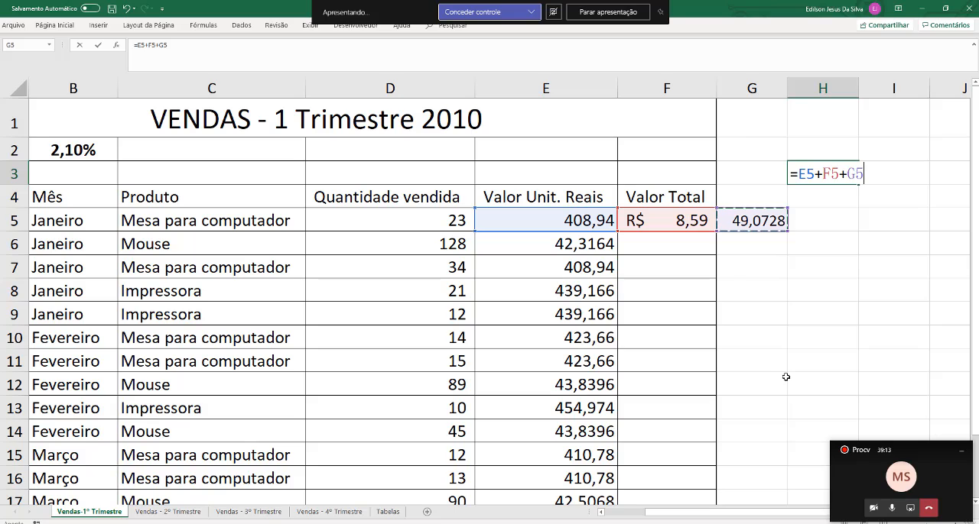
key(Return)
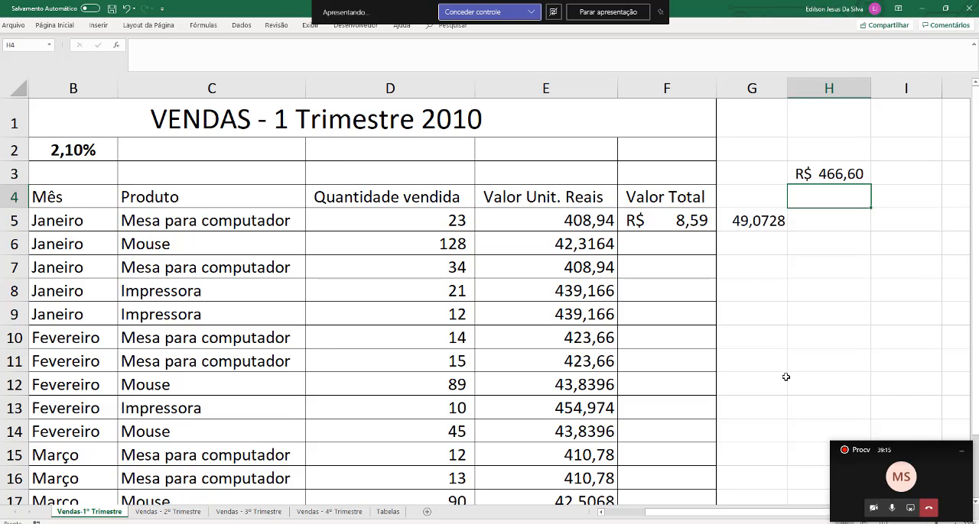
click(841, 175)
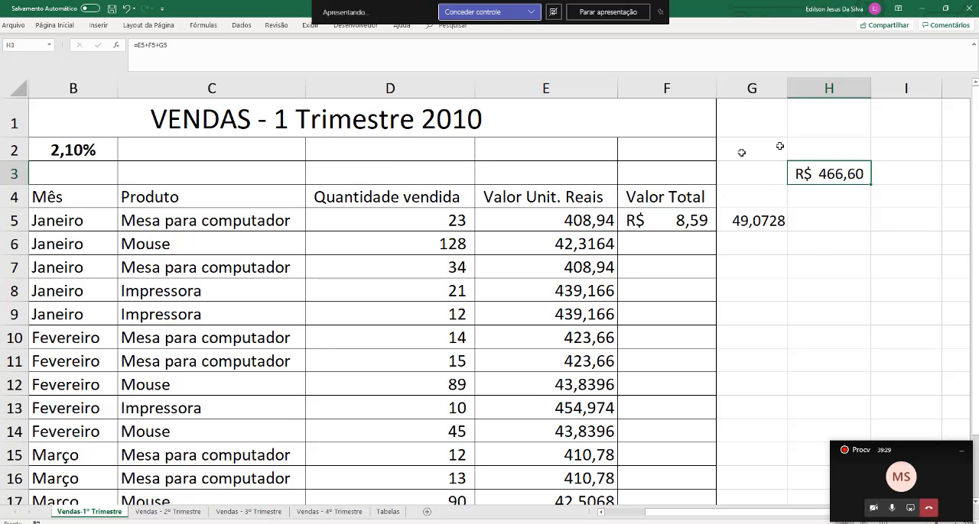
Extend the Valor Total formula in F5 with +PROCV, using the branch in A5 as the lookup value
click(676, 220)
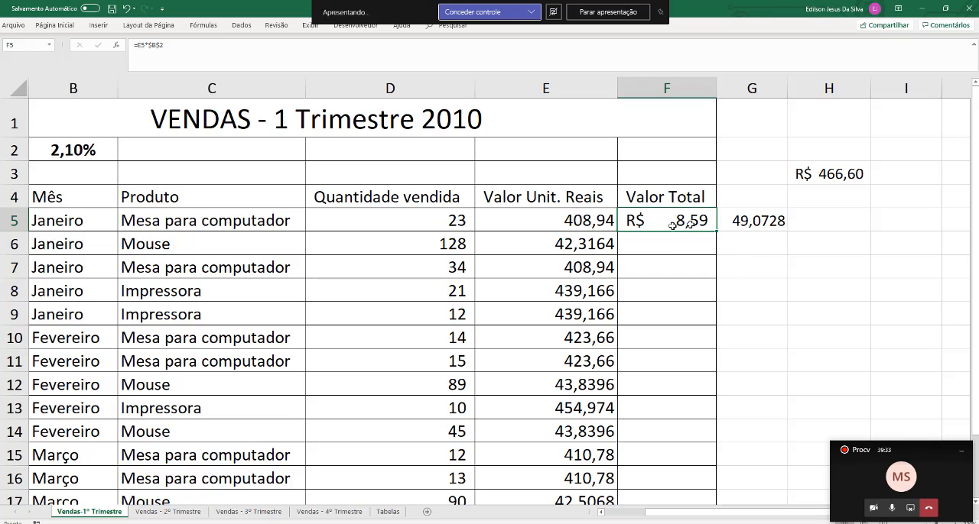
double_click(654, 221)
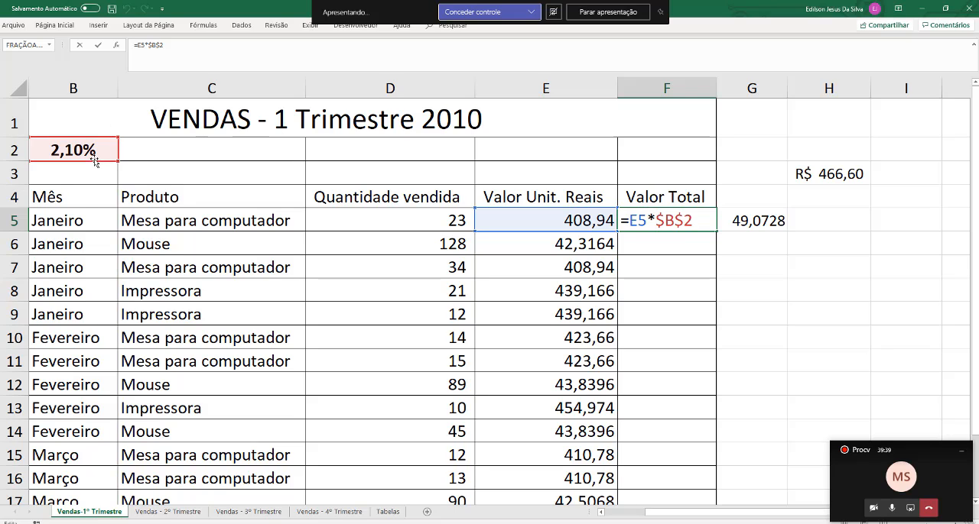
click(704, 221)
text(+)
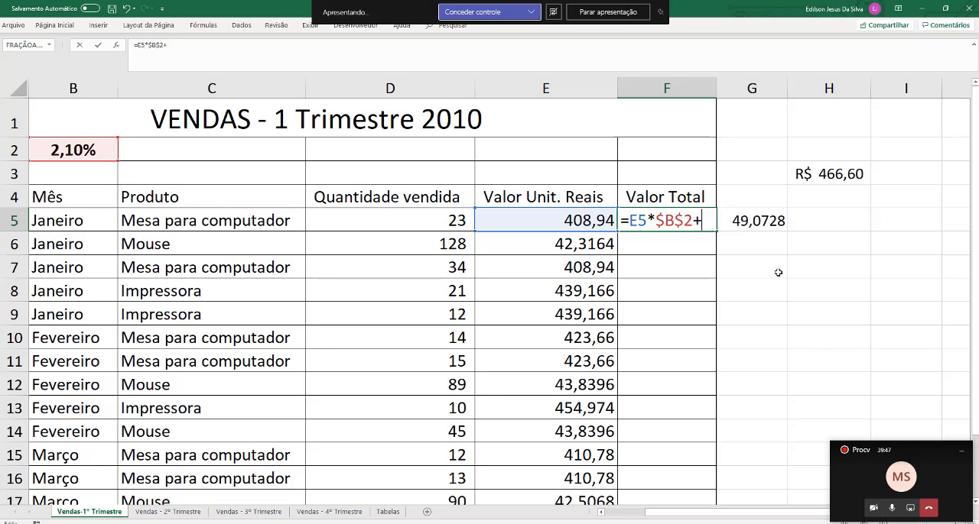
text(PROCV)
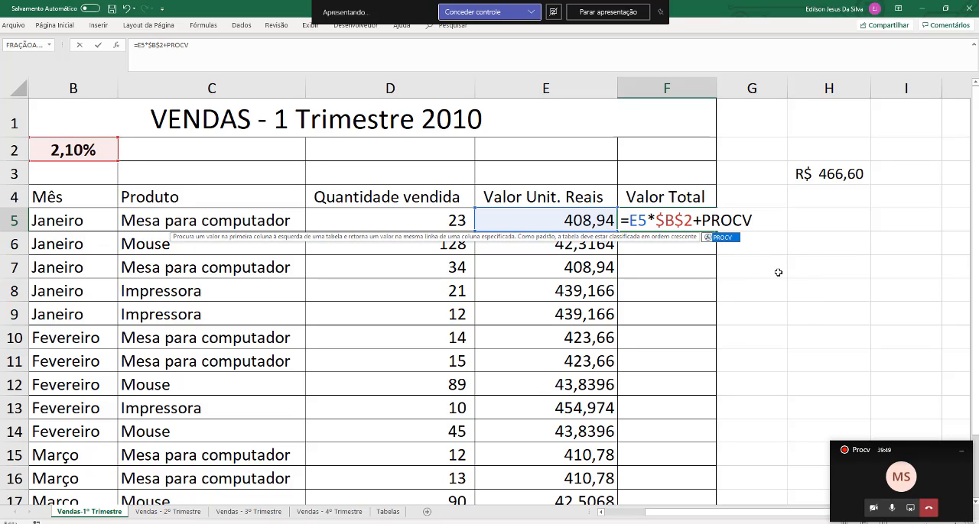
text(()
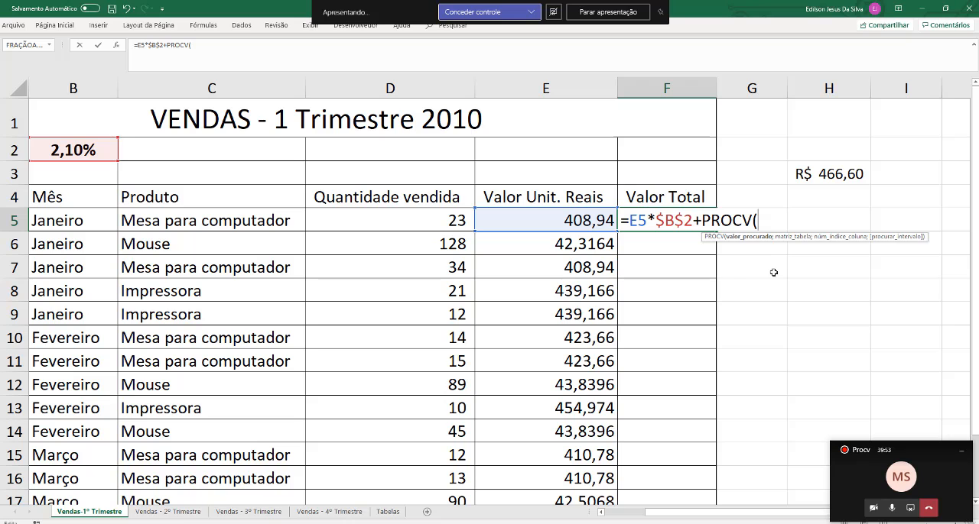
click(604, 512)
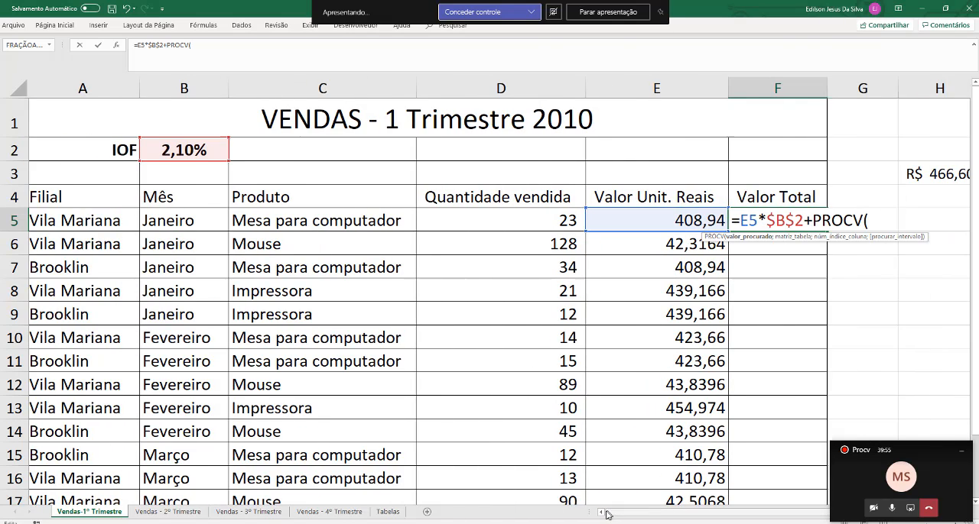
click(69, 217)
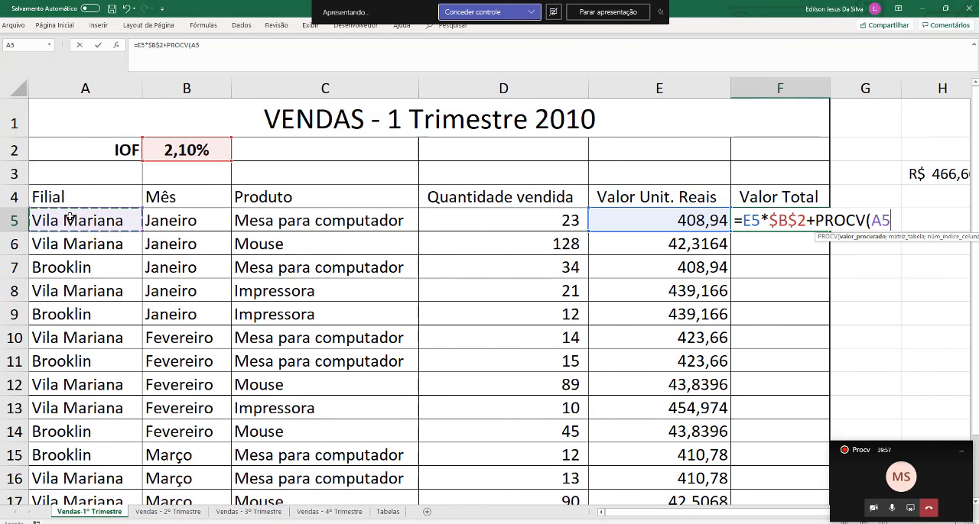
text(;)
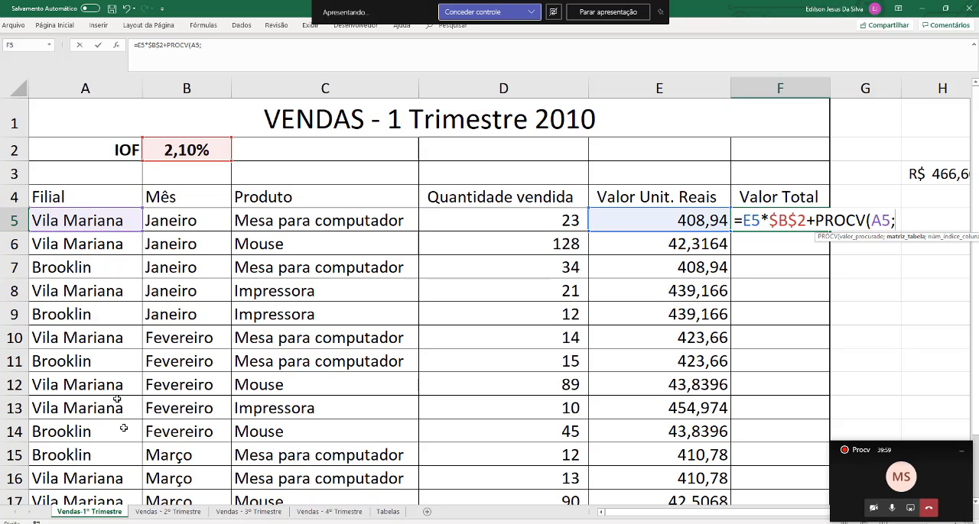
Complete the PROCV in F5 with the range Tabelas!D20:E21, column index 2 and exact match 0
click(388, 513)
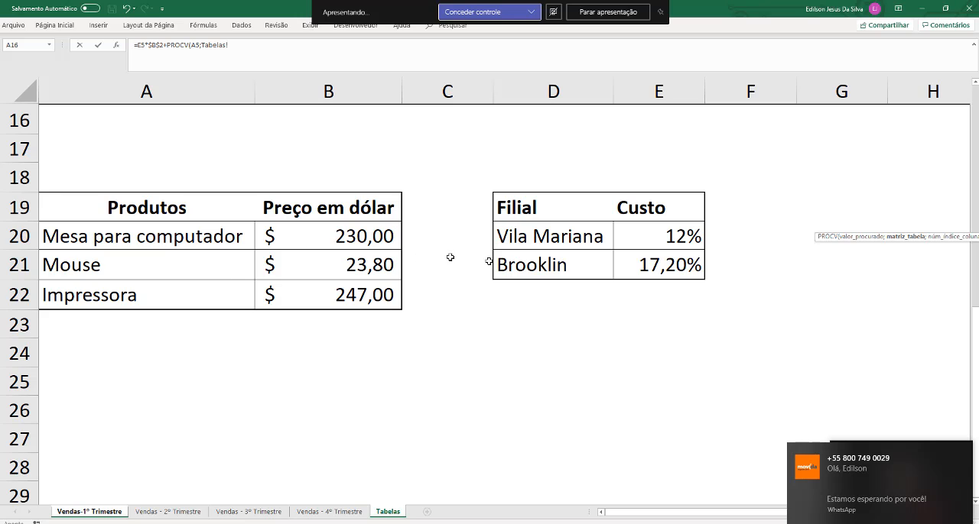
drag(533, 236, 678, 277)
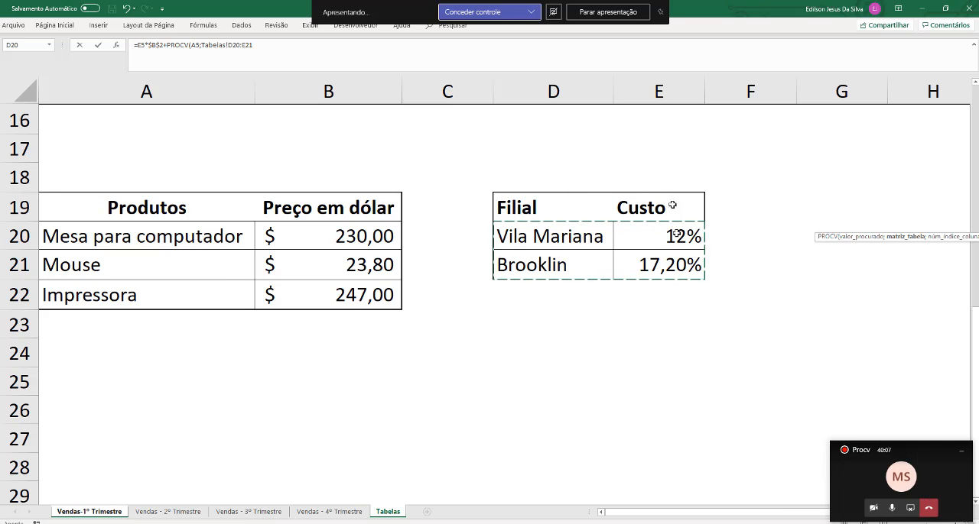
text(;2)
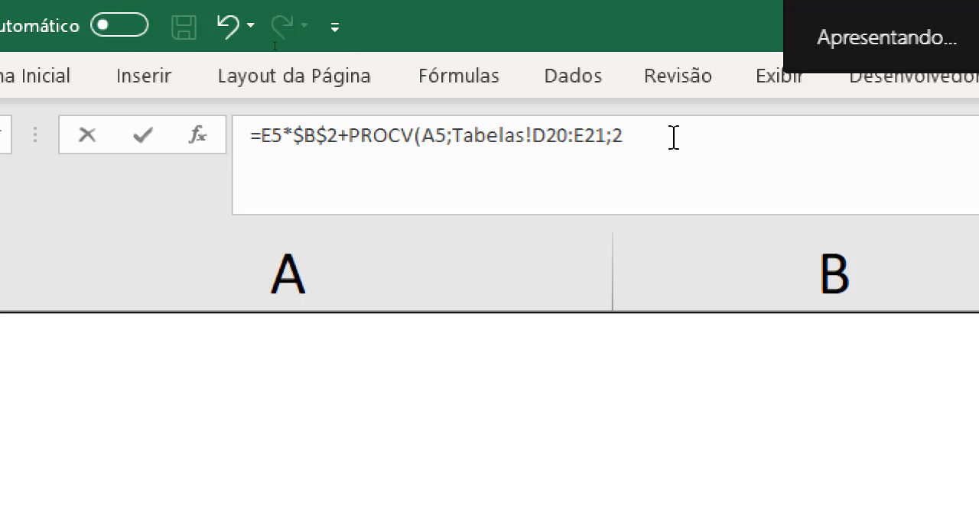
text(;0)
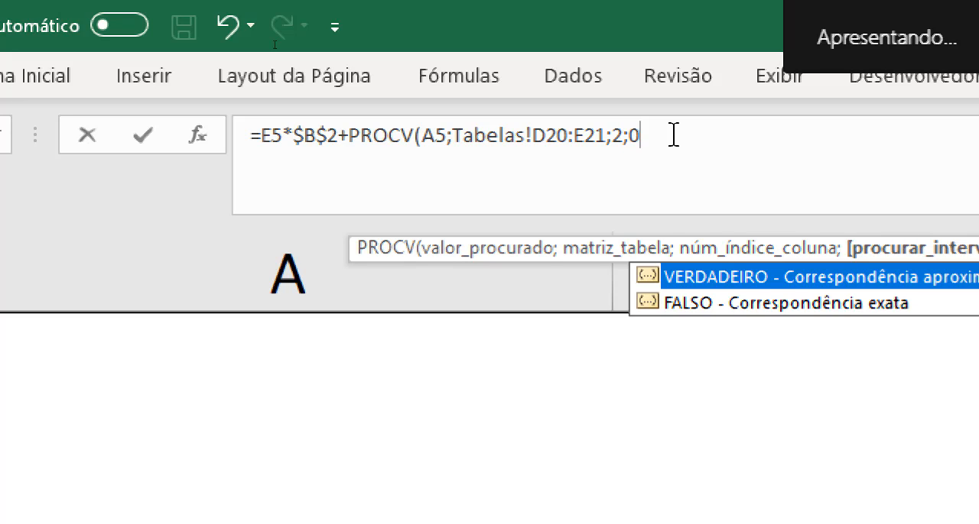
text())
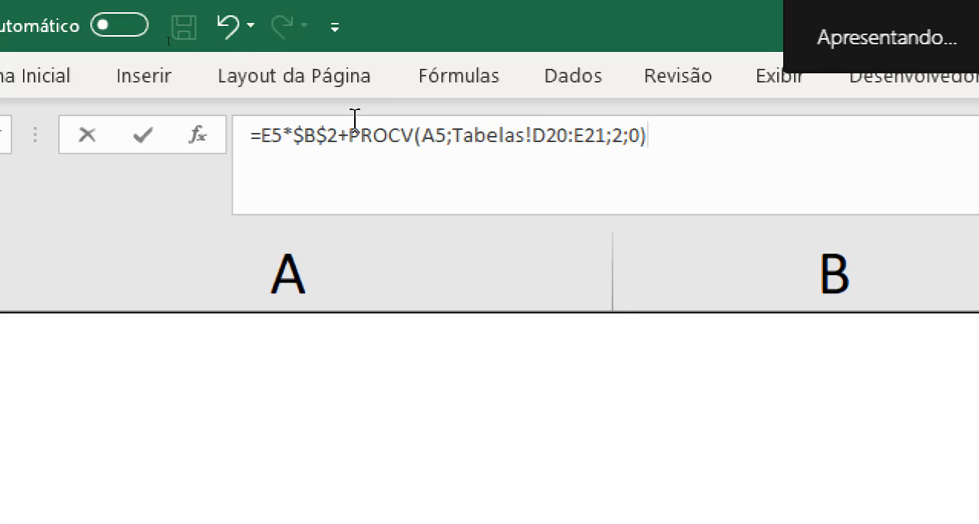
Multiply the PROCV result in the F5 formula by the unit value in E5 and confirm the formula
drag(348, 134, 675, 143)
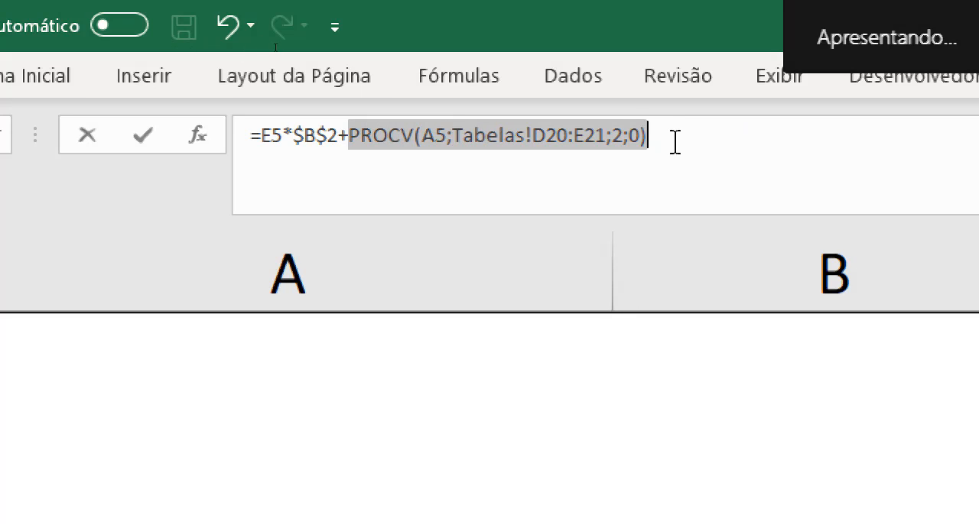
click(658, 127)
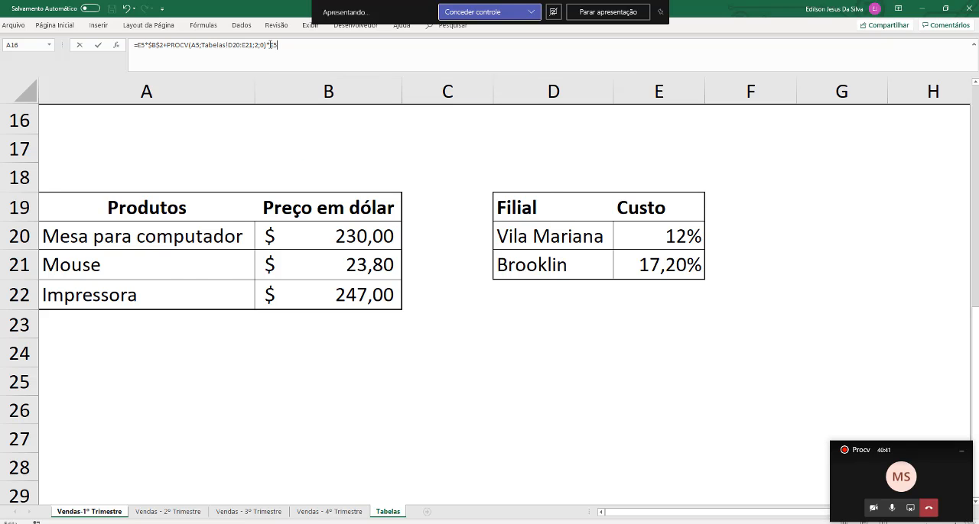
key(Return)
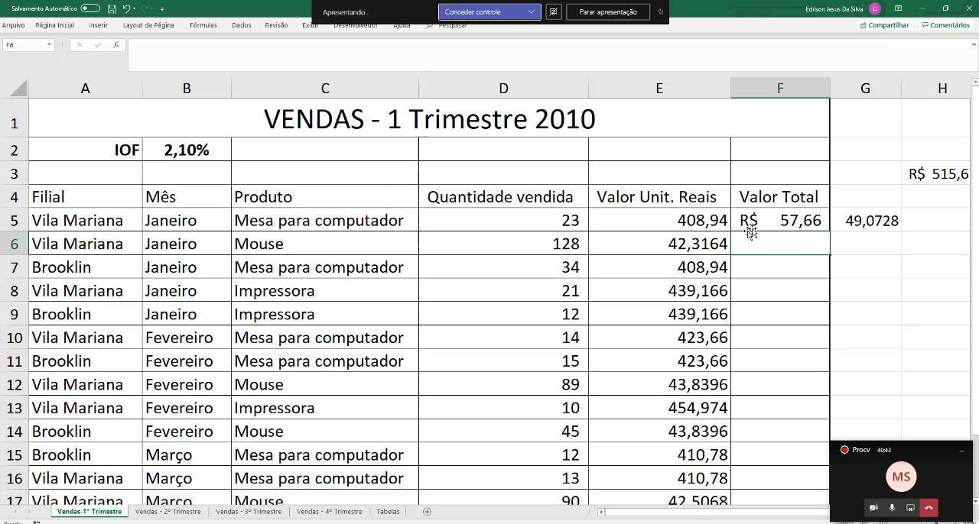
Examine the F5 formula, highlighting the IOF part E5*$B$2 and the branch cost part PROCV(A5;Tabelas!D20:E21;2;0)*E5
double_click(771, 219)
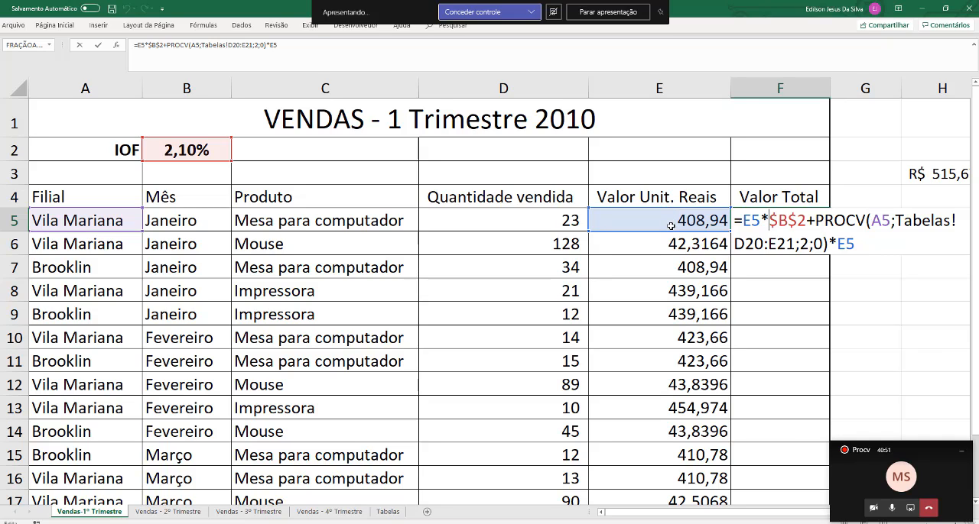
key(Return)
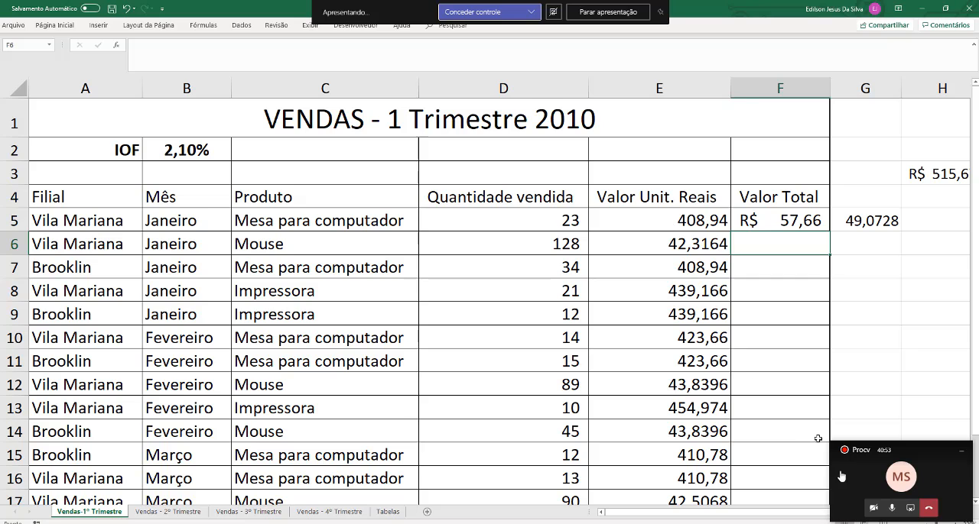
drag(611, 516, 654, 514)
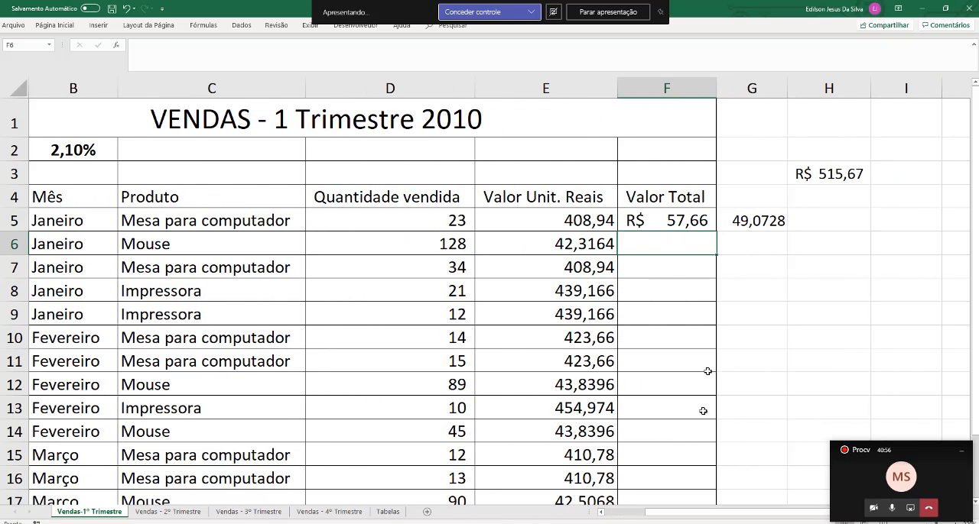
double_click(672, 220)
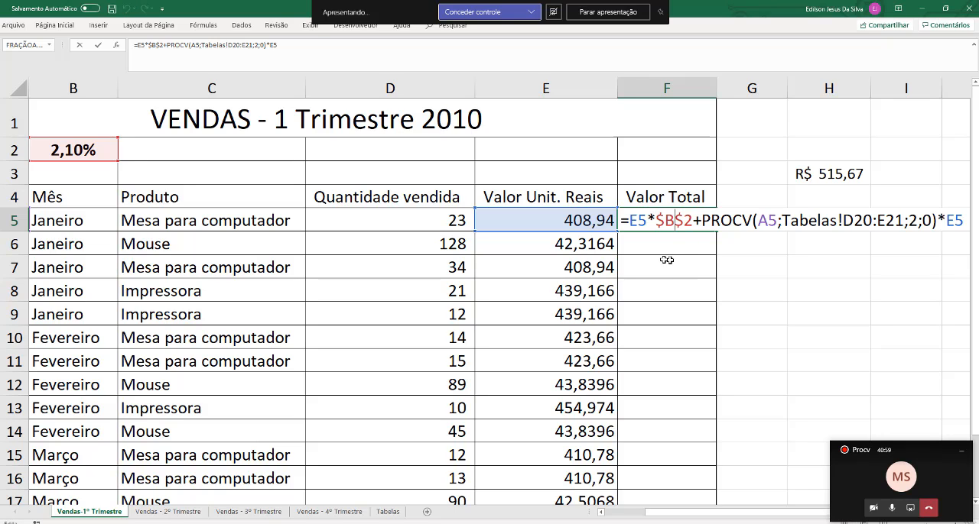
drag(630, 220, 647, 220)
drag(654, 220, 693, 220)
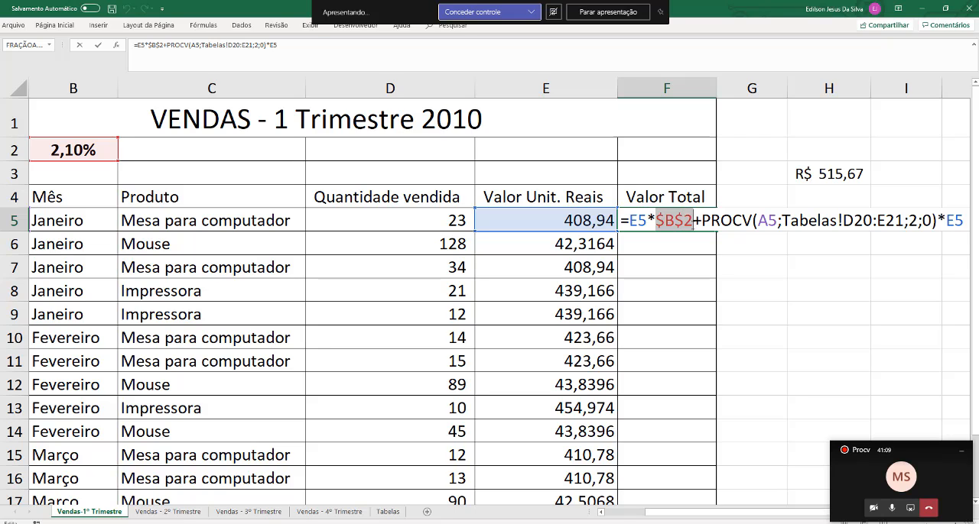
drag(629, 221, 695, 221)
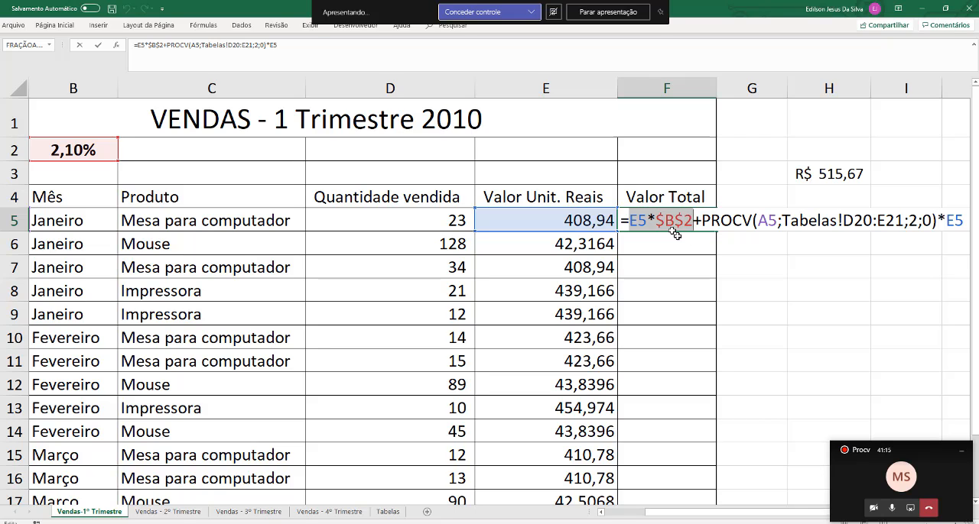
click(697, 221)
drag(699, 222, 695, 221)
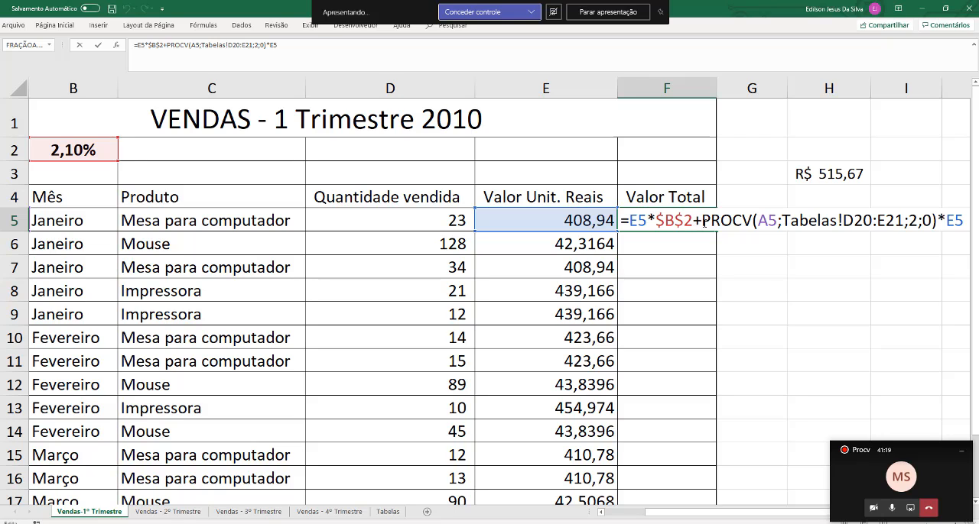
drag(696, 221, 961, 233)
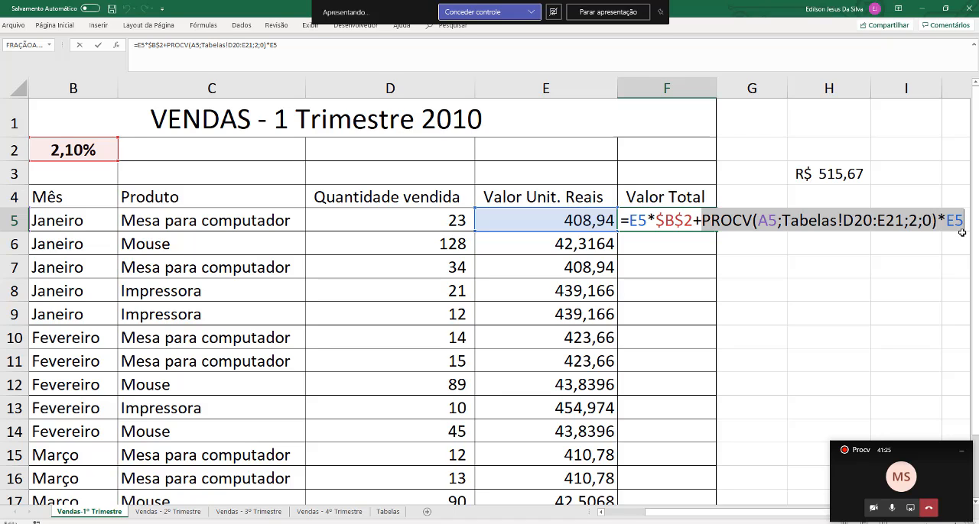
click(965, 223)
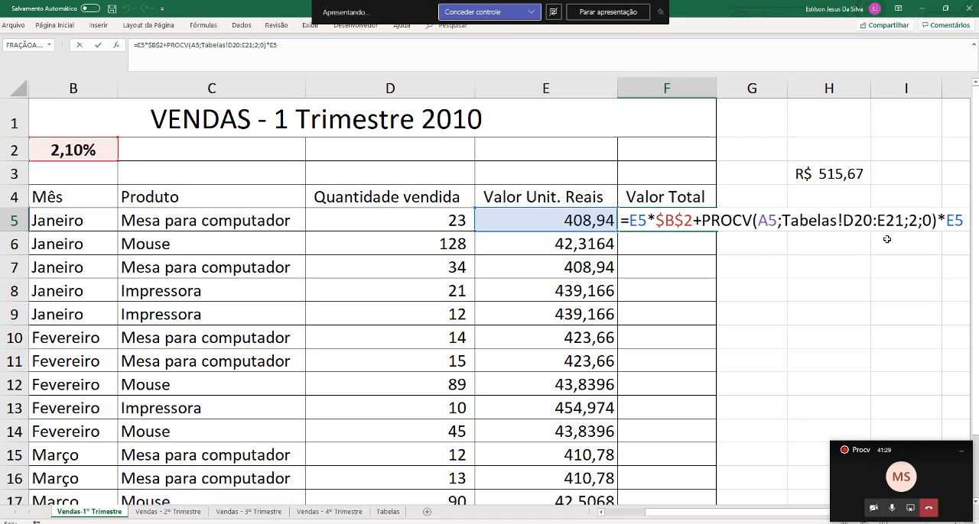
Add the unit value to the end of the F5 formula with +E5
text(+)
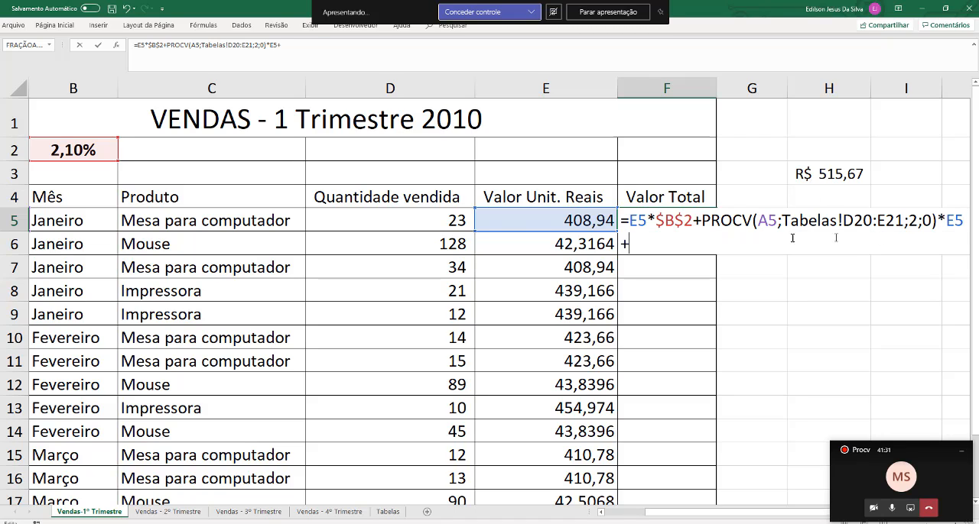
click(525, 216)
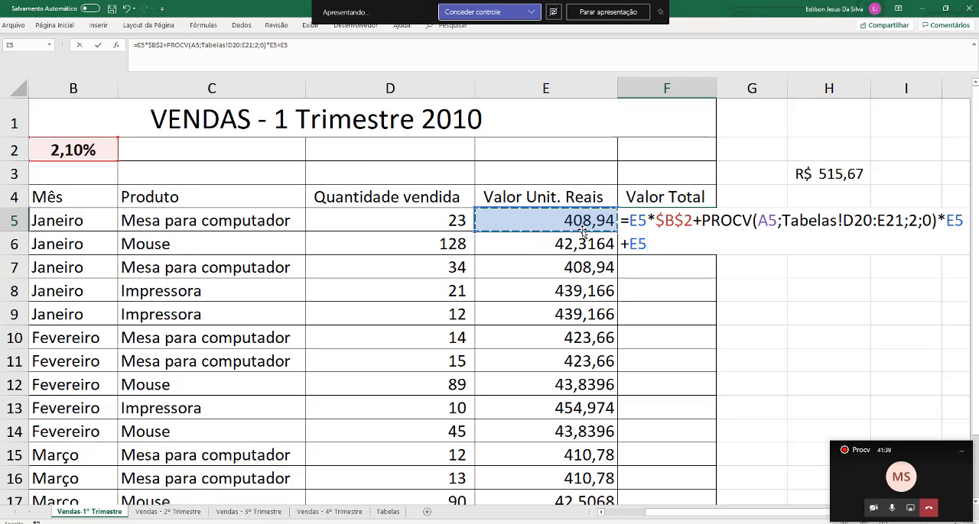
key(Return)
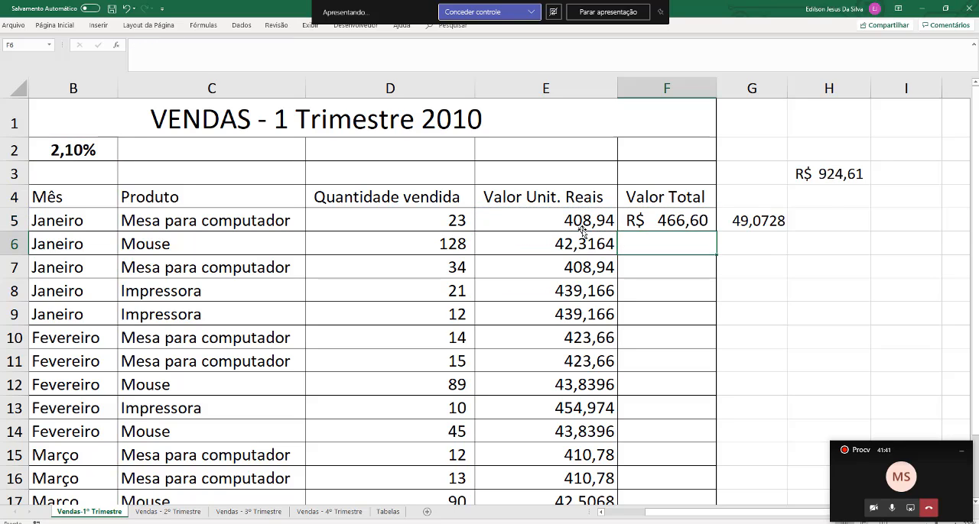
key(Up)
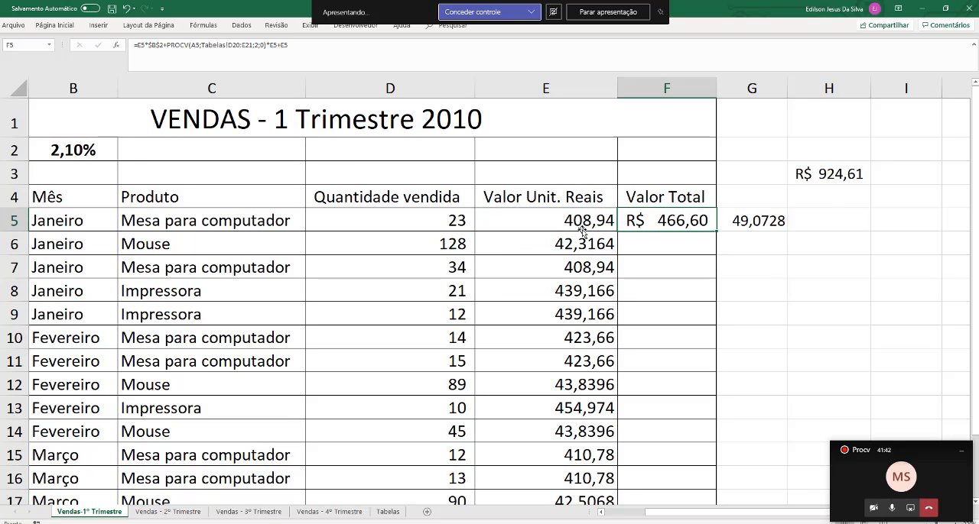
Clear the auxiliary sum in H3 and the auxiliary branch cost calculation in G5
click(844, 175)
key(Delete)
key(Down)
key(Down)
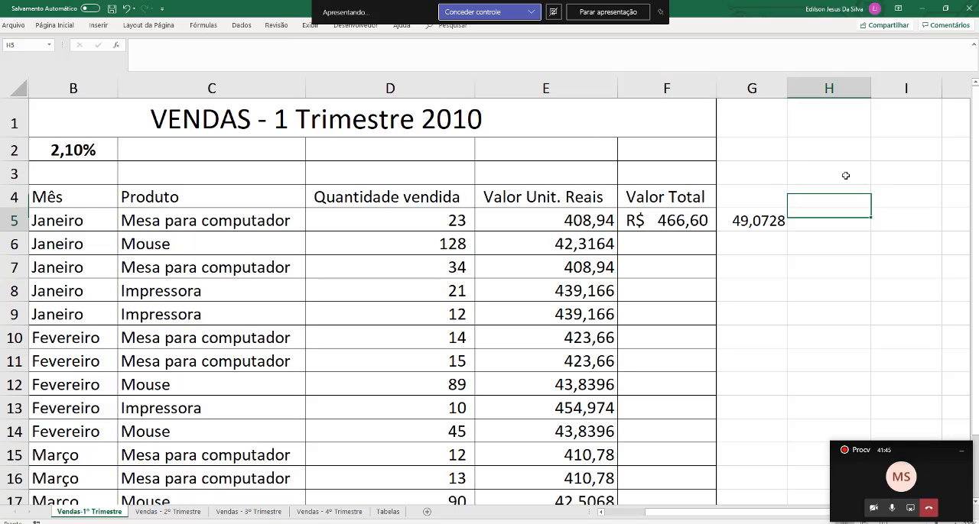
key(Left)
key(Delete)
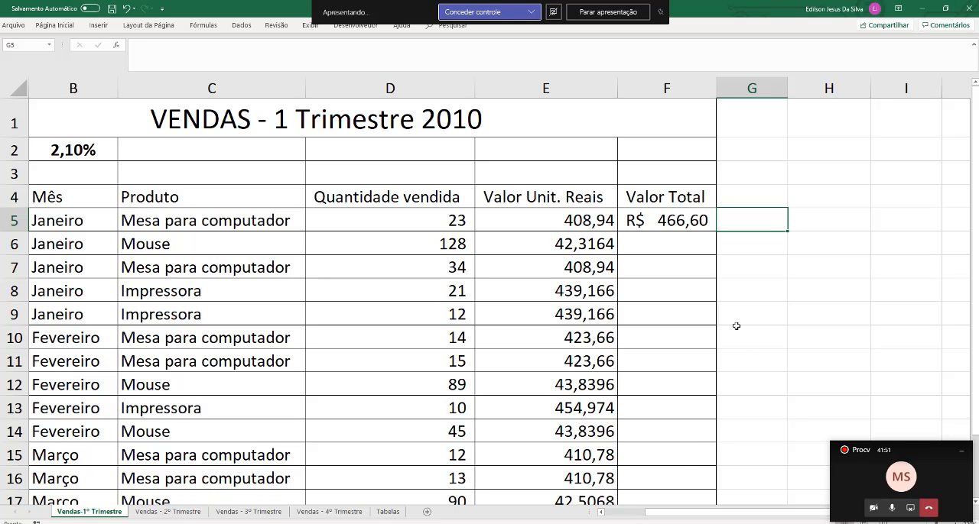
Enclose the IOF part E5*$B$2 of the F5 formula in parentheses
key(Right)
key(Right)
key(Right)
key(Right)
key(Left)
key(Left)
key(Left)
key(Left)
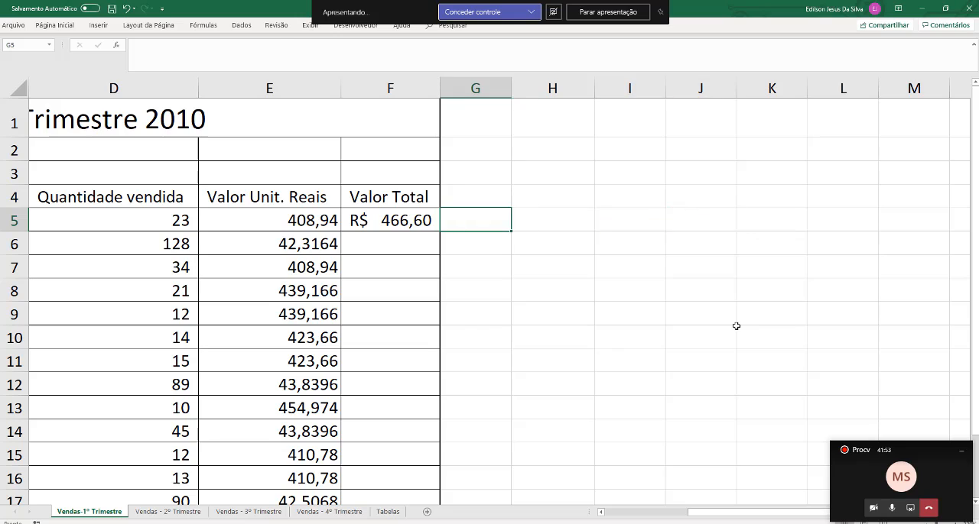
key(Left)
key(F2)
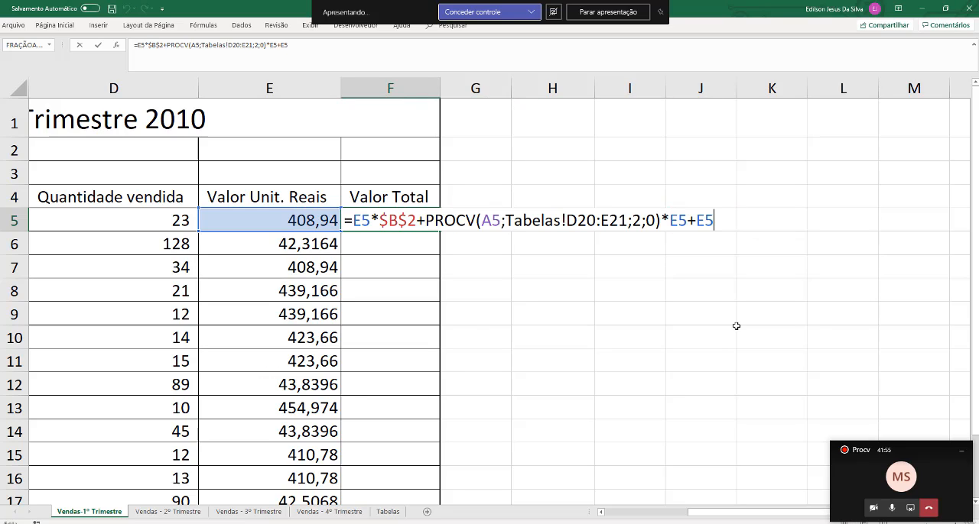
key(Left)
key(Left)
key(Left)
key(Left)
key(Left)
key(Left)
key(Left)
key(Left)
key(Left)
key(Left)
key(Left)
key(Left)
key(Left)
key(Left)
key(Left)
key(Left)
key(Left)
key(Left)
key(Left)
key(Left)
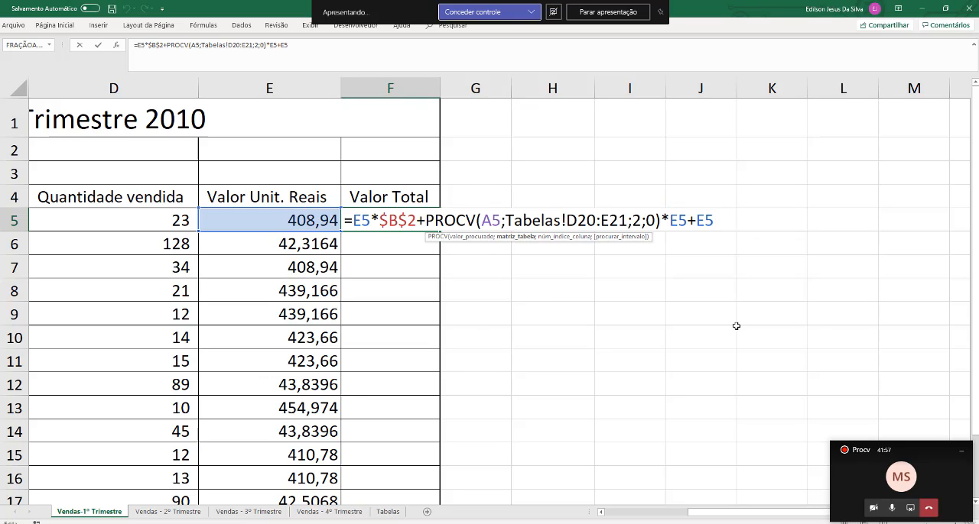
key(shift+Right)
key(shift+Right)
key(shift+Right)
key(shift+Right)
key(shift+Right)
key(shift+Right)
key(shift+Right)
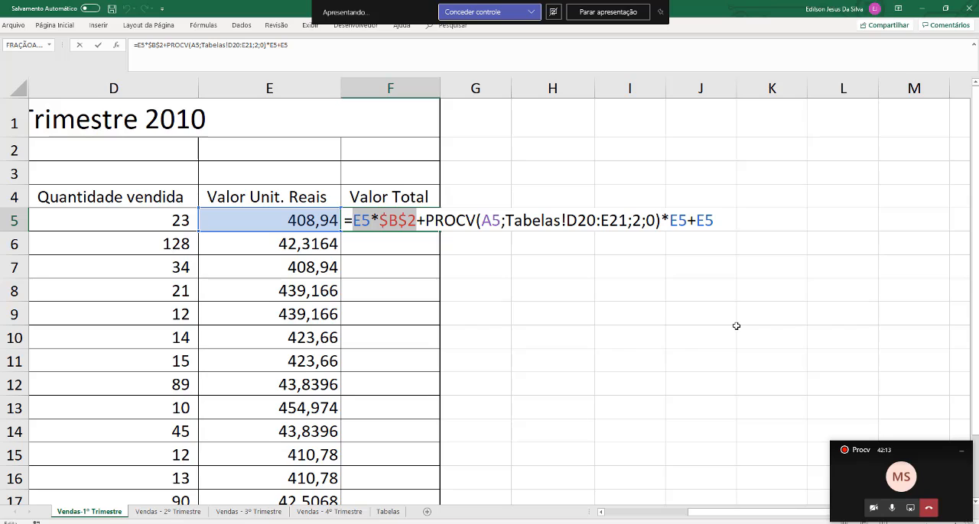
key(Left)
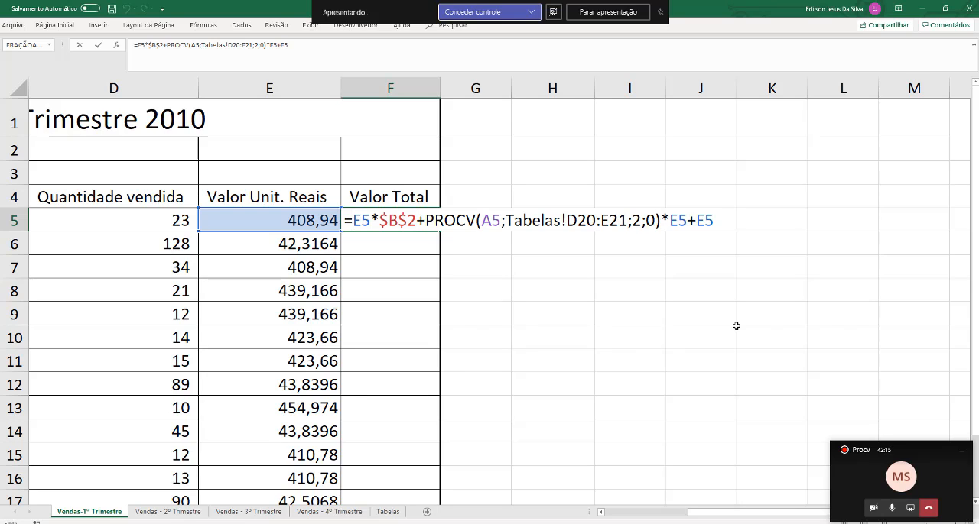
text(()
key(Right)
key(Right)
key(Right)
key(Right)
key(Right)
key(Right)
key(Right)
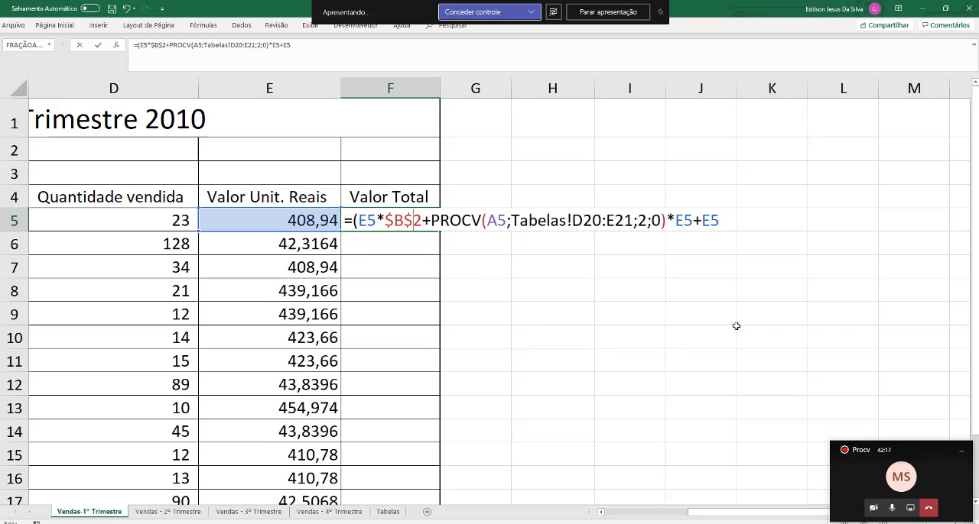
text())
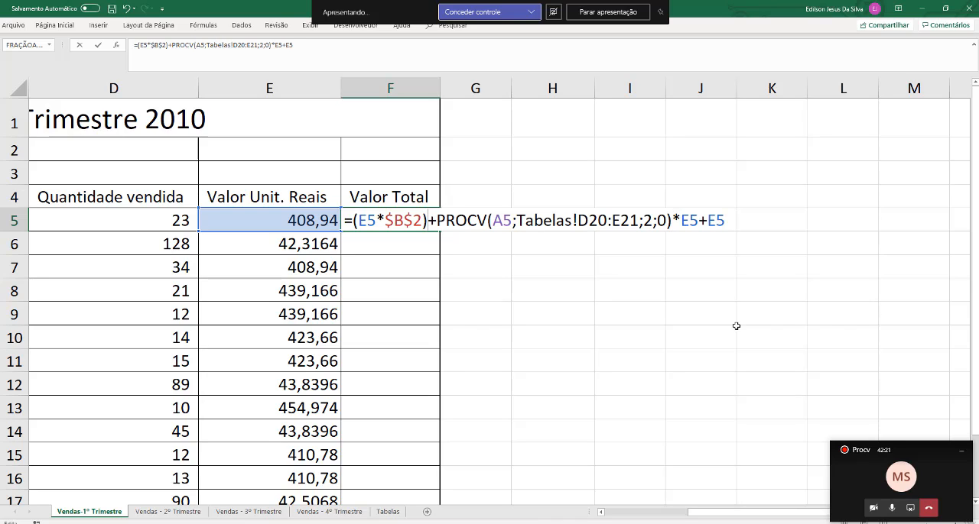
Enclose the branch cost part PROCV(A5;Tabelas!D20:E21;2;0)*E5 of the F5 formula in its own parentheses
key(shift+Left)
key(shift+Left)
key(shift+Left)
key(shift+Left)
key(shift+Left)
key(shift+Left)
key(shift+Left)
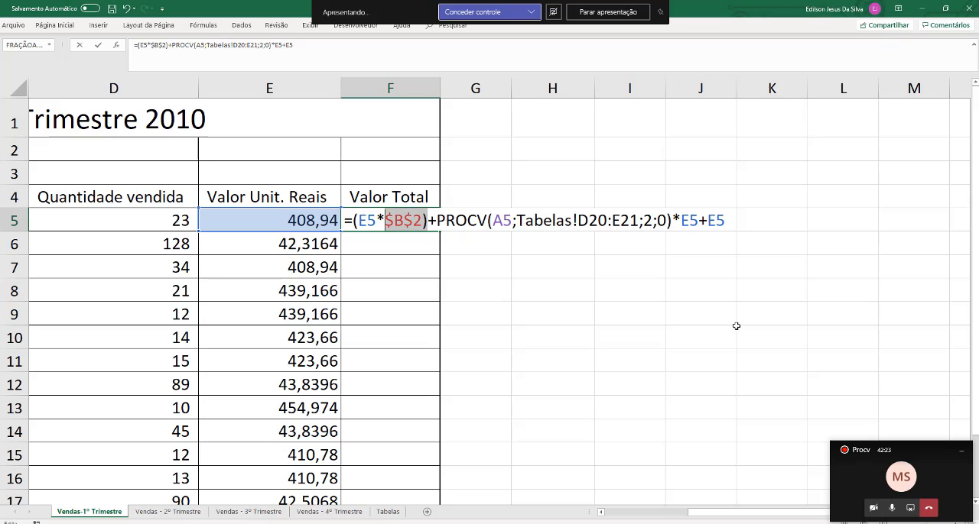
key(shift+Left)
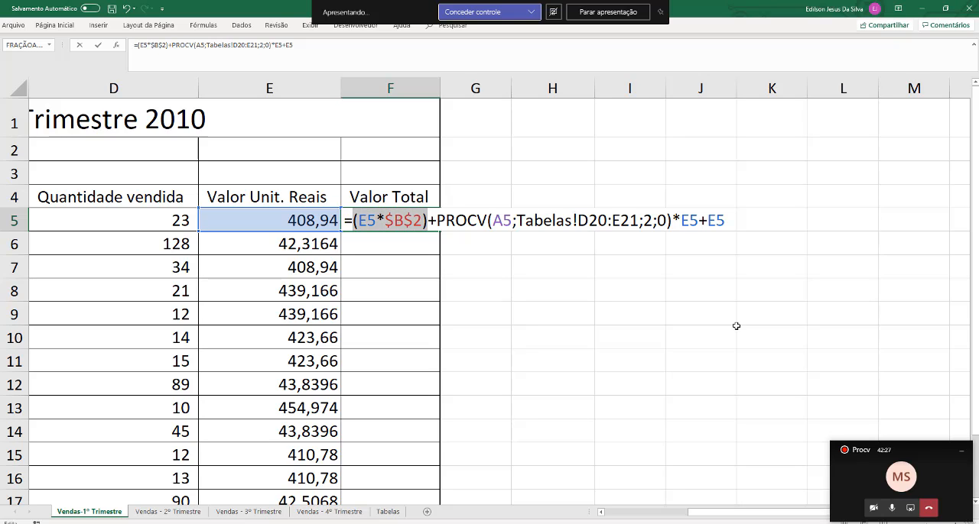
key(Right)
key(Right)
key(Right)
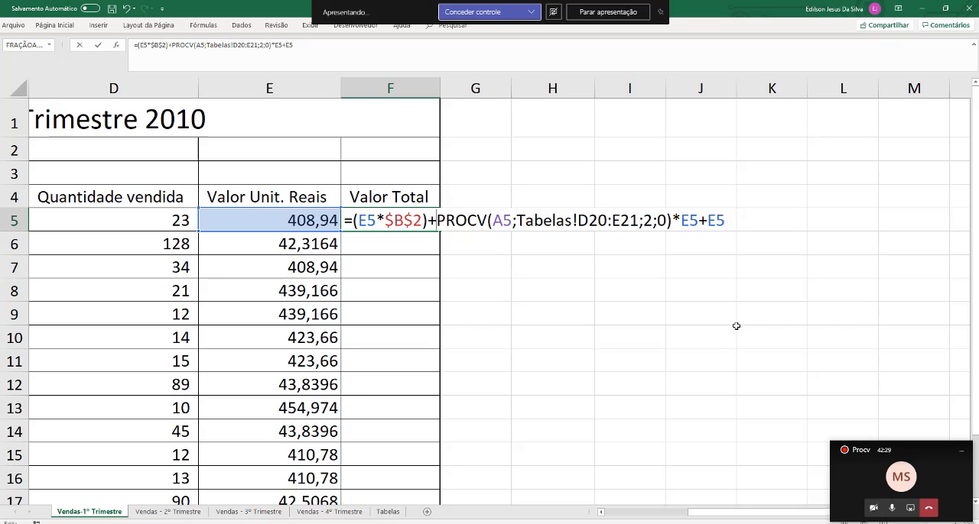
key(shift+Right)
key(shift+Right)
key(shift+Right)
key(shift+Right)
key(shift+Right)
key(shift+Right)
key(shift+Right)
key(shift+Right)
key(shift+Right)
key(shift+Right)
key(shift+Right)
key(shift+Right)
key(shift+Right)
key(shift+Right)
key(shift+Right)
key(shift+Right)
key(shift+Right)
key(shift+Right)
key(shift+Right)
key(shift+Right)
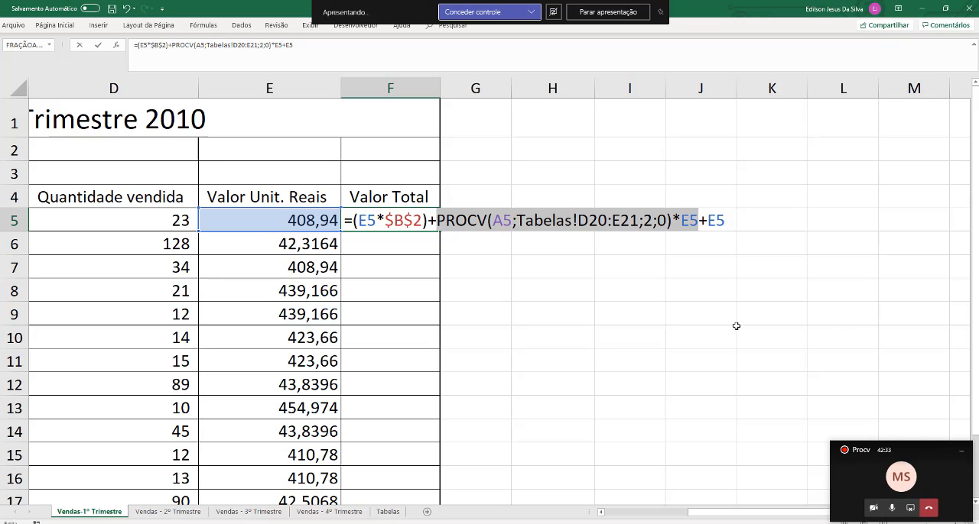
key(Right)
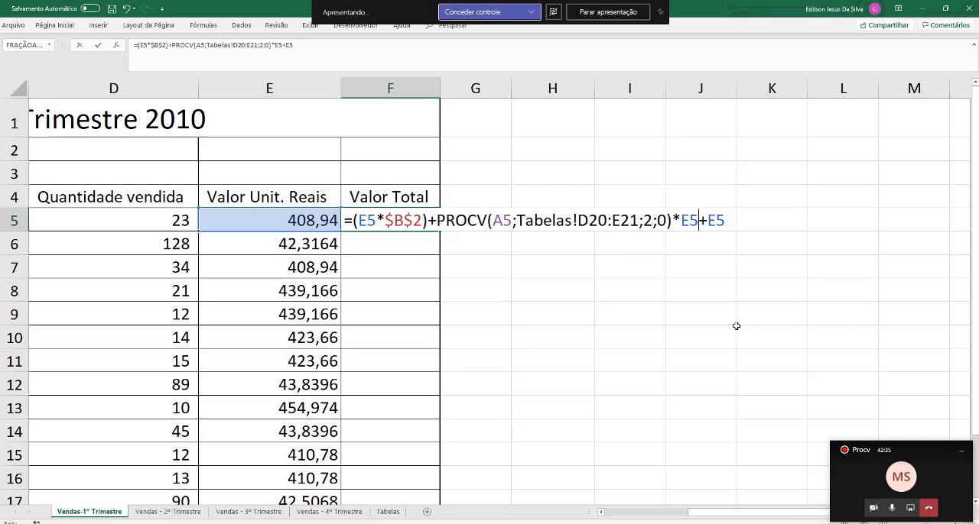
text())
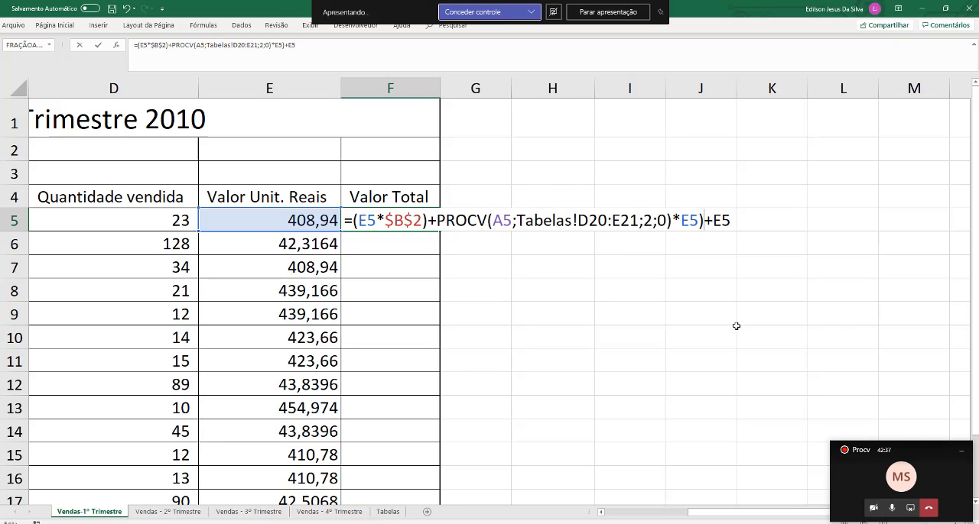
key(Left)
key(Left)
key(Left)
key(Left)
key(Left)
key(Left)
key(Left)
key(Left)
key(Left)
key(Left)
key(Left)
key(Left)
key(Left)
key(Left)
key(Left)
key(Left)
key(Left)
key(Left)
key(Left)
key(Left)
Insert spaces around the first plus sign and before +E5 to separate the three parts of the F5 formula
key(Left)
key(Left)
key(Left)
key(Left)
key(Left)
key(Left)
key(Left)
key(Left)
key(Left)
key(Left)
text(()
key(Left)
key(Left)
key(Left)
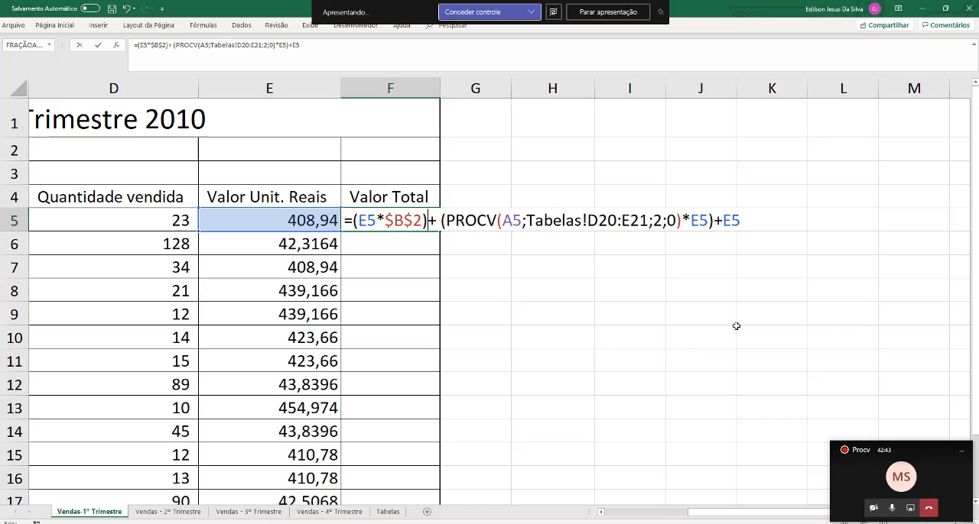
key(Right)
key(Right)
key(Right)
key(Right)
key(Right)
key(Right)
key(Right)
key(Right)
key(Right)
key(Right)
key(Right)
key(Right)
key(Right)
key(Right)
key(Right)
key(Right)
key(Right)
key(Right)
key(Right)
key(Right)
key(Right)
key(Right)
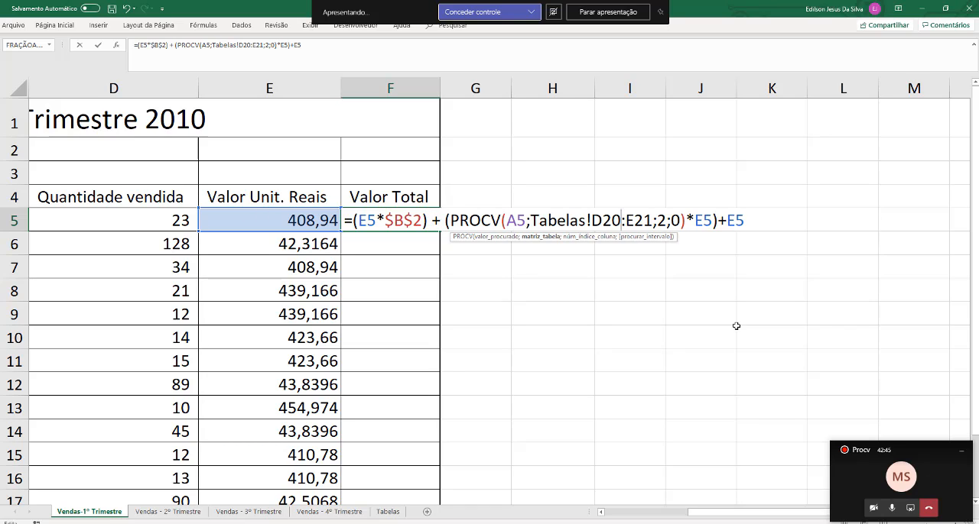
key(Right)
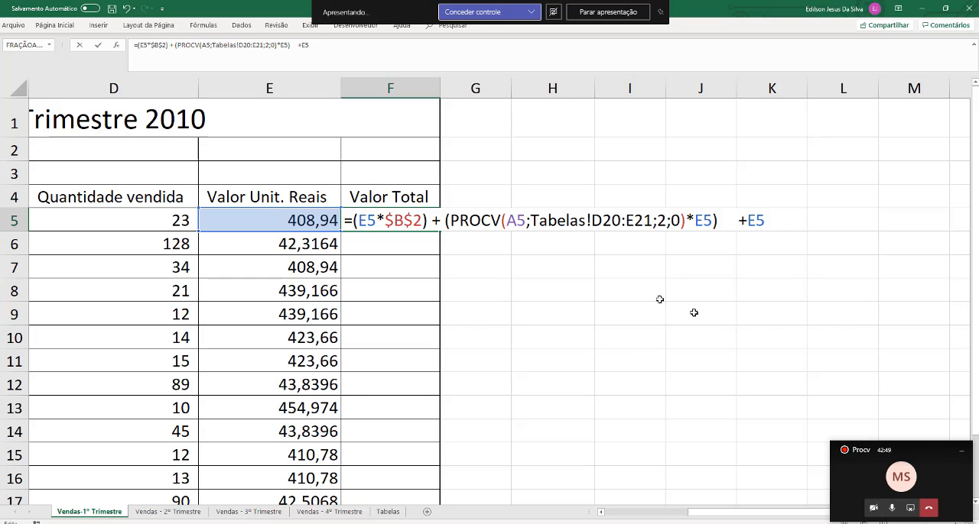
Highlight the PROCV branch cost part and the final E5 in the F5 formula for review, and confirm the formula
click(452, 222)
drag(452, 222, 719, 216)
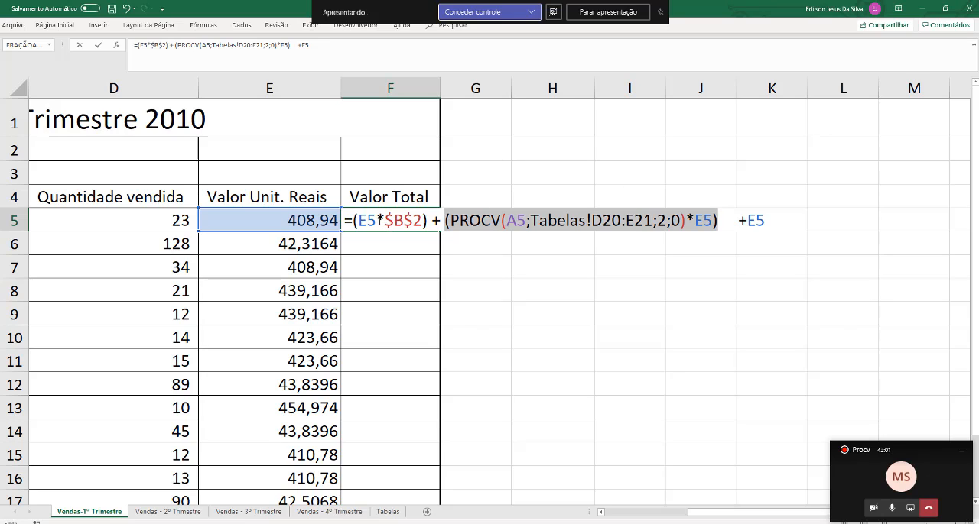
drag(384, 220, 705, 219)
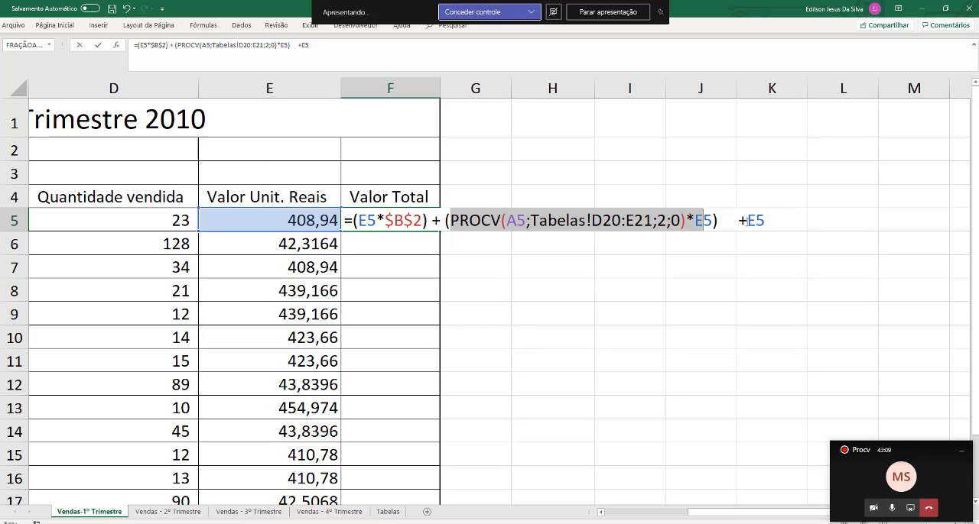
drag(747, 221, 765, 221)
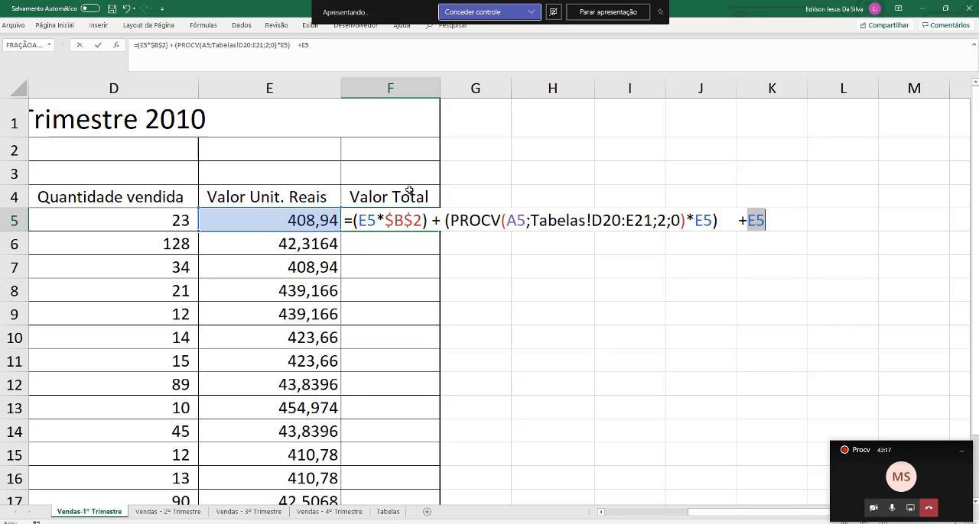
key(Return)
key(Up)
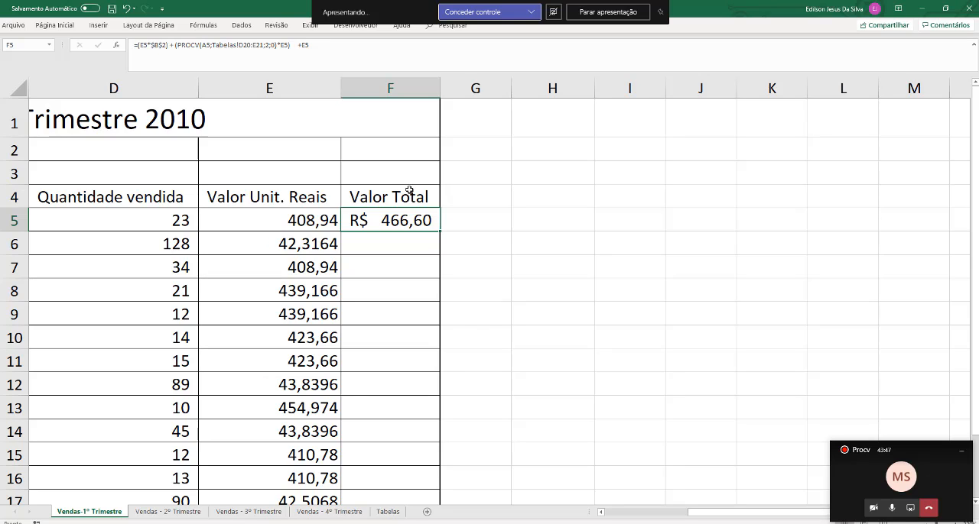
Make the PROCV table range in the F5 formula absolute as $D$20:$E$21 and confirm it
key(F2)
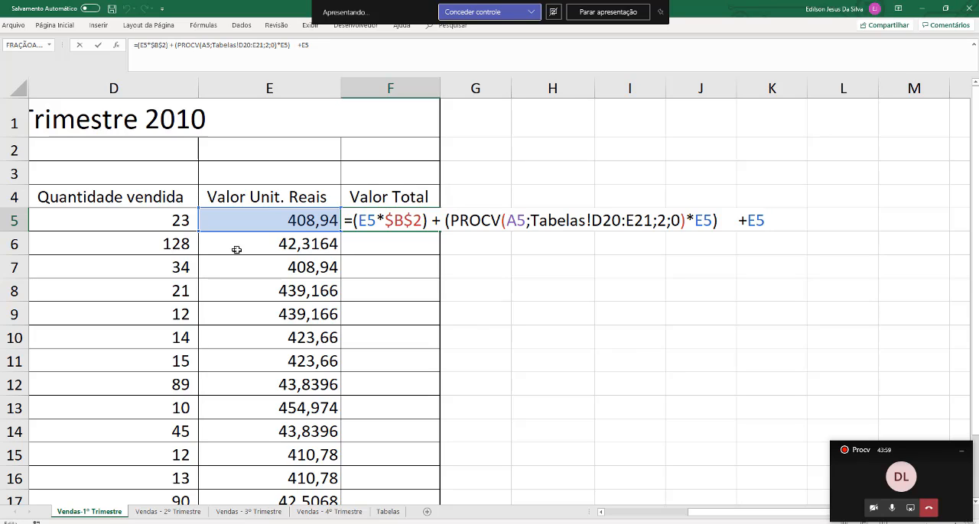
drag(592, 221, 652, 221)
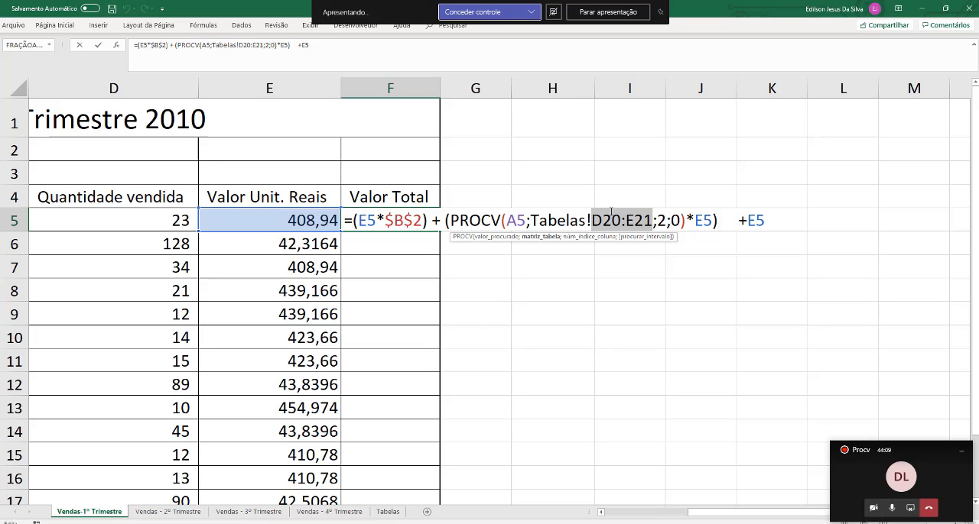
key(F4)
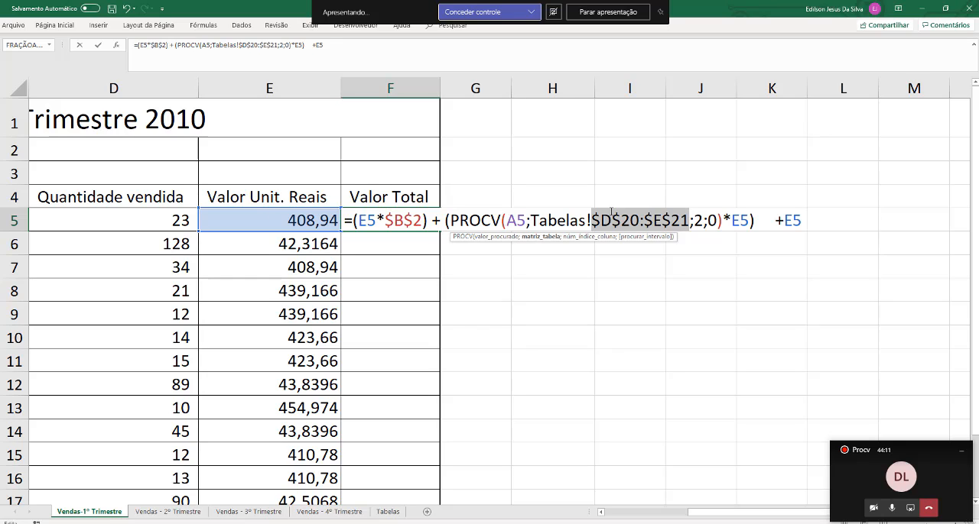
key(Return)
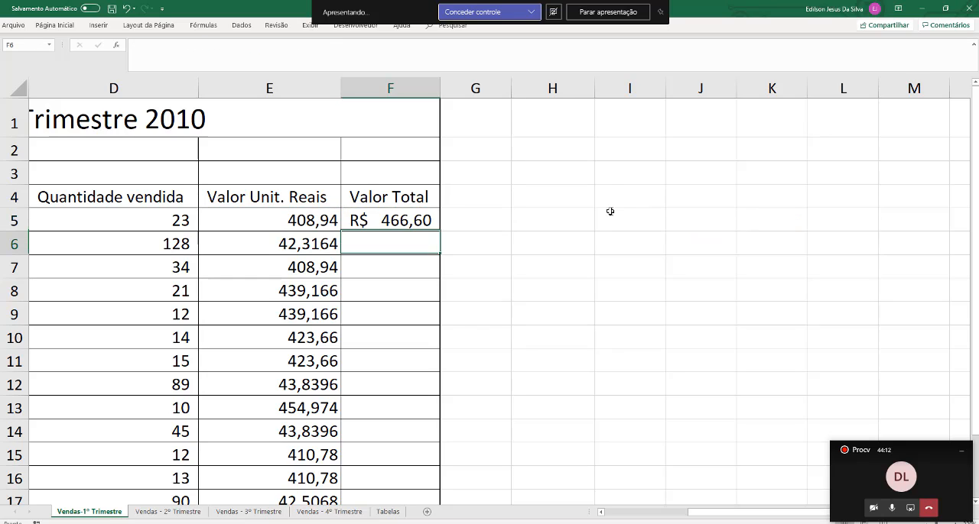
Fill the Valor Total formula from F5 down to F18
click(437, 222)
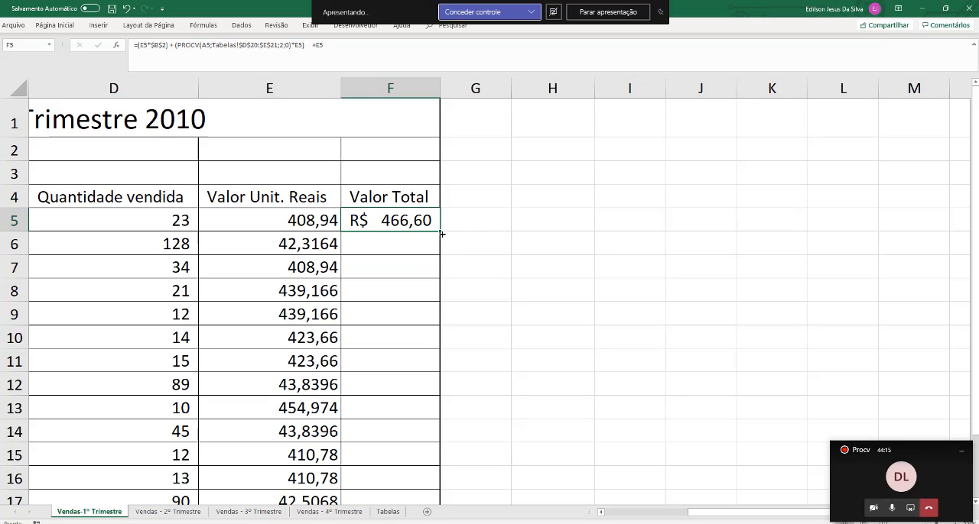
drag(442, 235, 407, 469)
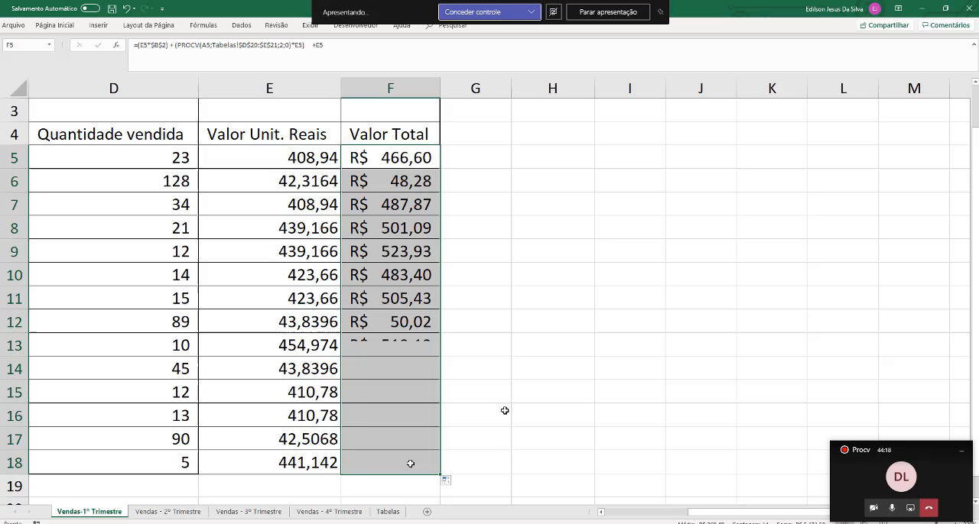
click(605, 231)
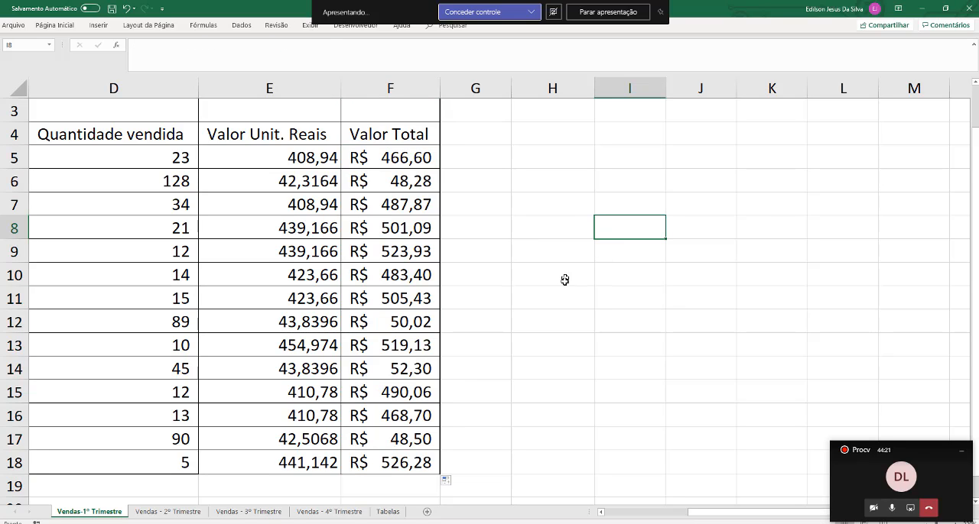
Examine the copied Valor Total results by branch, month and product in rows 15, 16, 10 and 9
click(424, 393)
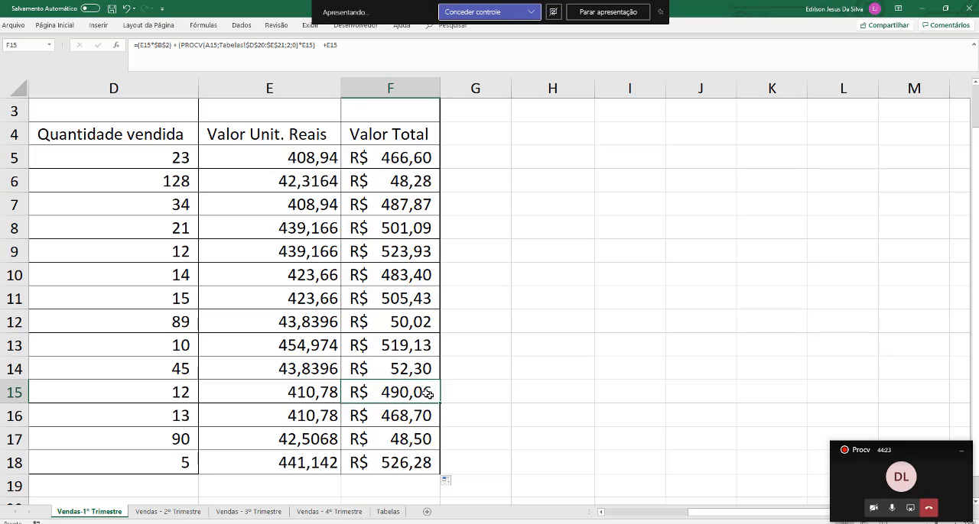
drag(424, 393, 11, 391)
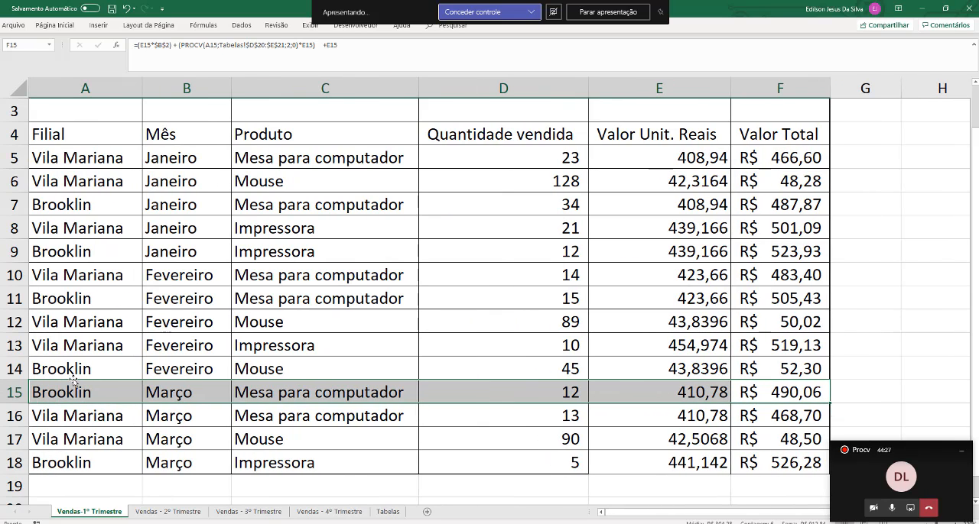
scroll(75, 378, down, 1)
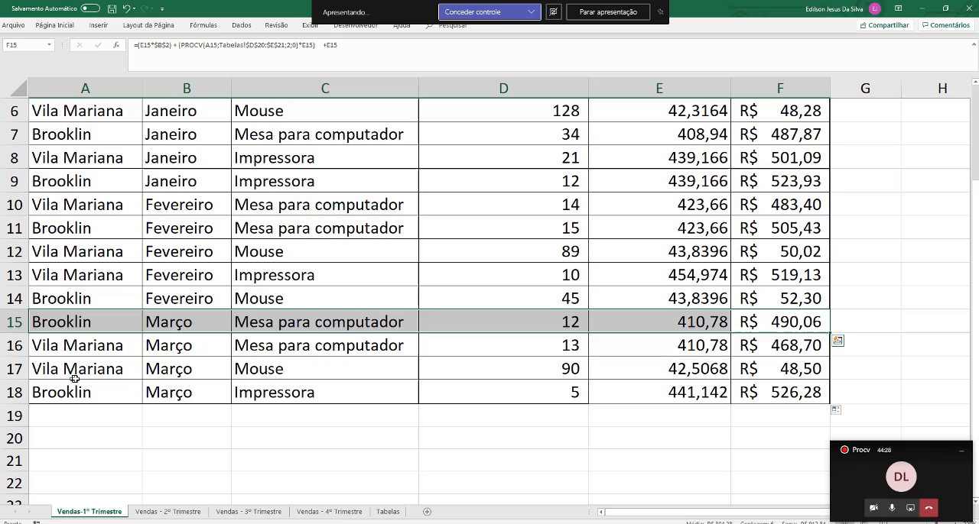
click(9, 346)
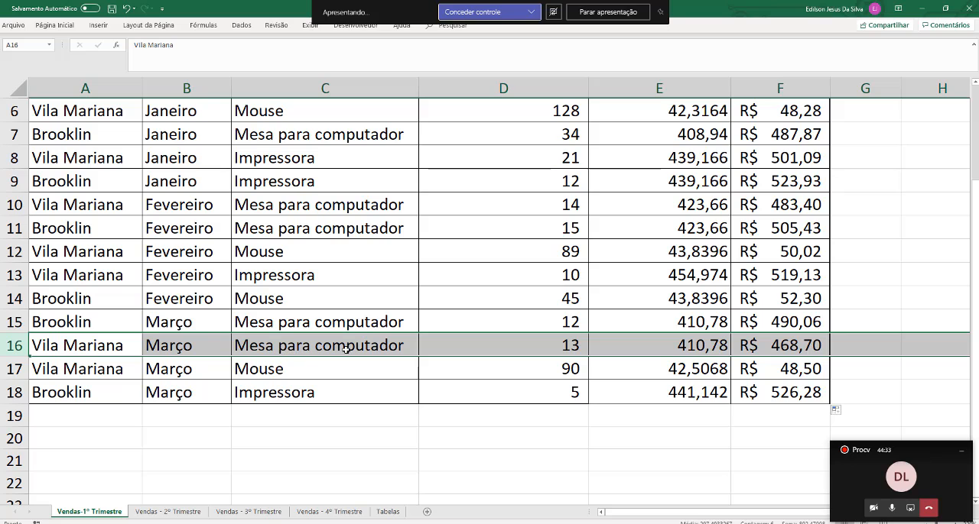
click(795, 345)
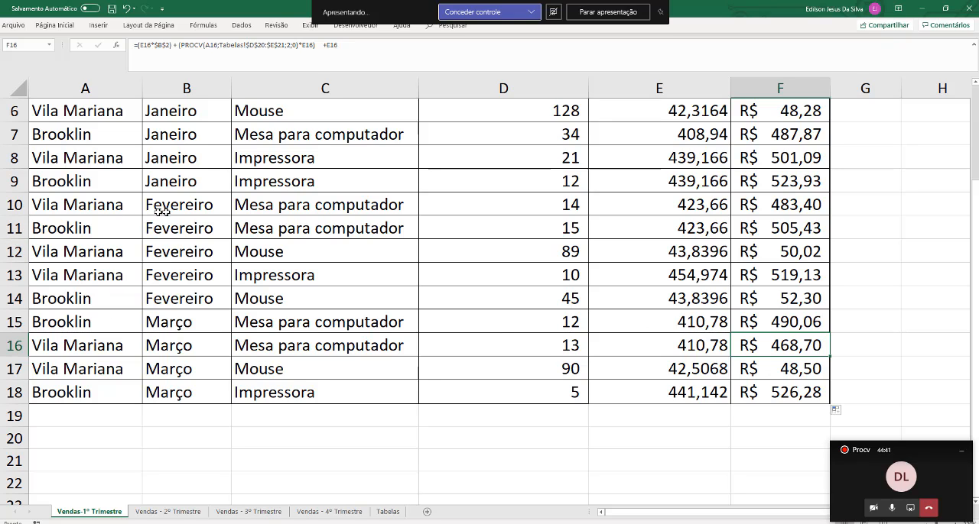
click(9, 200)
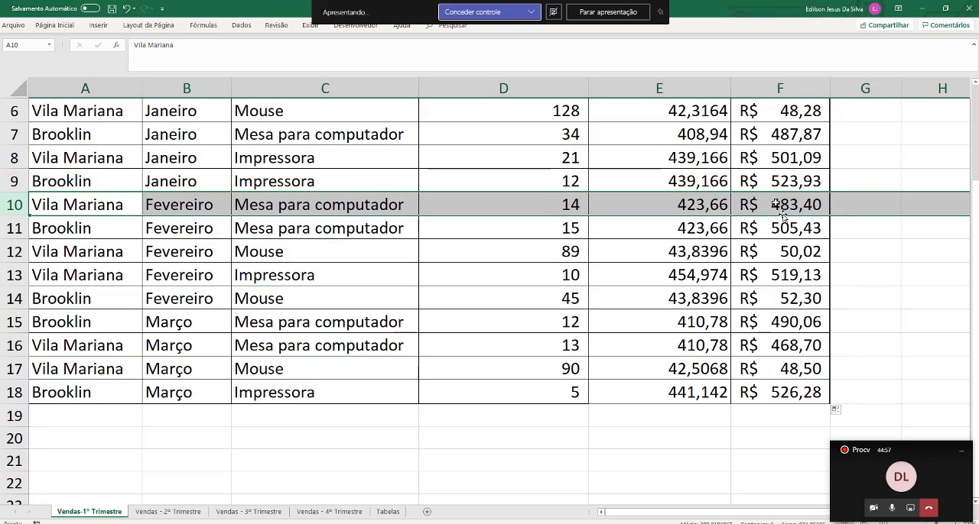
click(92, 182)
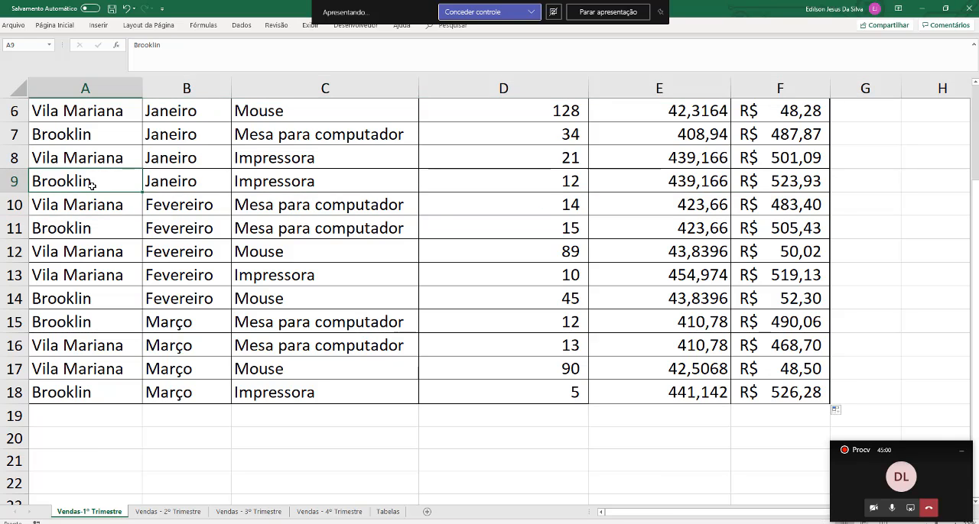
drag(92, 185, 775, 187)
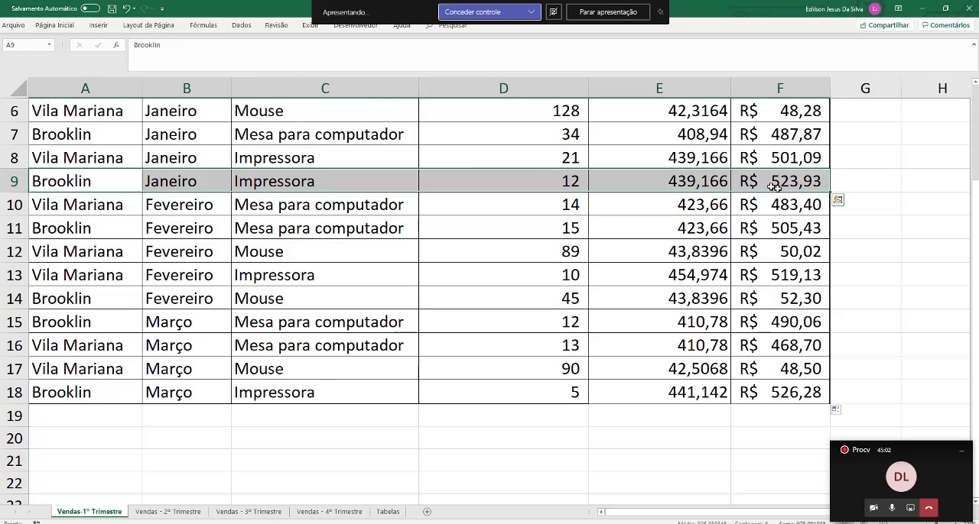
Review the branch cost table on the Tabelas sheet, and return to the full first-quarter sales table
click(385, 513)
click(623, 274)
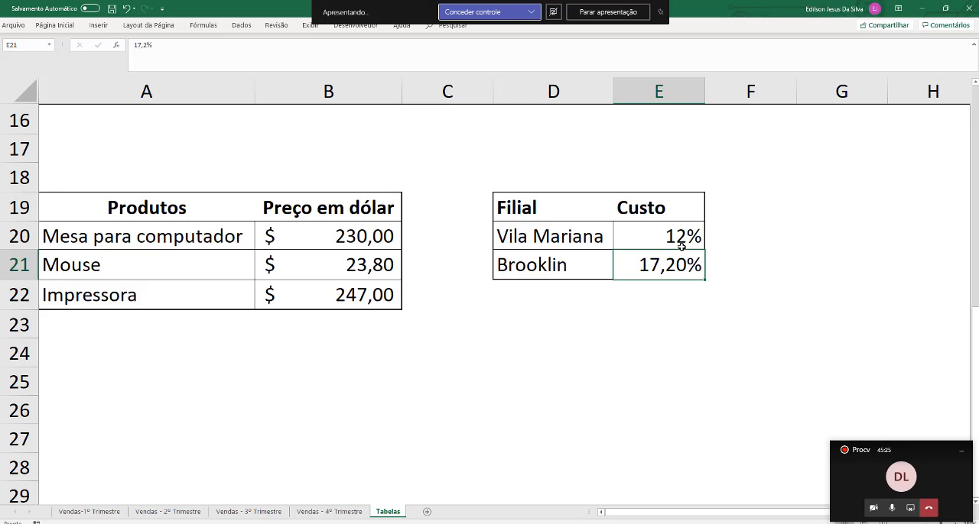
click(90, 513)
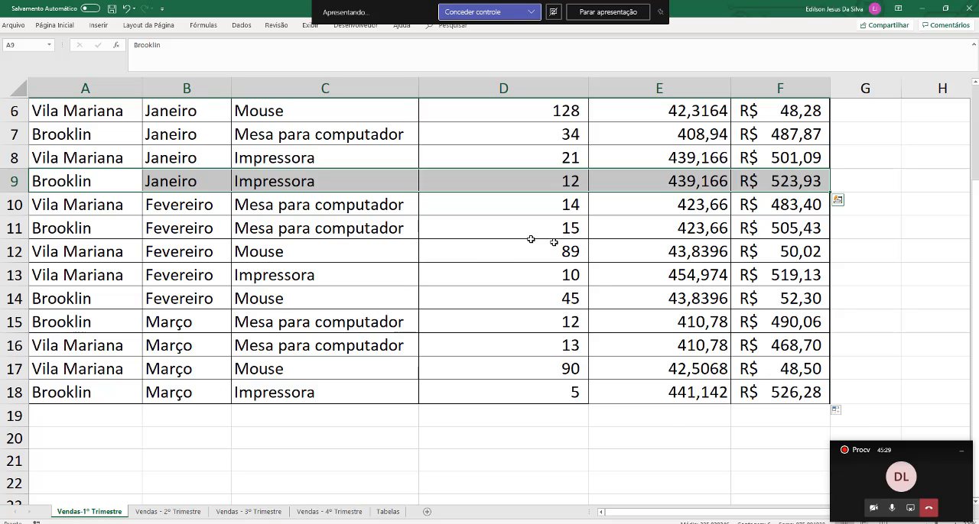
scroll(565, 241, down, 3)
scroll(564, 242, down, 2)
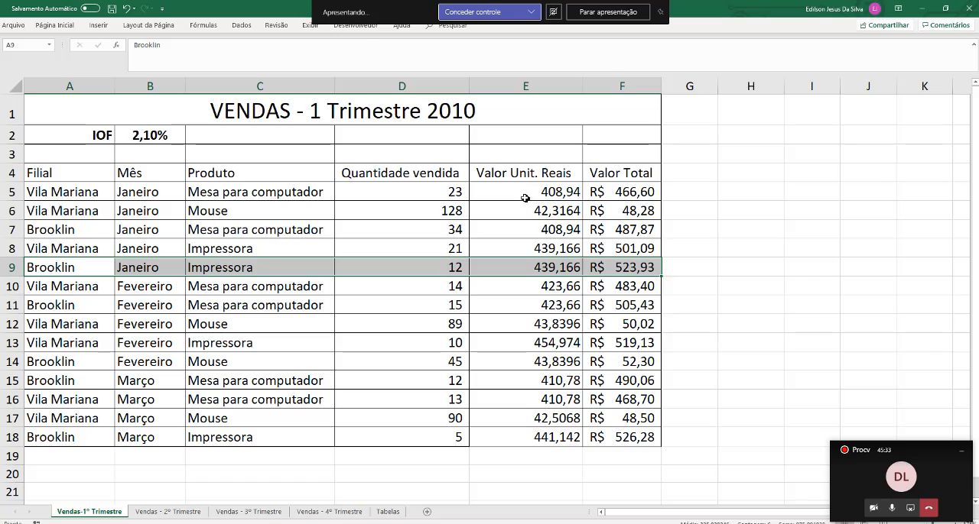
Format the Valor Unit. Reais and Valor Total values in E5:F18 as R$ Português (Brasil) accounting currency
mouse_move(524, 198)
mouse_down()
mouse_move(623, 229)
mouse_move(635, 441)
mouse_up()
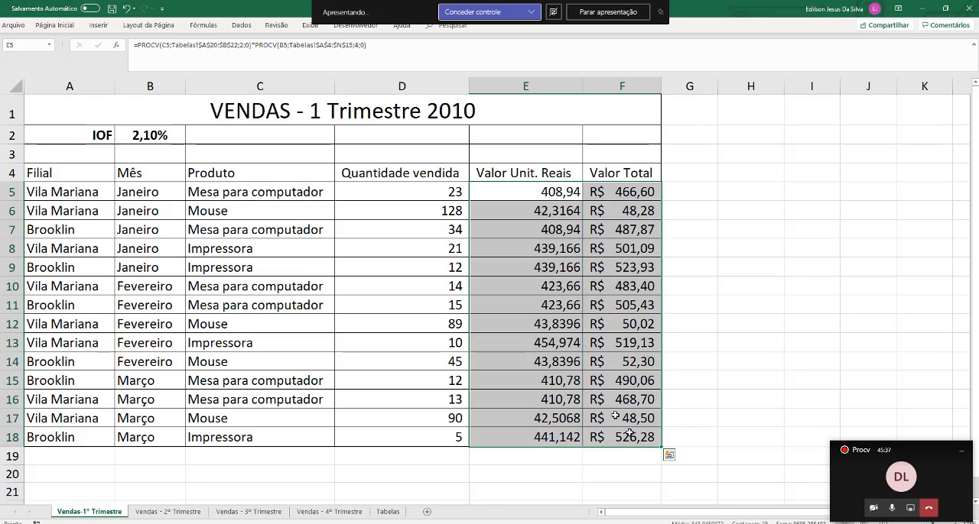
mouse_move(498, 193)
mouse_down()
mouse_move(471, 200)
mouse_move(652, 208)
mouse_move(626, 206)
mouse_move(646, 438)
mouse_up()
double_click(47, 23)
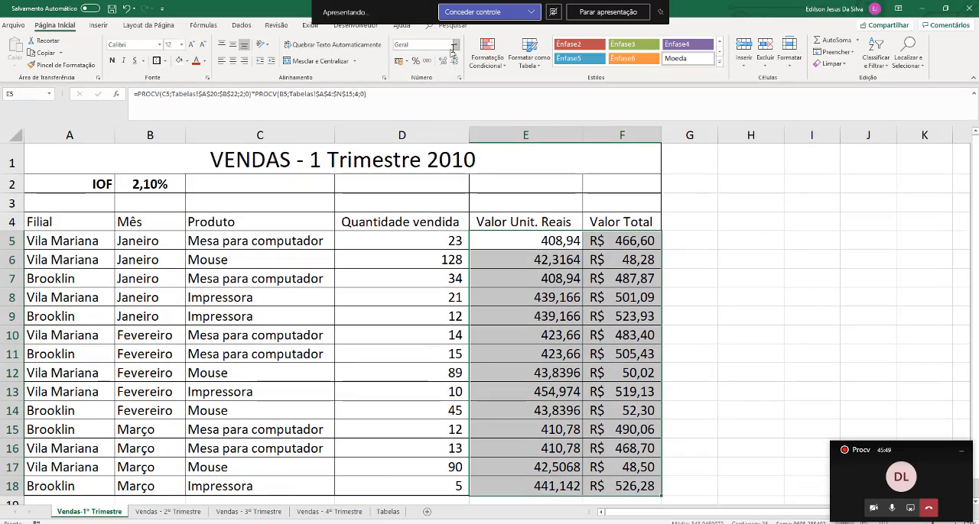
click(405, 62)
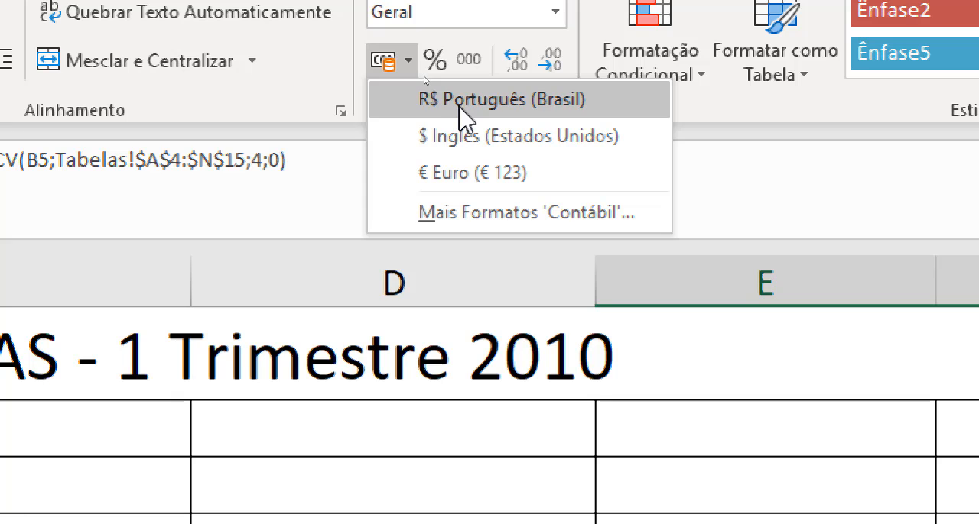
click(457, 107)
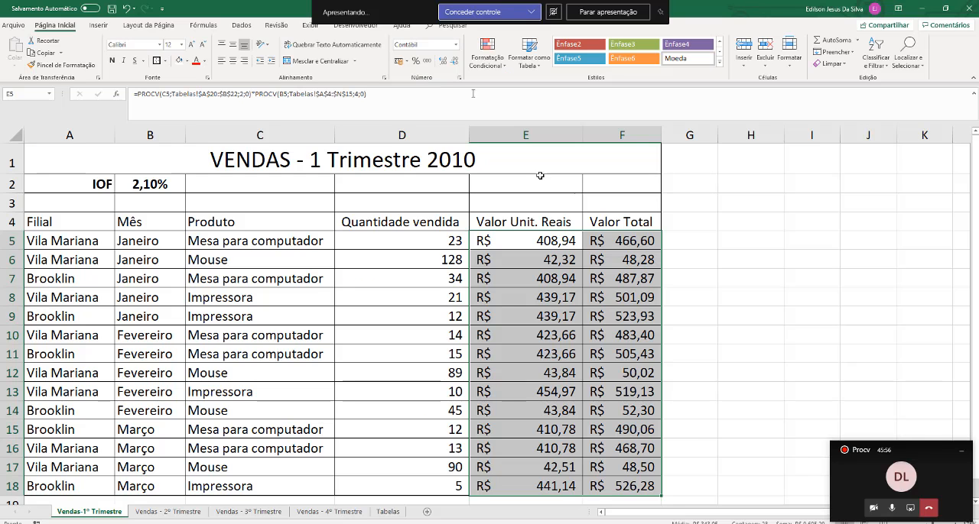
click(589, 291)
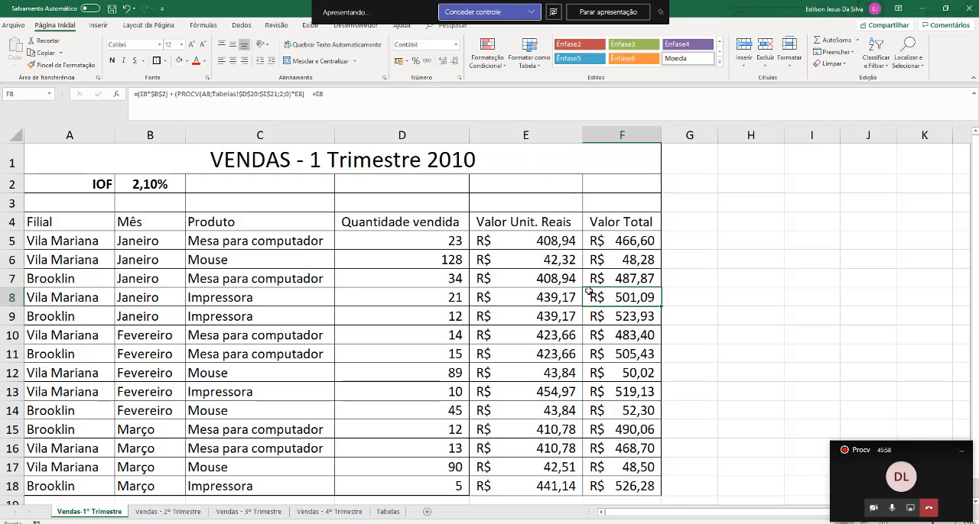
scroll(588, 291, down, 1)
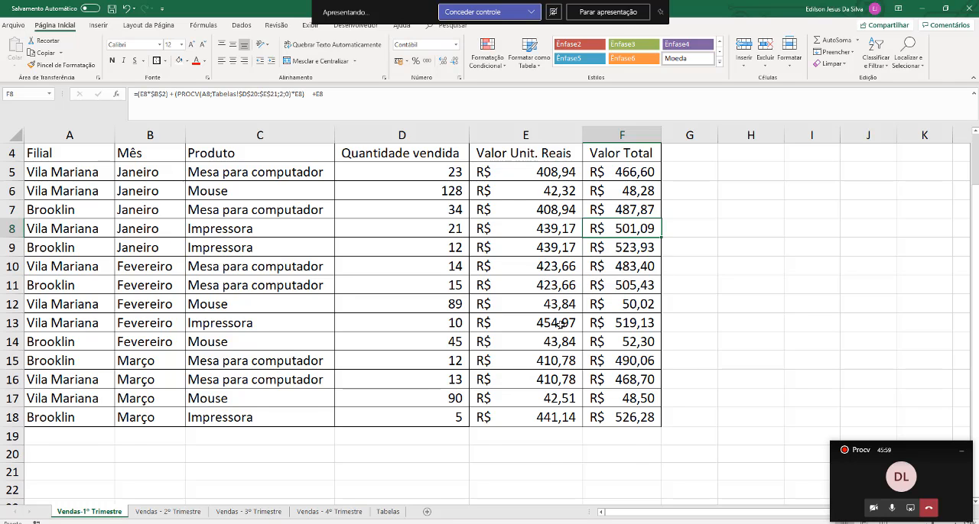
scroll(560, 325, up, 1)
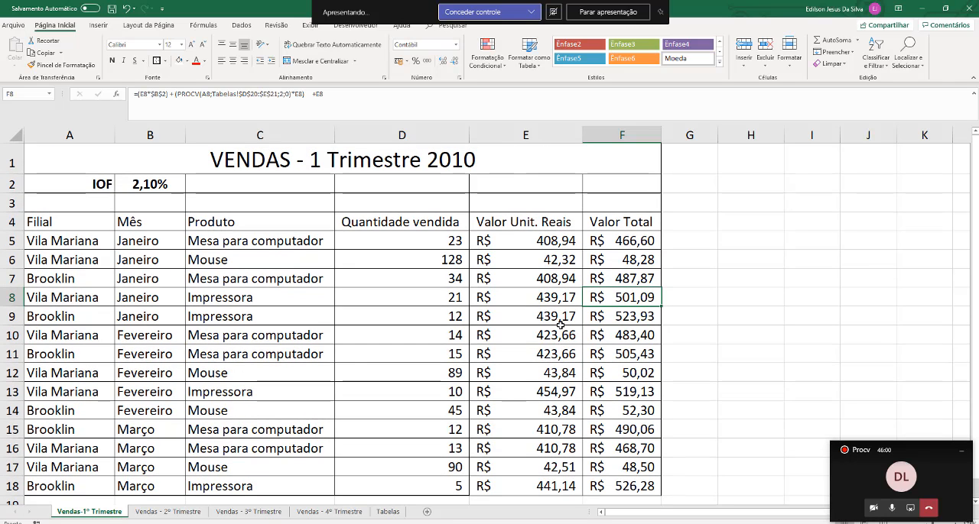
Examine the months on the second-quarter sales sheet and the April to June dollar quotations through 2010 on the Tabelas sheet
click(152, 515)
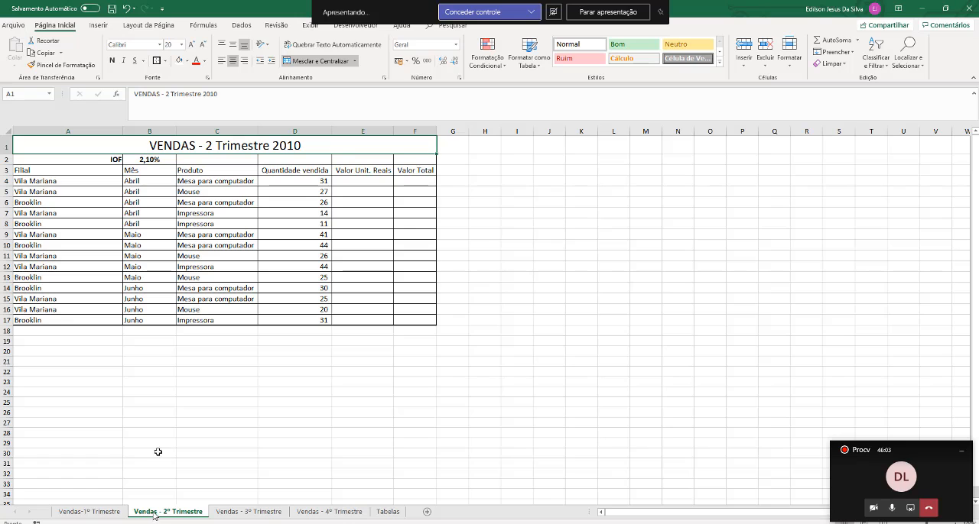
scroll(356, 192, up, 5)
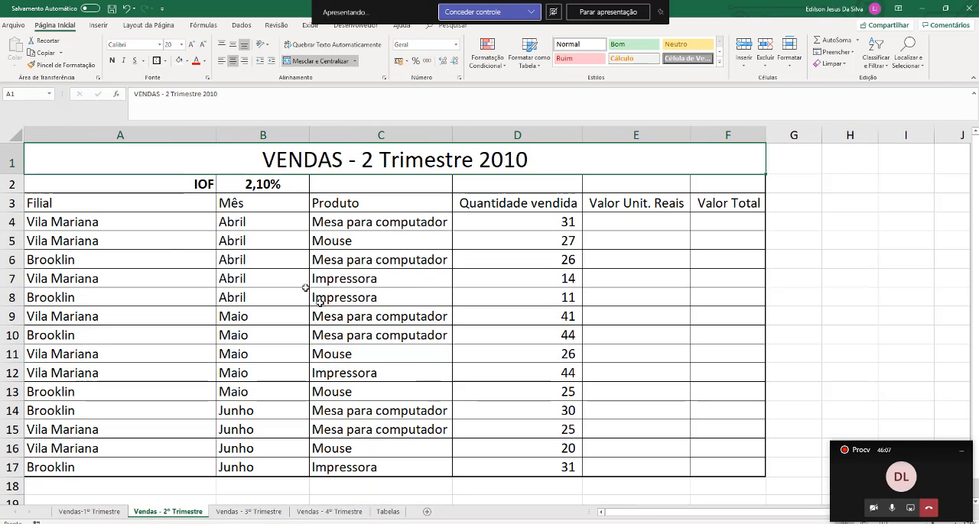
click(281, 218)
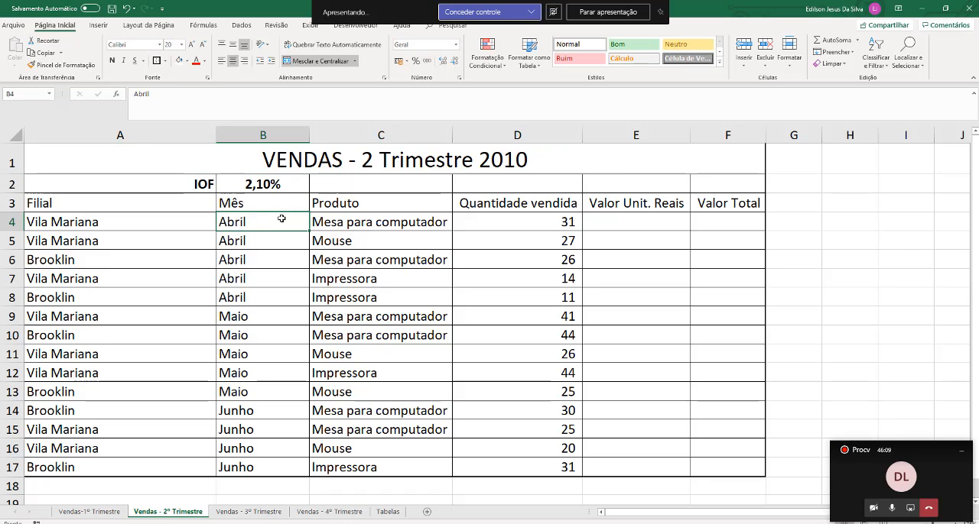
drag(282, 219, 262, 273)
click(387, 514)
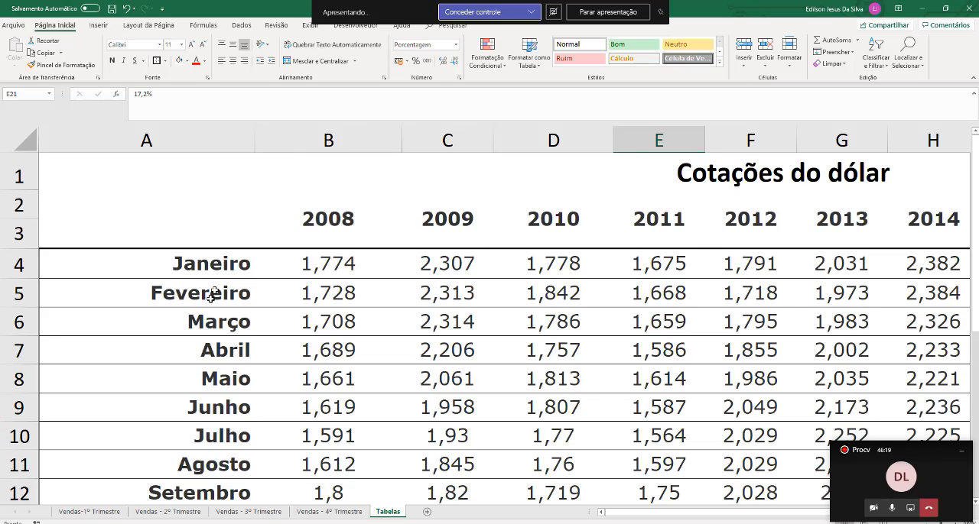
drag(209, 369, 562, 352)
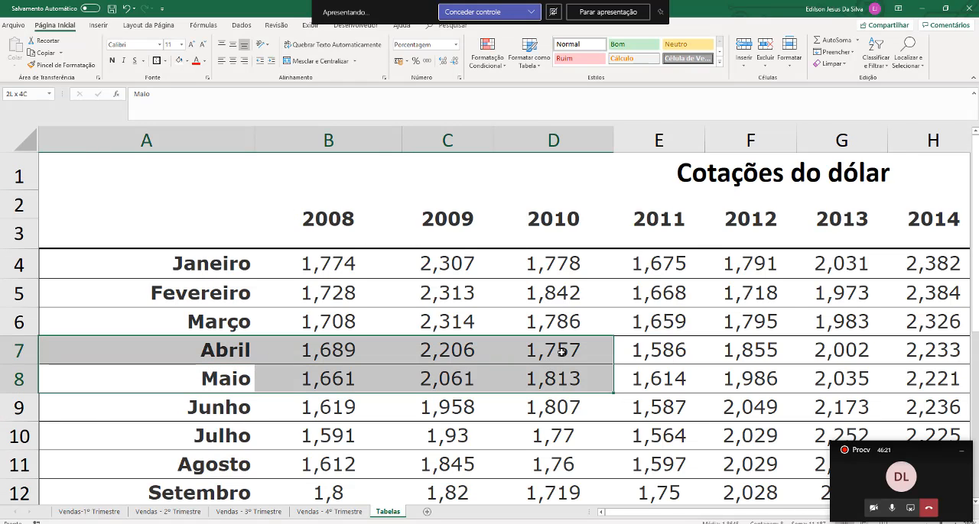
drag(562, 411, 166, 345)
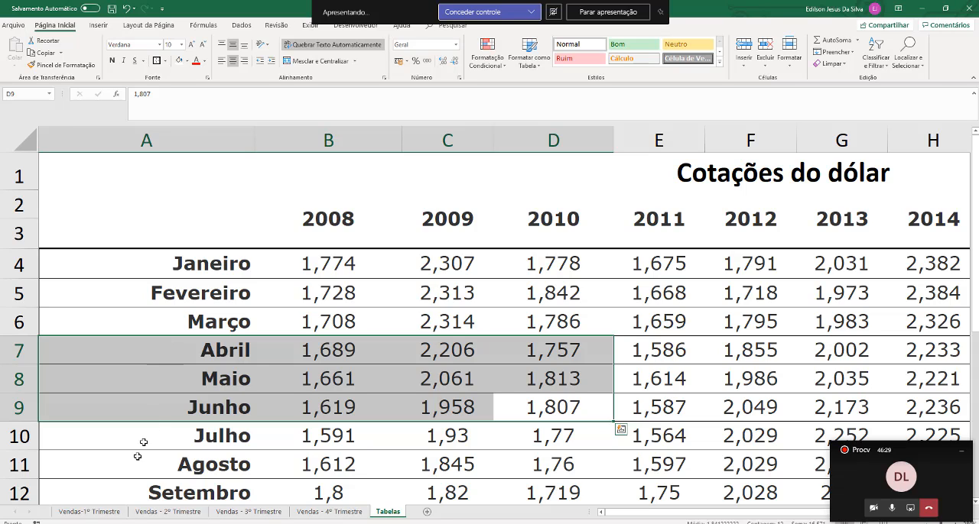
Narrow the Quantidade vendida column on the Vendas - 2º Trimestre sheet
click(167, 511)
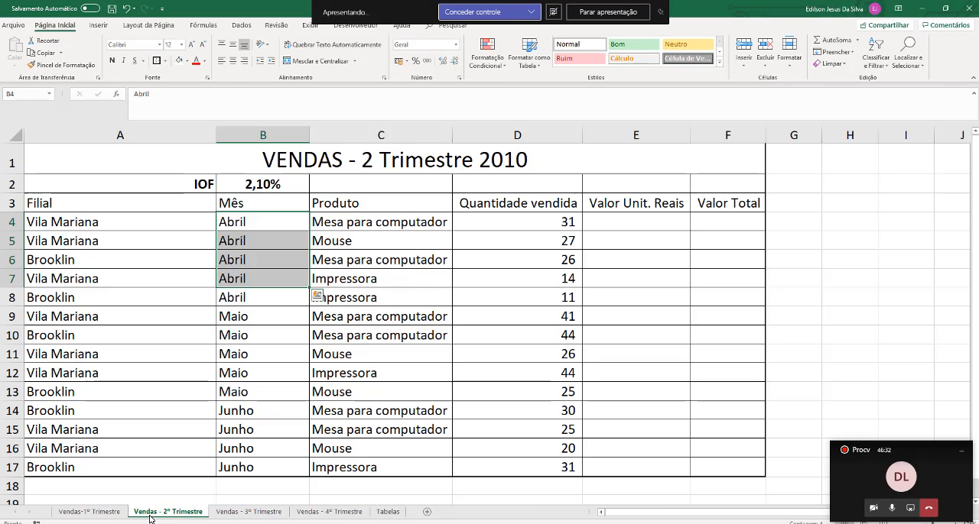
click(635, 221)
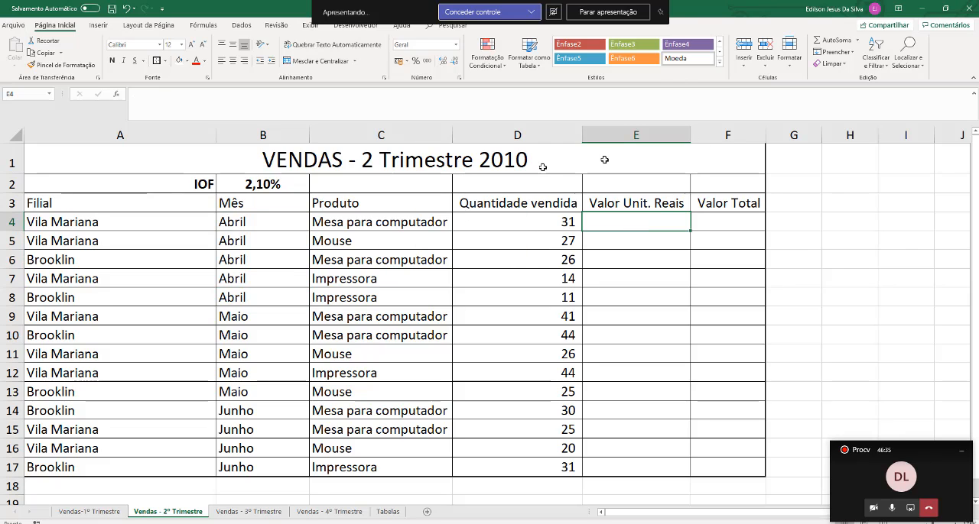
drag(583, 136, 505, 141)
Start a PROCV formula in E4 with C4 as the lookup value and Tabelas!A20:B22 as the table range
text(=)
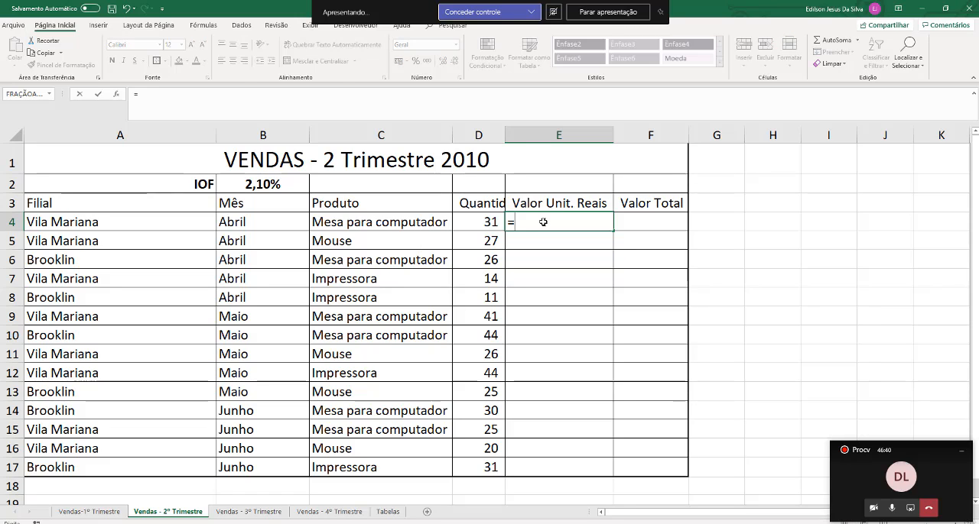
text(PROCV()
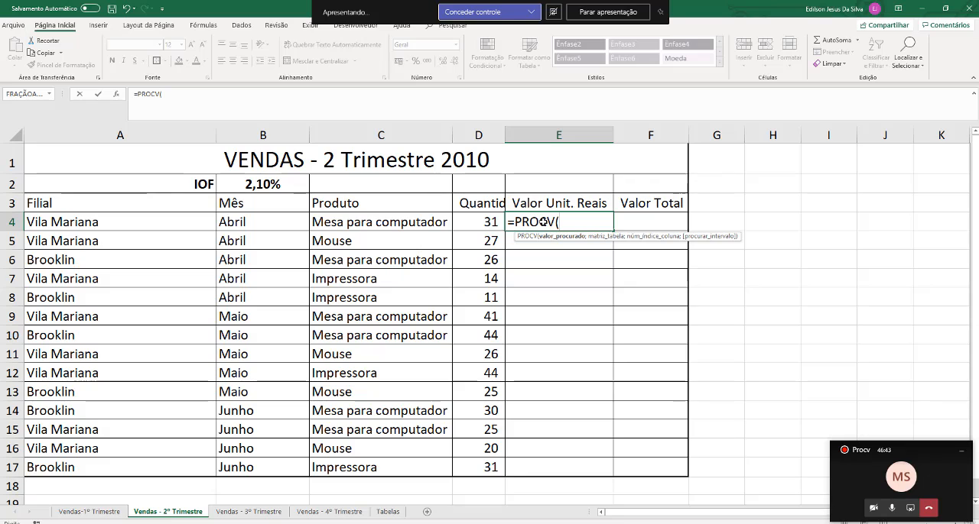
click(379, 224)
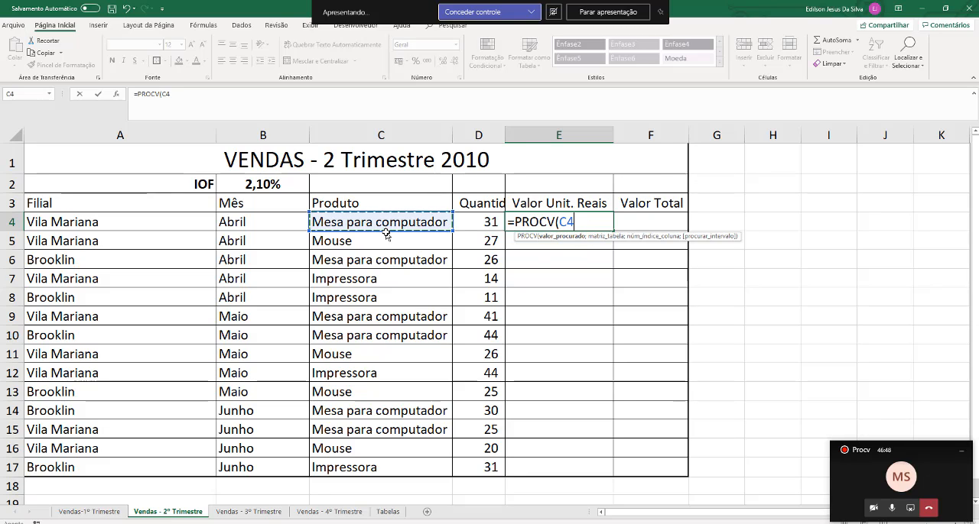
text(;)
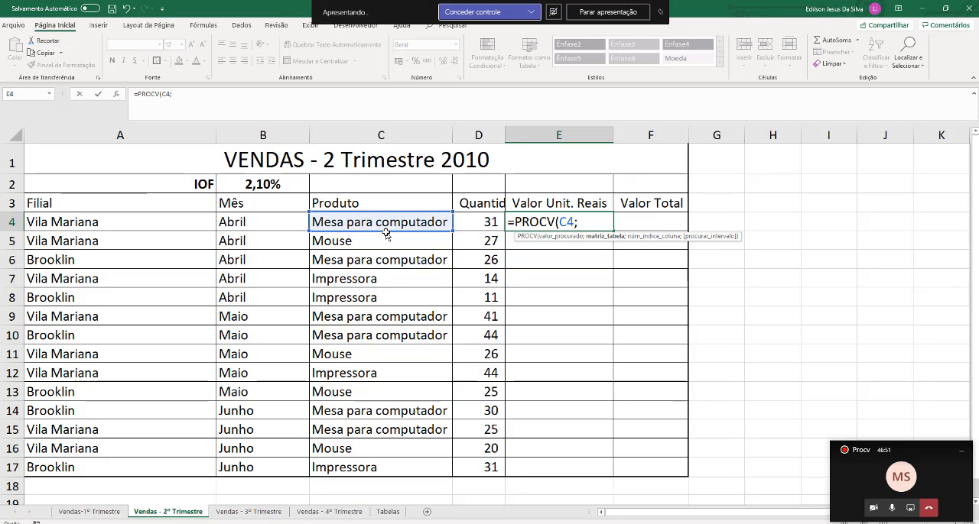
click(387, 512)
scroll(255, 357, down, 5)
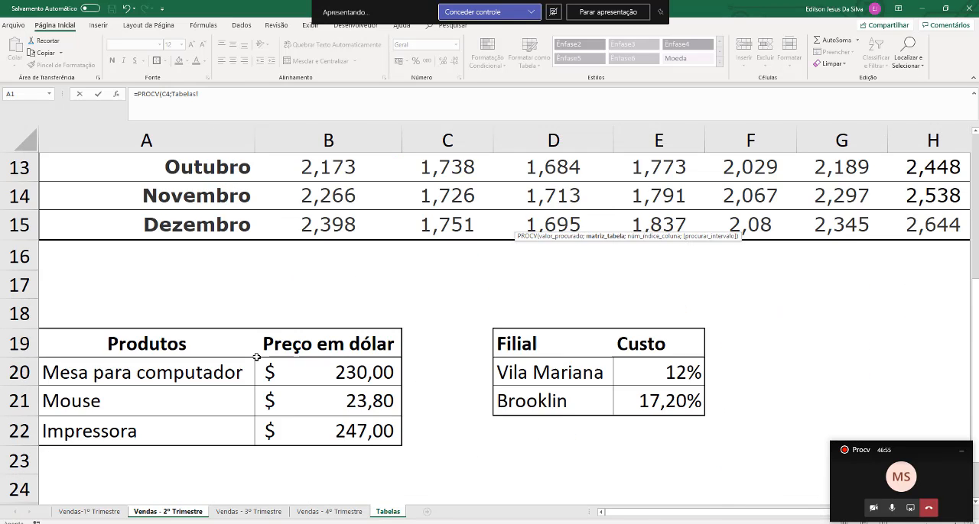
drag(128, 288, 320, 351)
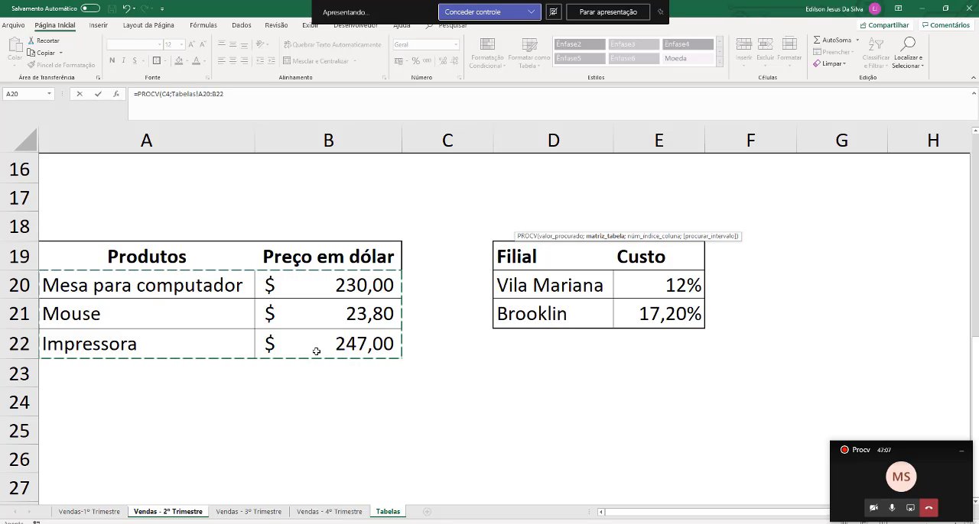
Complete the E4 PROCV with column index 2 and exact match 0, and confirm the formula
text(;2)
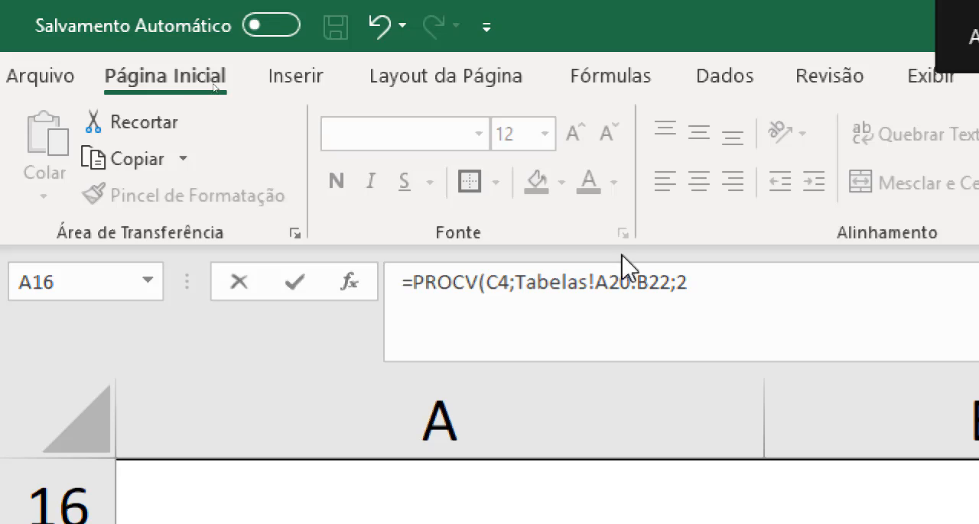
click(704, 280)
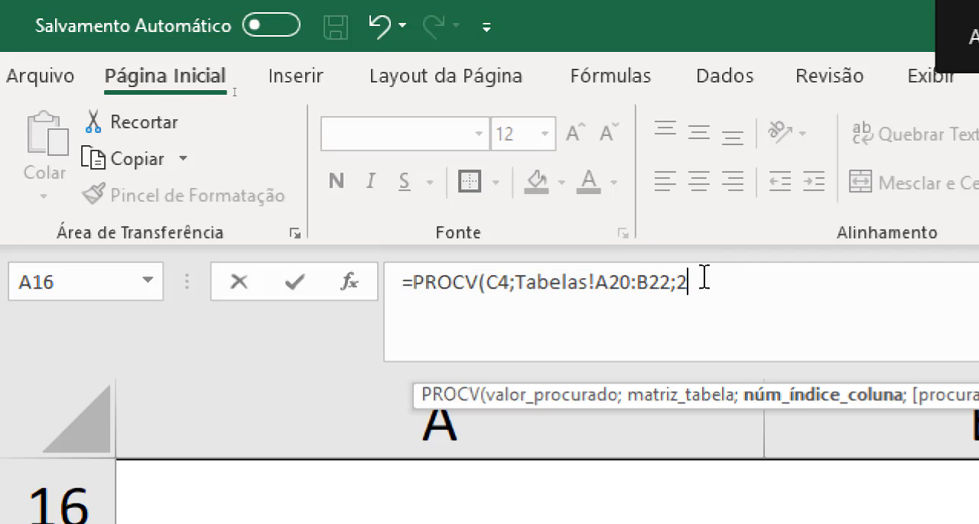
text(;)
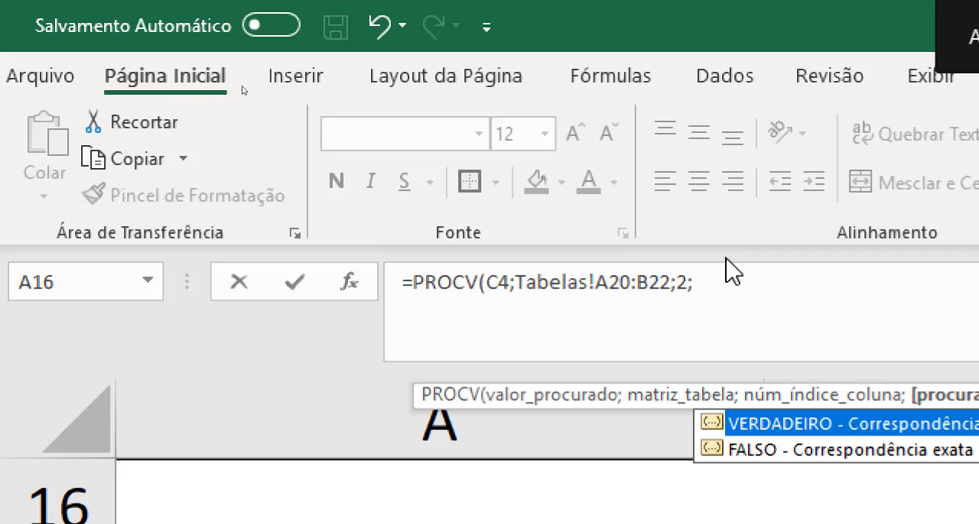
text(0)
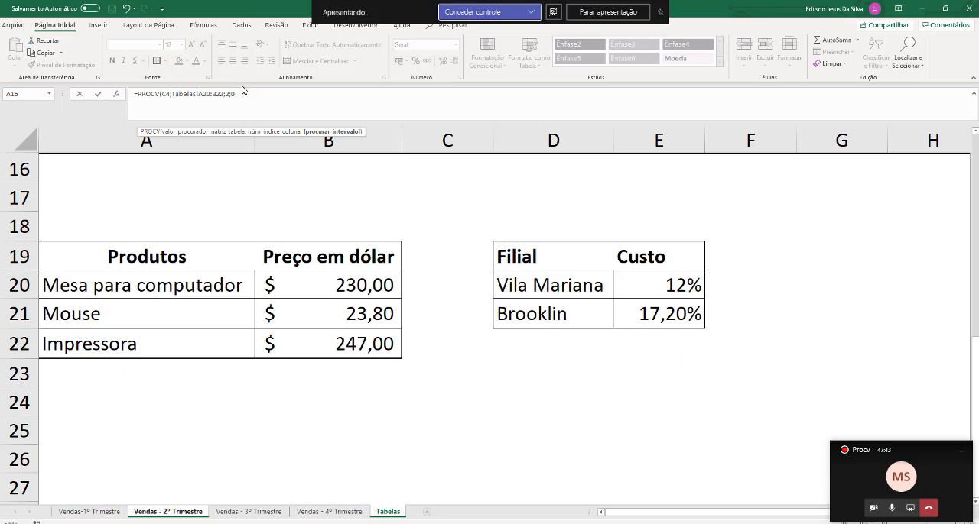
text())
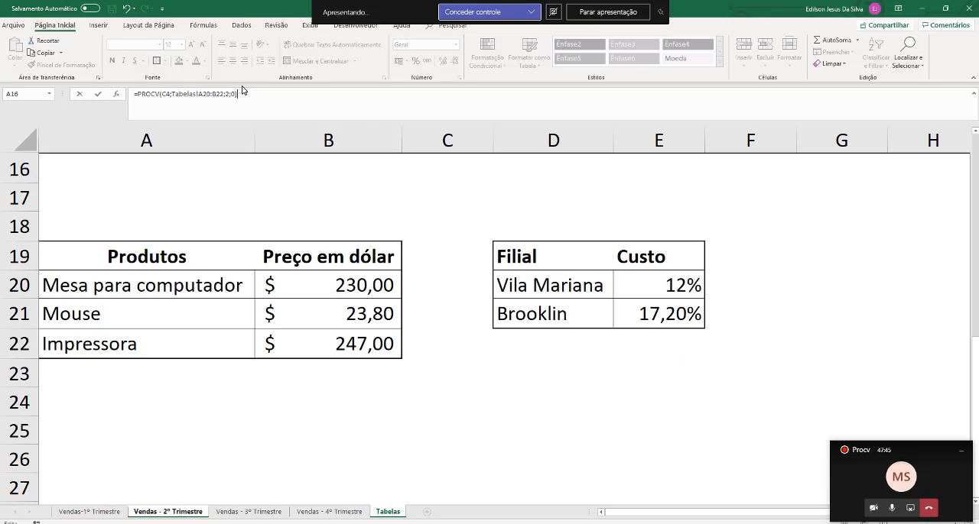
key(Return)
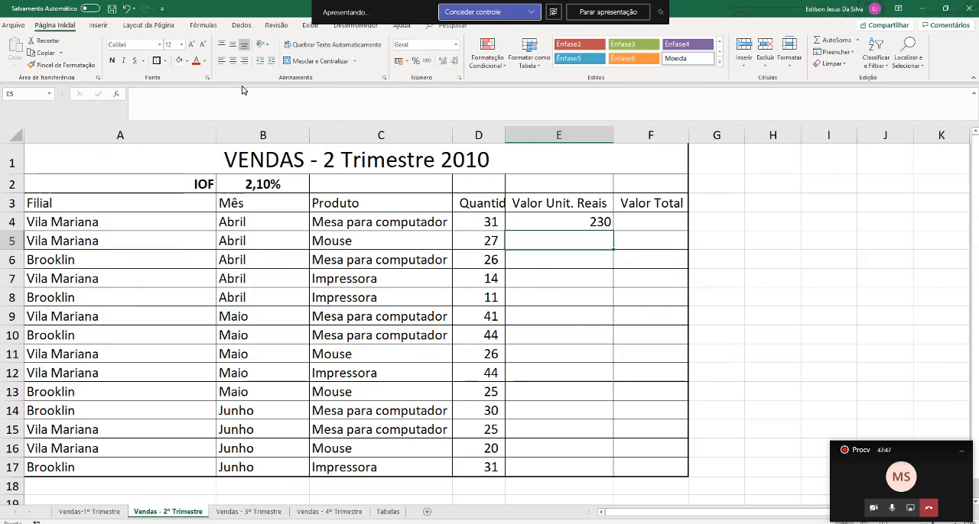
Make the PROCV table range in the E4 formula absolute as $A$20:$B$22
click(557, 223)
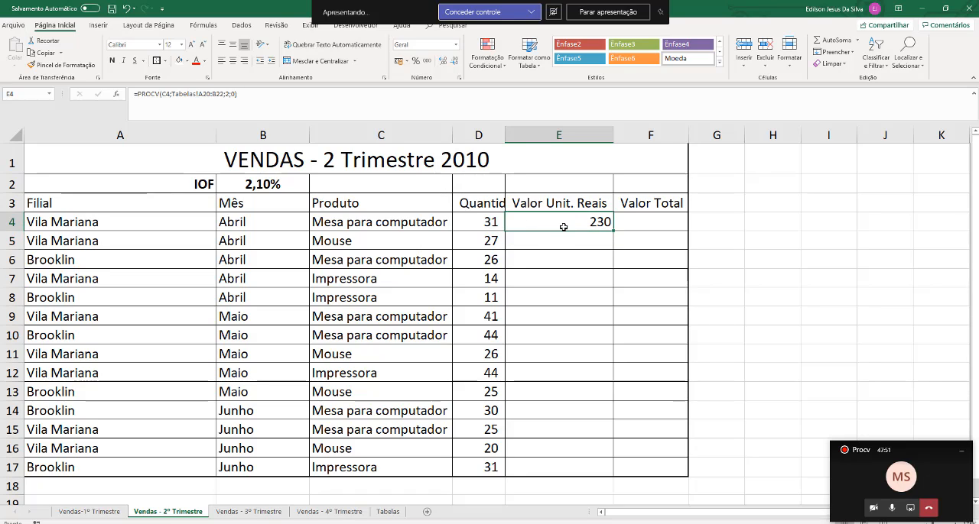
double_click(562, 227)
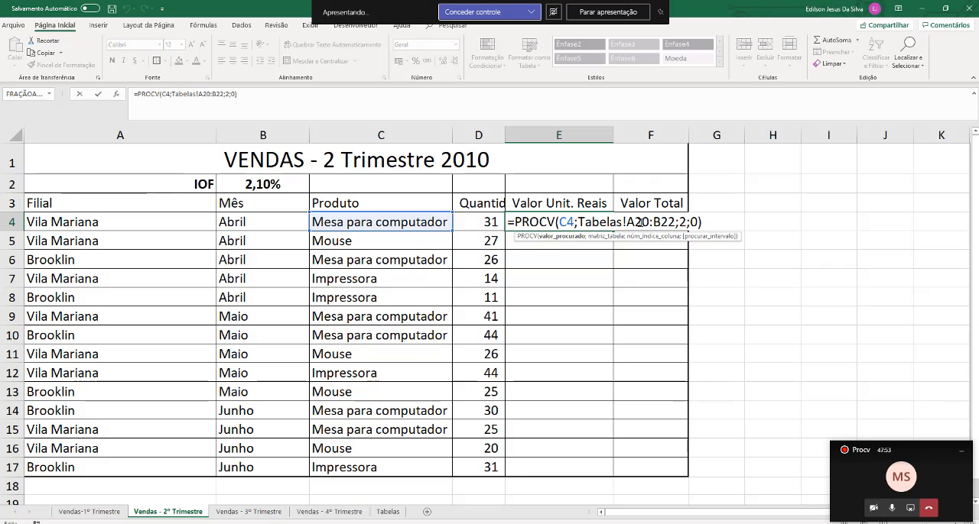
click(637, 223)
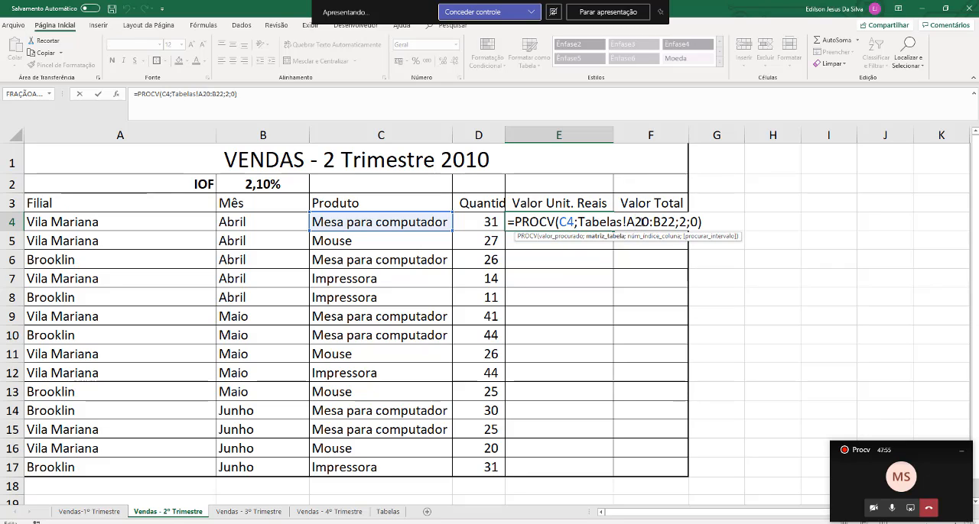
key(F4)
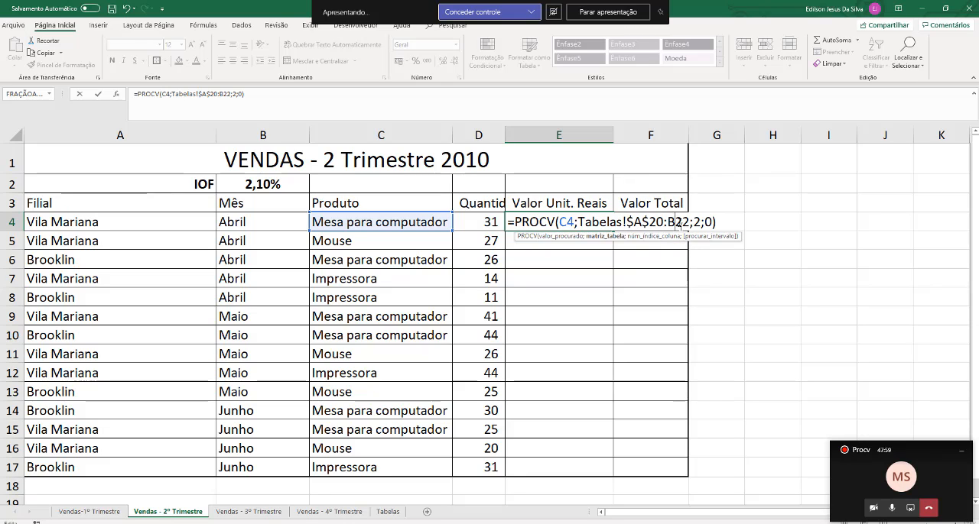
key(F4)
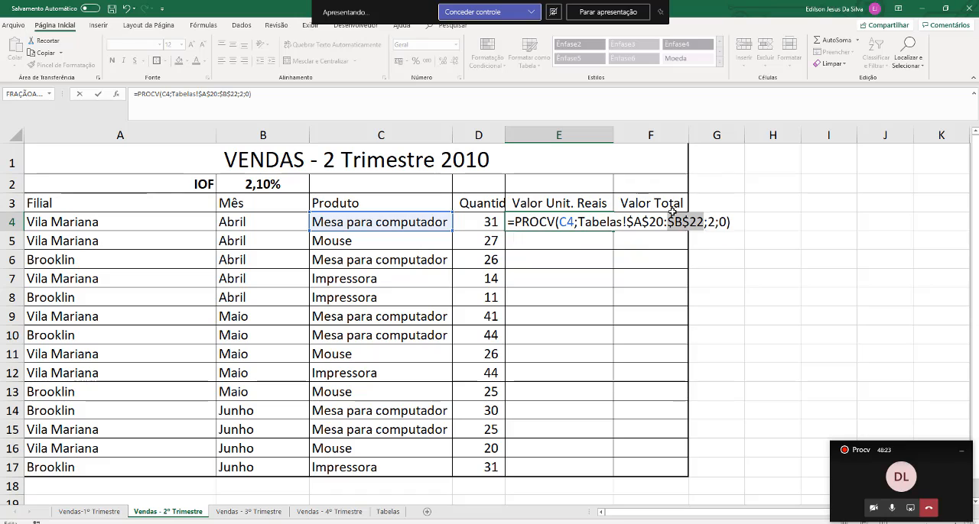
Confirm the E4 formula and check the Tabelas sheet and the E5 formula on the Vendas-1º Trimestre sheet
key(Return)
click(388, 512)
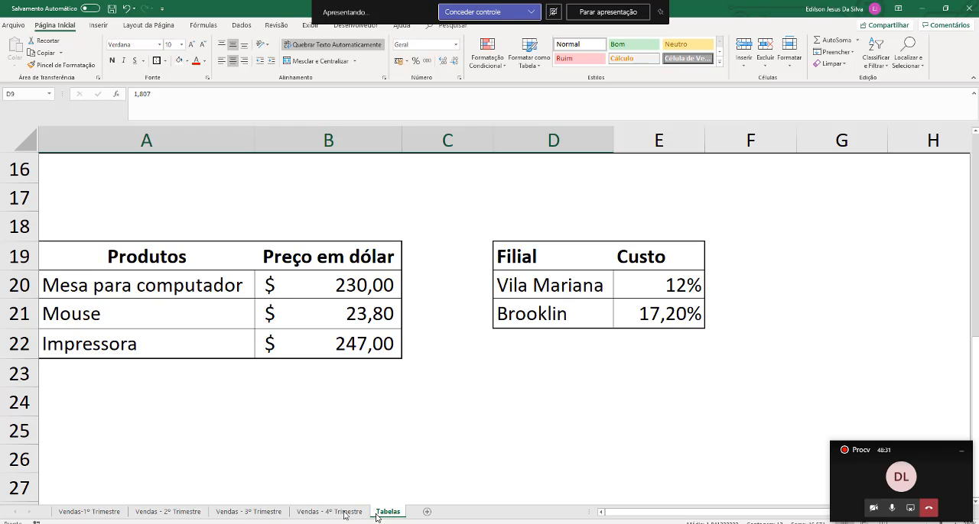
click(88, 512)
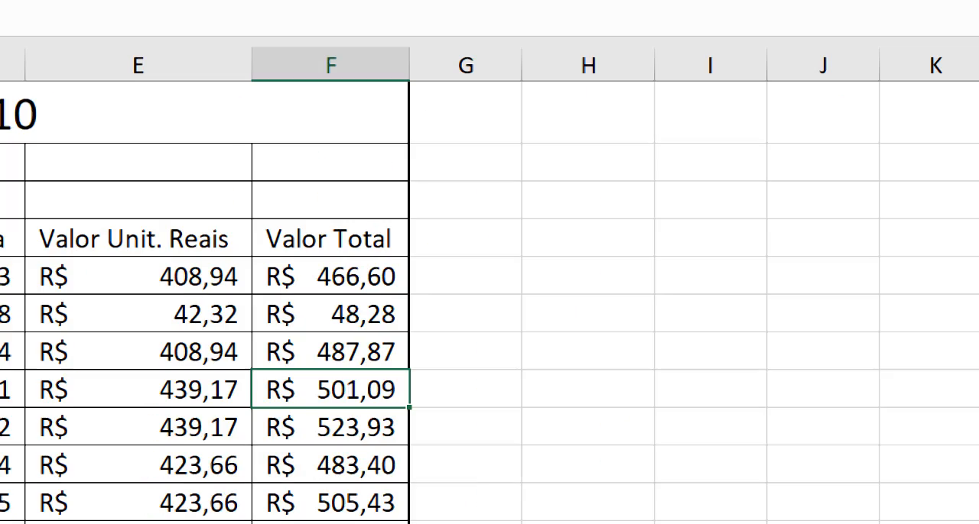
click(198, 276)
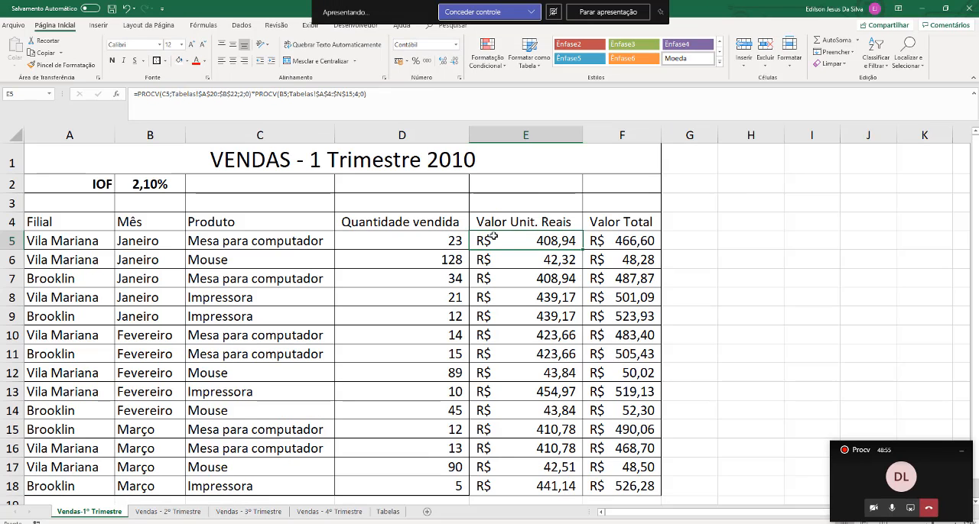
Extend the E4 formula on the Vendas - 2º Trimestre sheet by multiplying it with a second PROCV that looks up B4
click(168, 511)
double_click(551, 219)
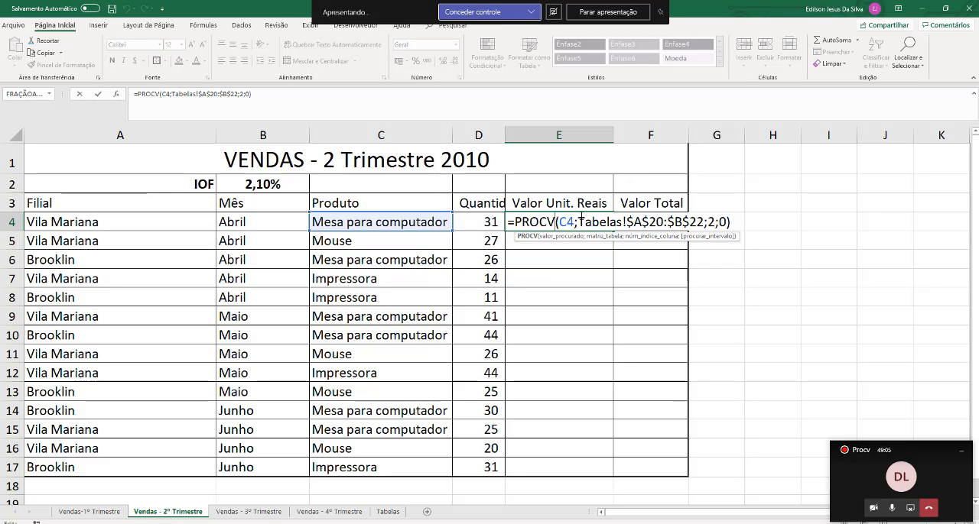
click(572, 221)
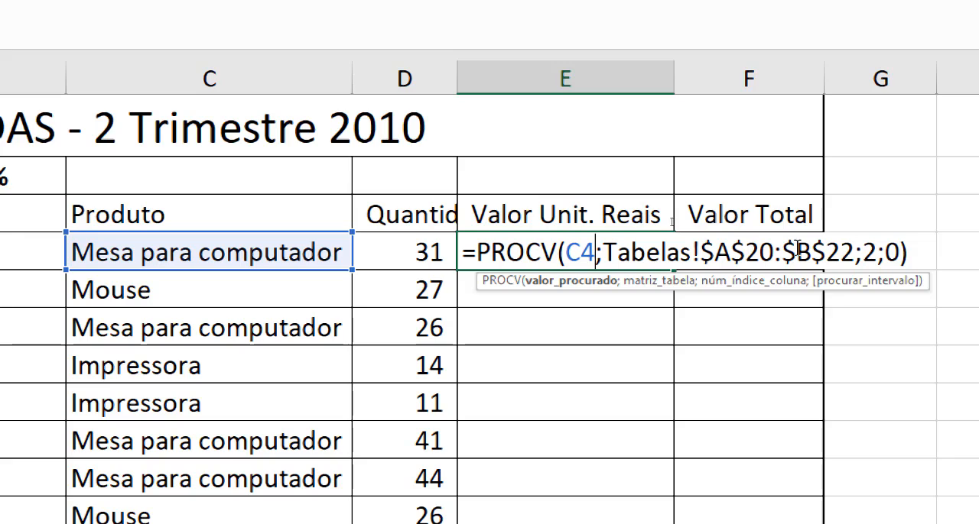
click(932, 251)
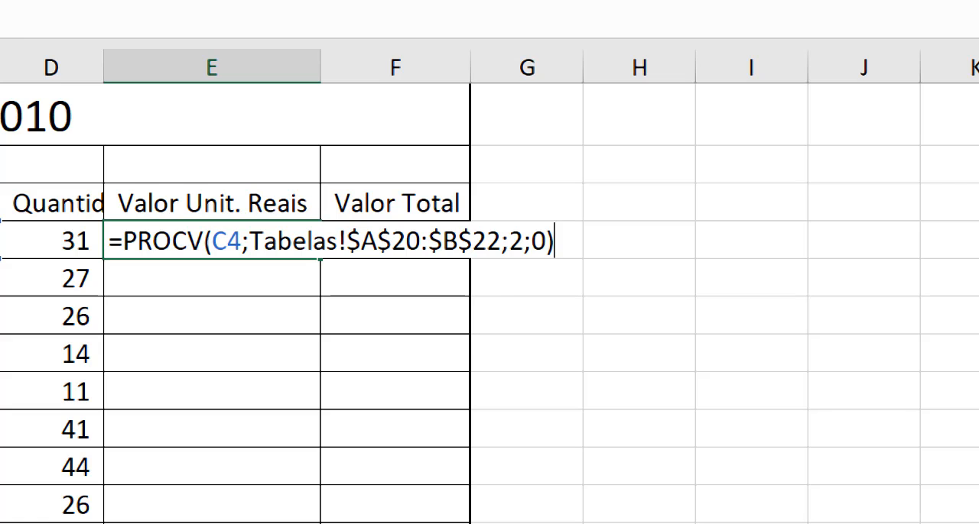
text(*PROCV)
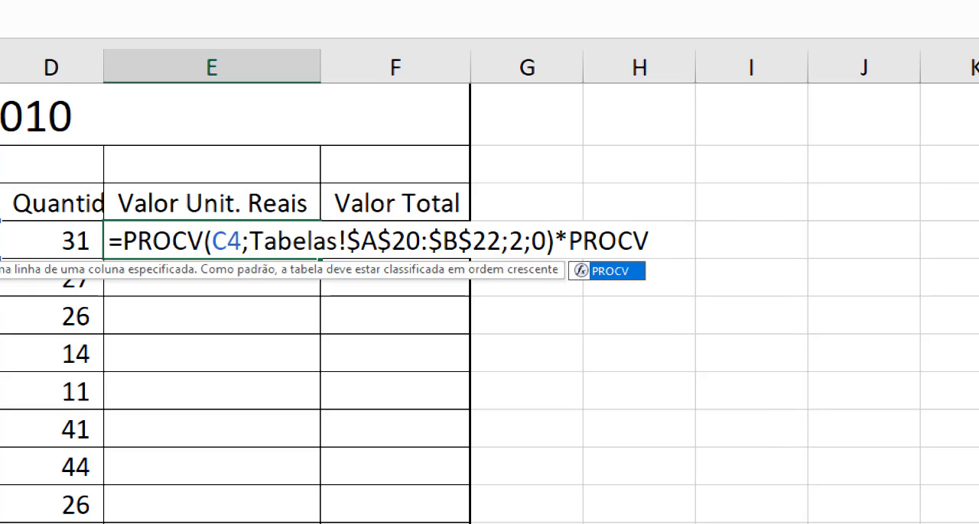
text(()
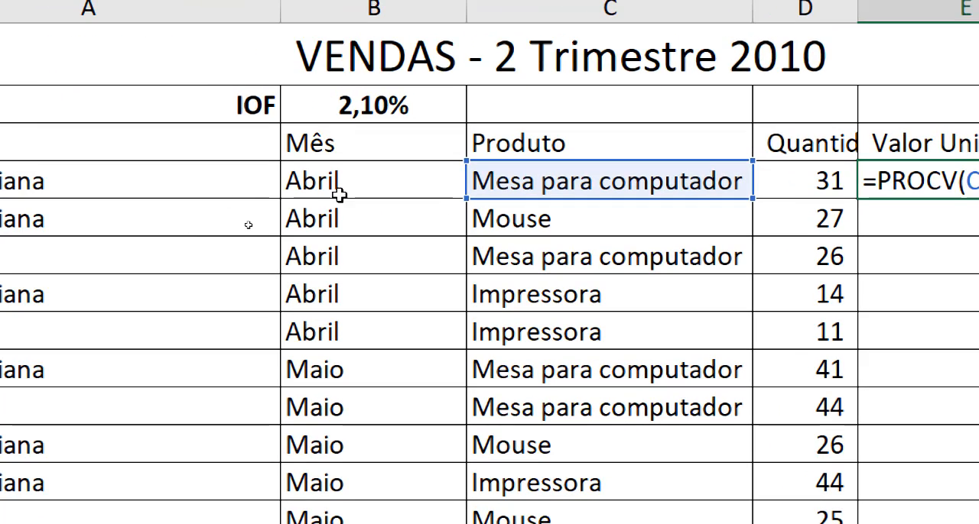
click(322, 172)
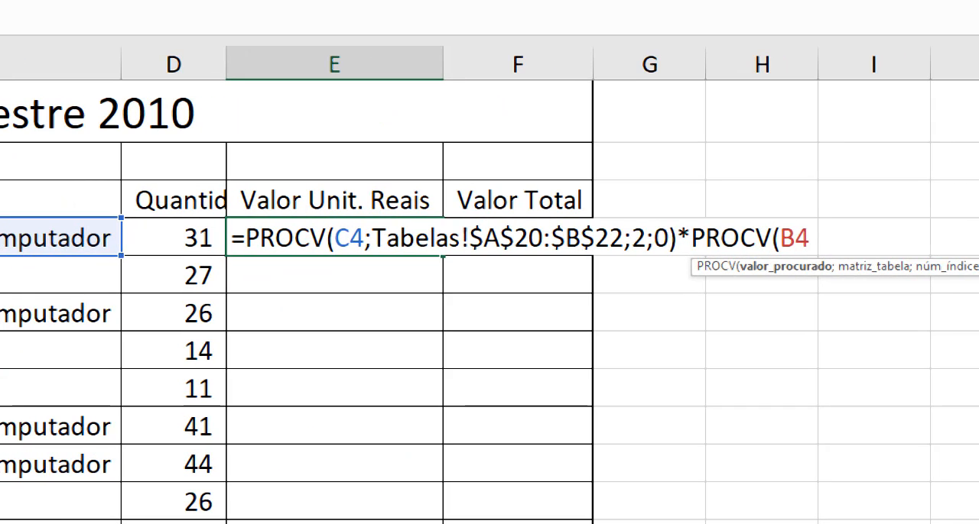
text(;)
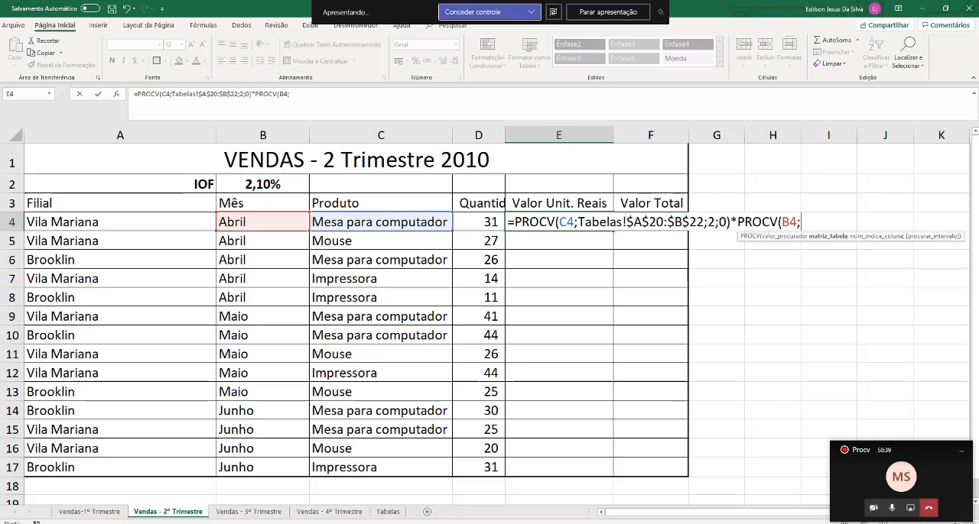
Use the dollar quotation table Tabelas!A4:N15 as the second PROCV's table range
click(386, 513)
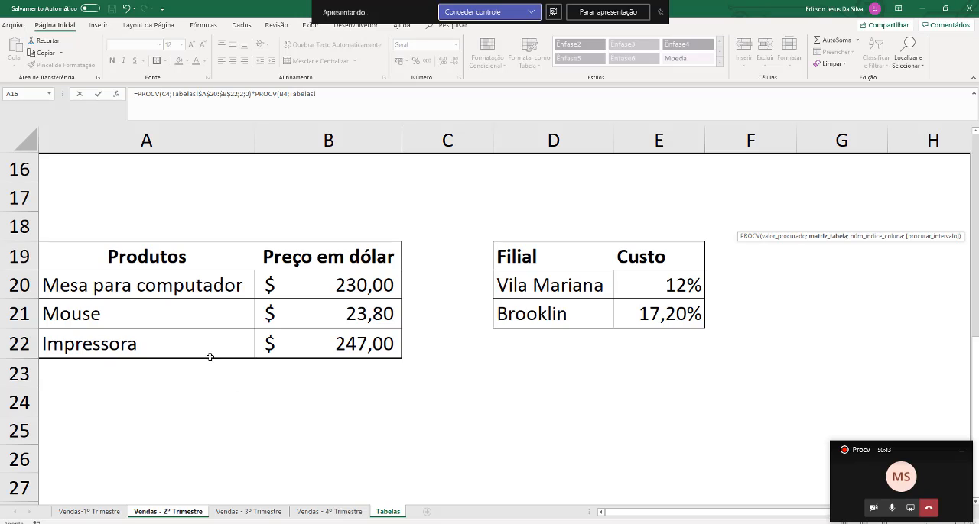
scroll(211, 357, up, 4)
scroll(210, 357, up, 2)
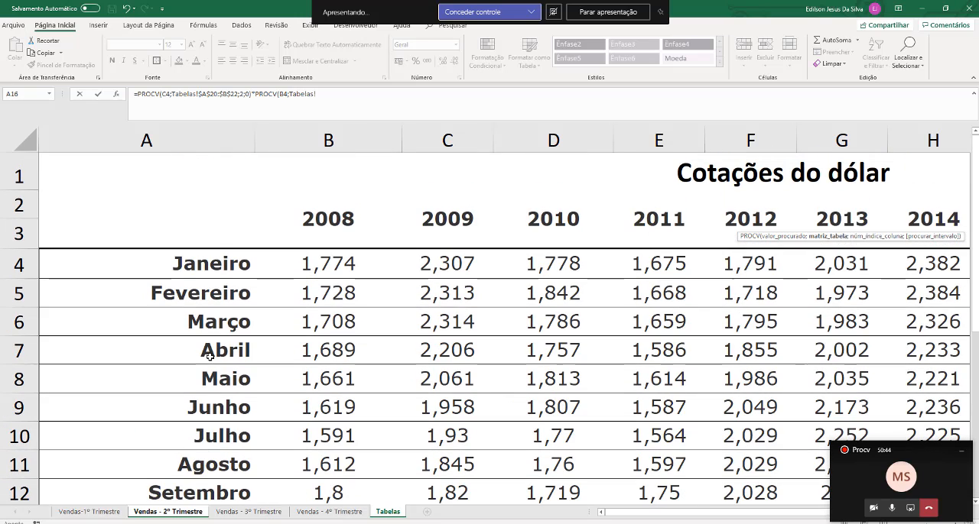
click(169, 267)
drag(170, 268, 359, 282)
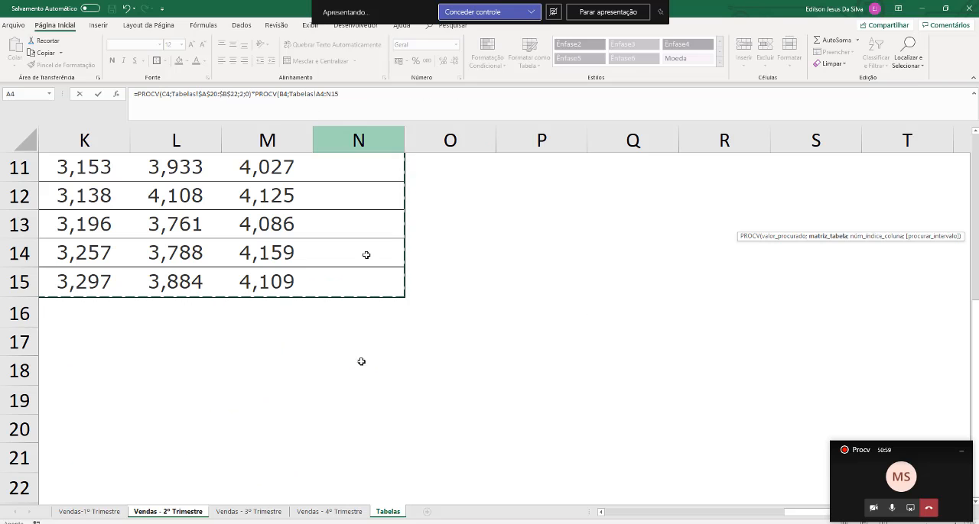
click(656, 515)
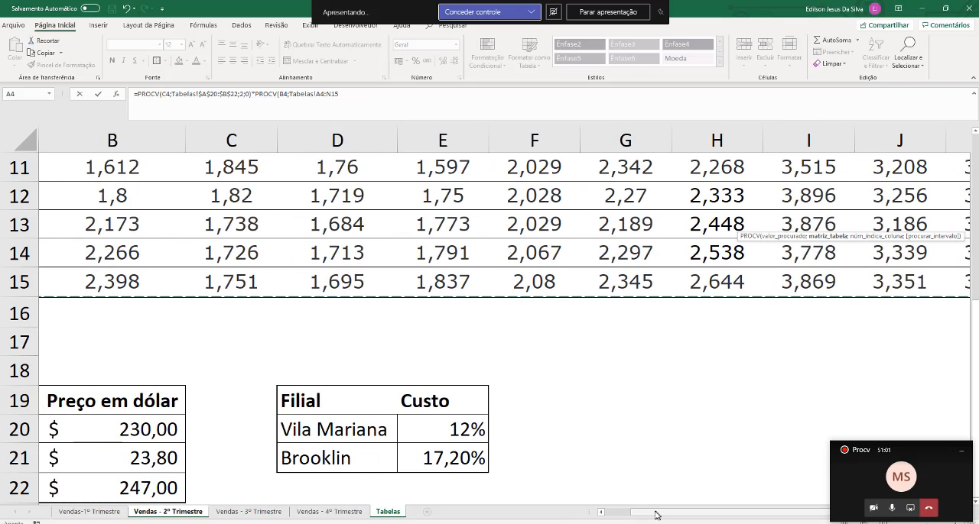
drag(656, 515, 606, 517)
scroll(301, 349, up, 4)
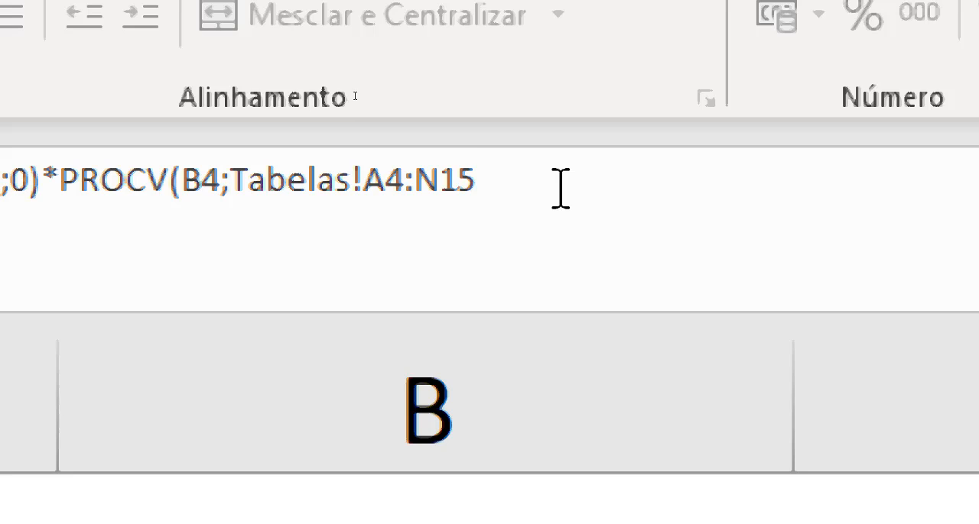
Complete the second PROCV with column index 4 and exact match 0, and close its parenthesis
click(561, 188)
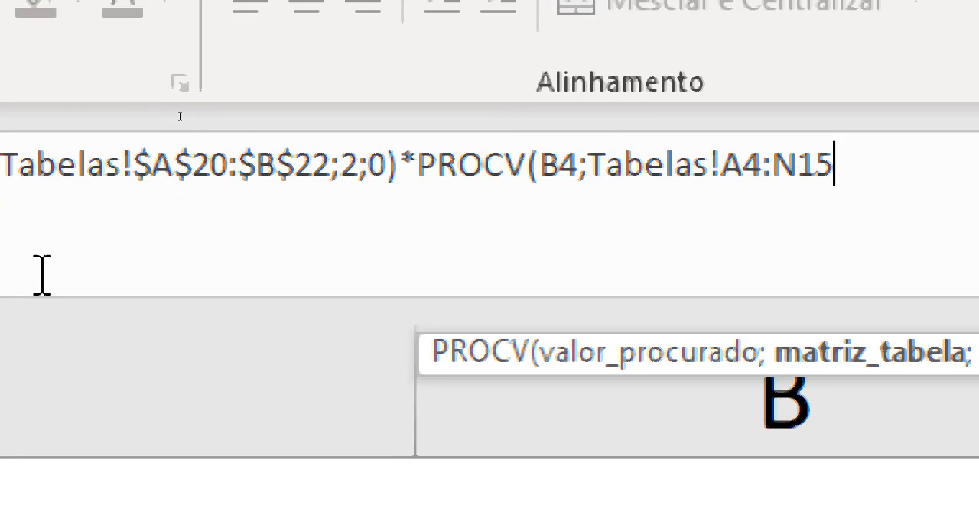
text(;4)
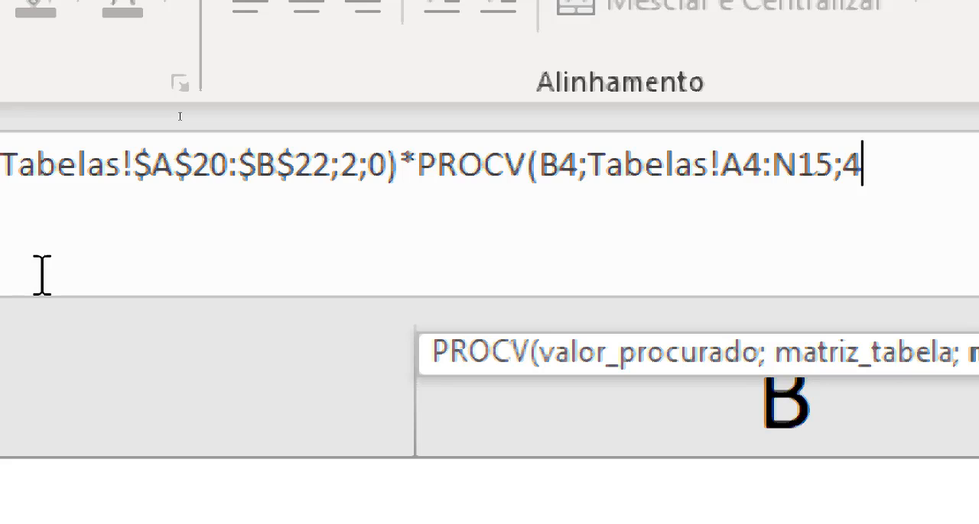
text(;0)
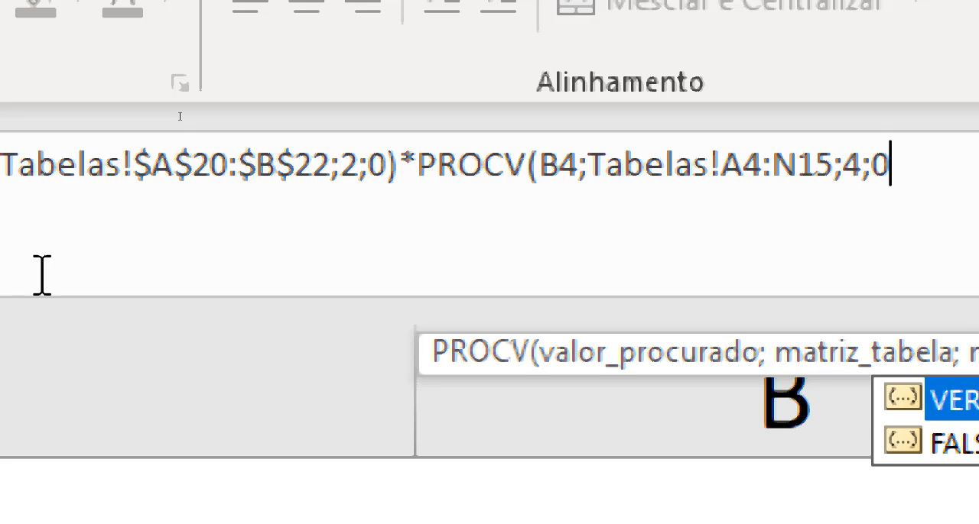
text())
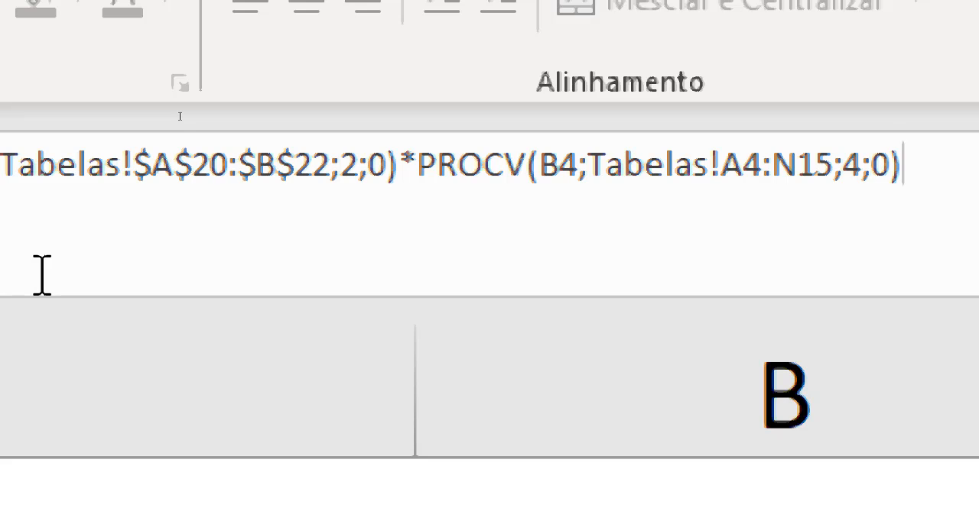
Try 1 and VER as the second PROCV's match argument, and re-enter 0 with the closing parenthesis
key(BackSpace)
key(BackSpace)
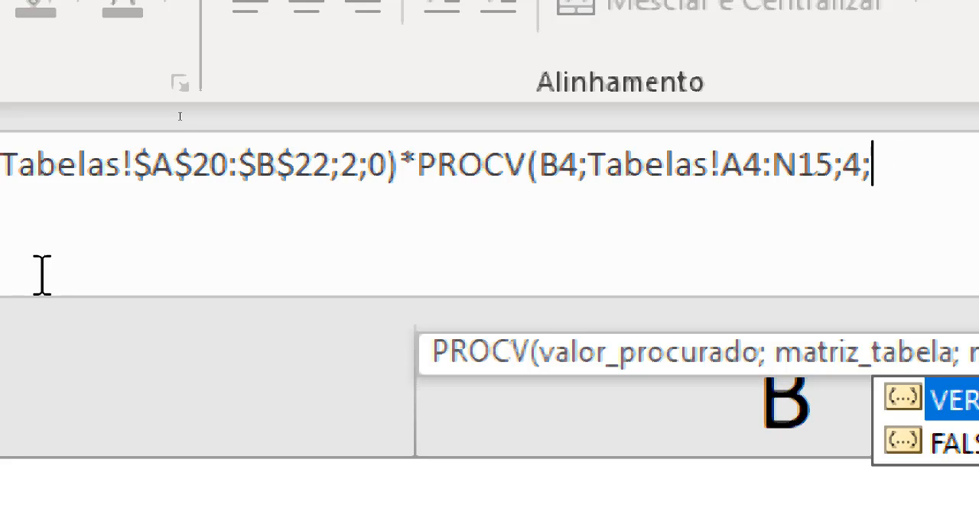
key(BackSpace)
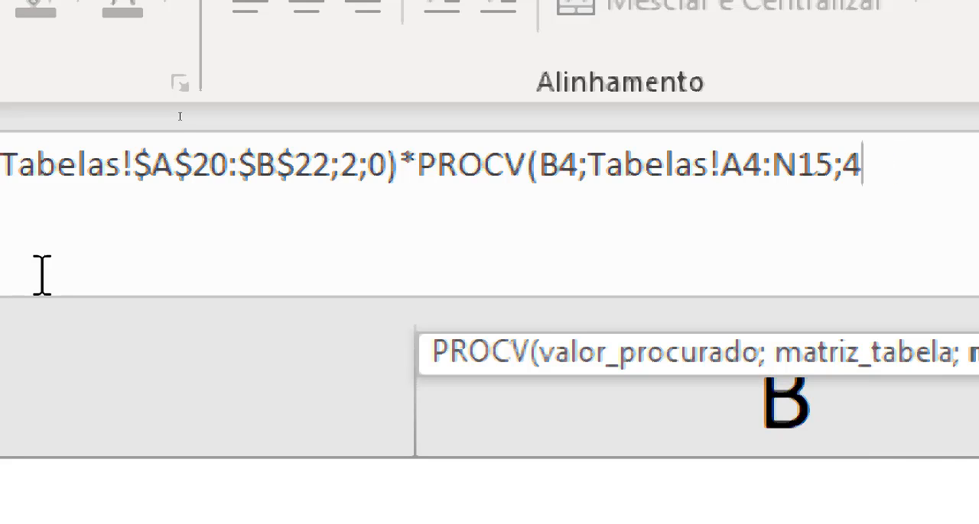
text(;1)
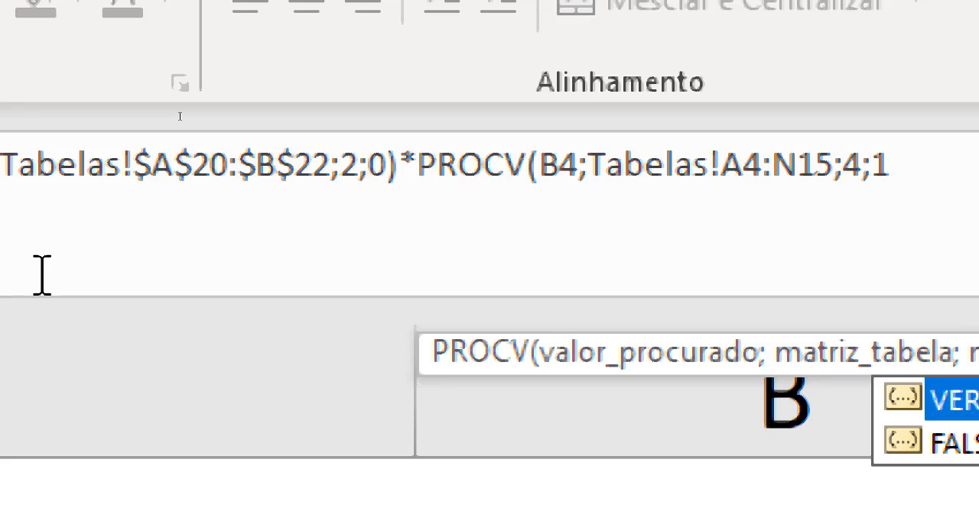
key(BackSpace)
text(VER)
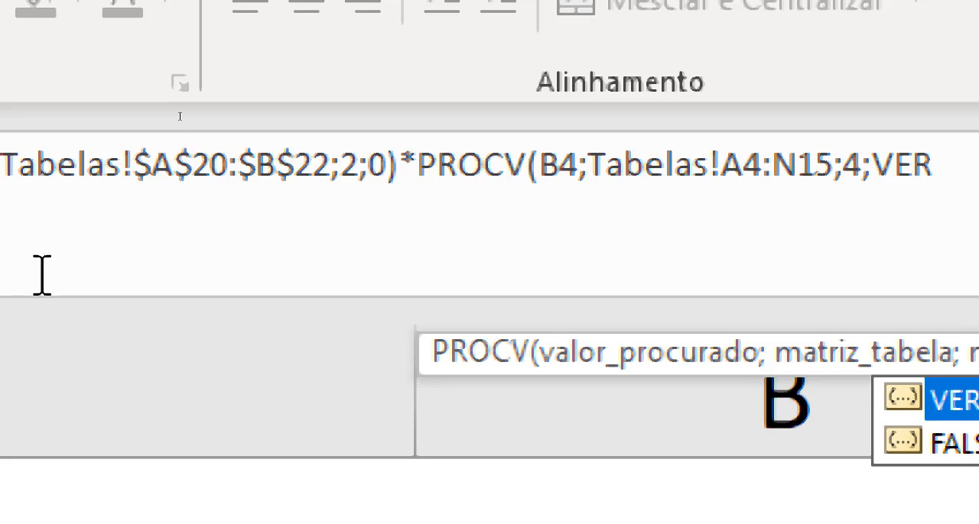
key(BackSpace)
key(BackSpace)
key(BackSpace)
key(BackSpace)
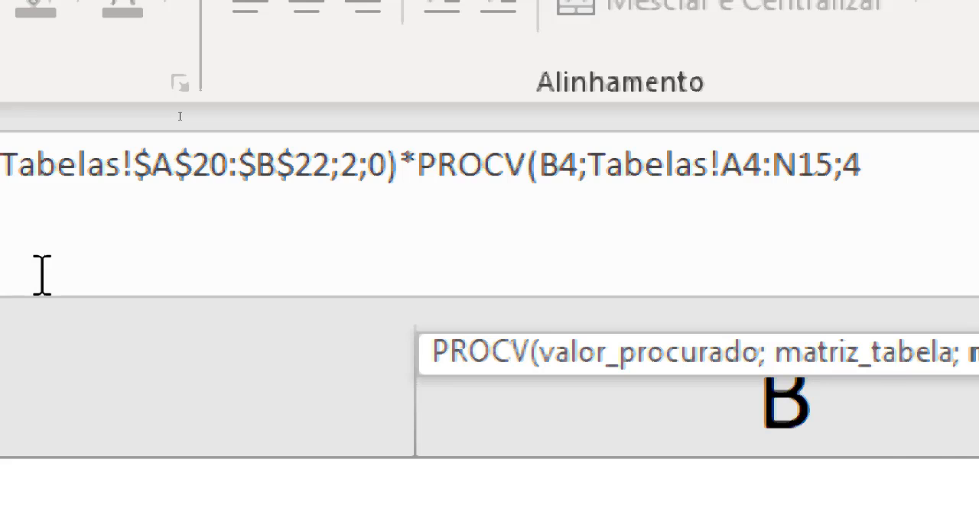
text(;0)
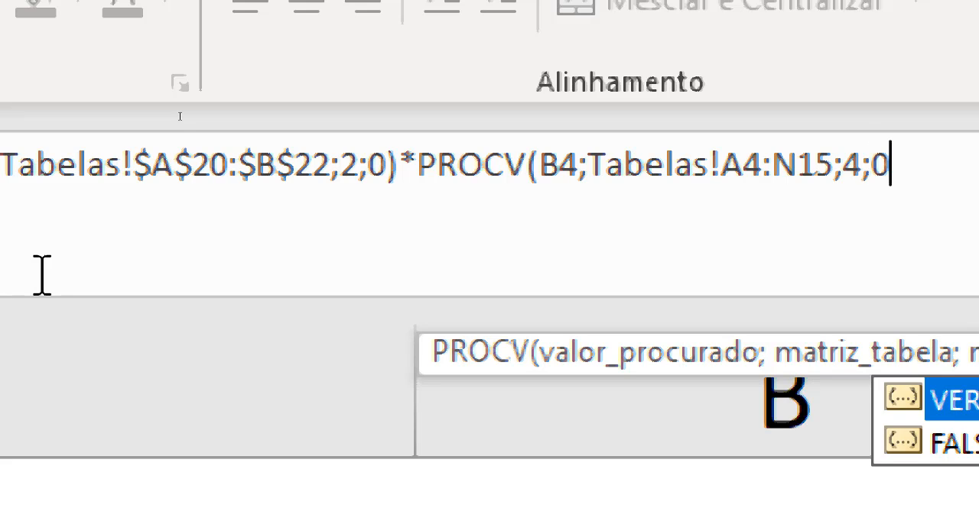
text())
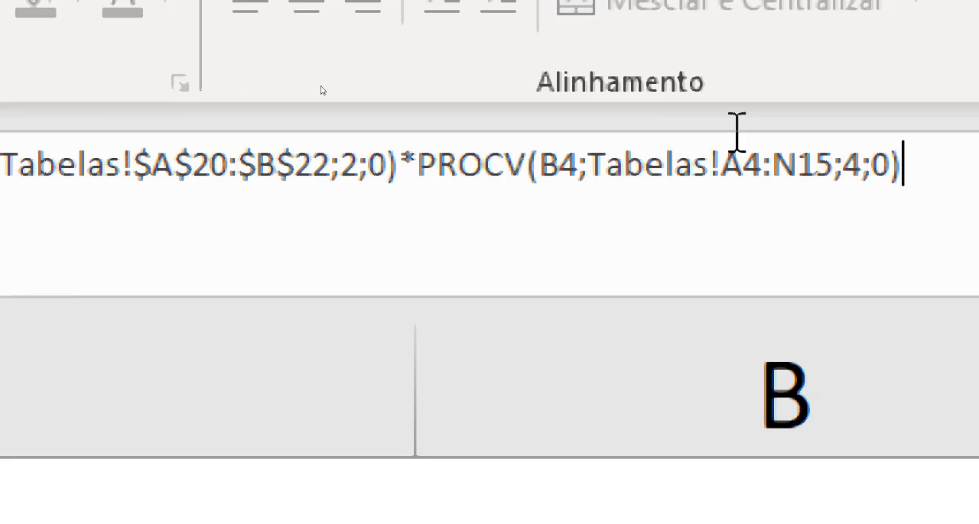
Make the second PROCV's table range absolute as $A$4:$N$15 and confirm the E4 formula
click(739, 158)
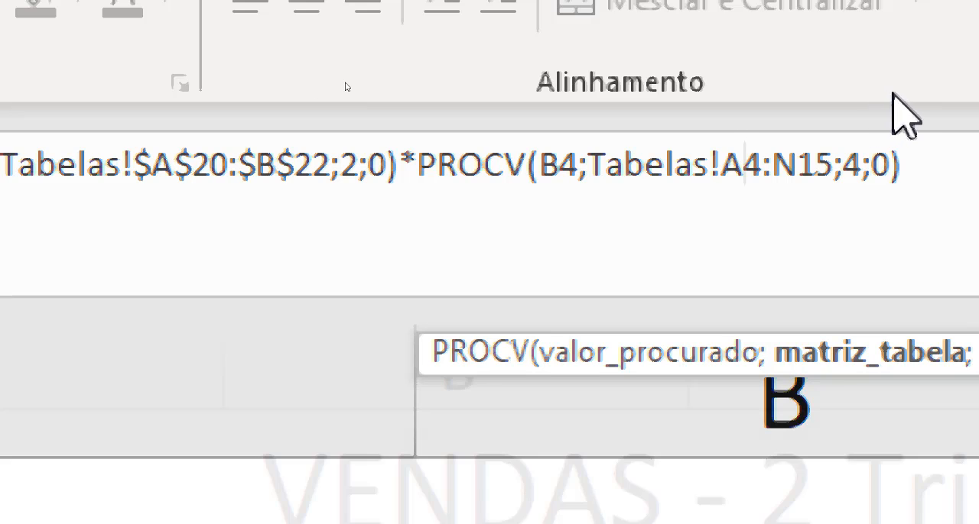
key(F4)
click(853, 157)
key(F4)
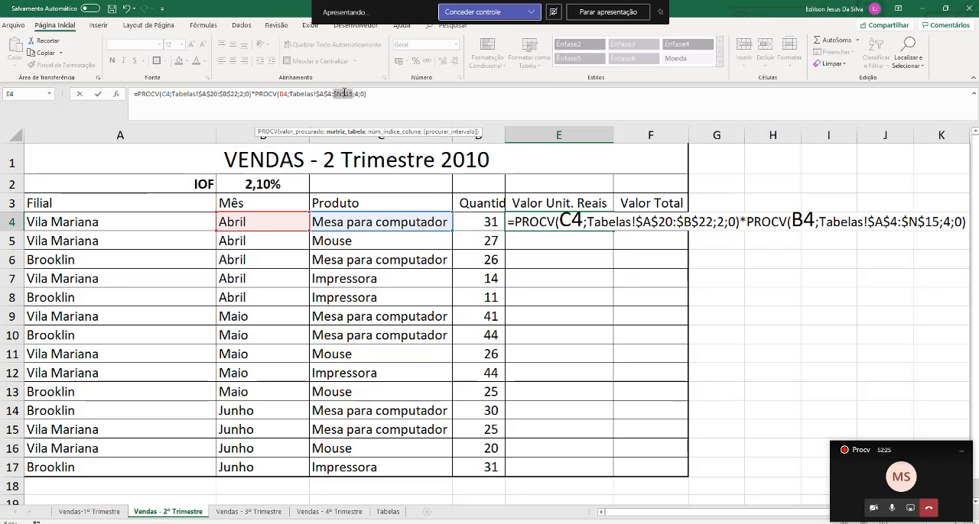
key(Return)
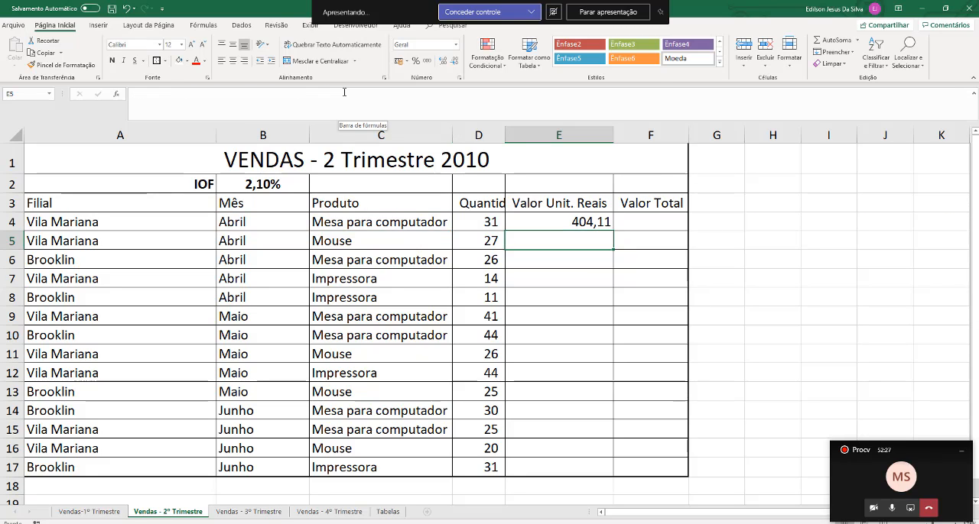
Review the complete E4 formula with its two multiplied PROCV functions and close it without changes
click(570, 219)
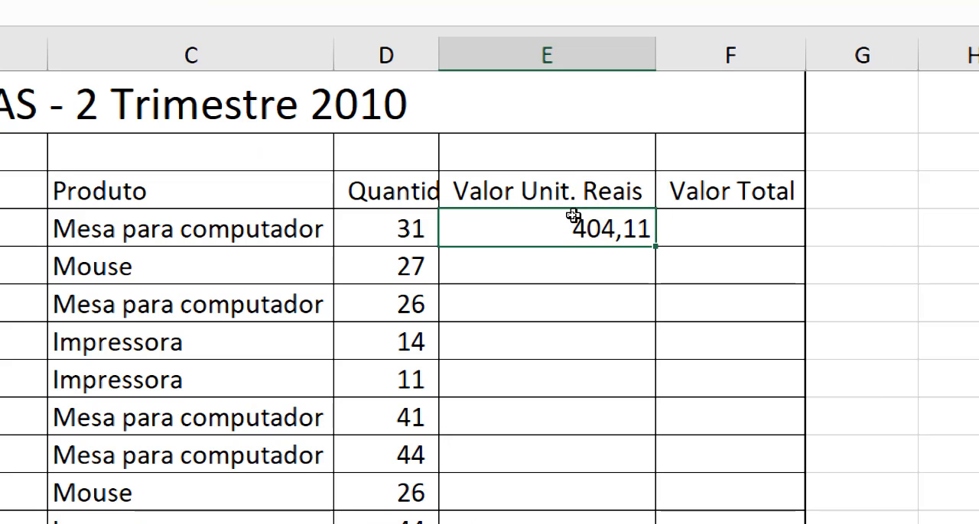
double_click(567, 226)
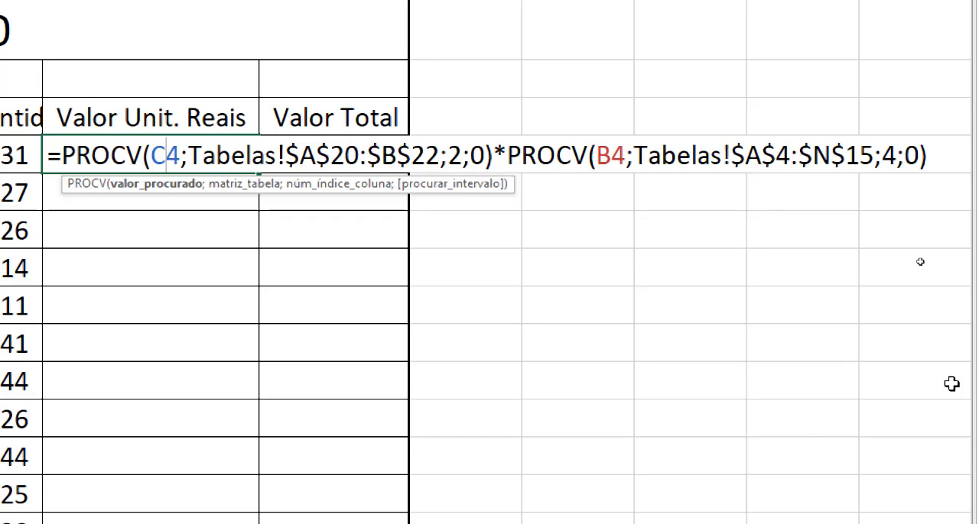
click(942, 149)
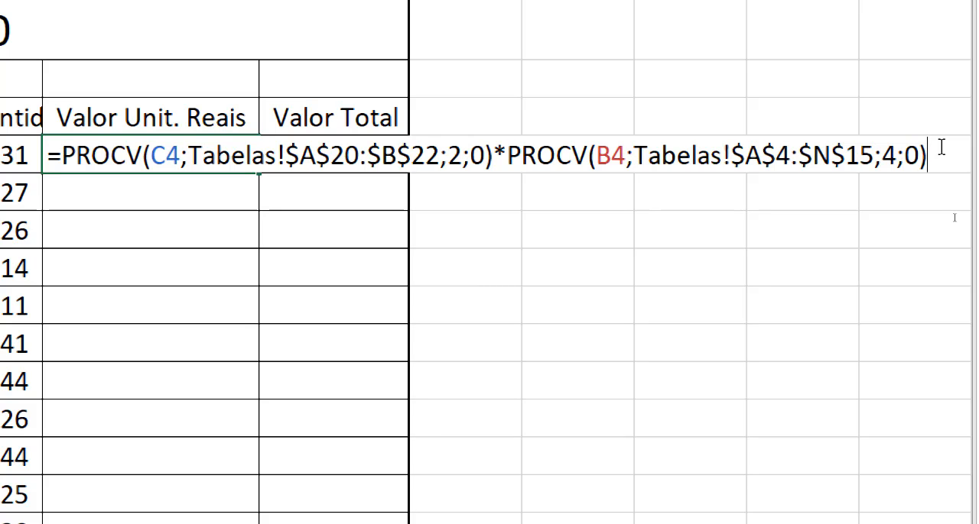
key(Return)
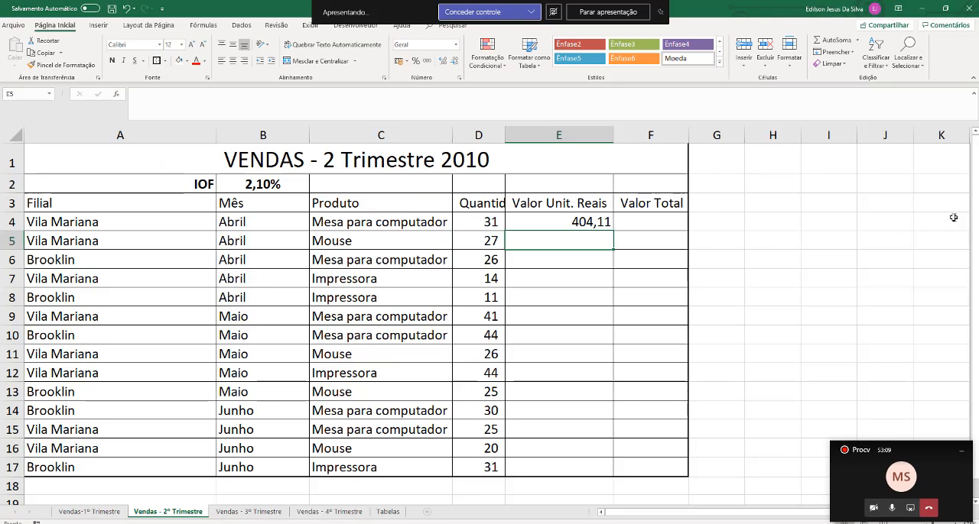
Start the total value formula in F4 with the unit value times the absolute IOF rate, =(E4*$B$2)
click(659, 227)
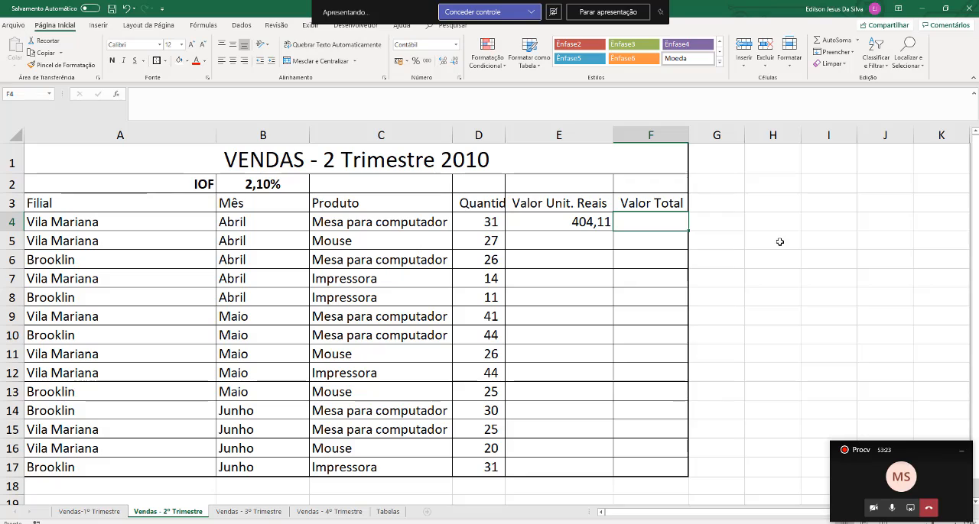
text(=)
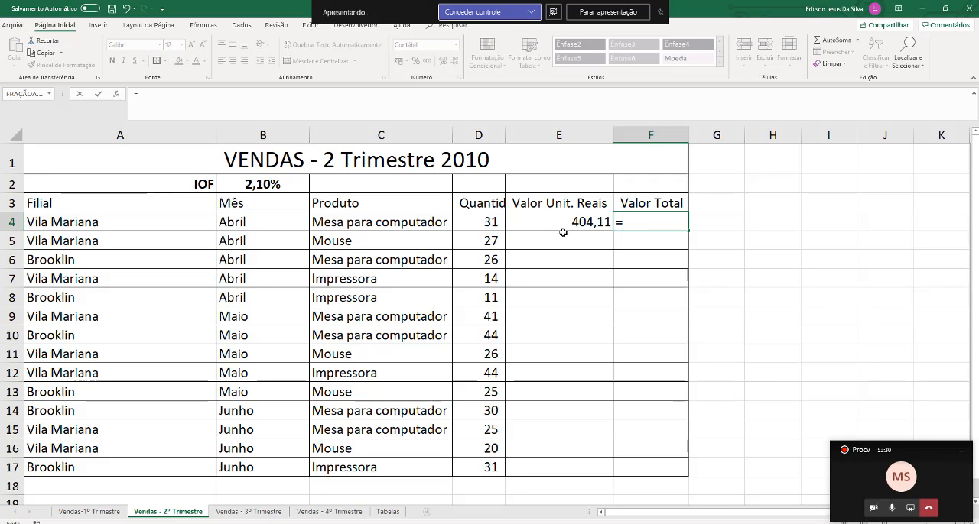
text(()
click(563, 223)
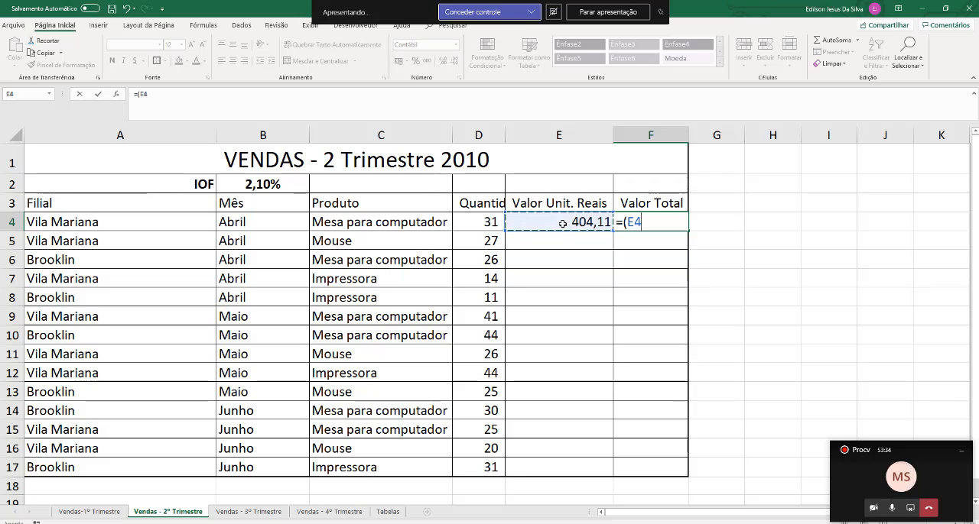
text(*)
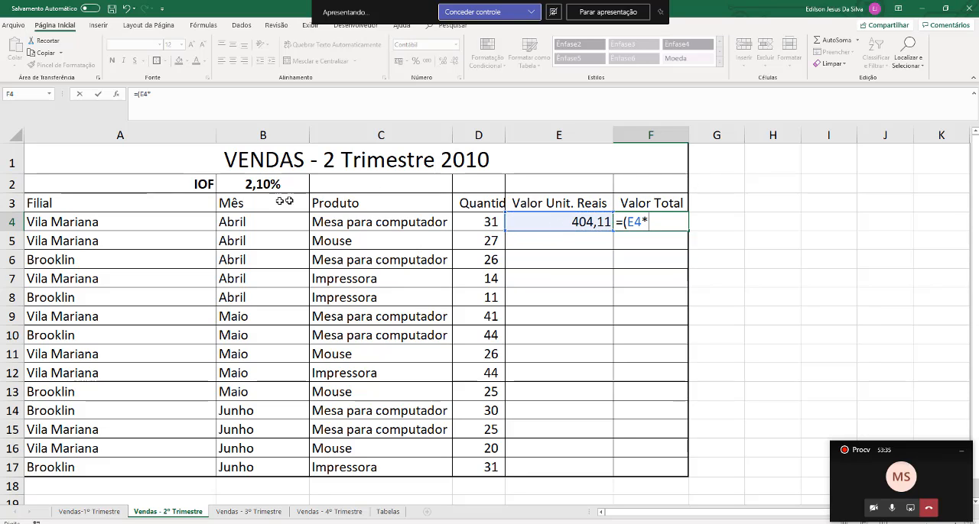
click(247, 184)
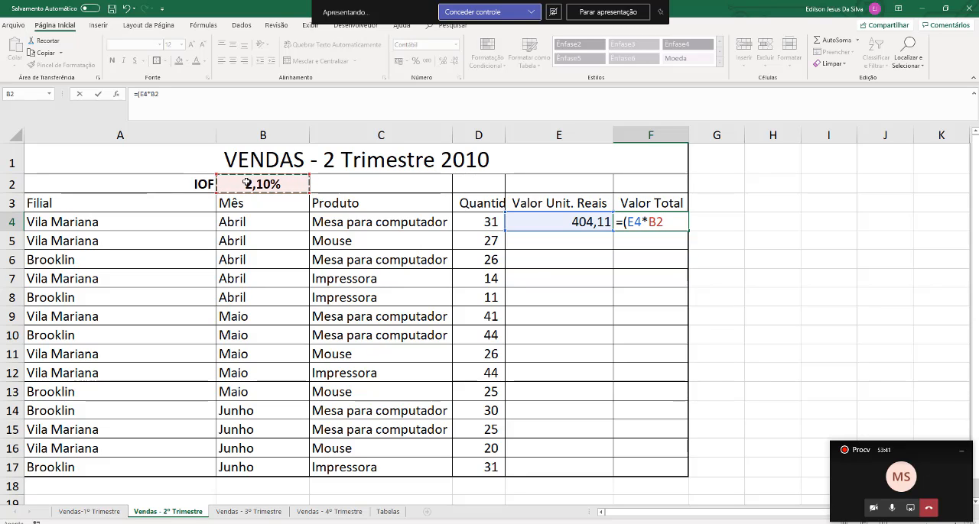
key(F4)
text()+)
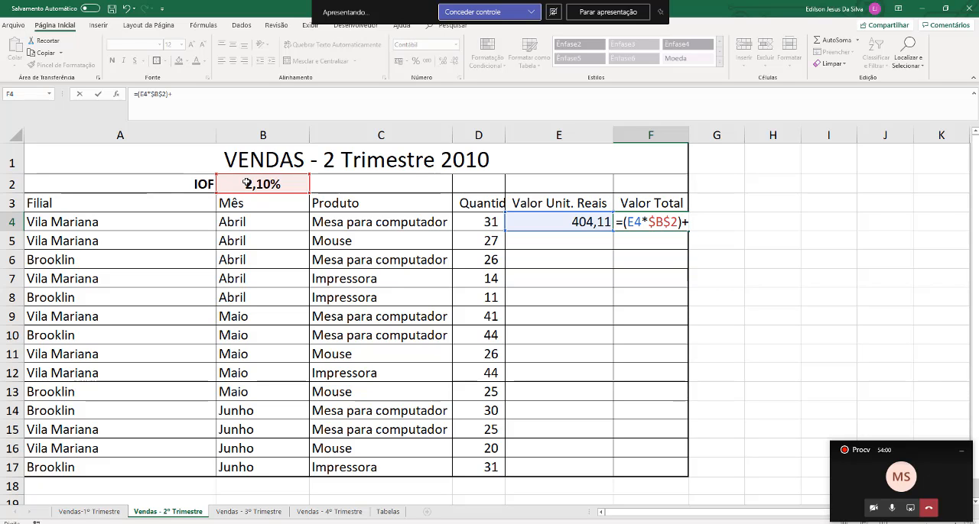
Add a PROCV function to the F4 formula with the branch in A4 as its lookup value
text(PROCV)
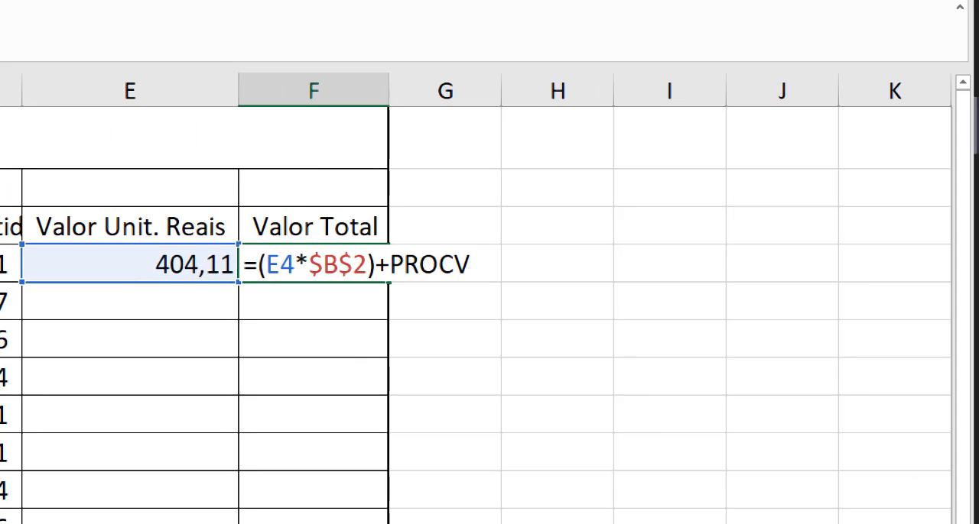
text(()
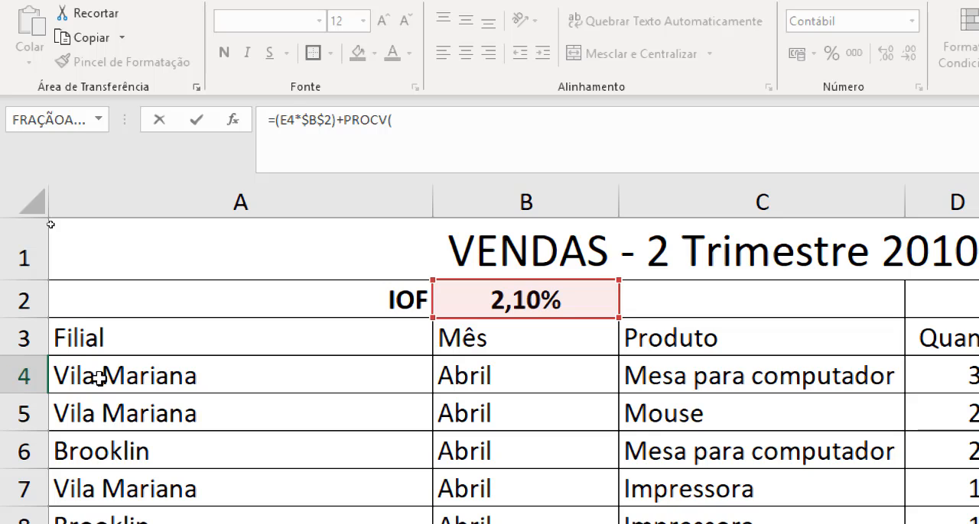
click(99, 379)
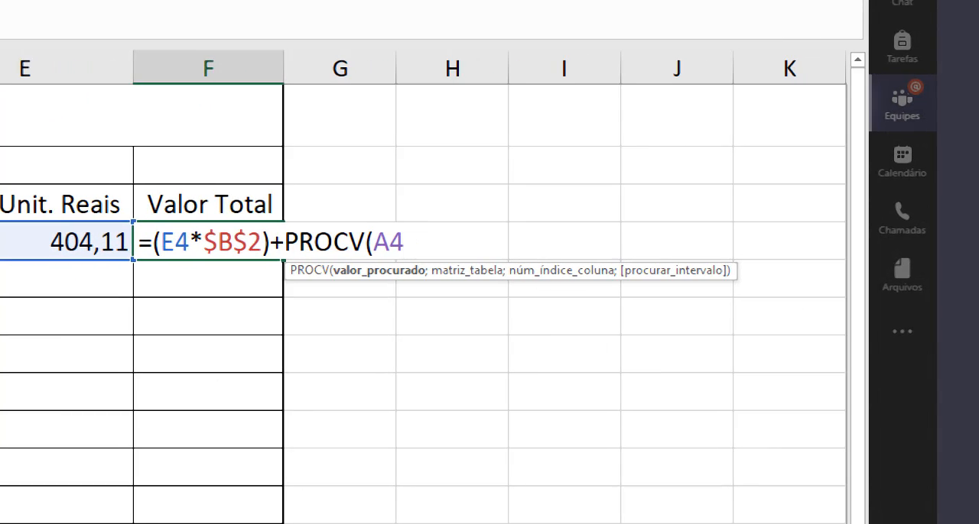
text(;)
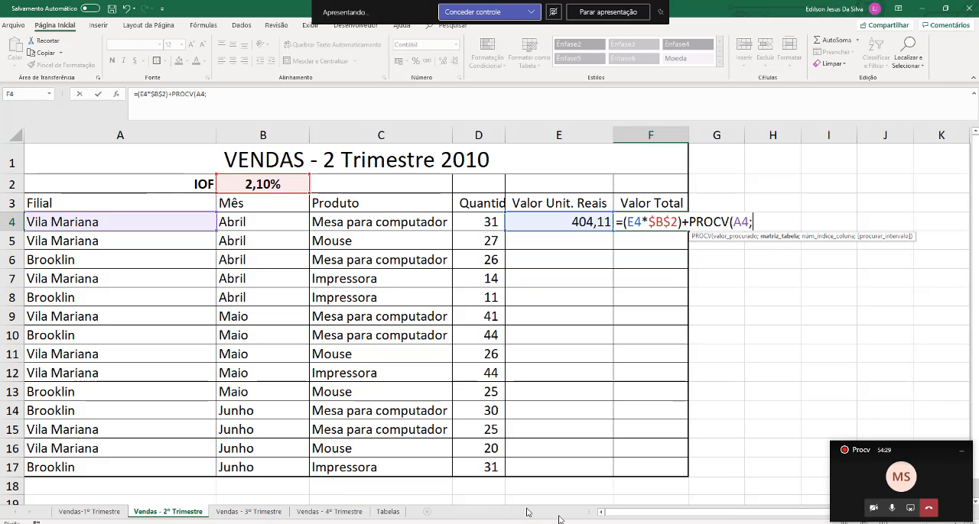
Set the PROCV table range to the branch cost table D20:E21 on the Tabelas sheet
click(387, 511)
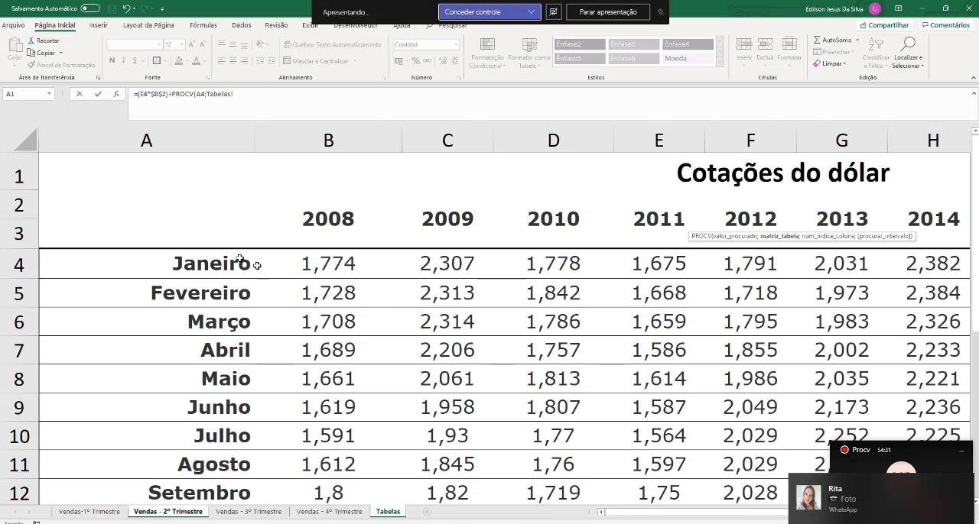
drag(202, 264, 425, 359)
scroll(426, 362, down, 3)
scroll(425, 362, down, 2)
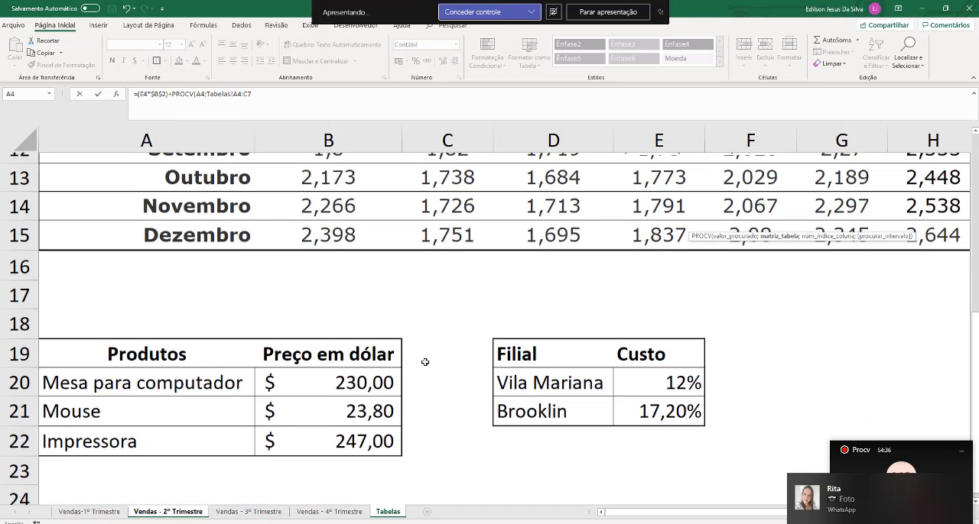
drag(535, 289, 646, 313)
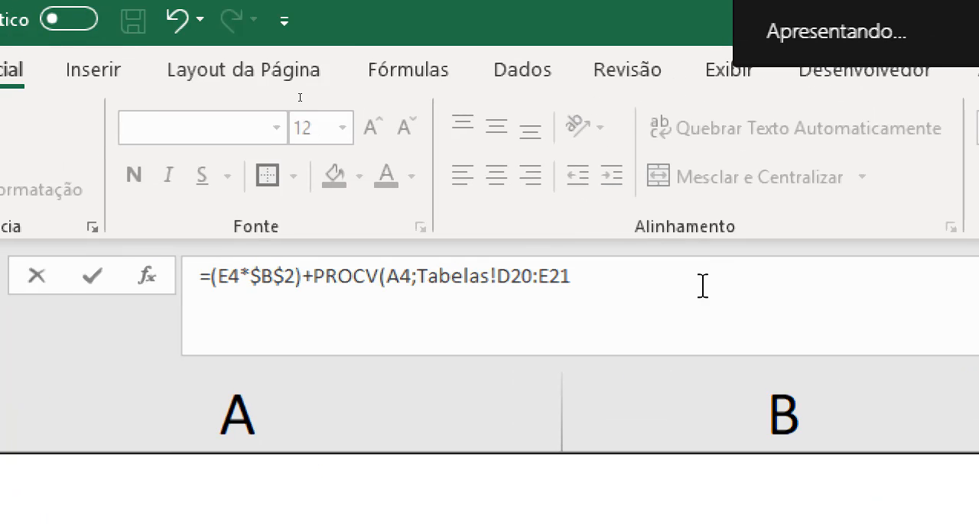
Complete the branch cost PROCV with column index 2 and exact match 0, and close its parenthesis
click(690, 281)
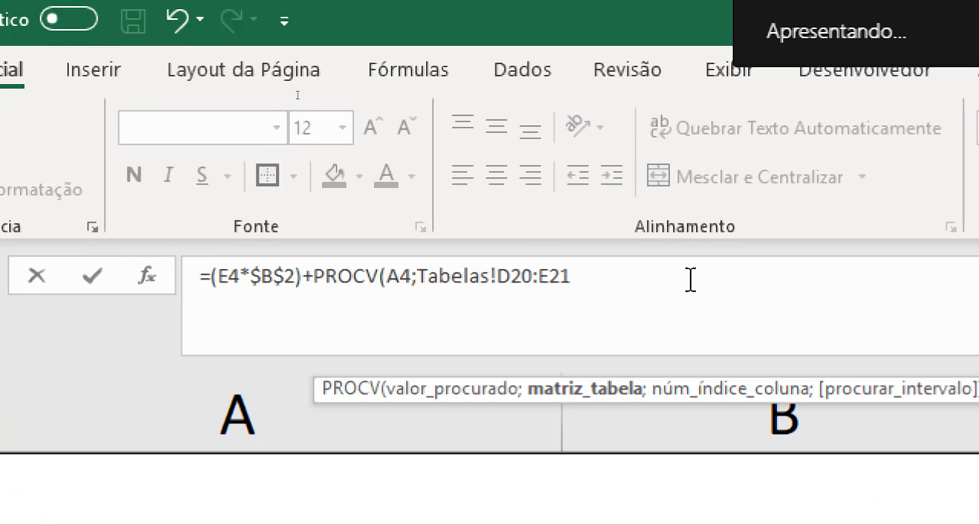
text(;2)
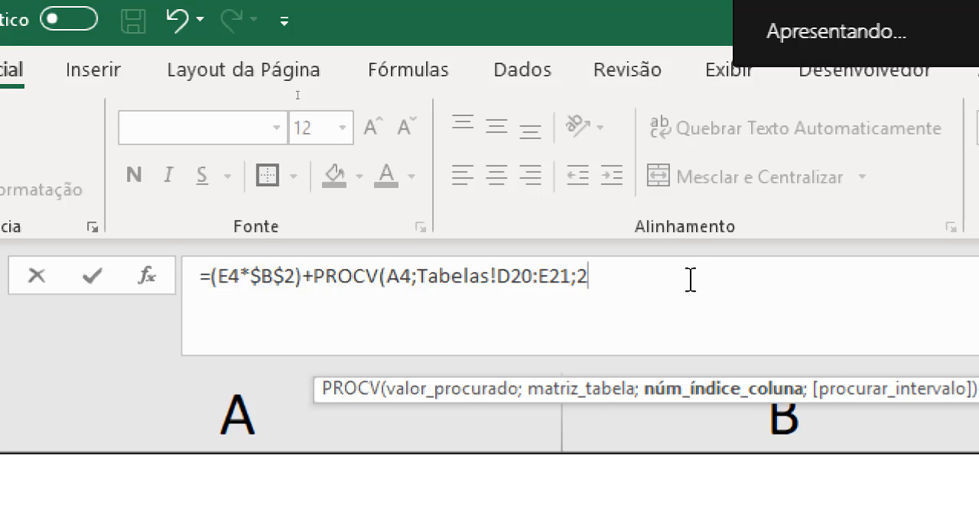
text(;0))
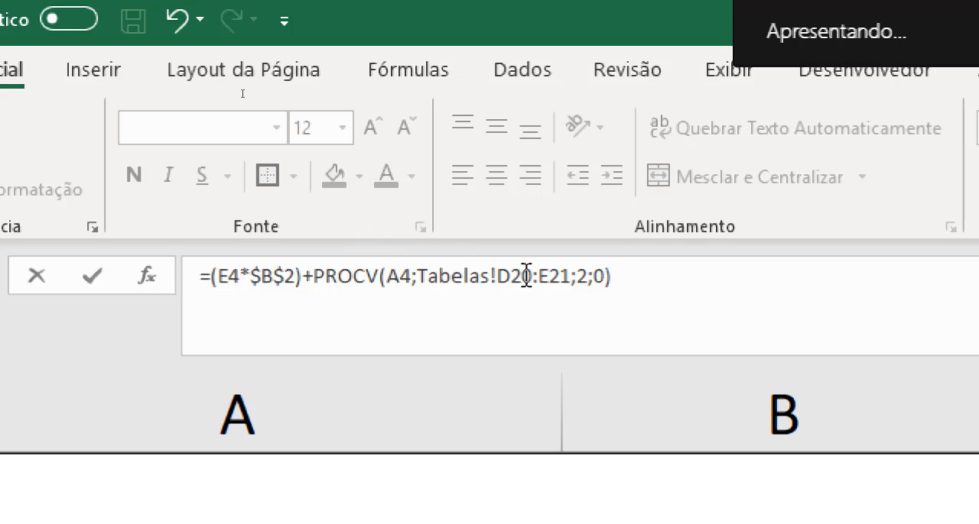
Make the branch cost table range absolute as $D$20:$E$21 and confirm the F4 formula
mouse_move(517, 275)
mouse_down()
mouse_move(573, 275)
mouse_move(513, 276)
mouse_up()
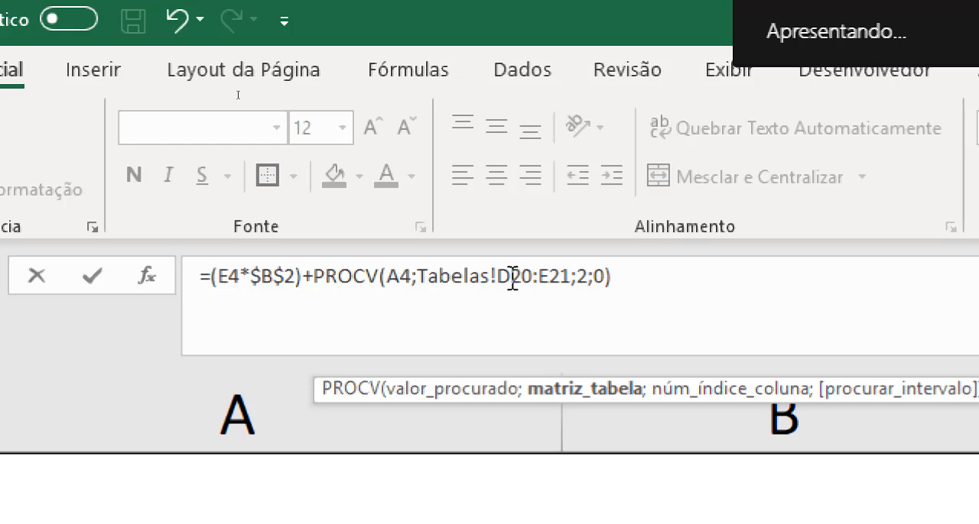
key(F4)
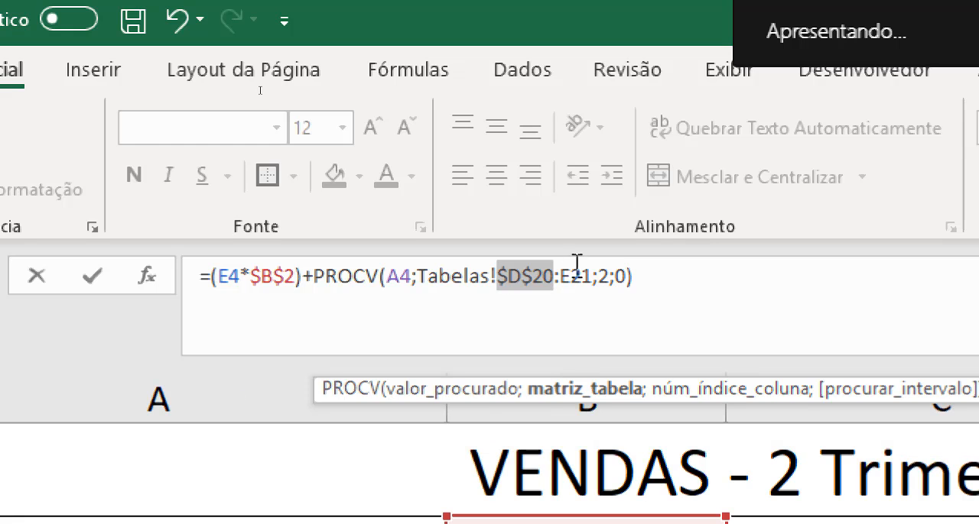
click(583, 274)
key(F4)
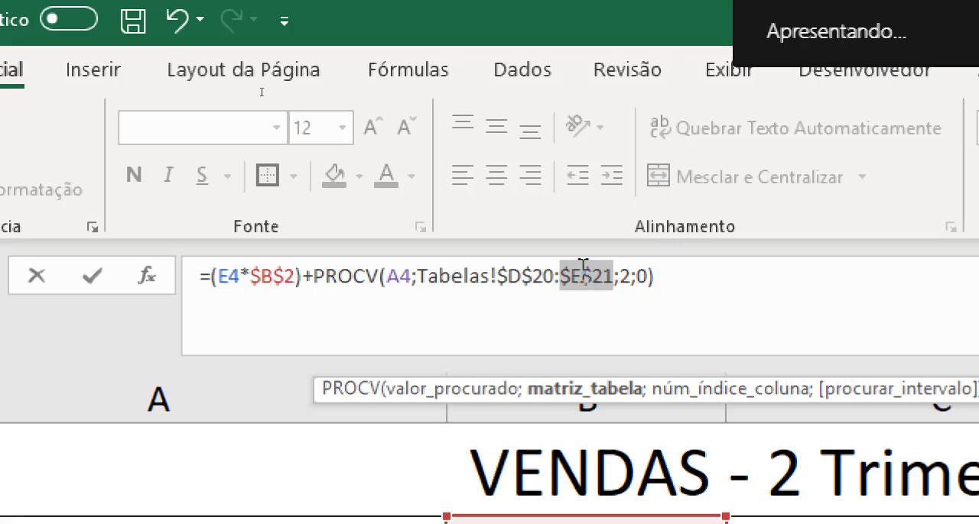
key(Return)
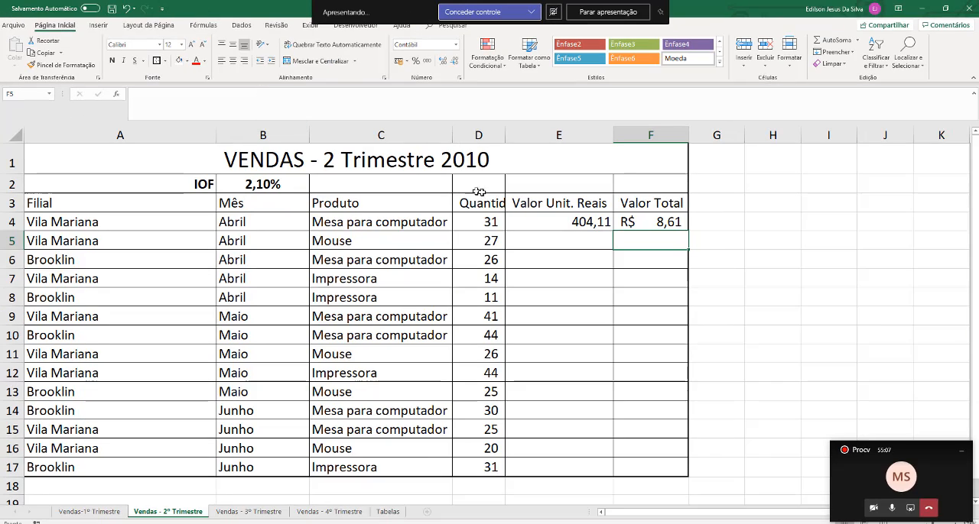
Multiply the PROCV result in the F4 formula by the unit value in E4 and confirm it
click(639, 221)
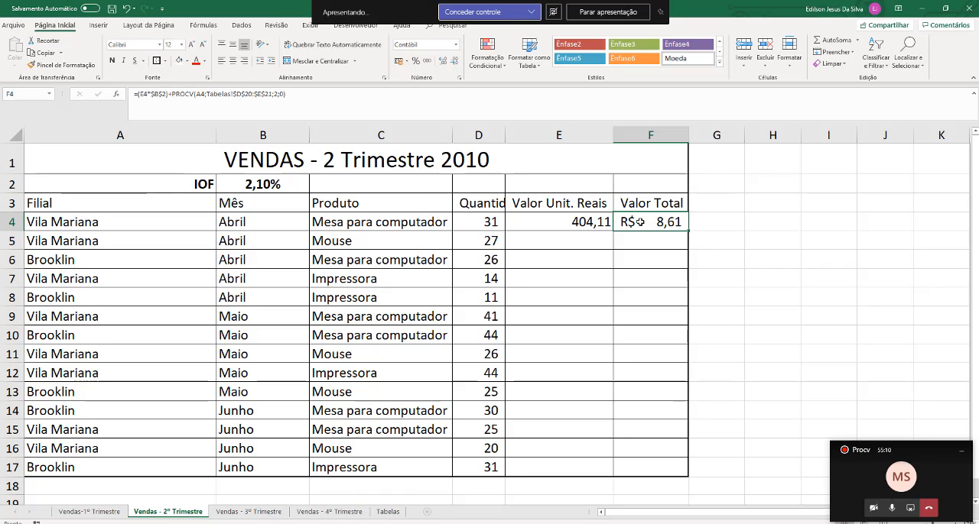
double_click(638, 222)
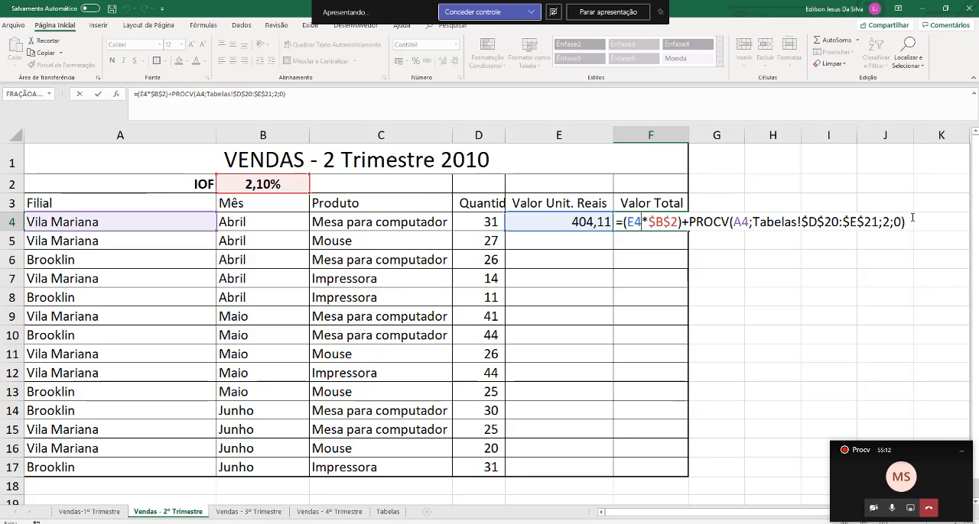
text(*)
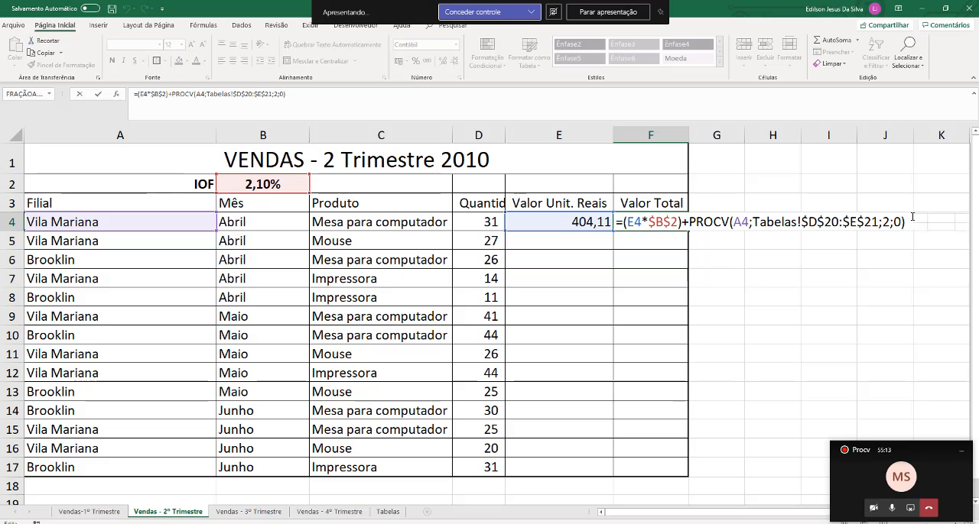
click(581, 222)
key(Return)
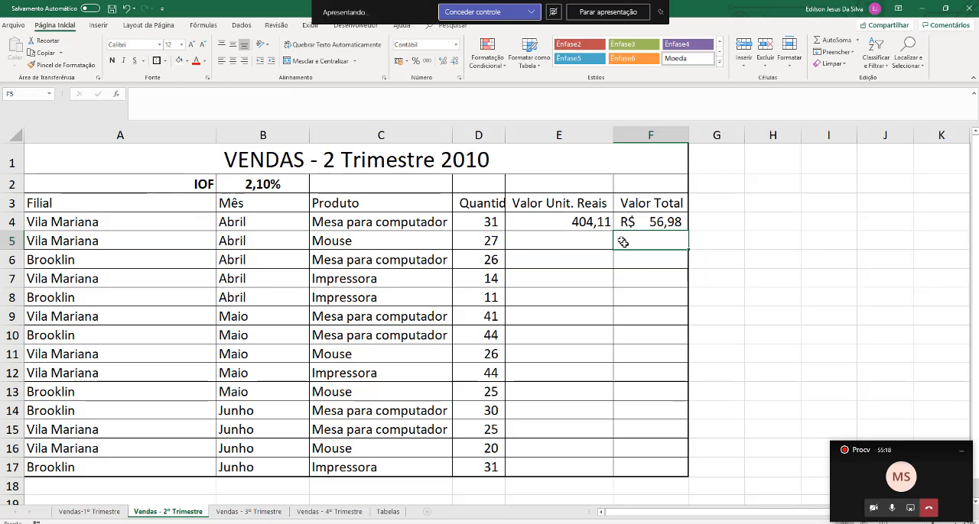
Open the F4 total value formula and examine its IOF term E4*$B$2 and the branch cost PROCV term
click(668, 222)
double_click(668, 221)
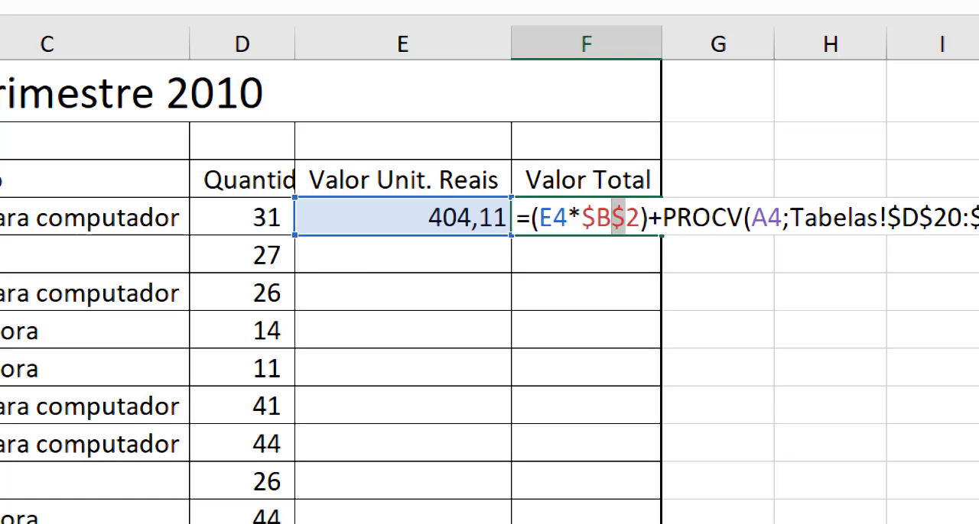
drag(539, 220, 639, 220)
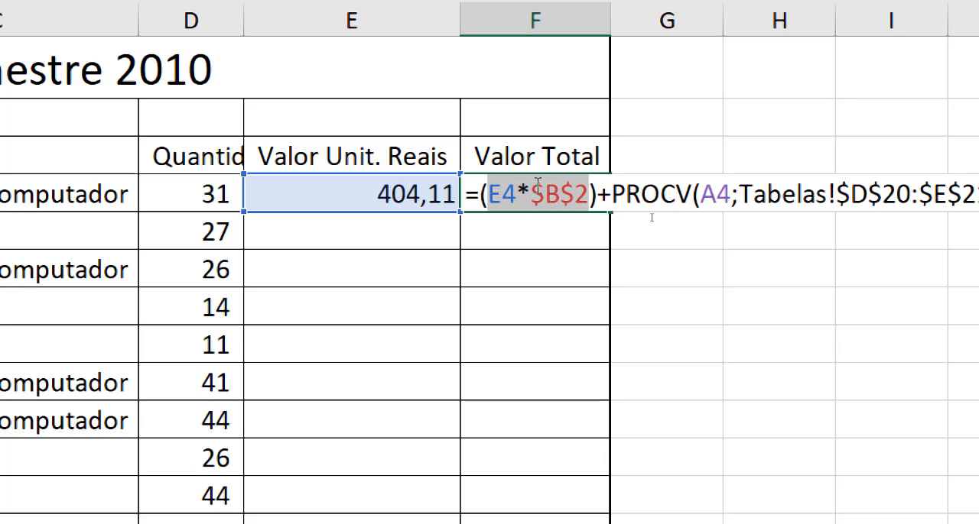
drag(617, 194, 887, 221)
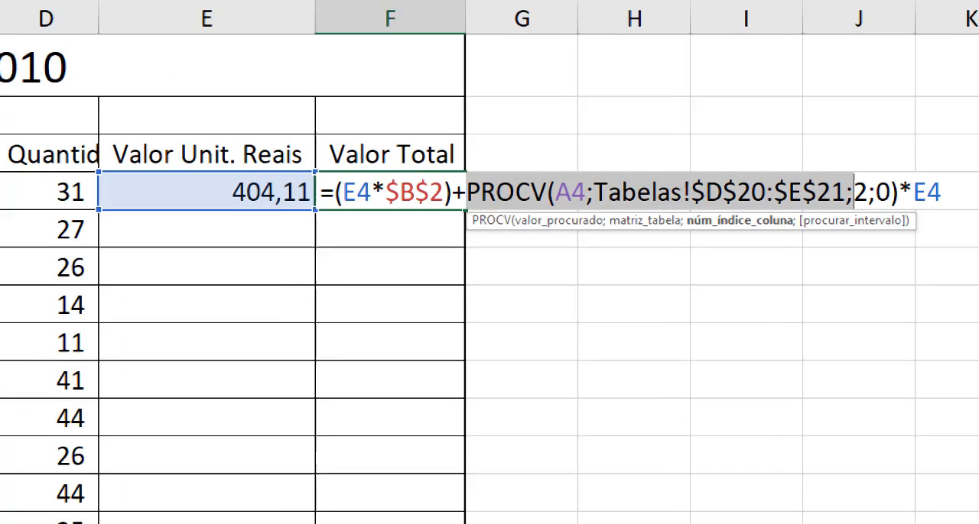
click(576, 207)
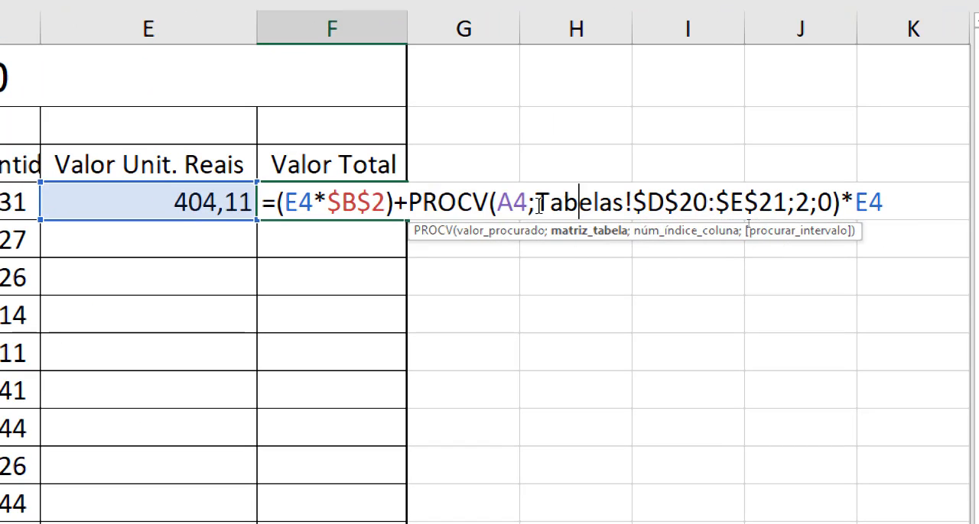
Examine the branch cost PROCV arguments in F4: lookup value, table range, column index and exact match option
double_click(527, 205)
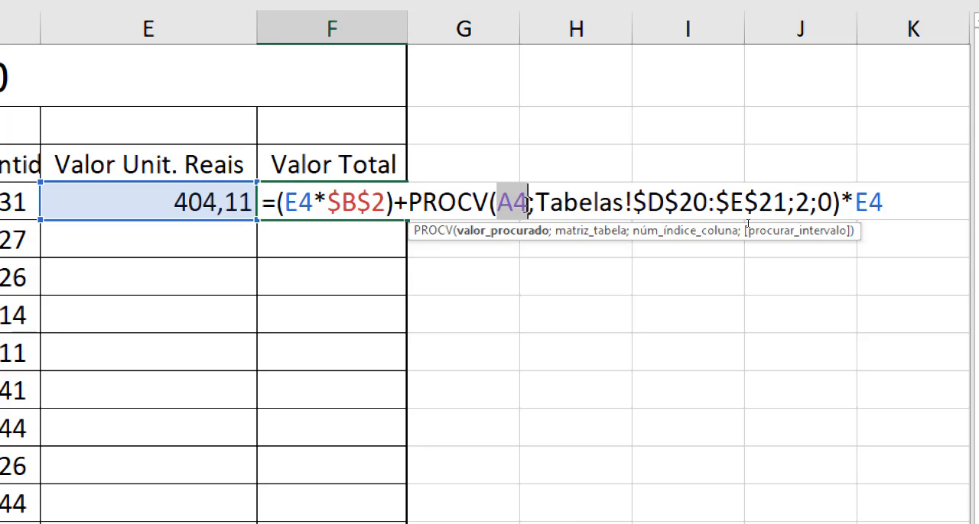
drag(577, 205, 787, 202)
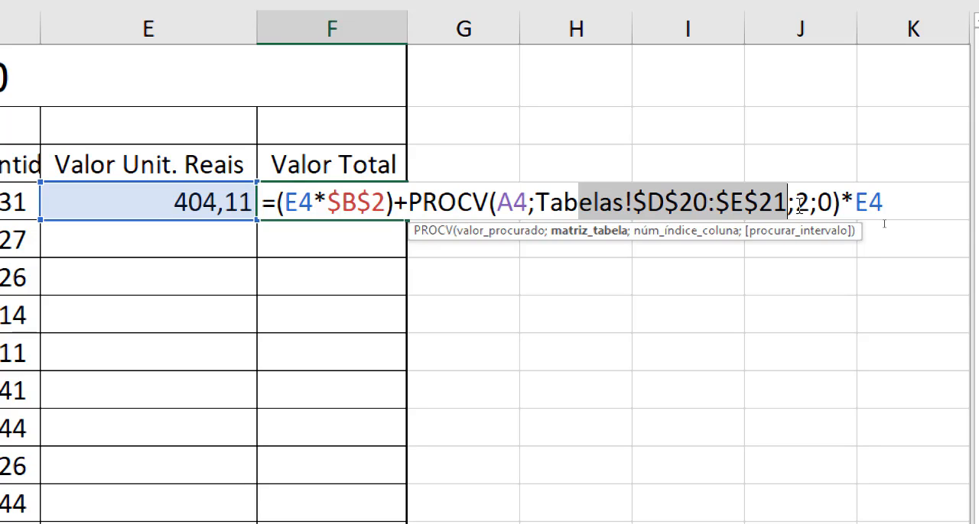
click(812, 205)
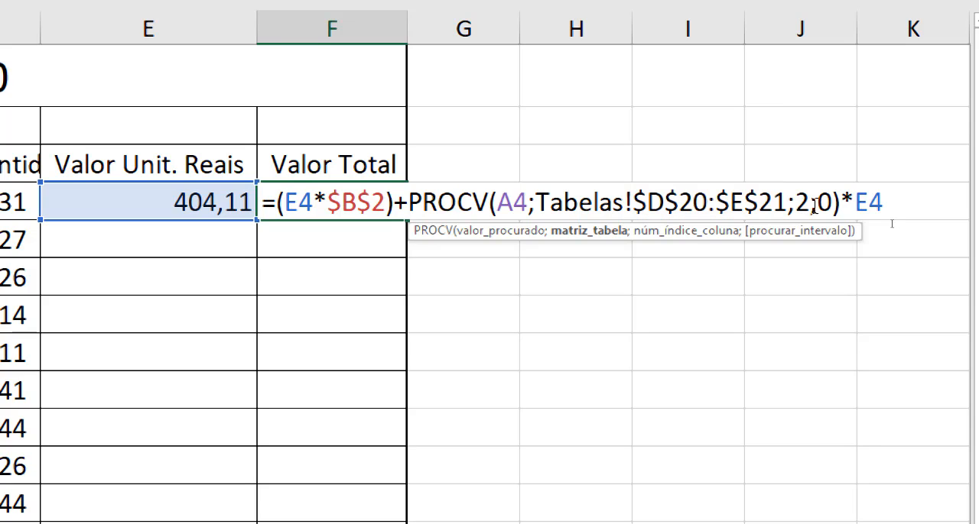
key(shift+Left)
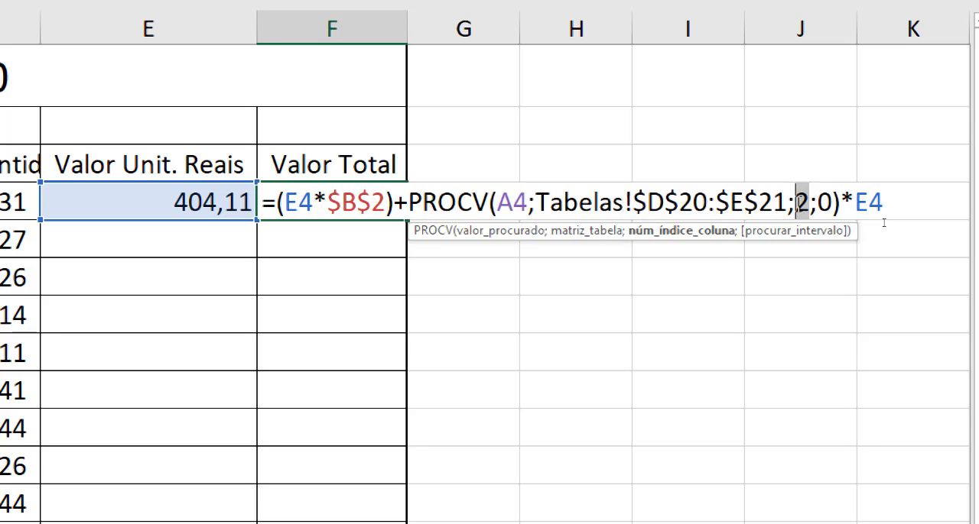
key(Right)
key(Right)
key(shift+Right)
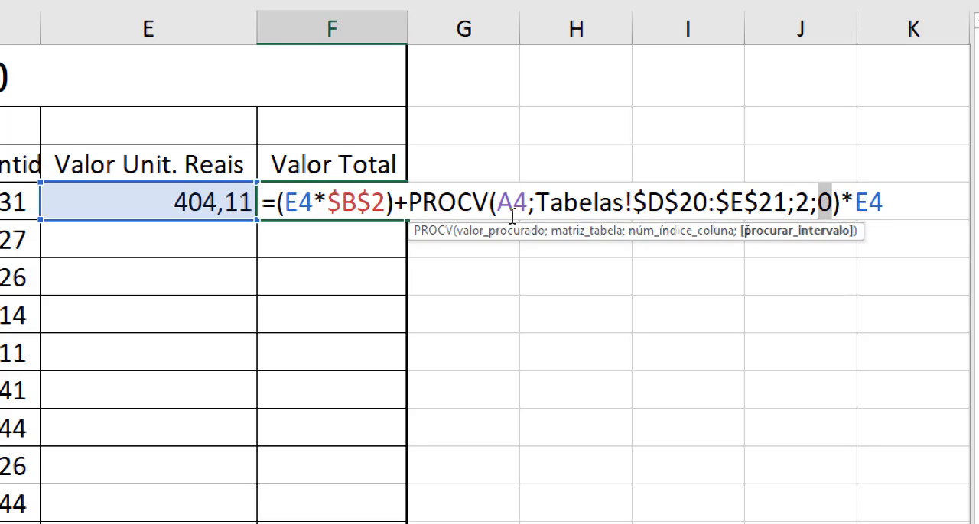
drag(832, 203, 513, 197)
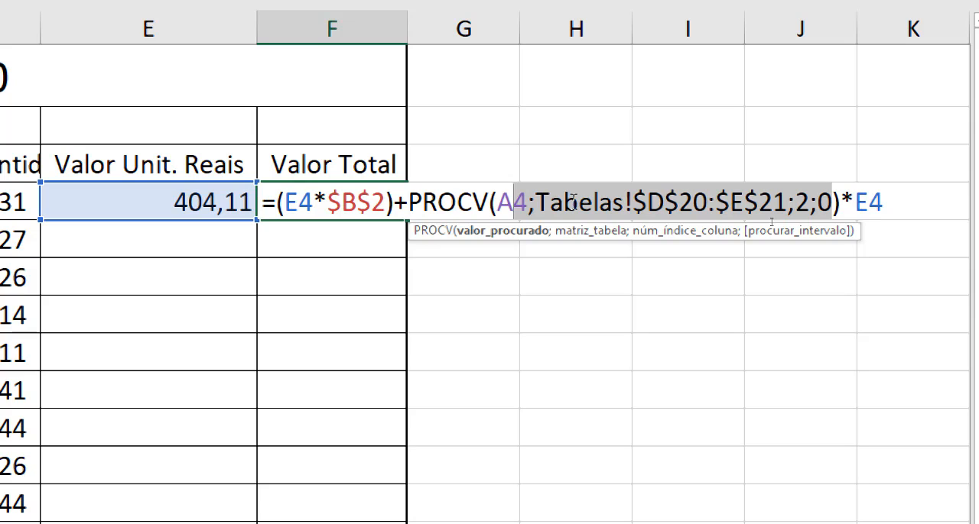
Review the multiplication by E4 and how the IOF and branch cost terms combine, and close the F4 formula
click(885, 203)
drag(883, 204, 860, 203)
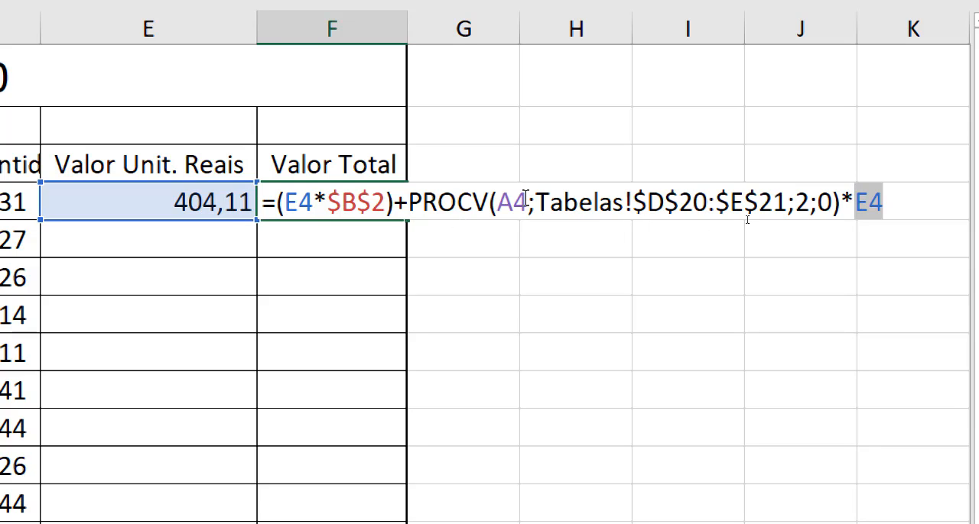
drag(525, 201, 885, 217)
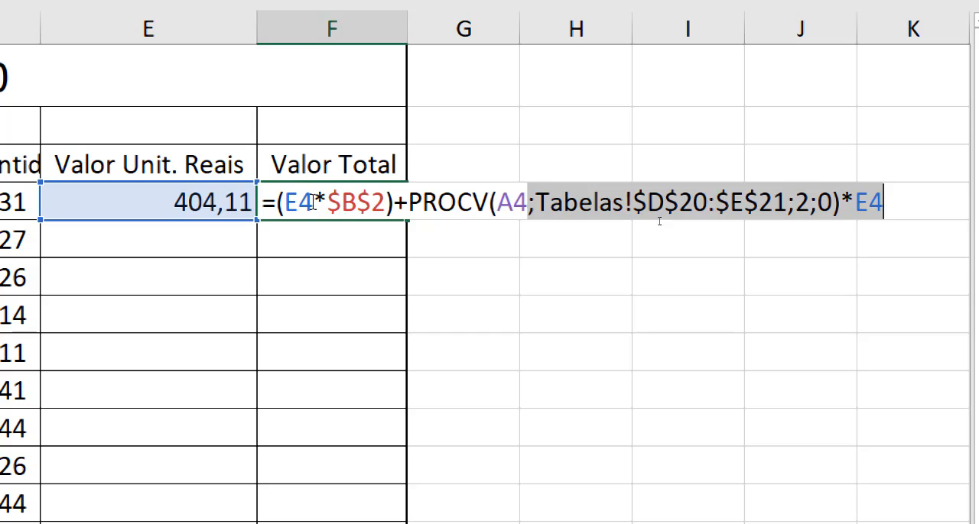
drag(312, 202, 388, 191)
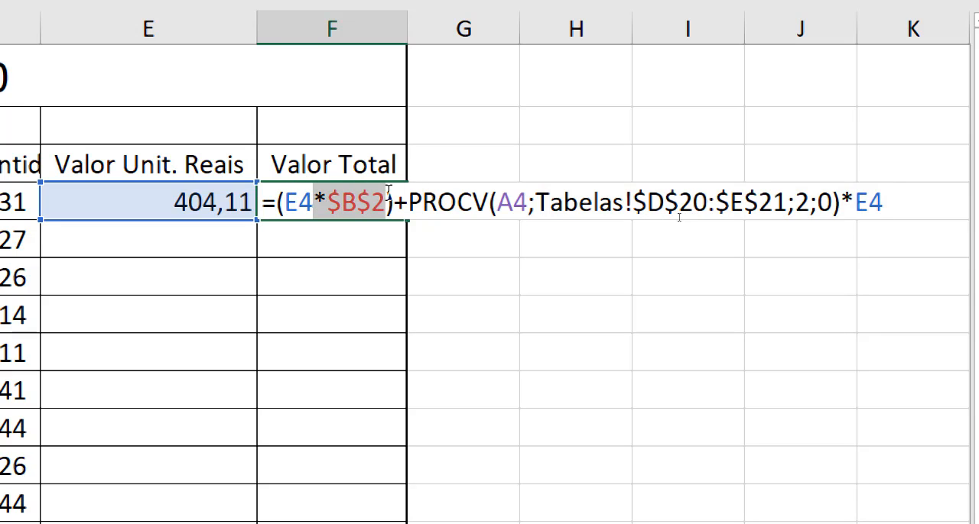
shift+click(786, 205)
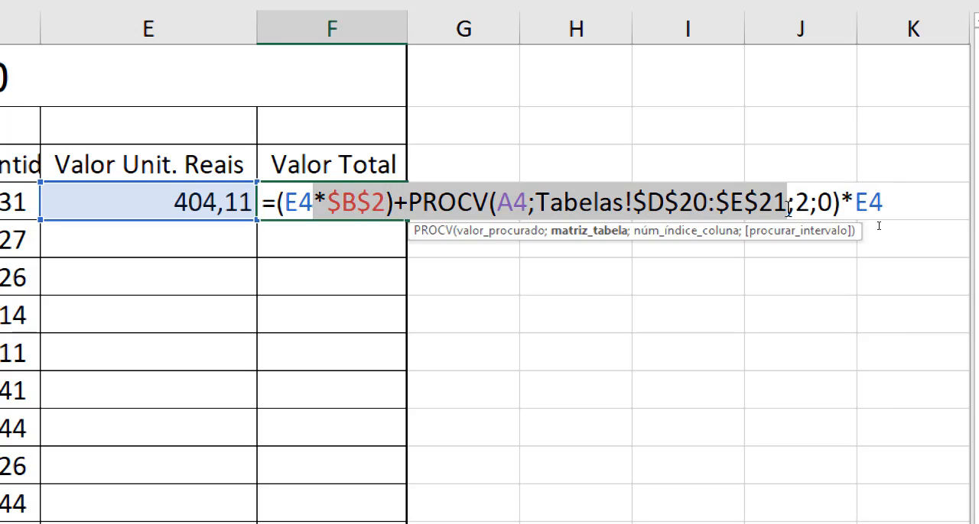
key(Return)
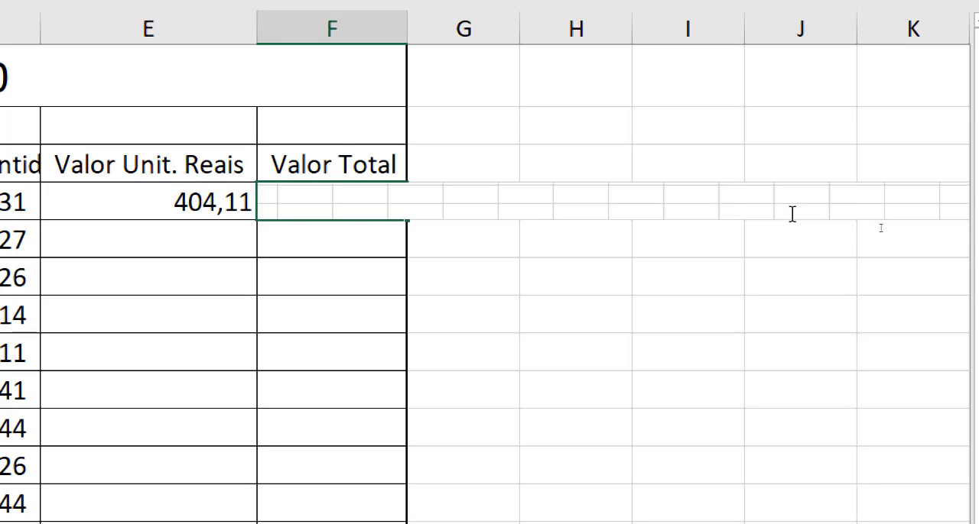
Append + E4 to the F4 formula, enclose the PROCV(...)*E4 product in parentheses, and confirm it
click(334, 197)
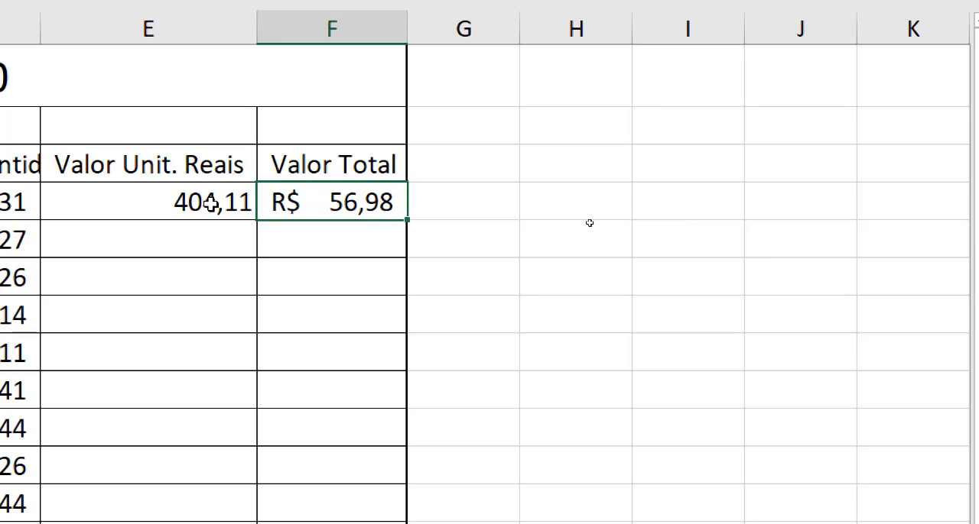
double_click(353, 203)
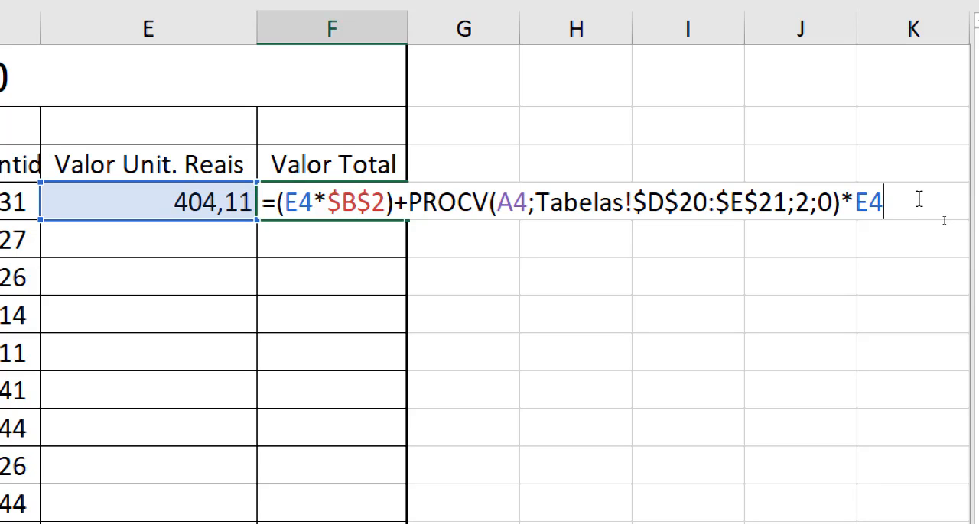
text(+E4)
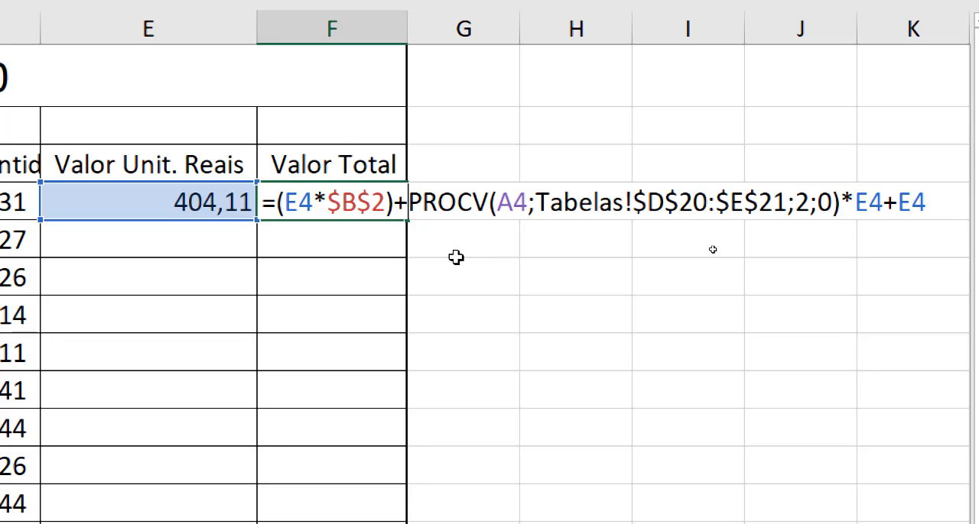
text(()
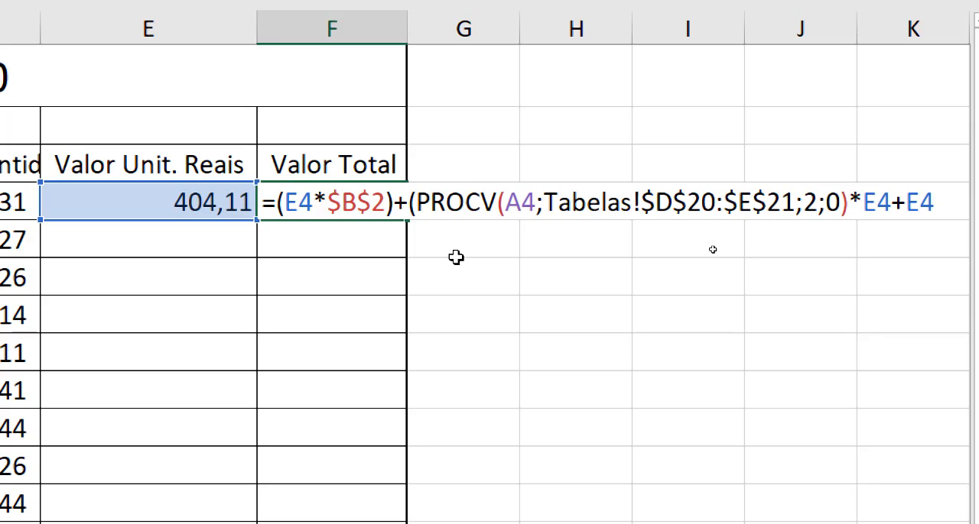
text())
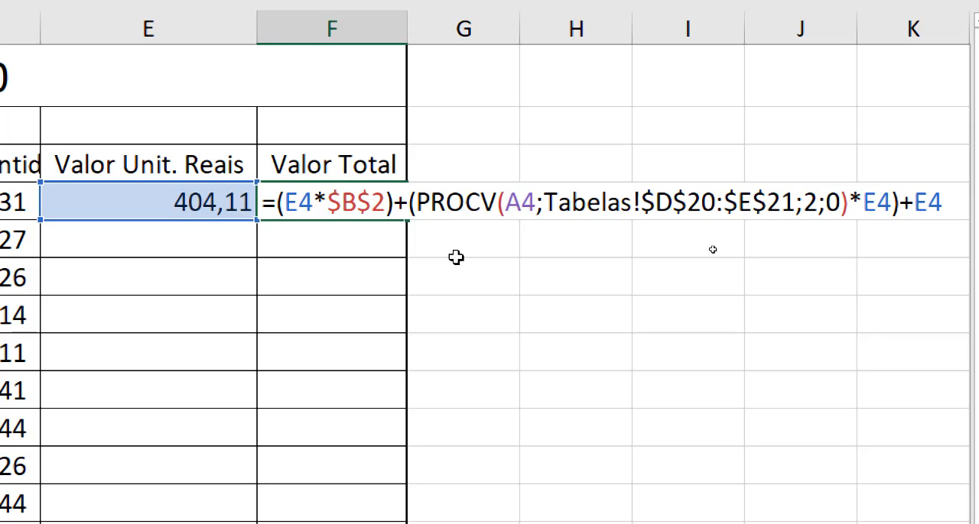
key(Right)
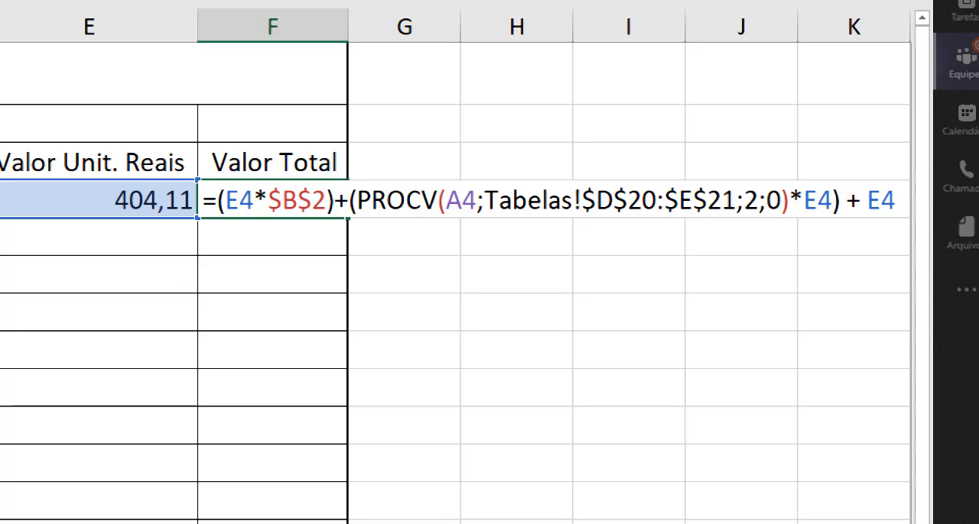
key(Return)
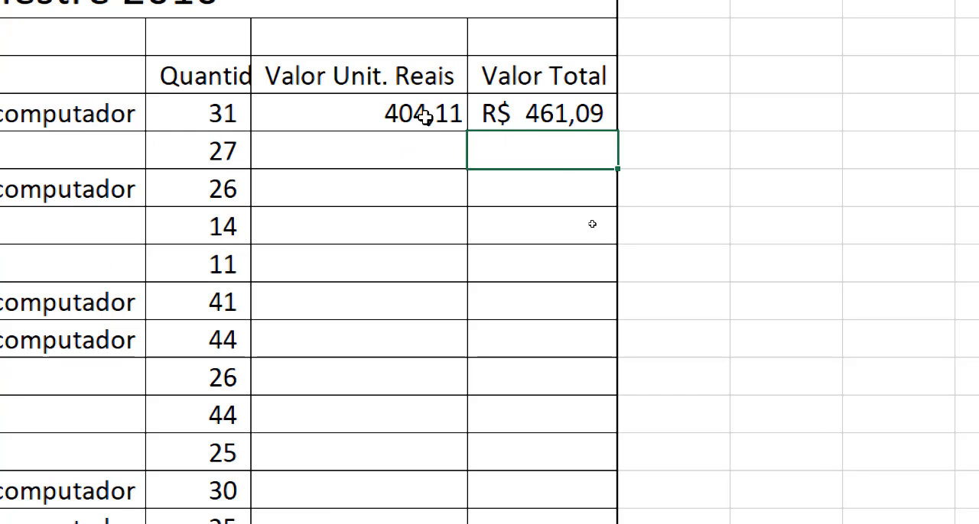
Fill the unit value and total value formulas from E4:F4 down to row 17
drag(425, 115, 518, 124)
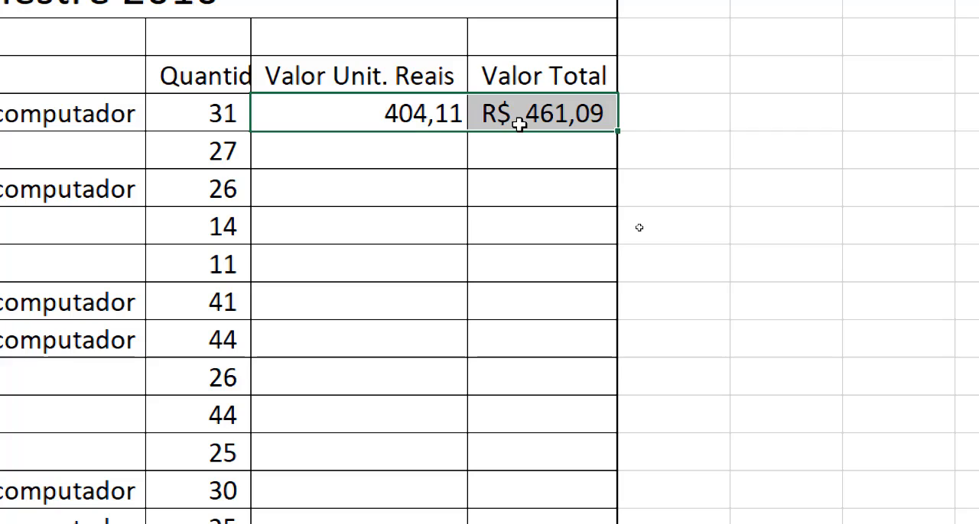
click(367, 113)
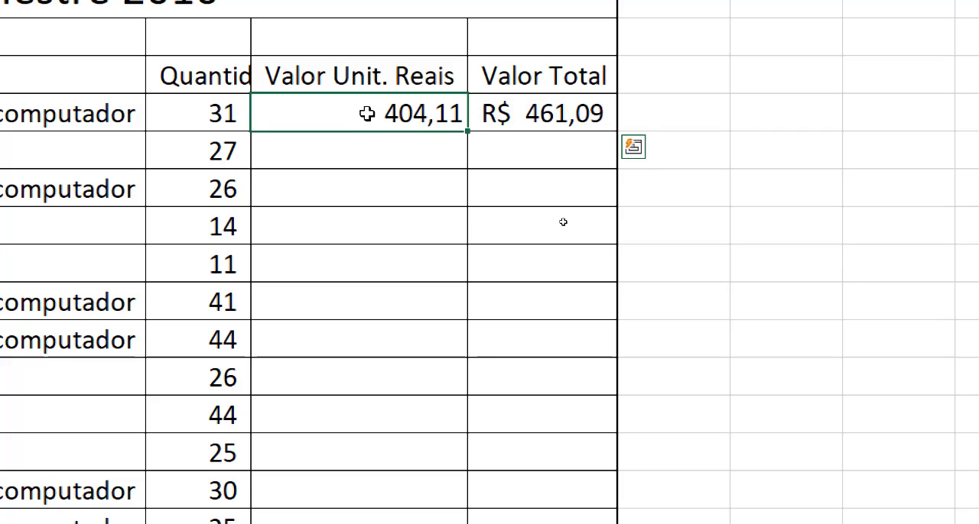
drag(367, 113, 526, 111)
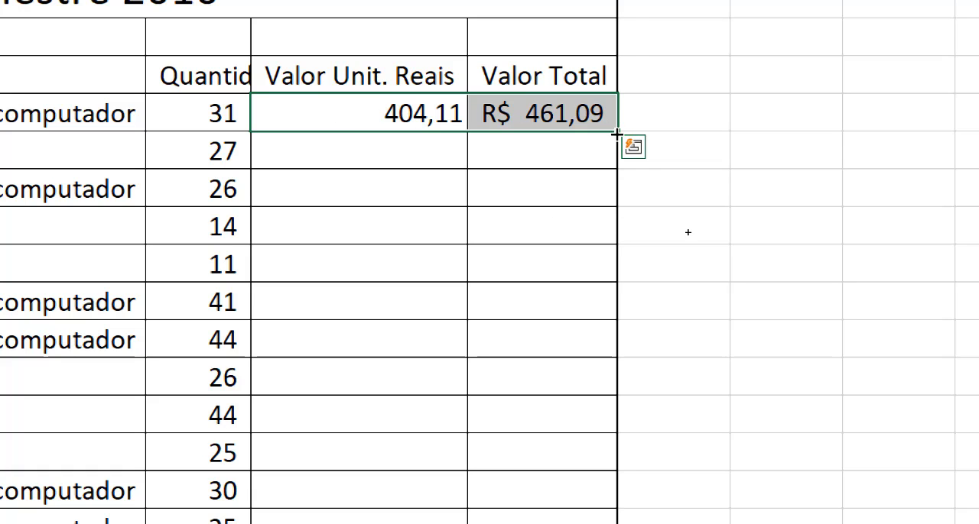
drag(617, 132, 586, 138)
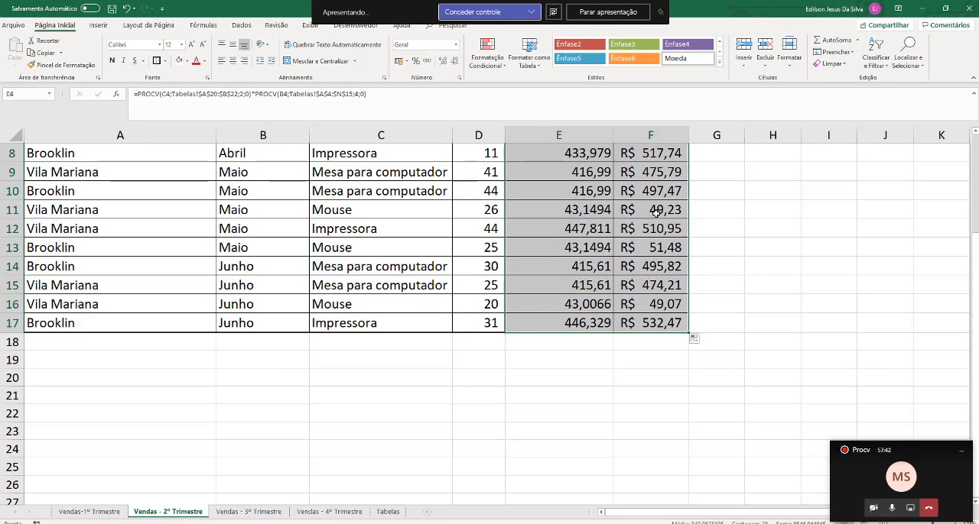
Apply the R$ accounting format to the unit and total values in E4:F17 and deselect the range
scroll(648, 211, up, 3)
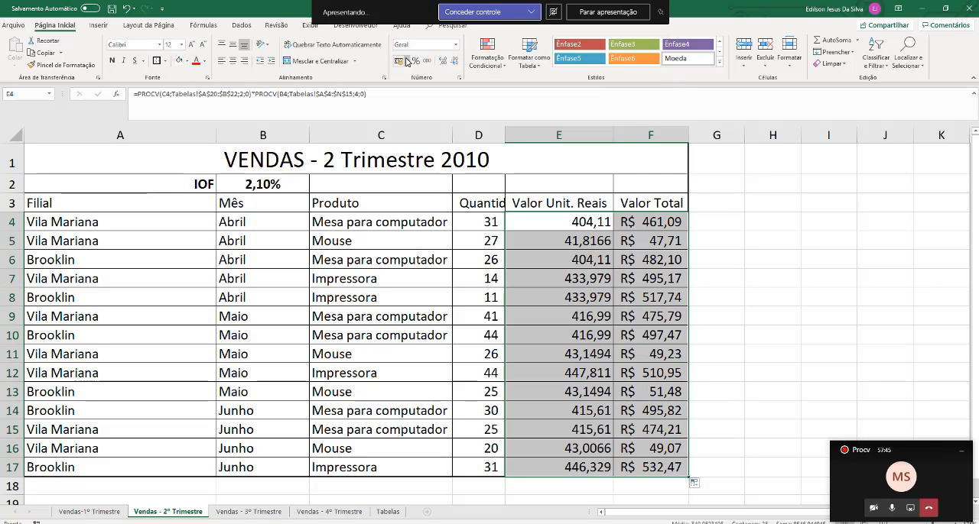
click(407, 61)
click(422, 72)
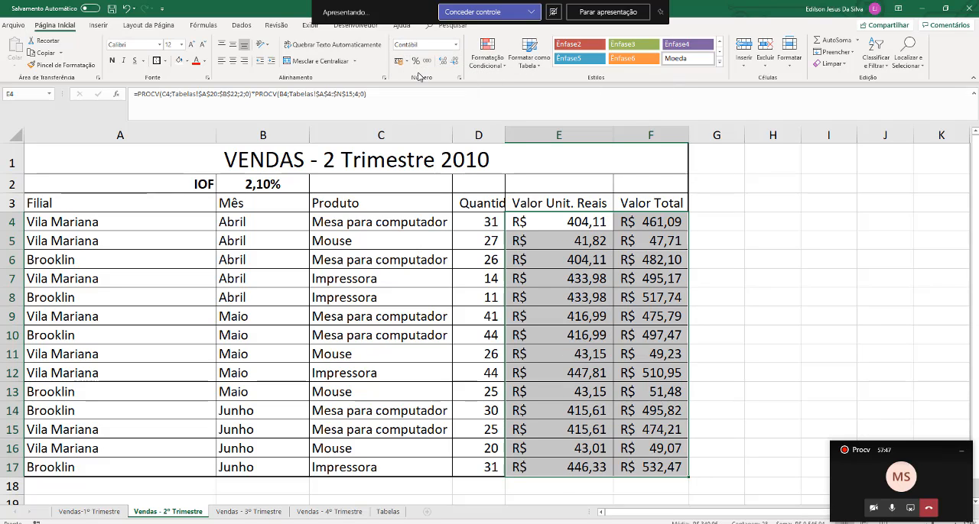
click(749, 245)
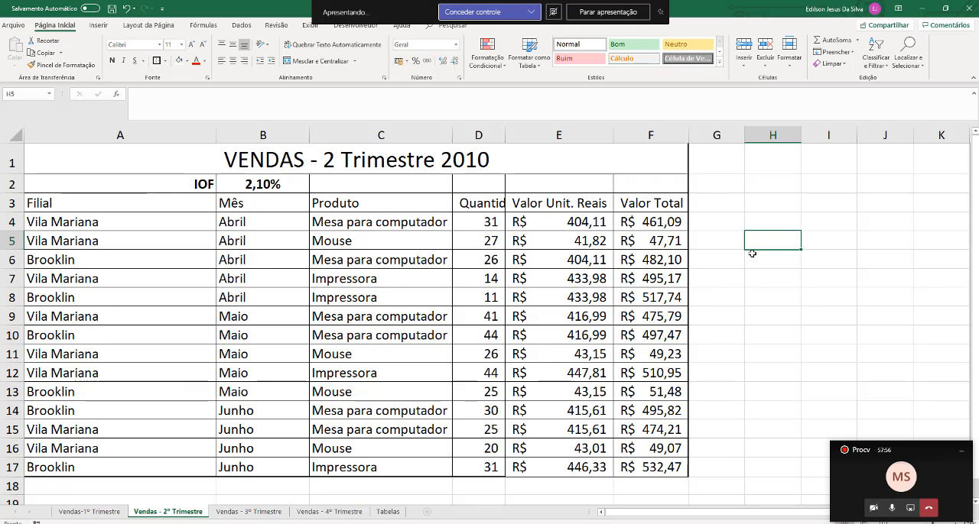
Open the total value formula in F4 for review
double_click(663, 222)
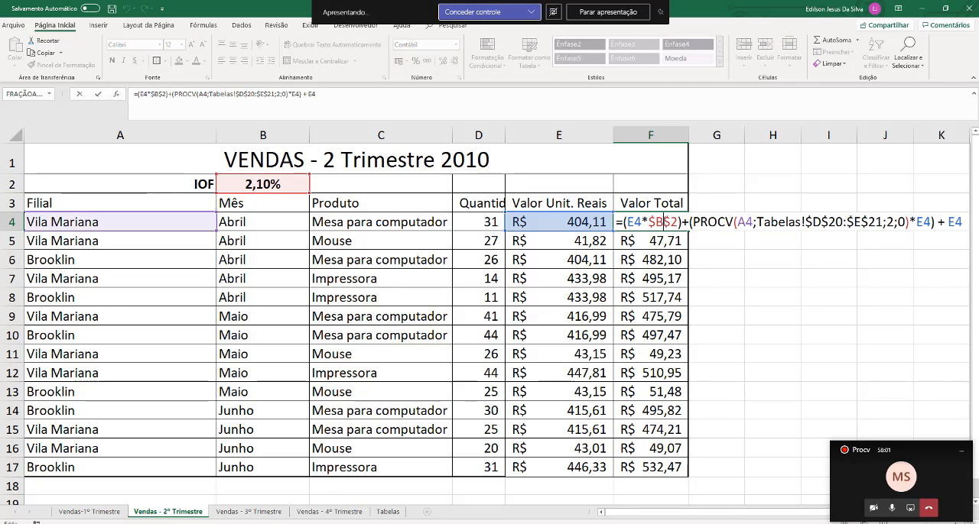
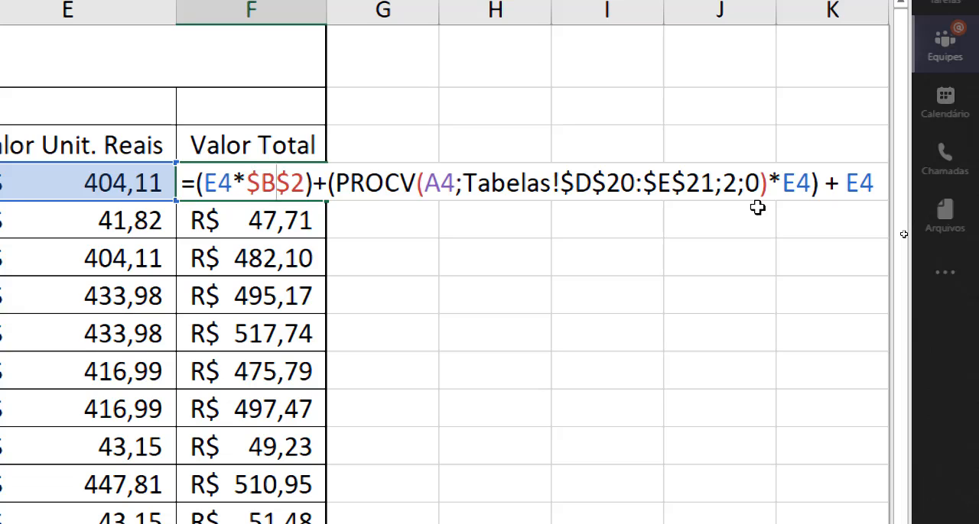
Copy the unit value and total value formulas from E4:F4 into E4:F4 of the Vendas - 3º Trimestre sheet
key(Return)
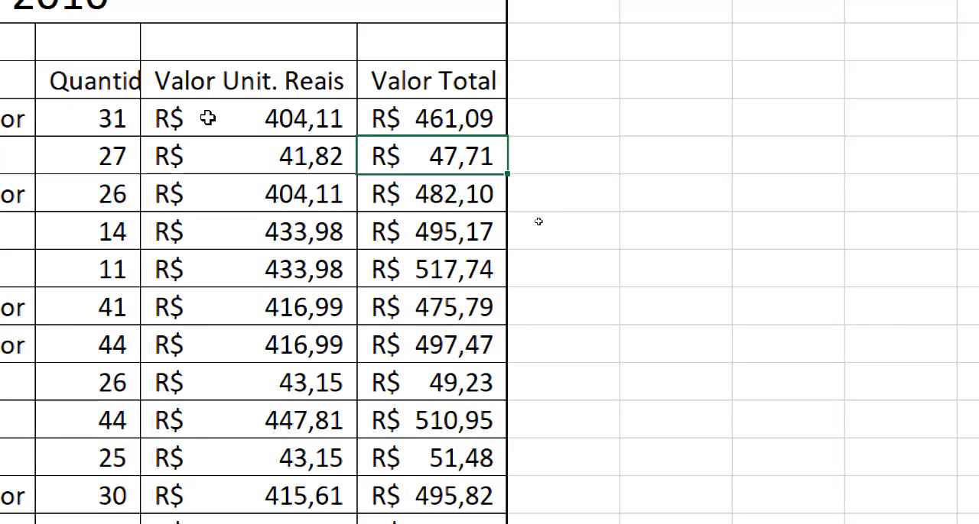
drag(208, 118, 414, 123)
key(ctrl+c)
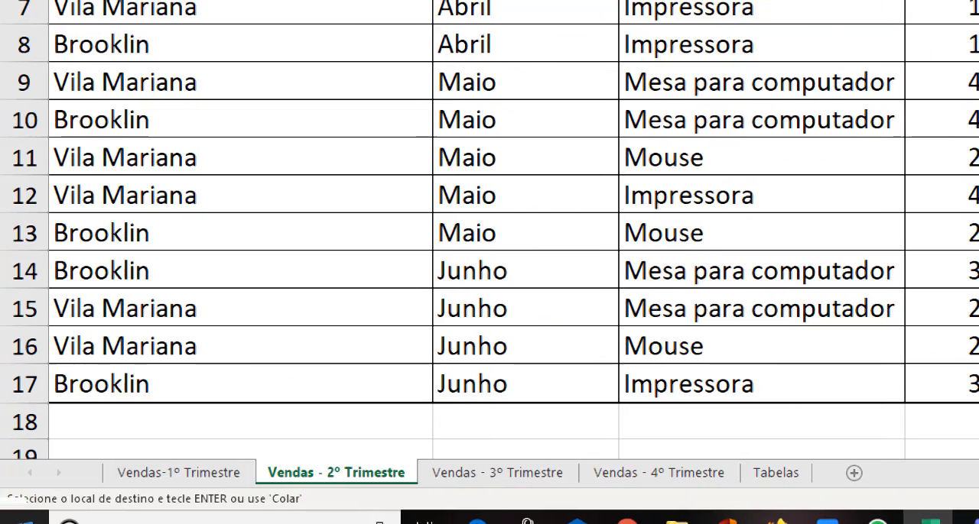
click(474, 482)
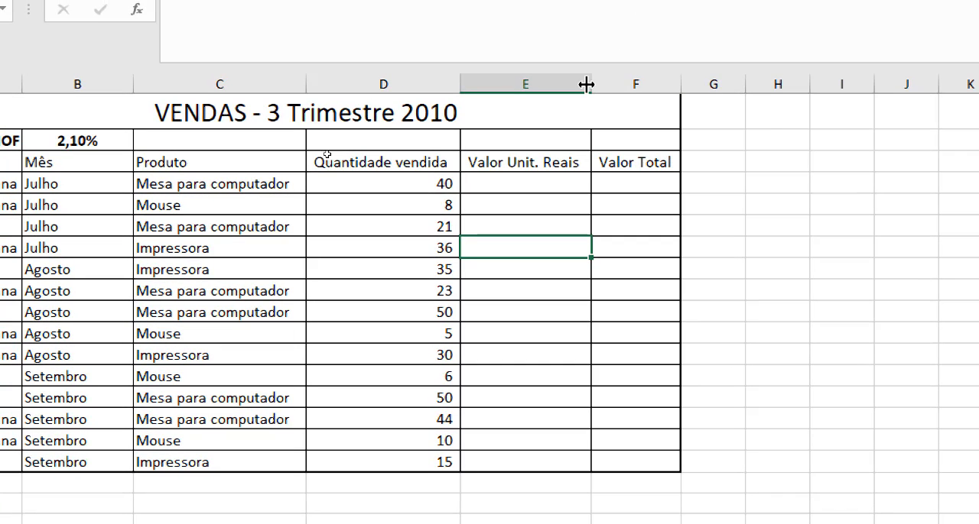
click(518, 186)
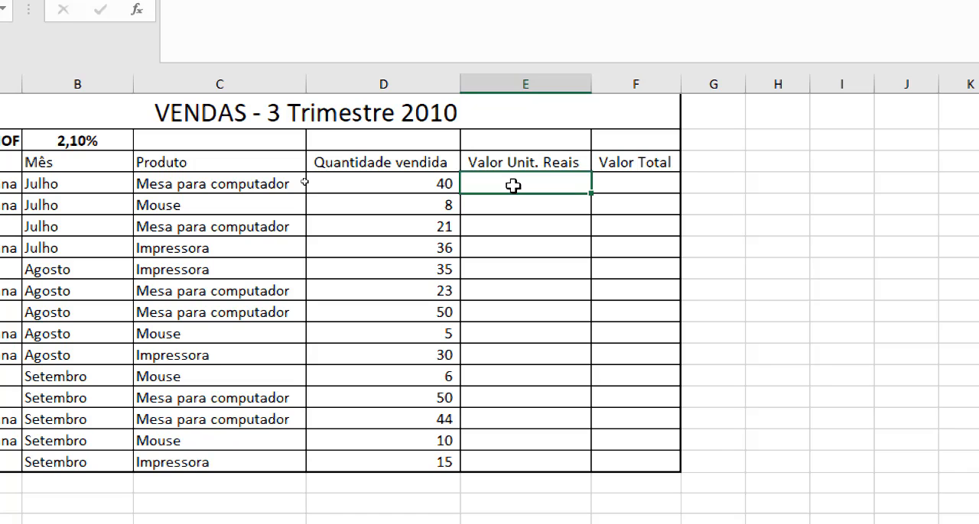
key(ctrl+v)
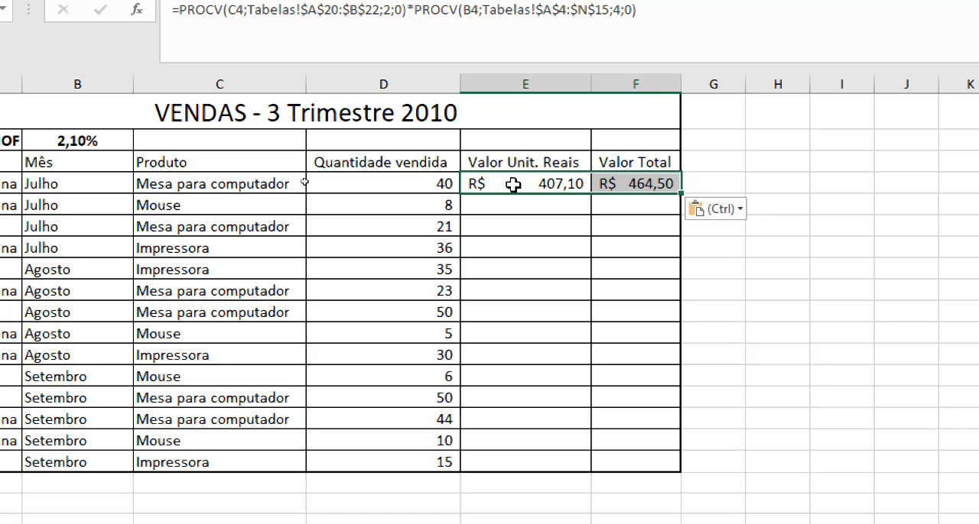
click(553, 246)
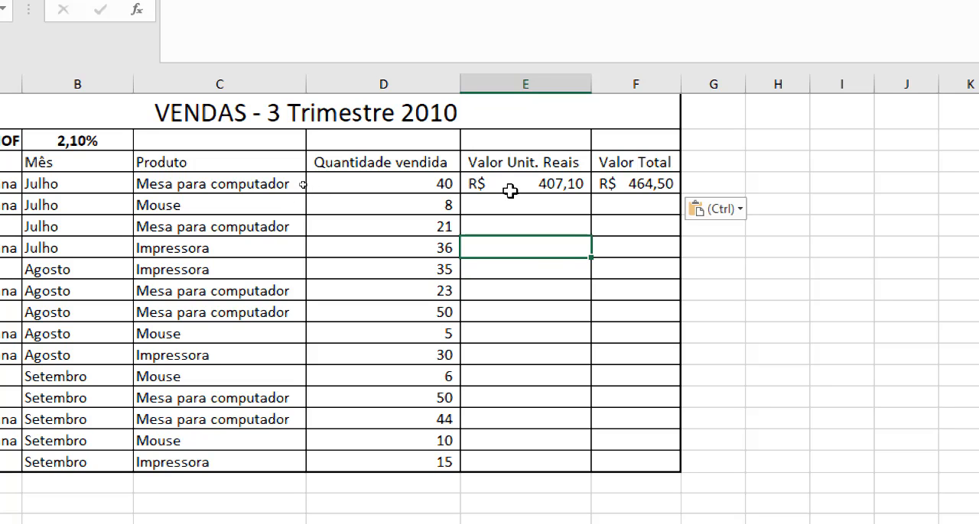
key(ctrl+plus)
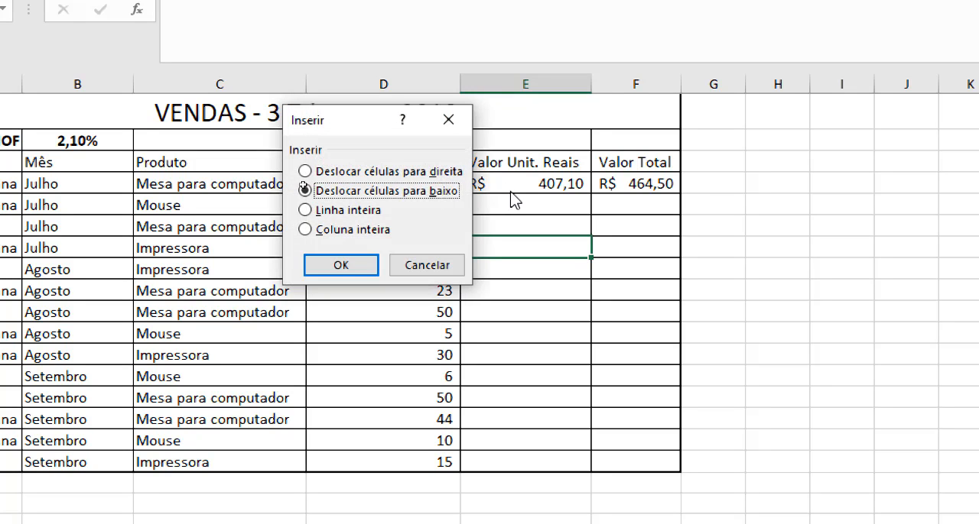
key(Escape)
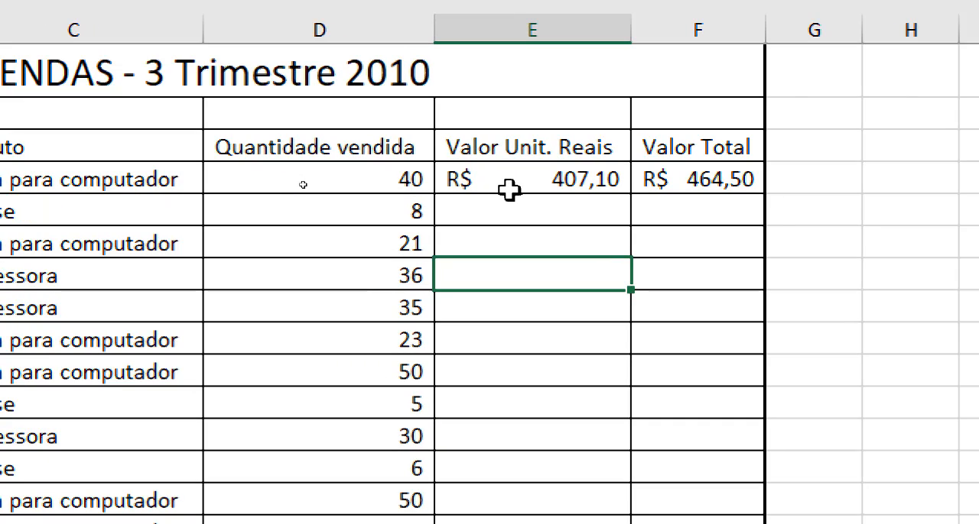
Examine each argument of the two multiplied PROCV functions in the E4 unit value formula and leave the formula as it is
double_click(519, 179)
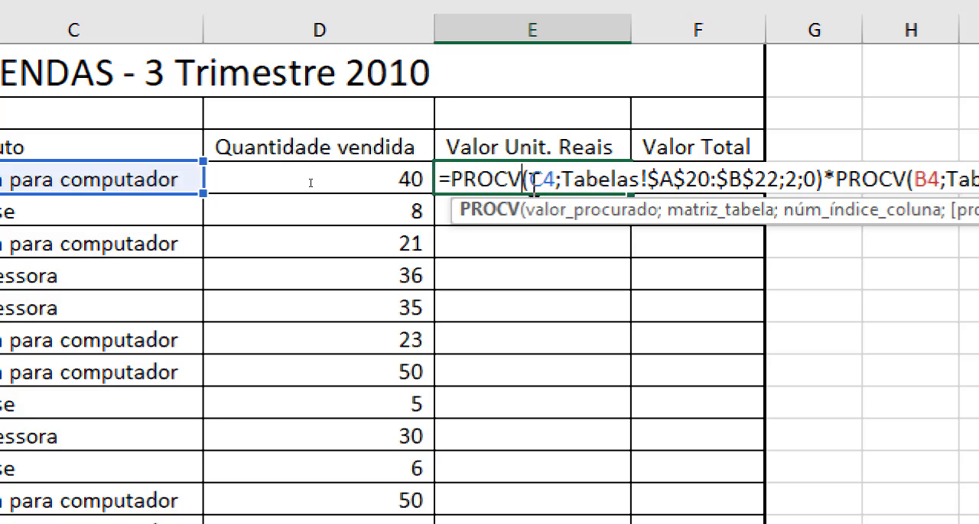
double_click(557, 181)
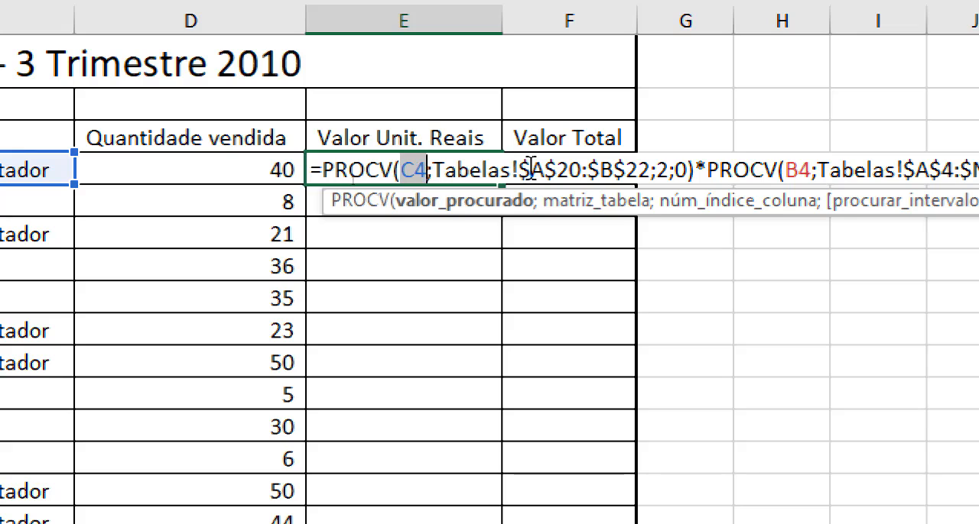
click(530, 170)
drag(532, 168, 652, 168)
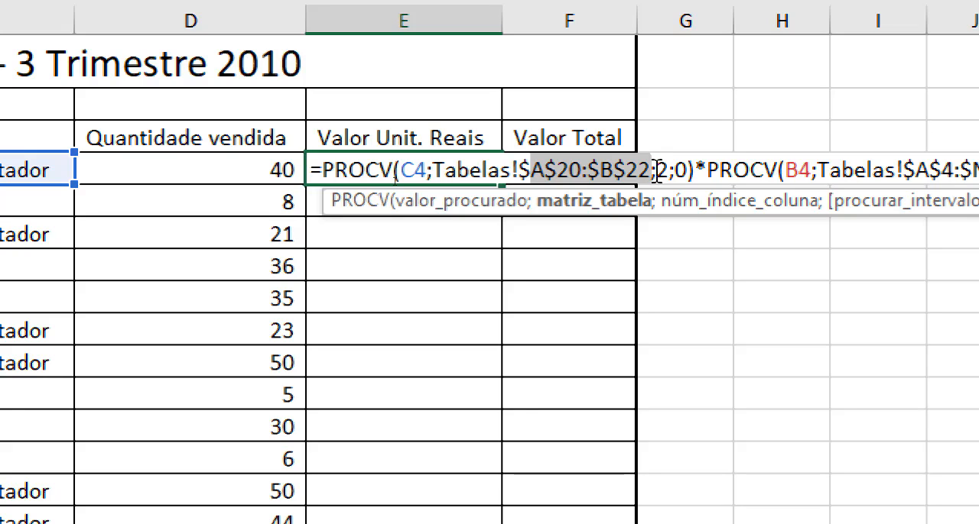
click(653, 169)
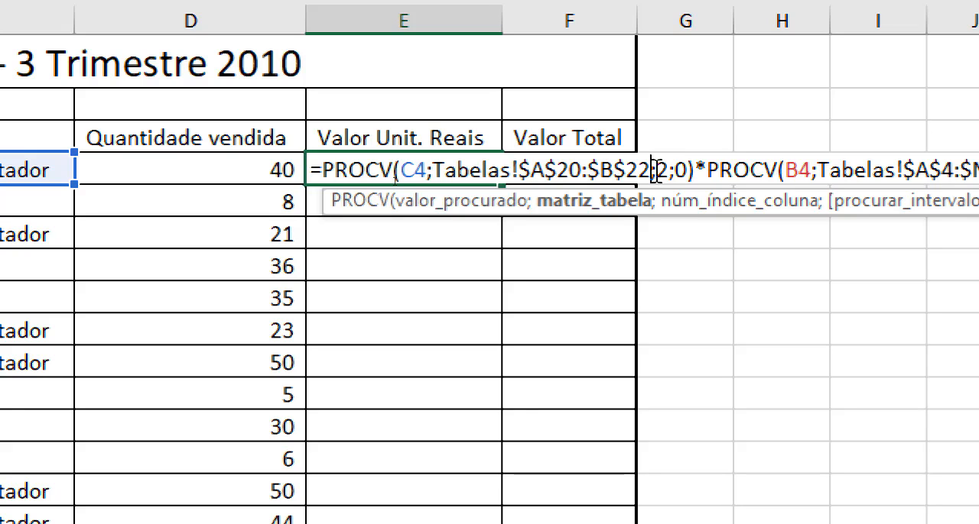
drag(656, 170, 668, 169)
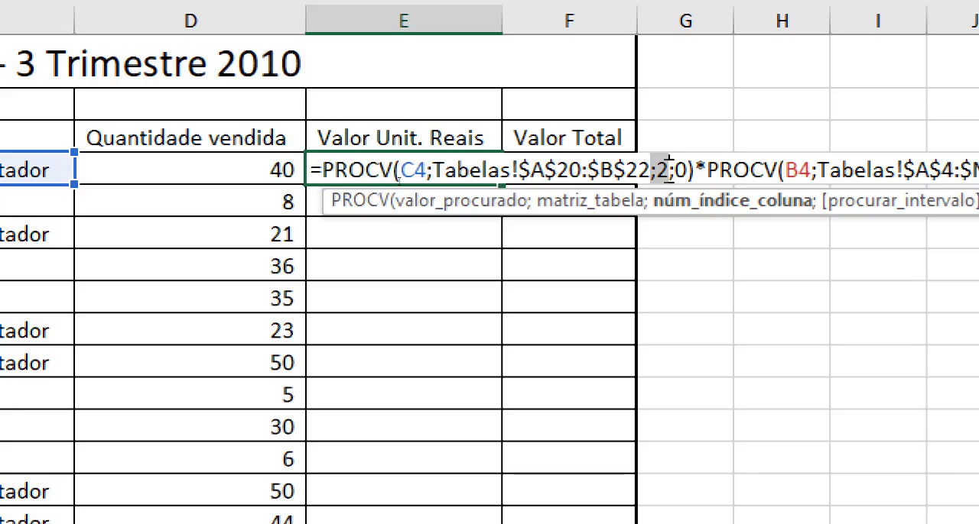
drag(674, 170, 687, 169)
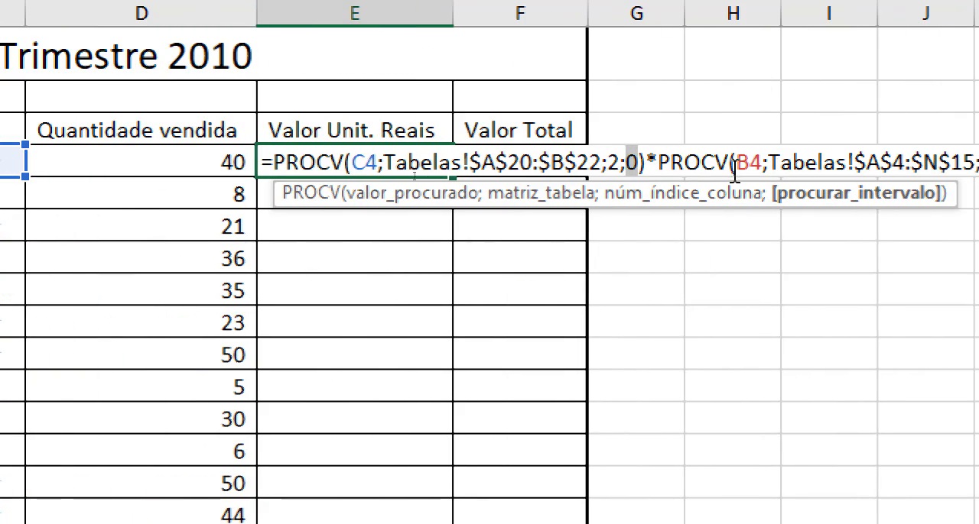
drag(645, 162, 967, 172)
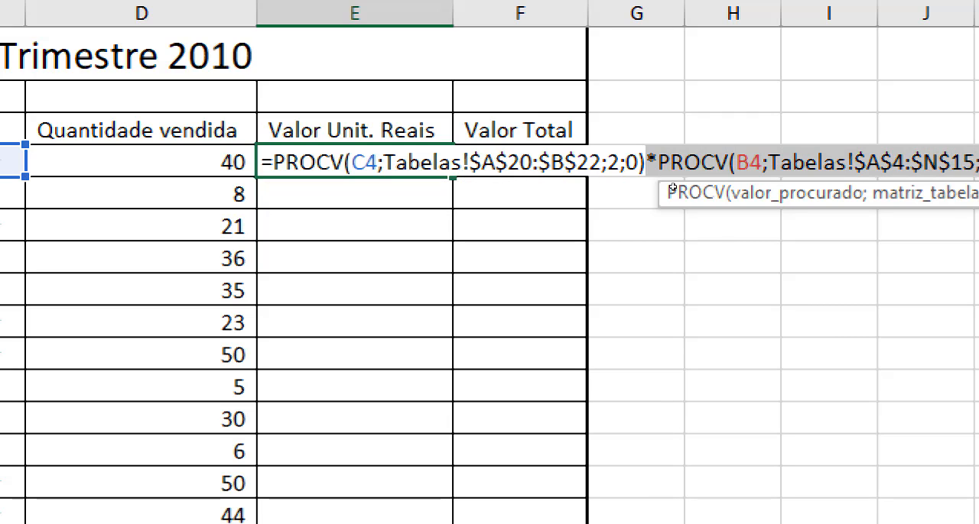
click(735, 163)
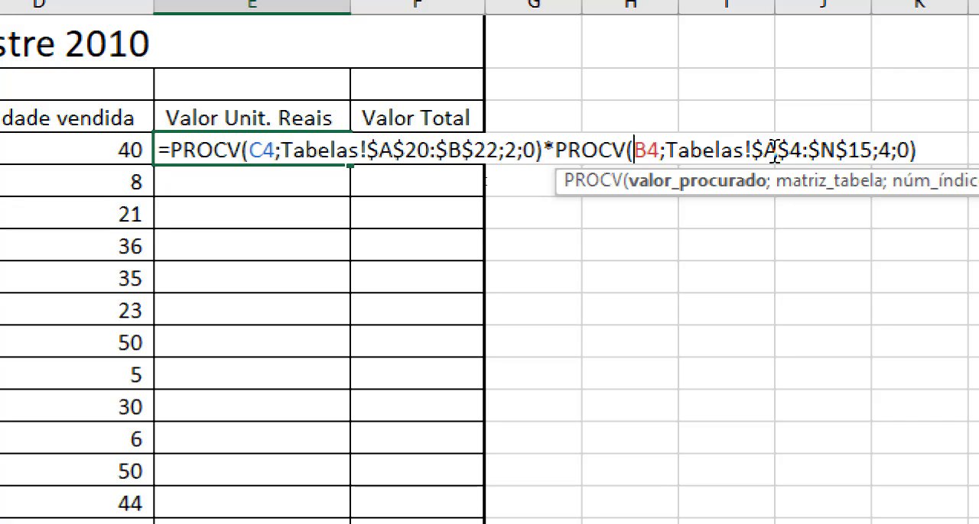
drag(774, 151, 864, 158)
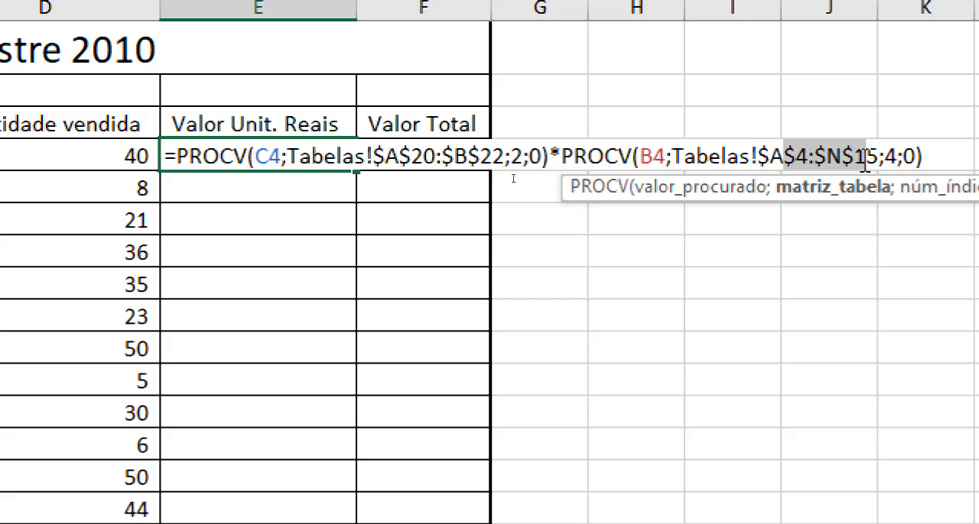
click(888, 157)
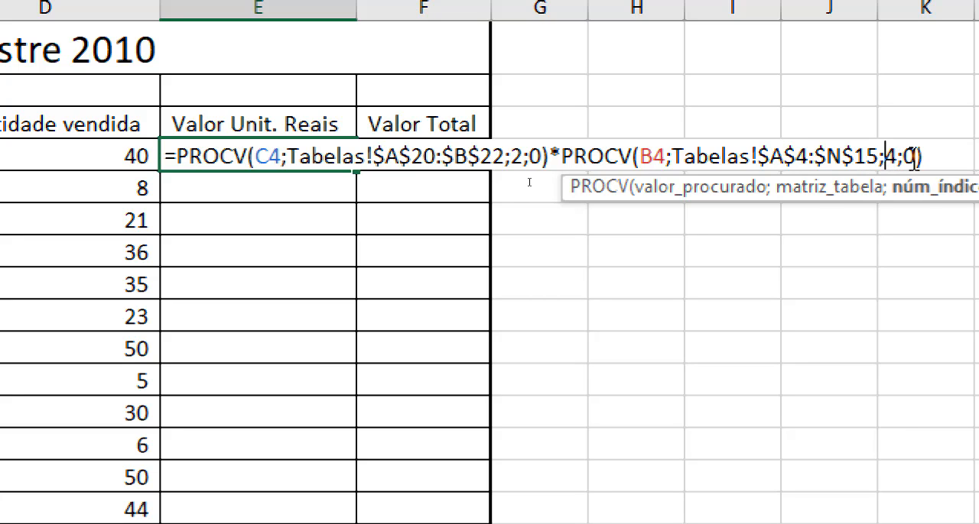
key(Return)
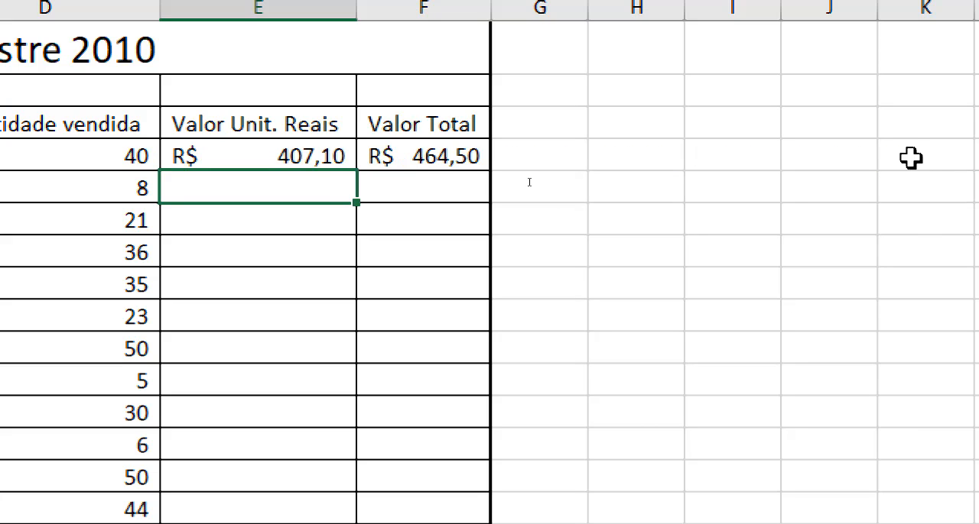
Examine the IOF, PROCV and unit value terms of the F4 total value formula and leave the formula as it is
click(436, 157)
double_click(466, 157)
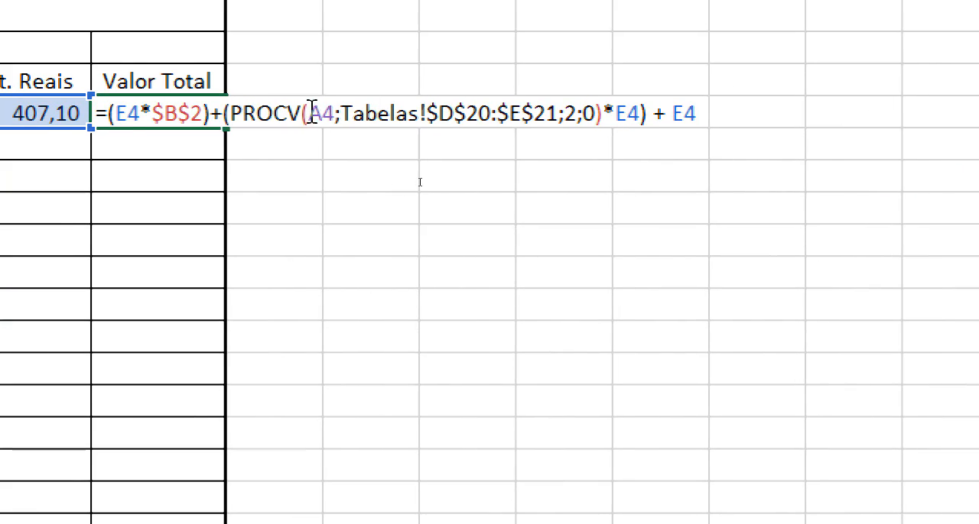
drag(309, 114, 337, 121)
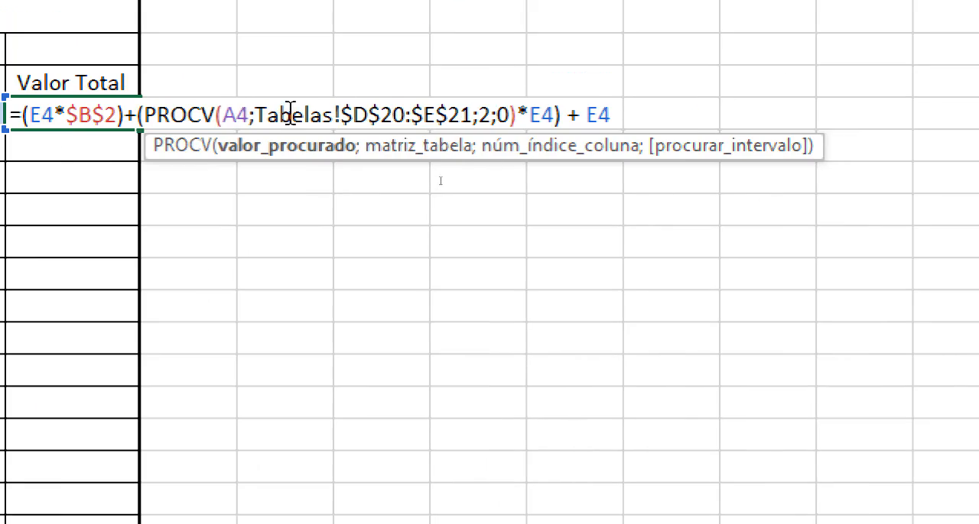
drag(292, 116, 461, 107)
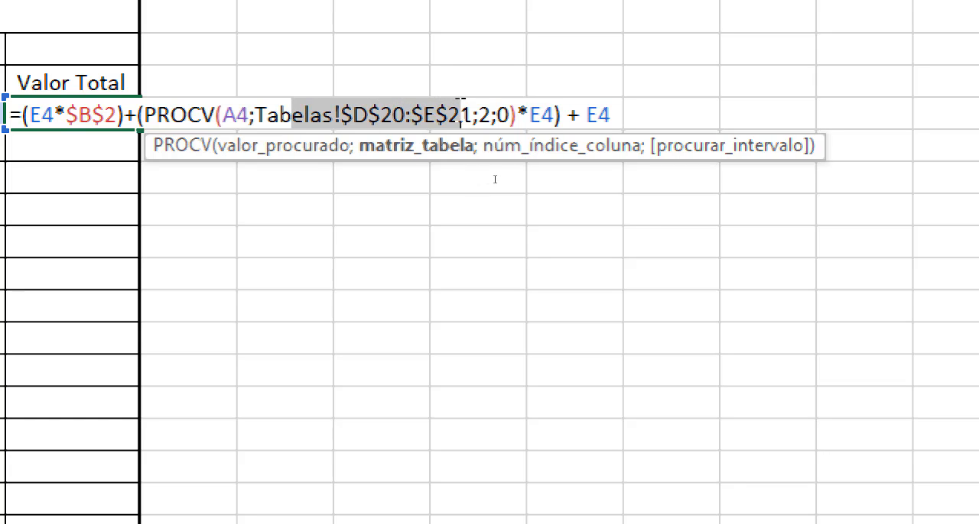
double_click(483, 115)
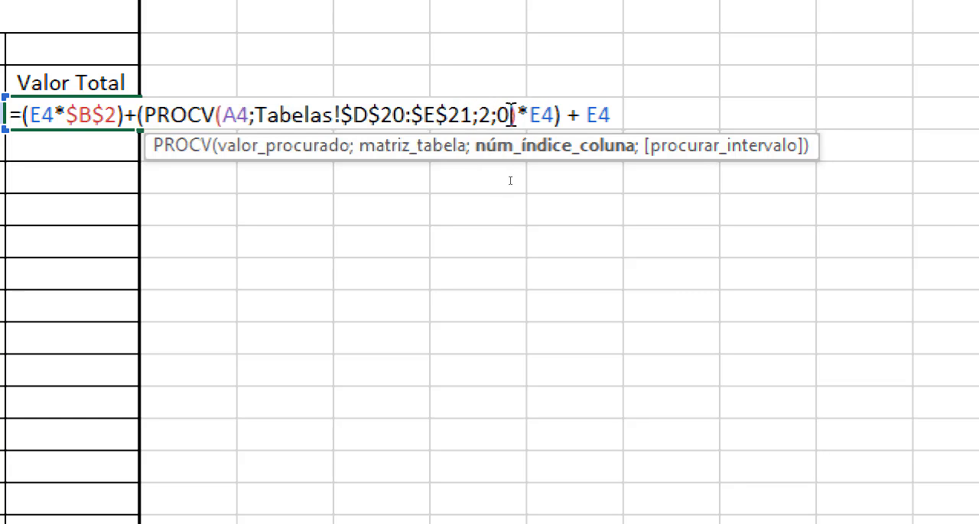
double_click(501, 115)
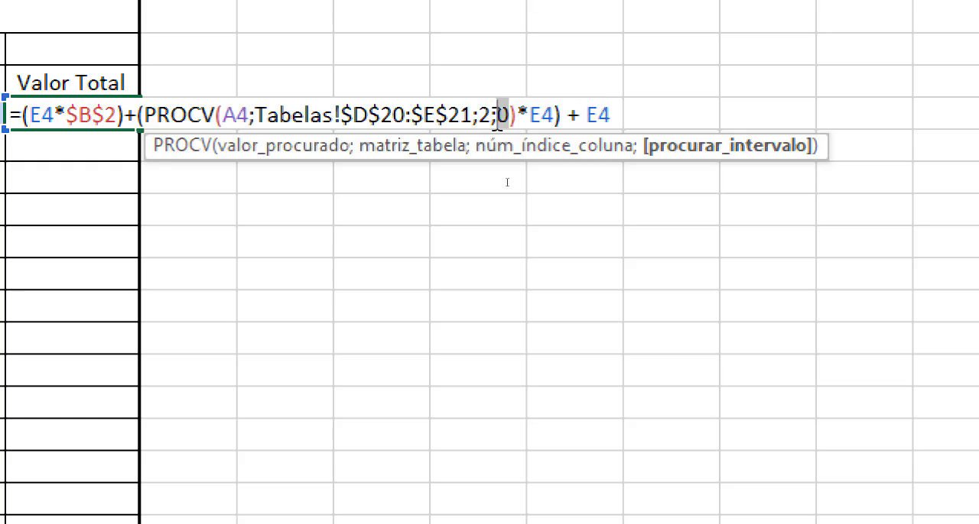
drag(516, 115, 219, 94)
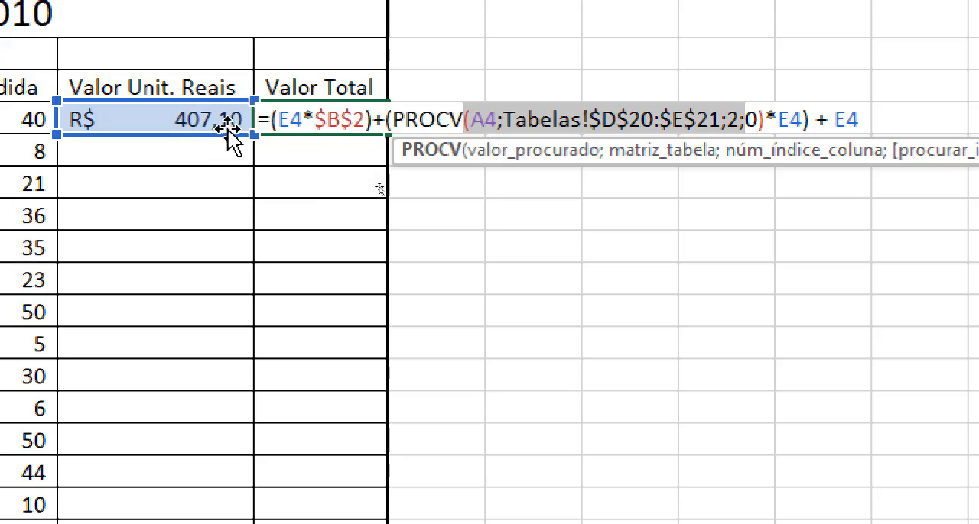
click(870, 116)
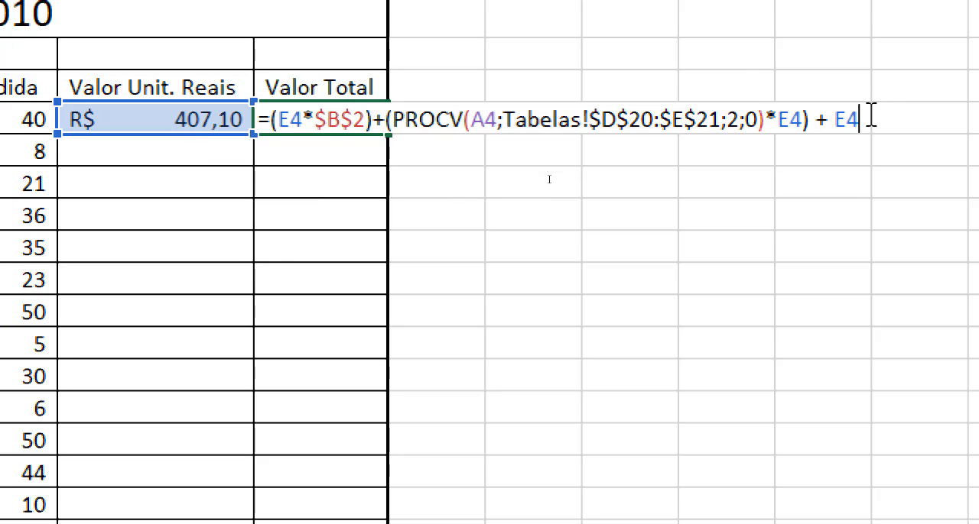
key(Return)
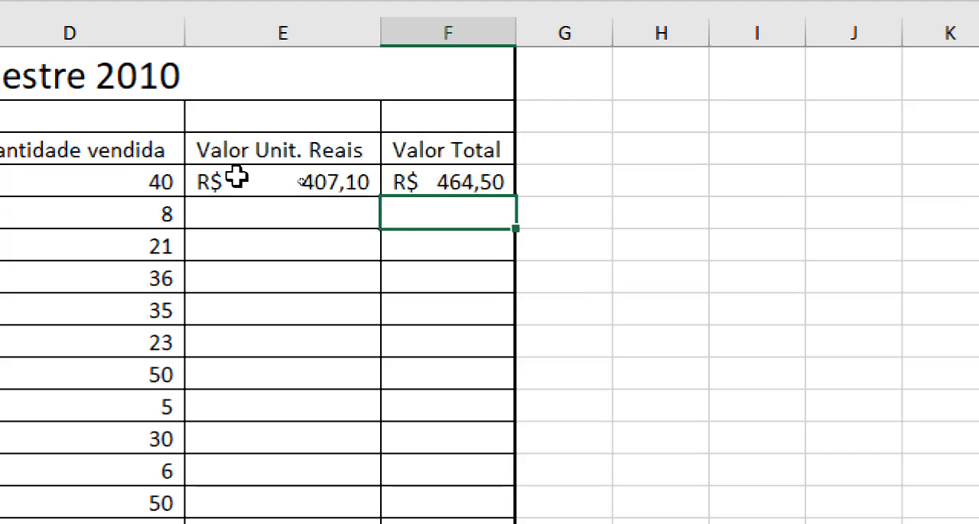
Fill the third-quarter unit value and total value formulas from E4:F4 down to row 17 and deselect the range
drag(236, 175, 434, 176)
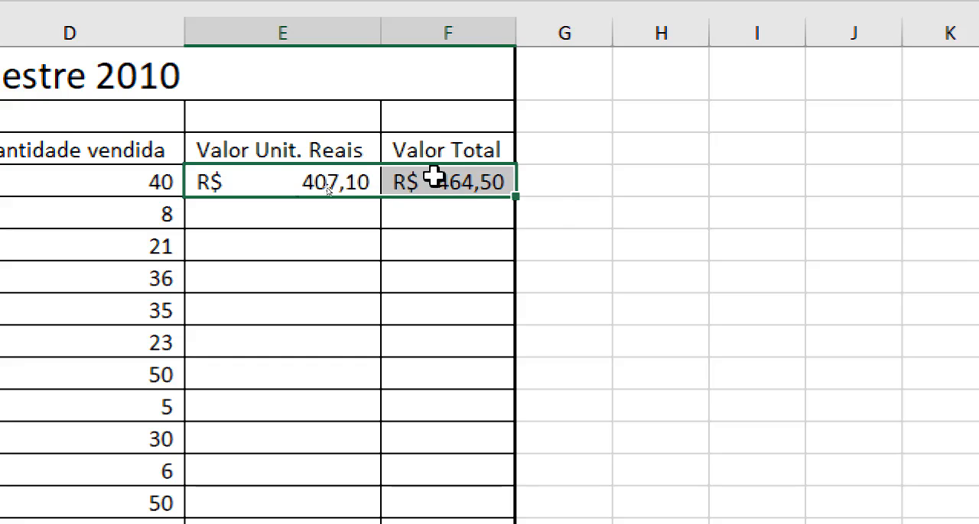
click(282, 183)
drag(282, 182, 443, 188)
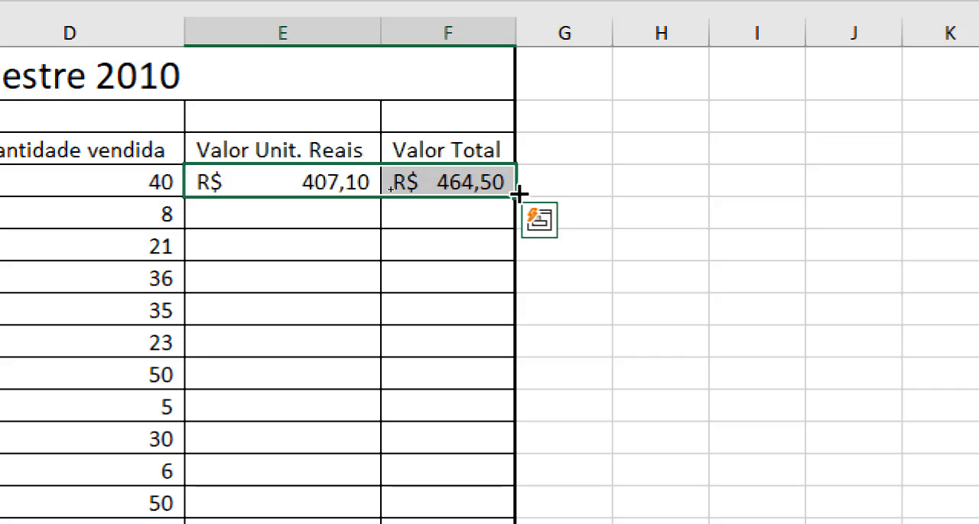
drag(523, 198, 531, 419)
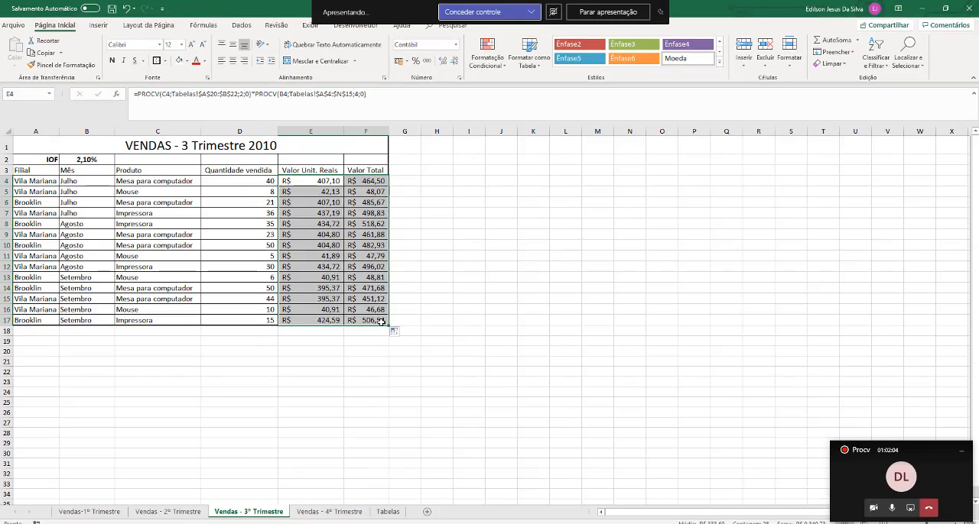
click(395, 288)
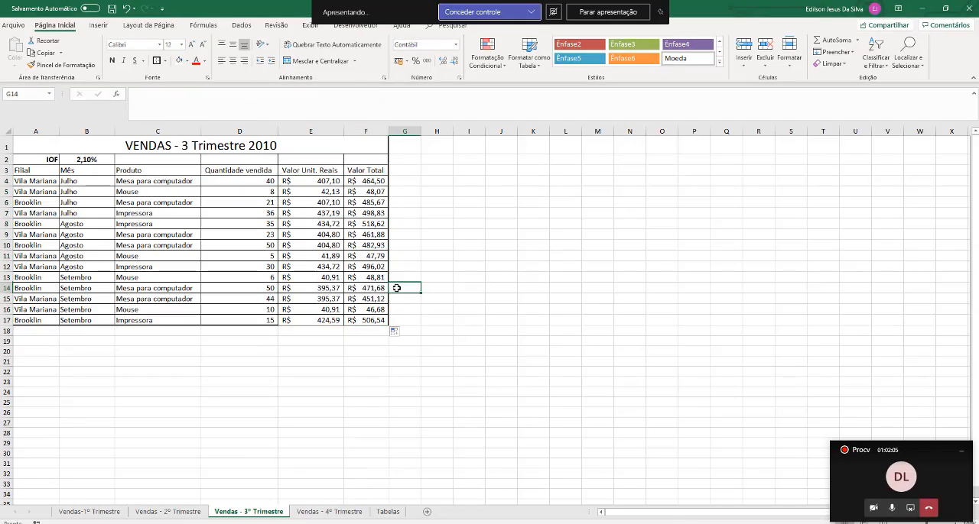
Copy the unit value and total value formulas from E4:F4 of the third-quarter sheet into E4:F4 of the Vendas - 4º Trimestre sheet
scroll(394, 339, up, 4)
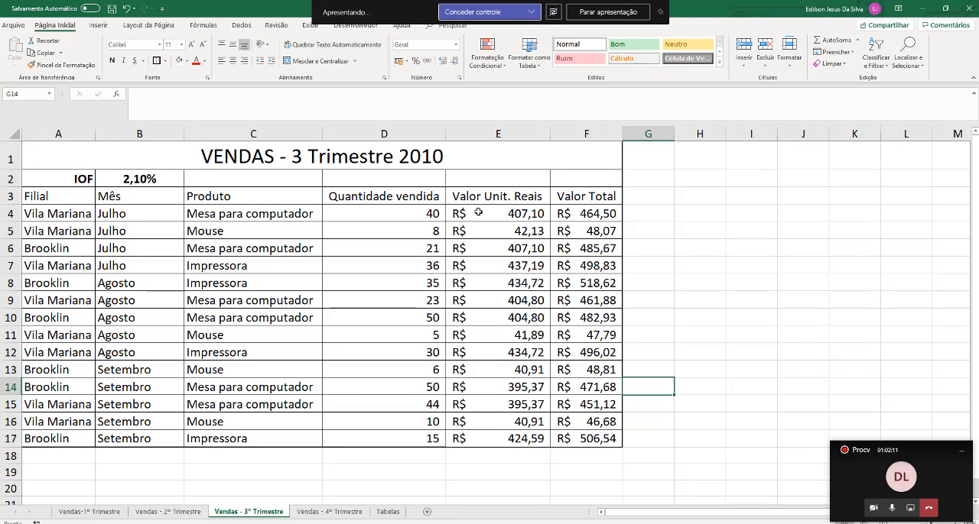
click(478, 212)
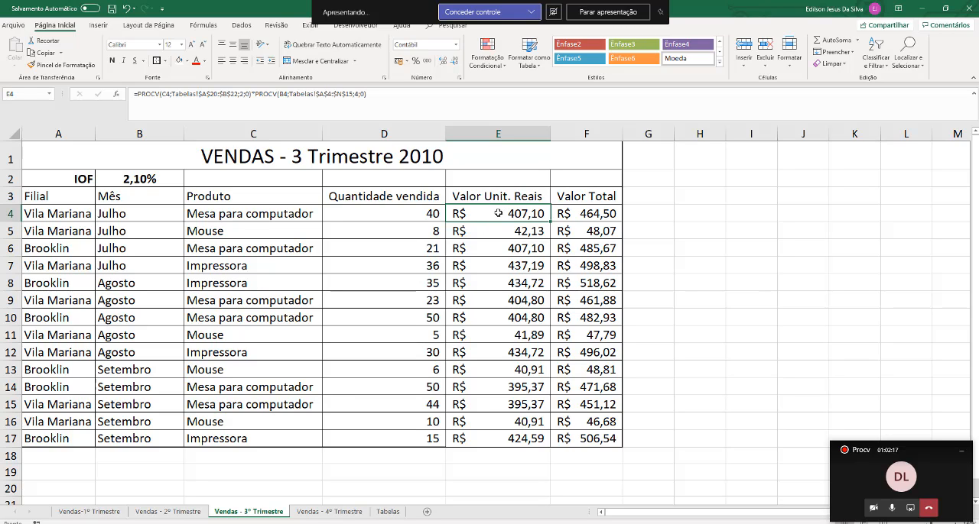
click(602, 216)
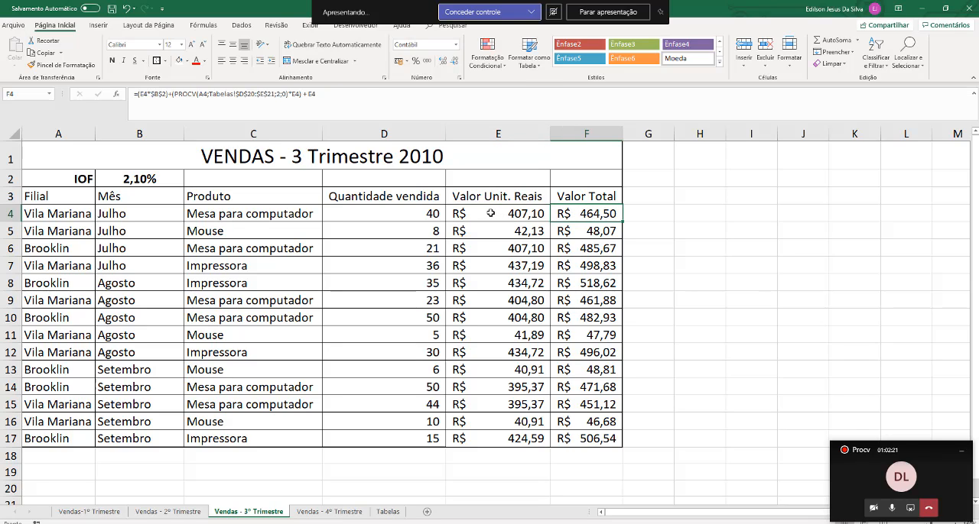
drag(491, 214, 581, 221)
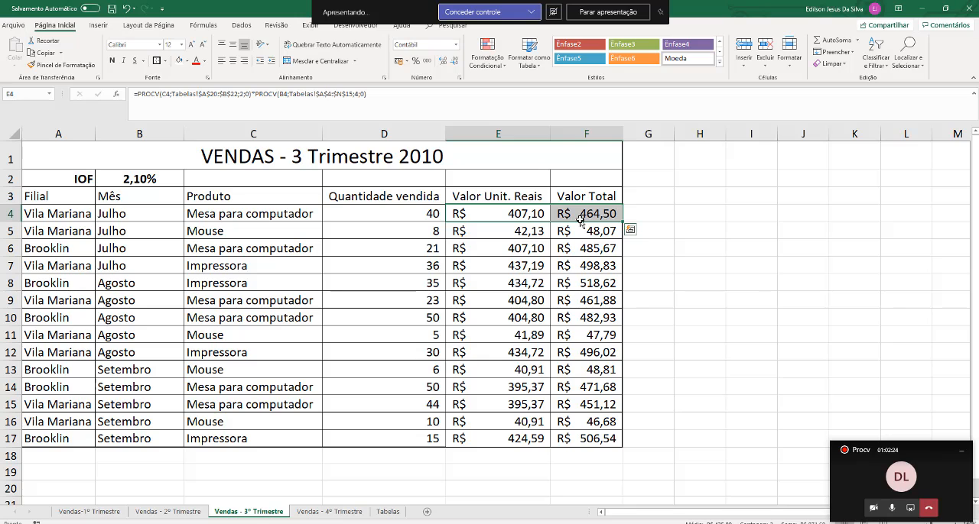
key(ctrl+c)
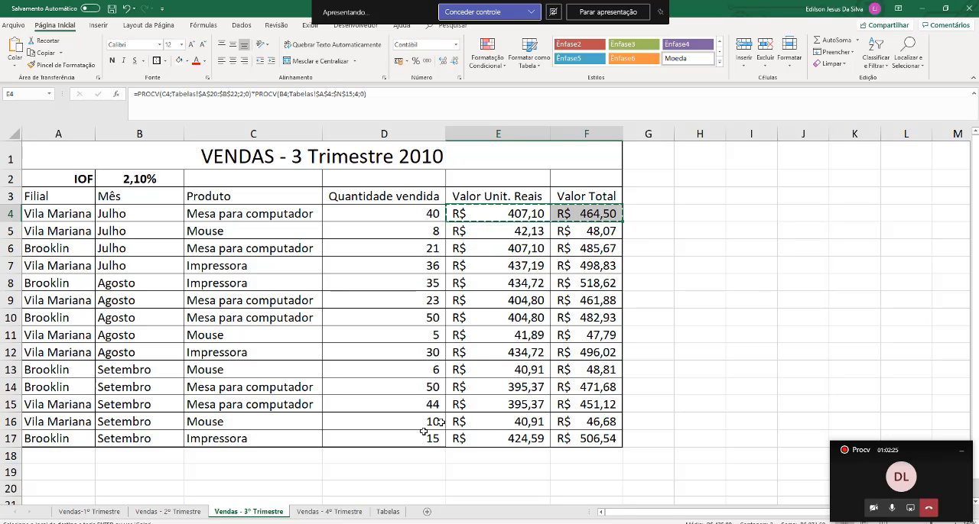
click(332, 512)
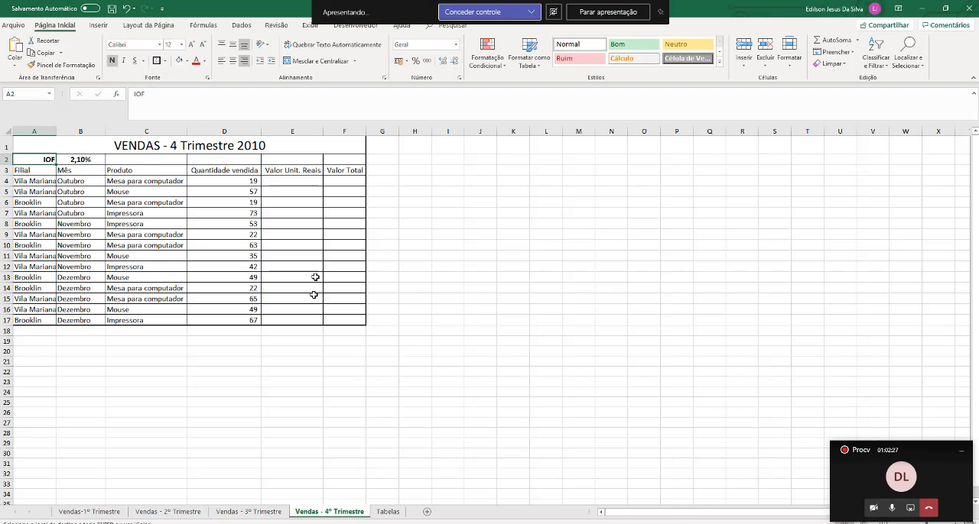
ctrl+scroll(297, 217, up, 1)
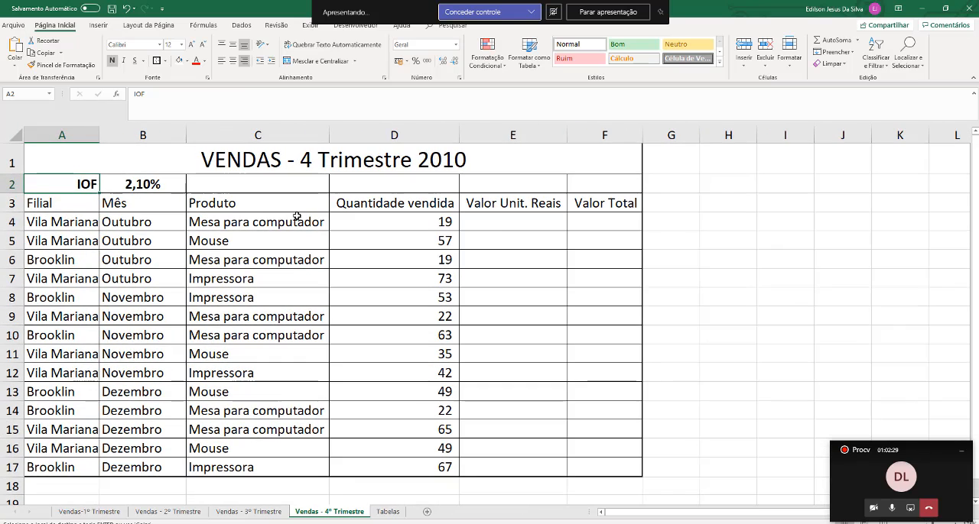
click(496, 225)
key(ctrl+v)
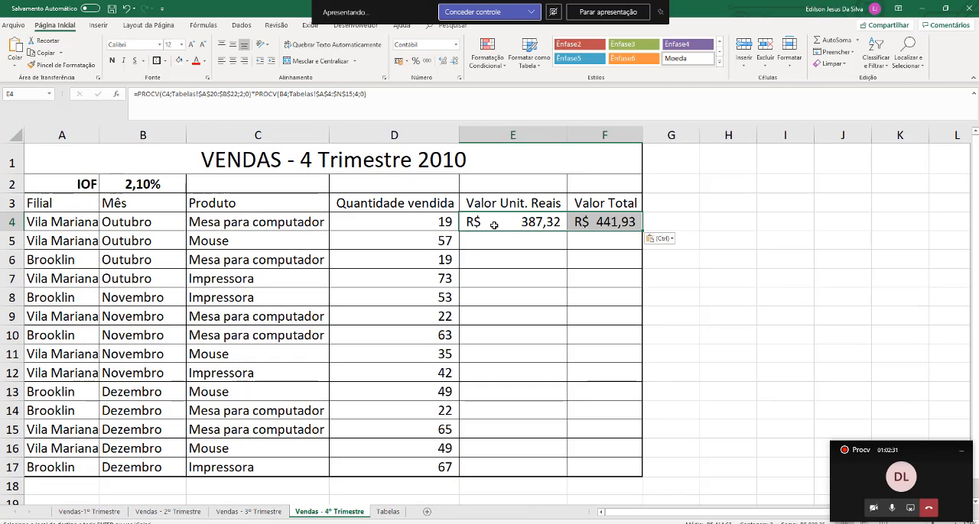
Examine the October to December 2010 dollar rates in the Cotações do dólar table of the Tabelas sheet
click(494, 225)
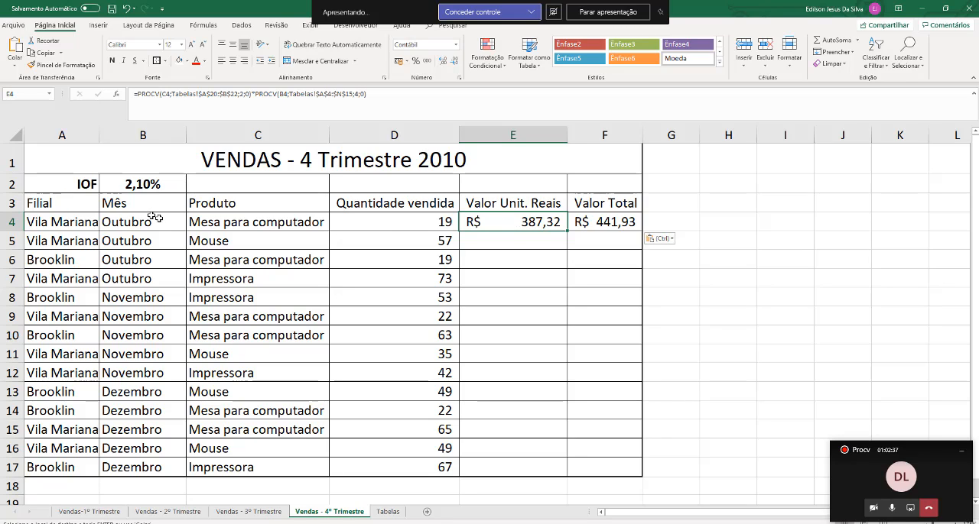
click(382, 512)
scroll(366, 381, up, 3)
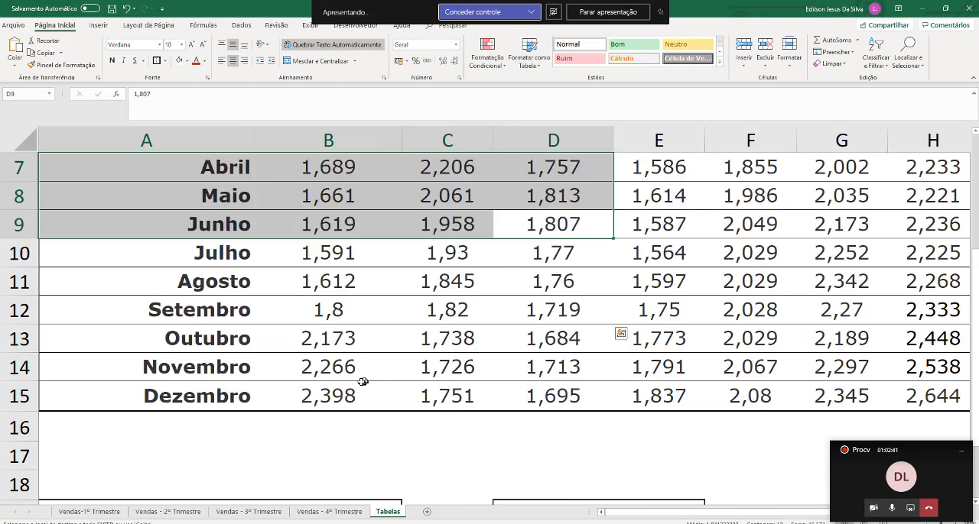
scroll(363, 382, up, 2)
scroll(360, 381, down, 1)
scroll(360, 380, up, 1)
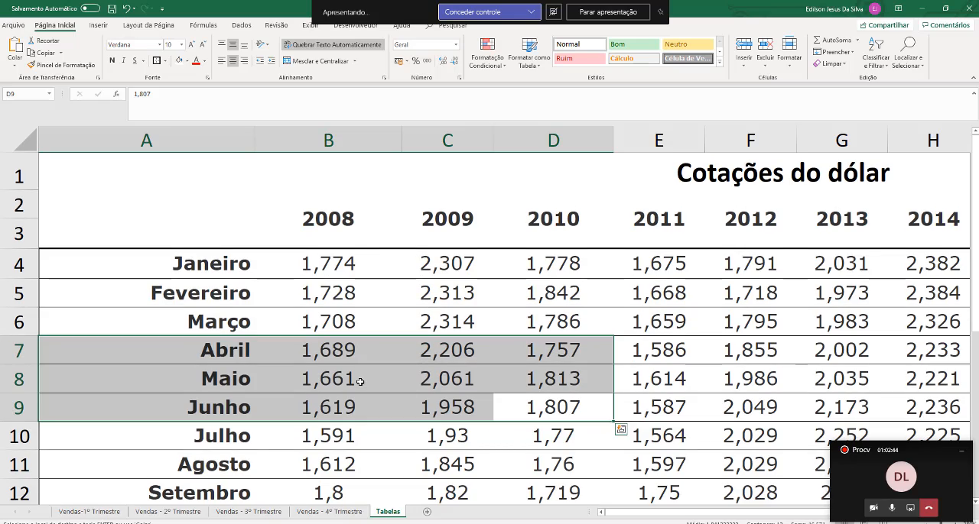
scroll(360, 381, down, 3)
scroll(358, 382, up, 1)
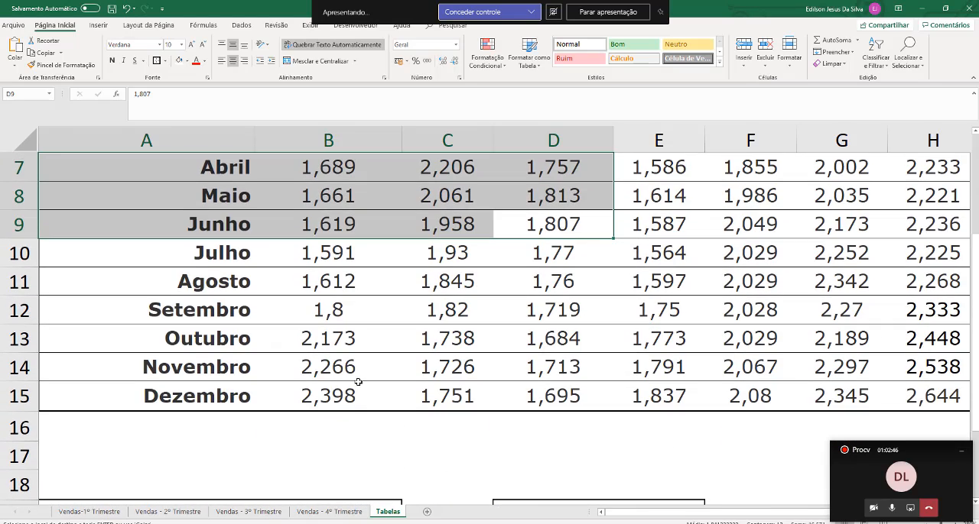
click(258, 339)
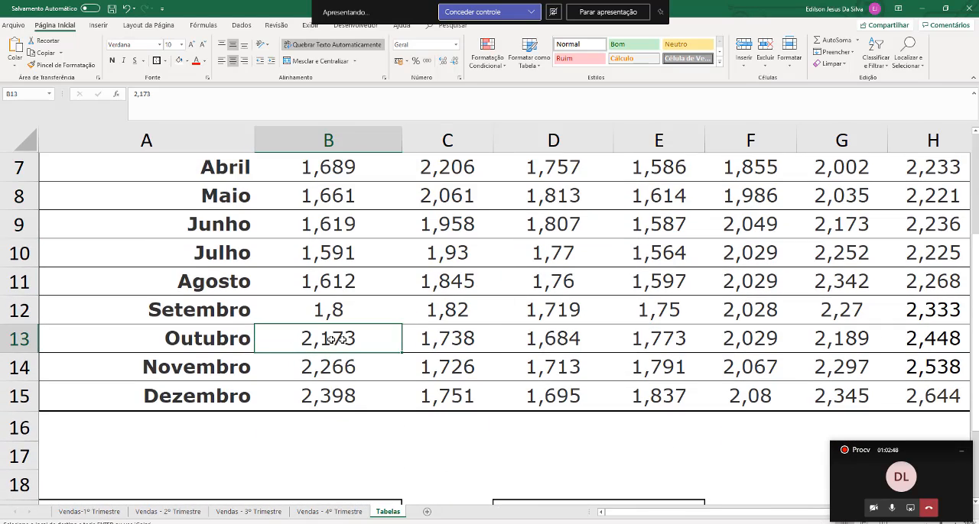
drag(335, 339, 523, 344)
click(555, 344)
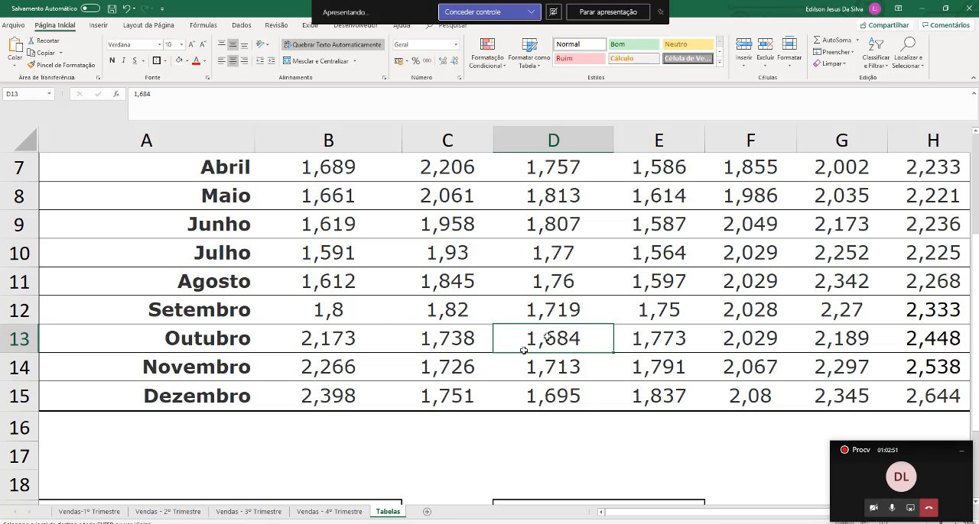
click(547, 394)
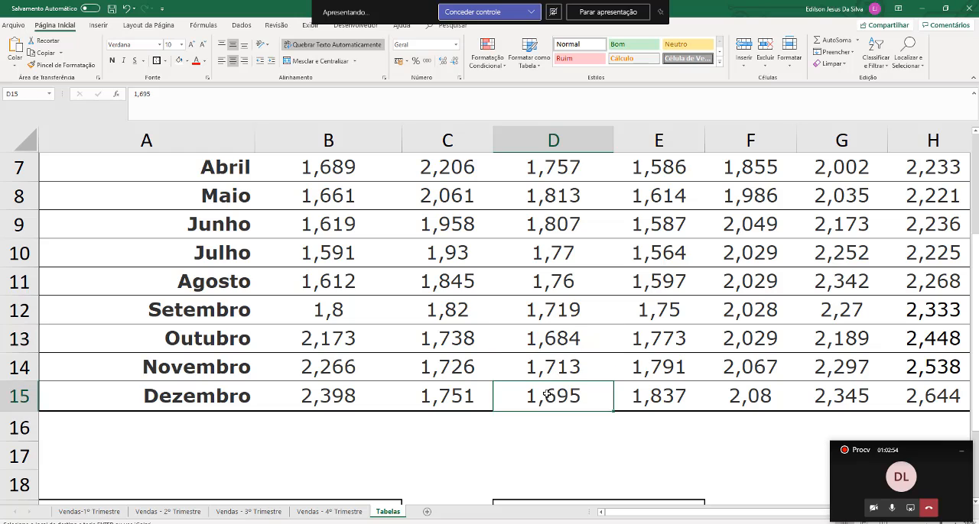
click(546, 344)
click(545, 393)
Examine the E4 unit value and F4 total value formulas on the Vendas - 4º Trimestre sheet and leave both as they are
click(329, 511)
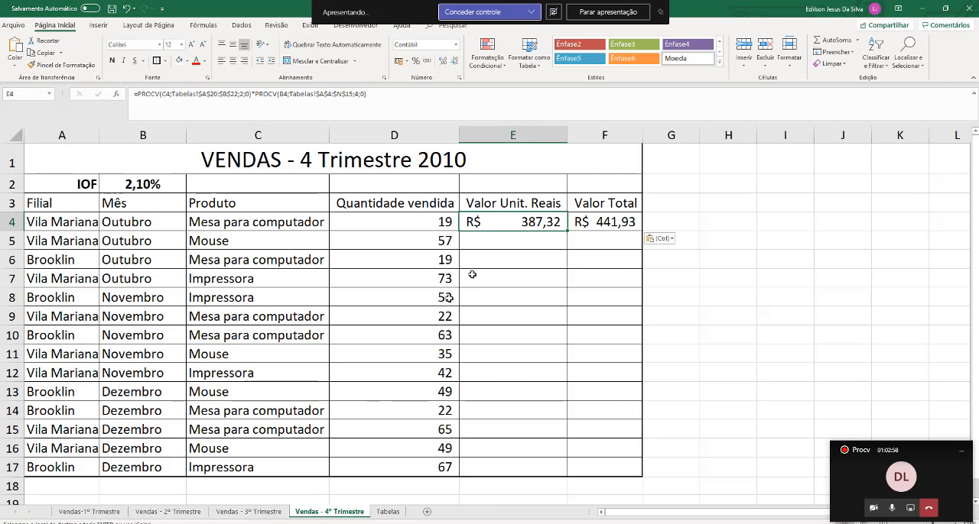
double_click(508, 221)
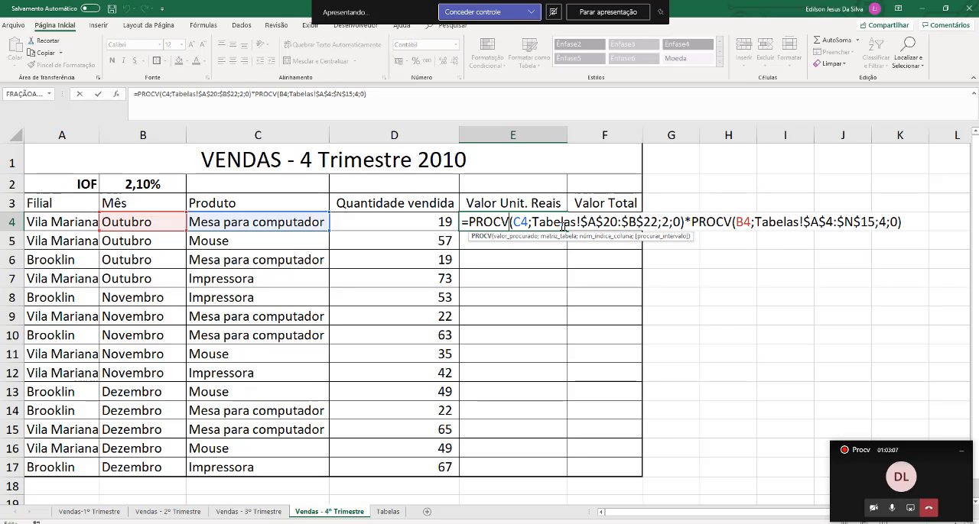
key(Return)
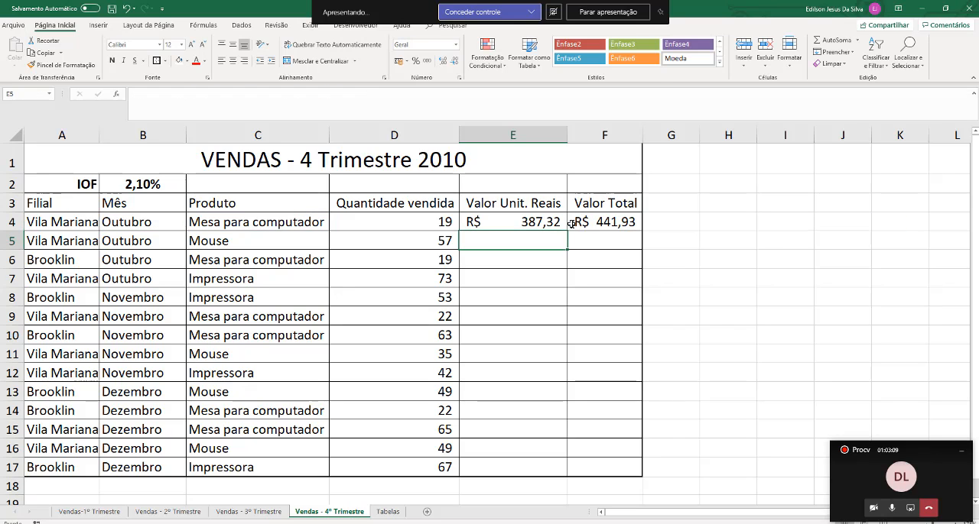
click(604, 220)
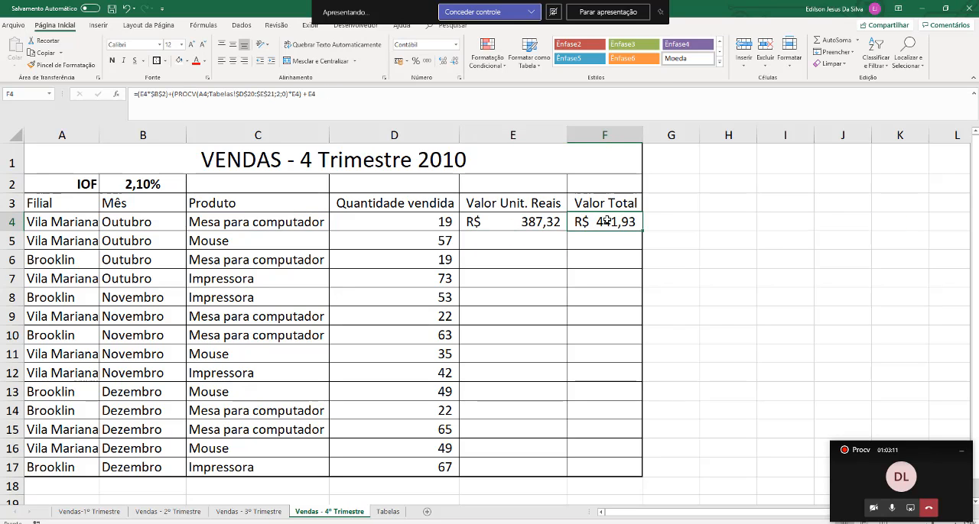
double_click(606, 220)
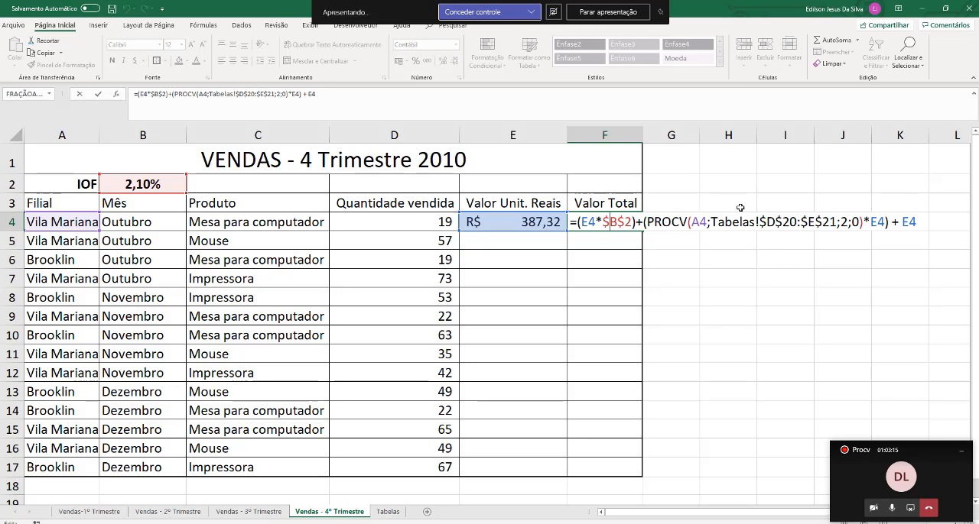
key(Return)
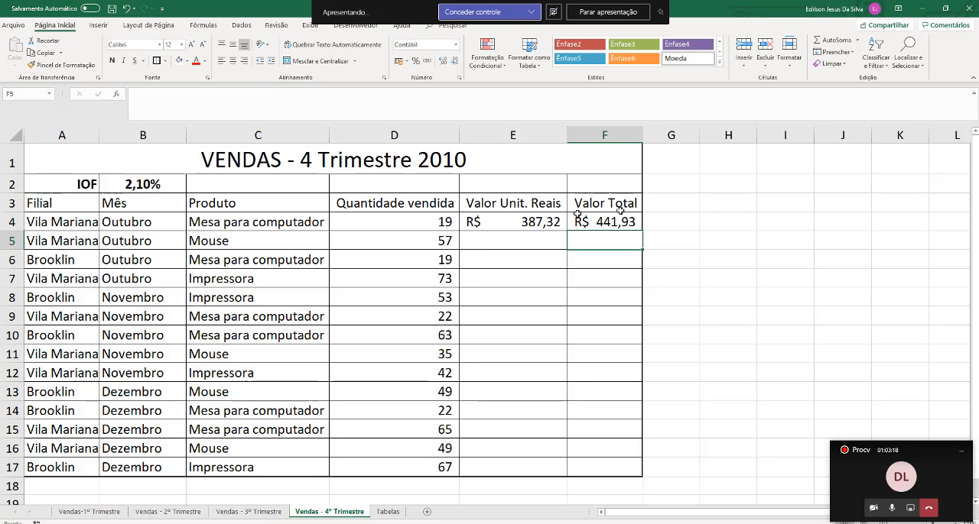
Fill the fourth-quarter unit value and total value formulas from E4:F4 down to row 17 and deselect the range
drag(500, 222, 650, 475)
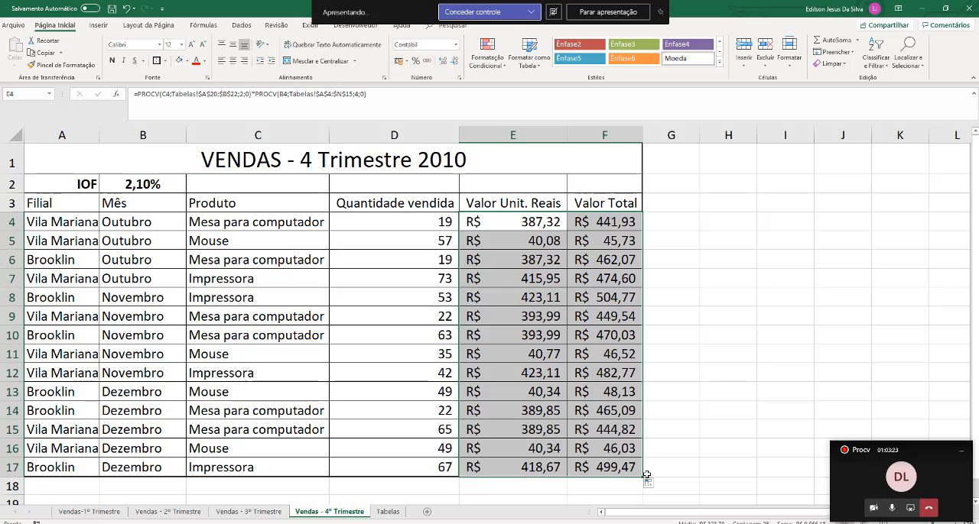
click(685, 312)
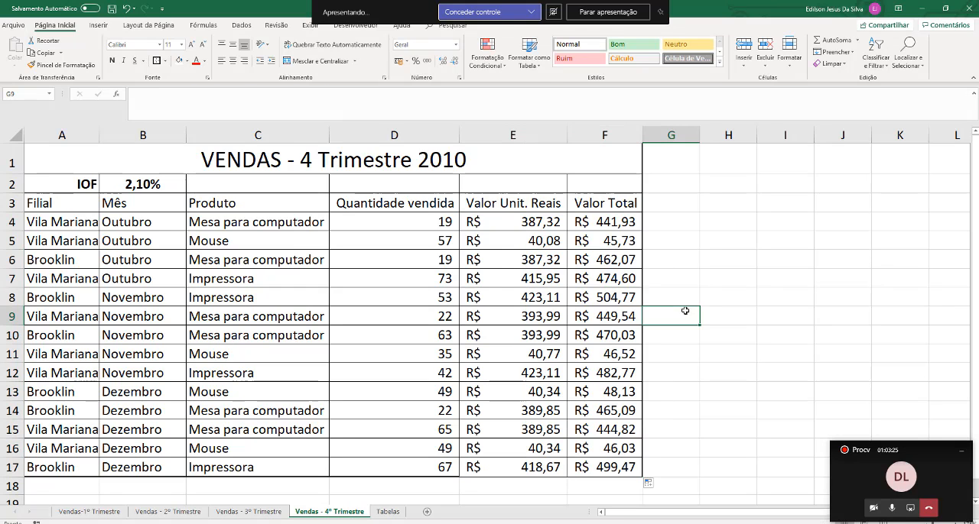
click(711, 353)
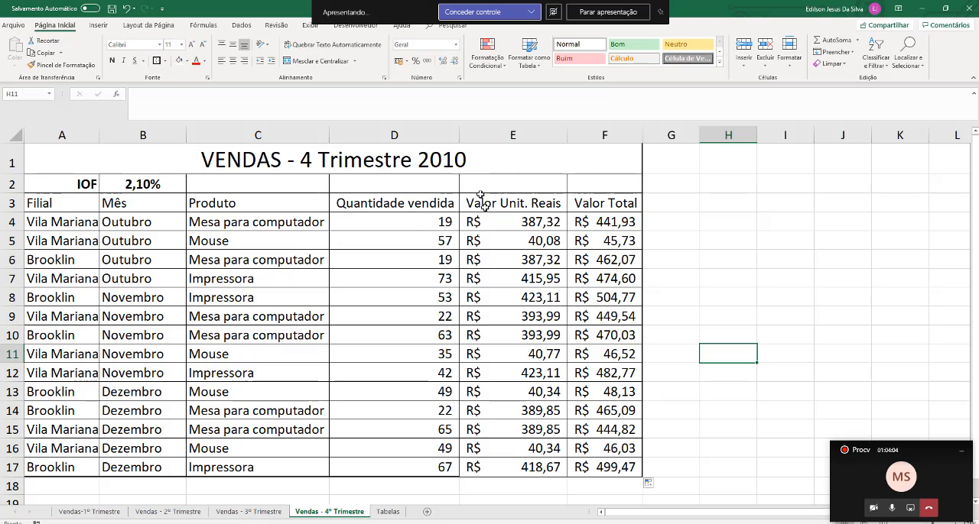
Examine the product price part of the E4 formula on Vendas - 2º Trimestre, which looks up C4 in Tabelas!$A$20:$B$22
click(253, 513)
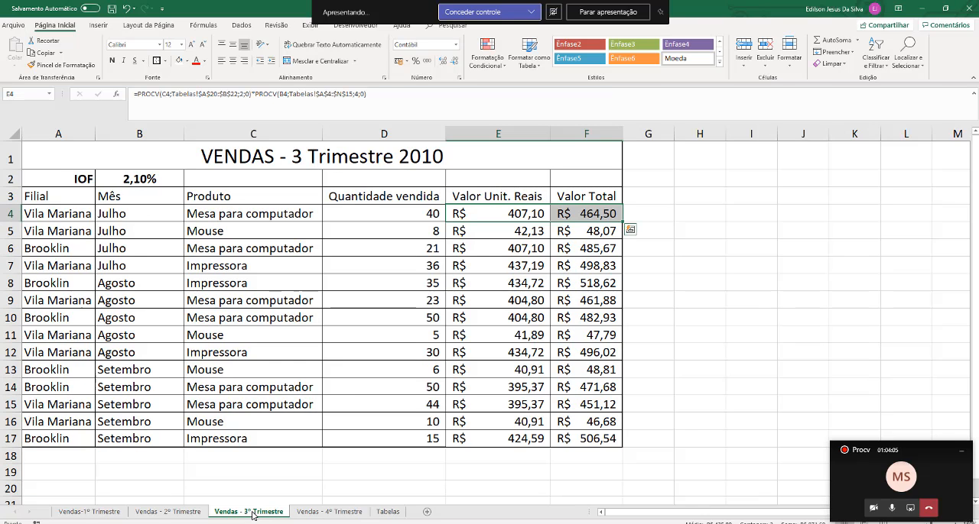
click(508, 215)
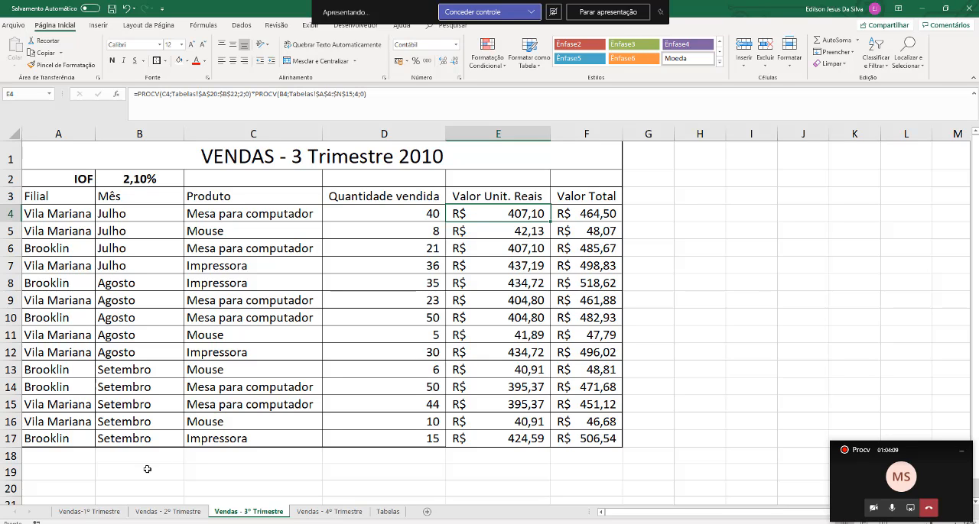
click(176, 513)
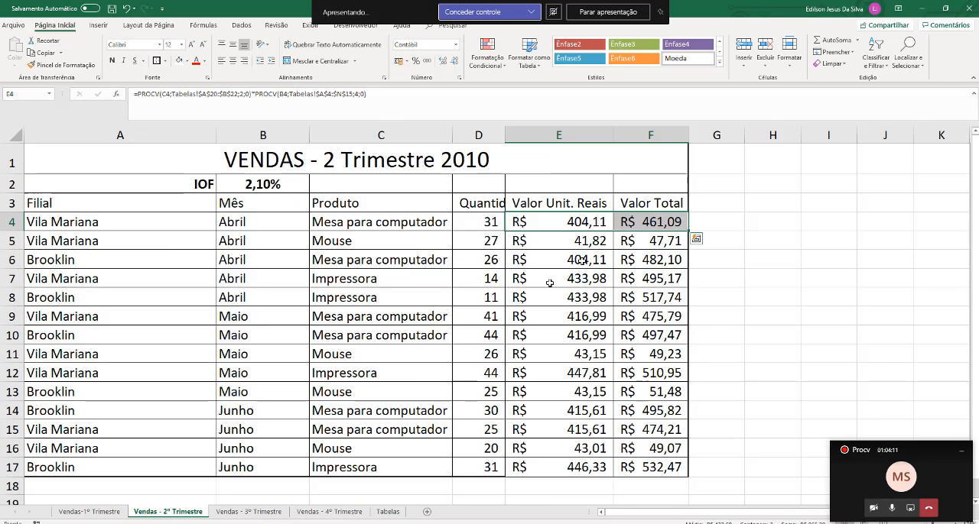
click(583, 220)
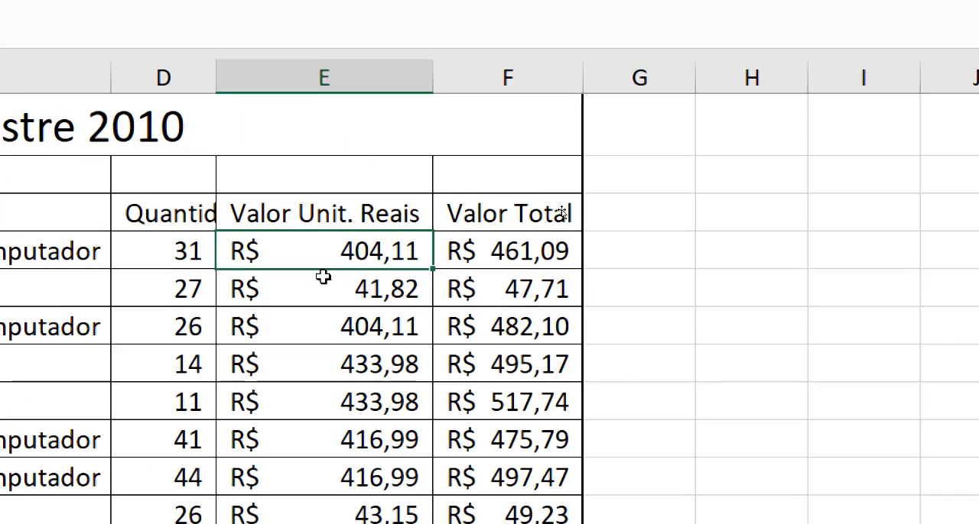
double_click(296, 248)
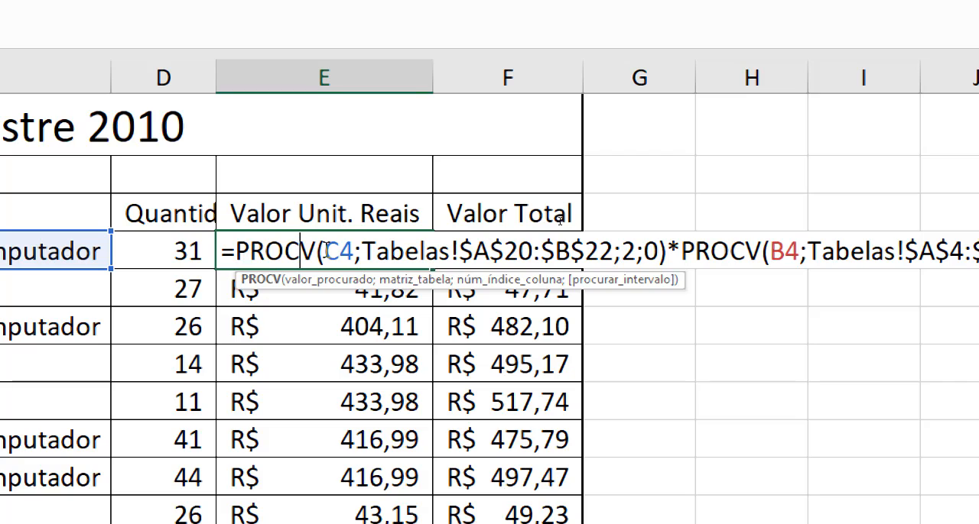
double_click(337, 251)
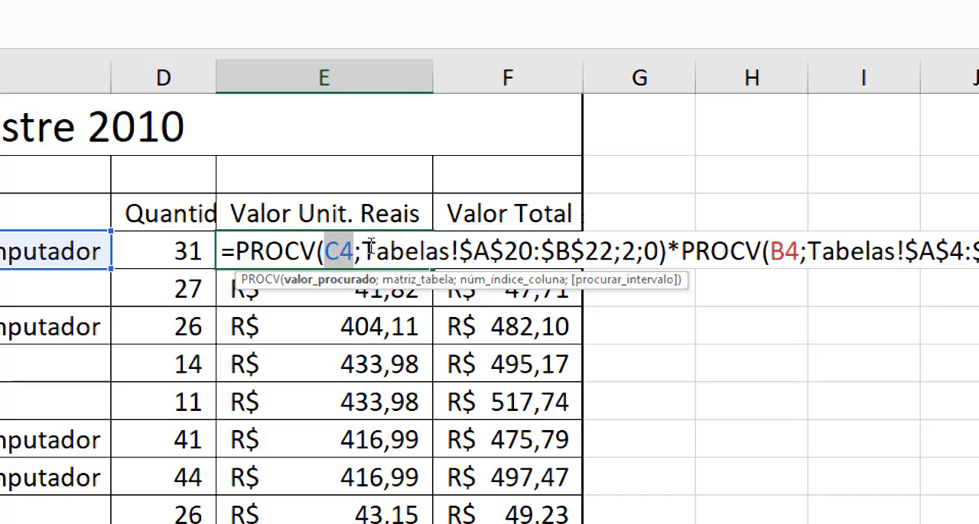
drag(365, 247, 658, 232)
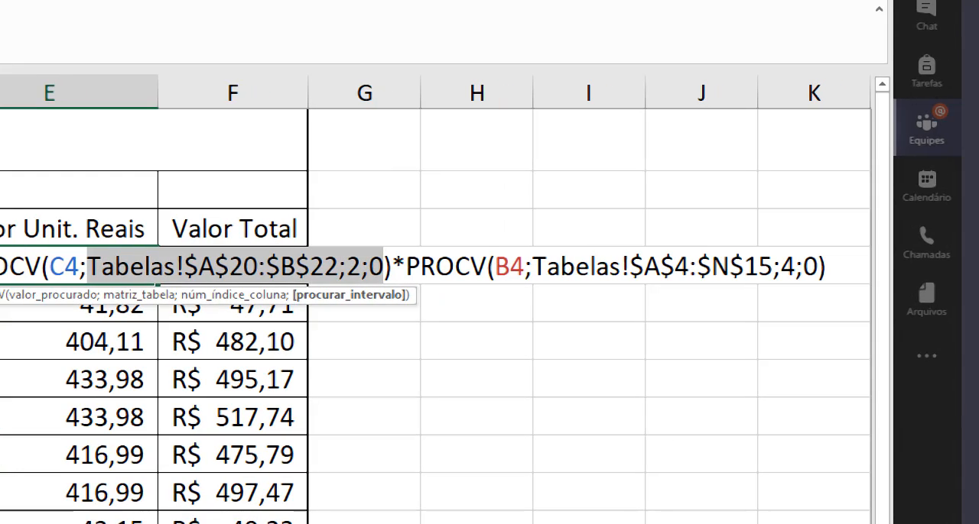
Examine the dollar rate part of the same E4 formula, which looks up B4 in Tabelas!$A$4:$N$15
click(513, 262)
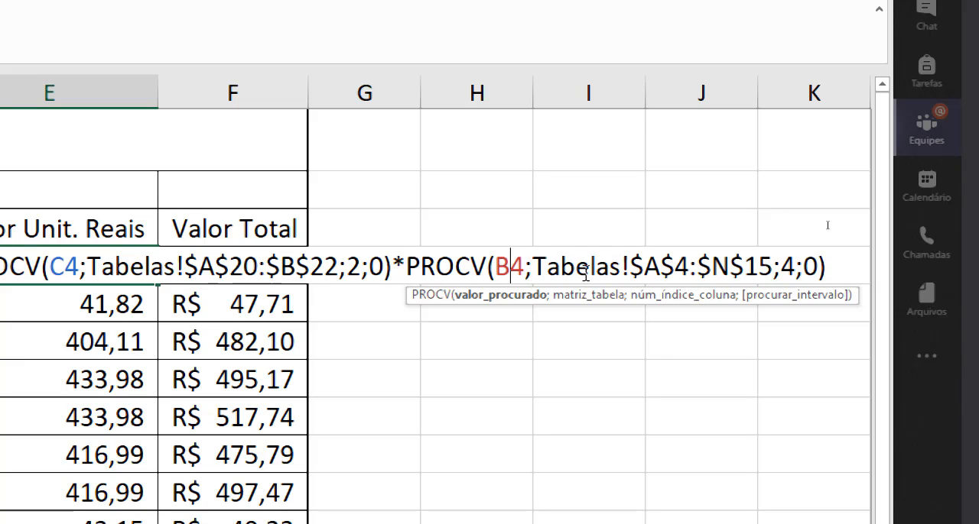
click(609, 267)
drag(626, 272, 774, 267)
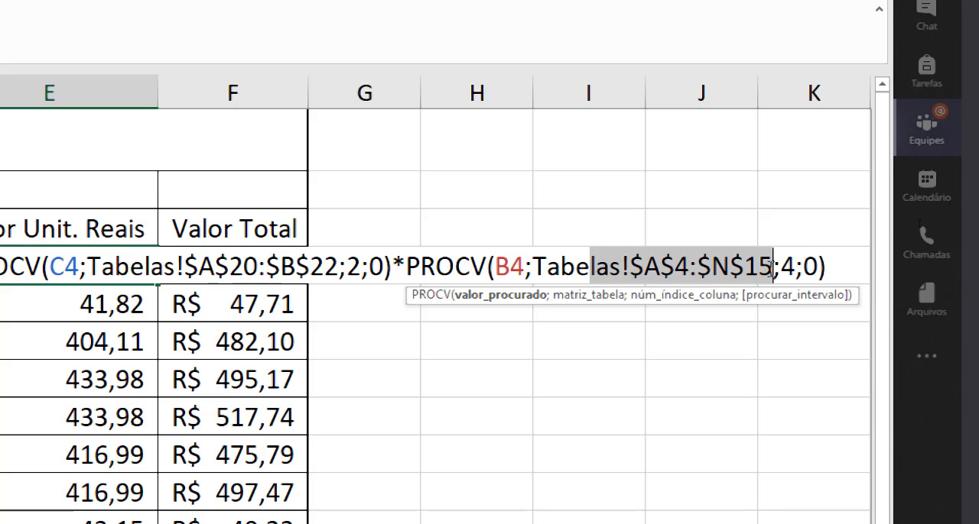
drag(773, 267, 815, 272)
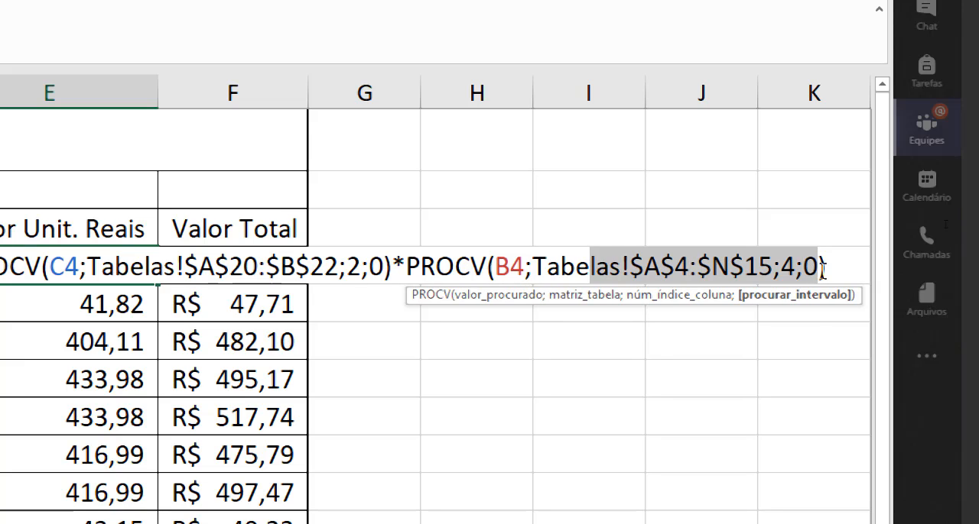
click(830, 269)
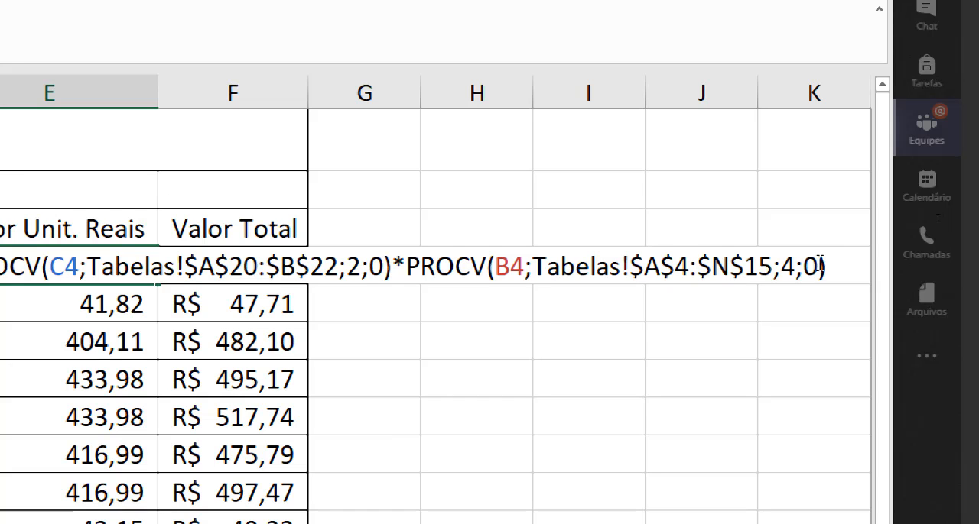
drag(828, 269, 730, 249)
drag(338, 265, 90, 263)
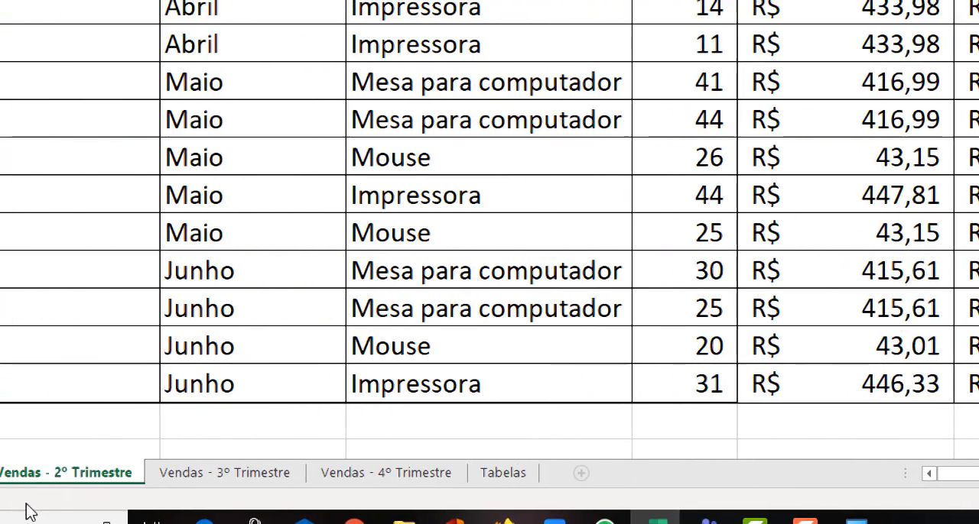
click(318, 482)
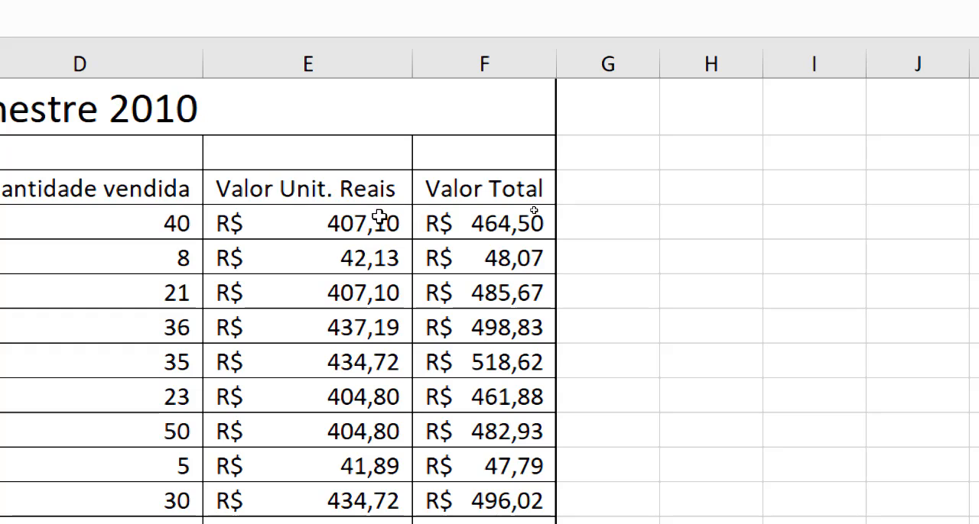
click(373, 215)
key(ctrl+c)
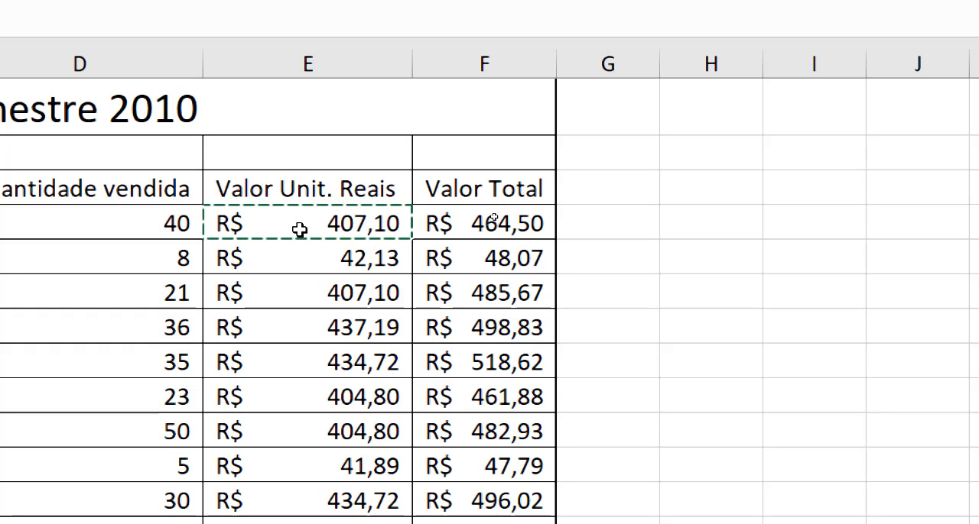
key(ctrl+Page_Down)
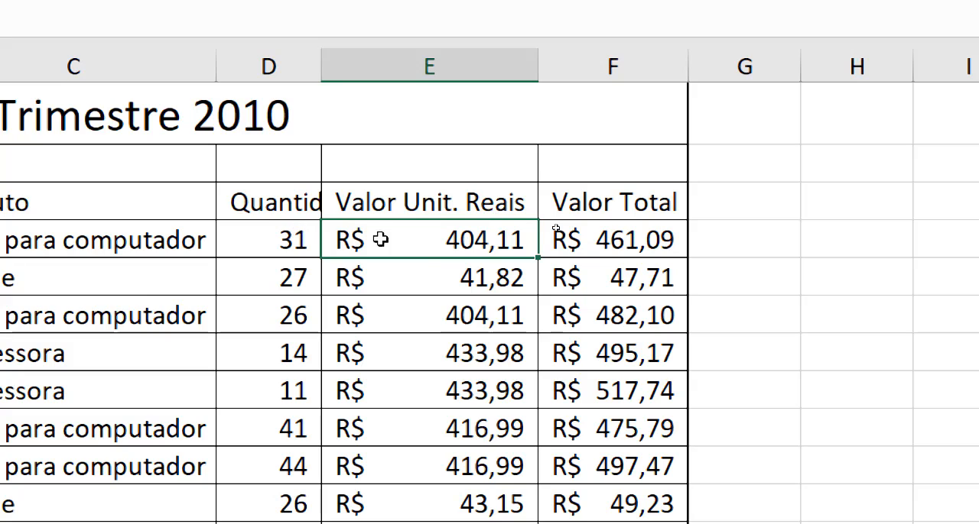
Copy the formula text in E4 of Vendas - 2º Trimestre, paste it back into the cell, and keep a single leading equals sign
double_click(441, 229)
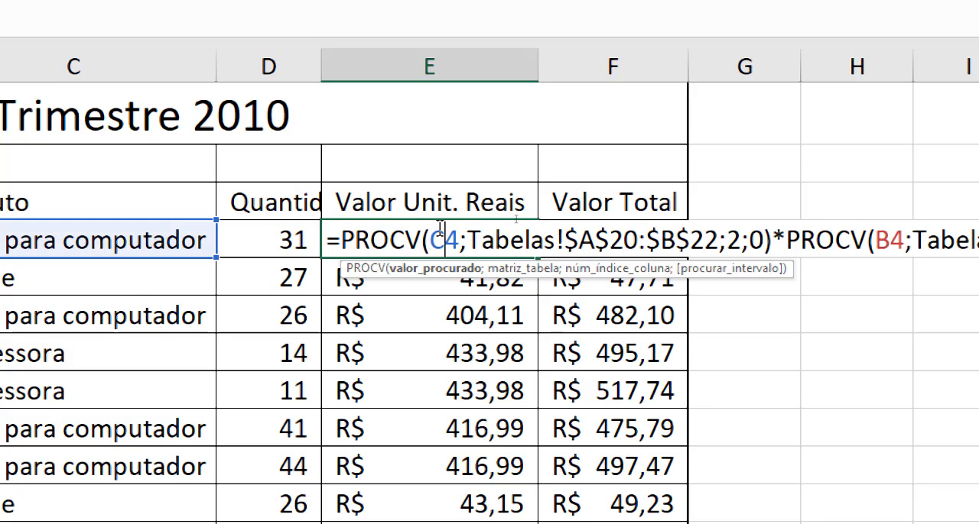
click(370, 241)
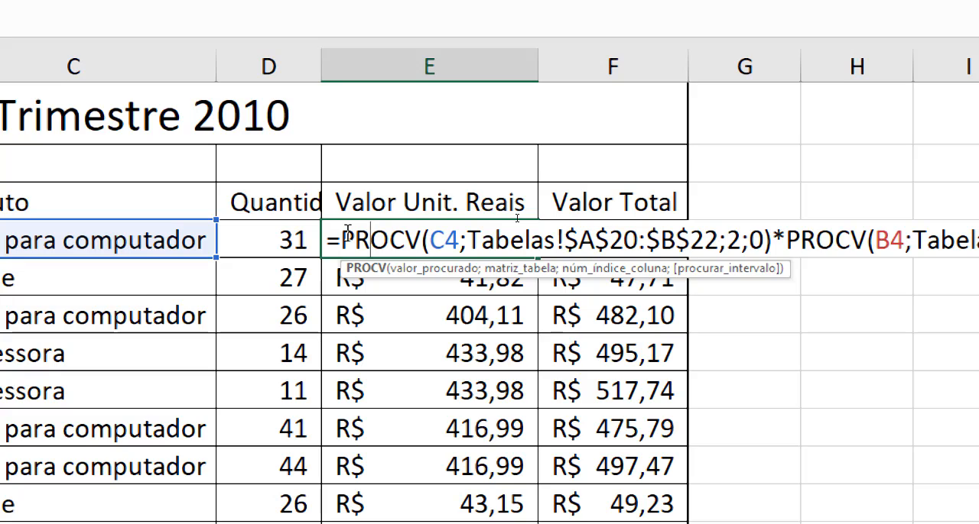
drag(344, 237, 977, 240)
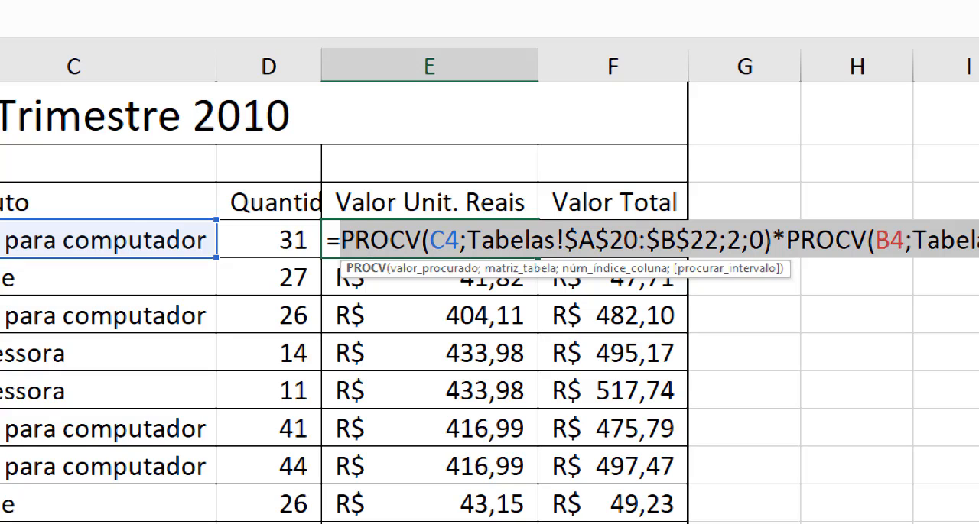
key(ctrl+c)
key(ctrl+v)
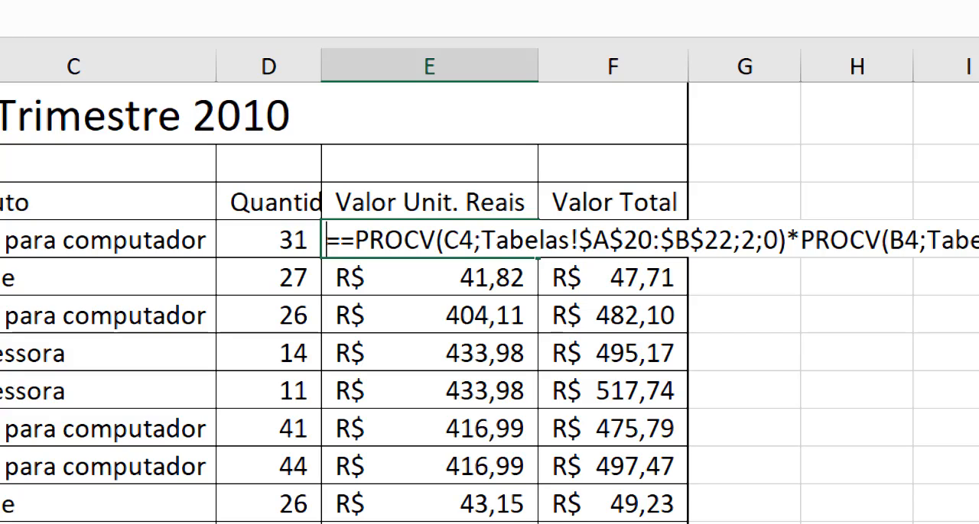
key(BackSpace)
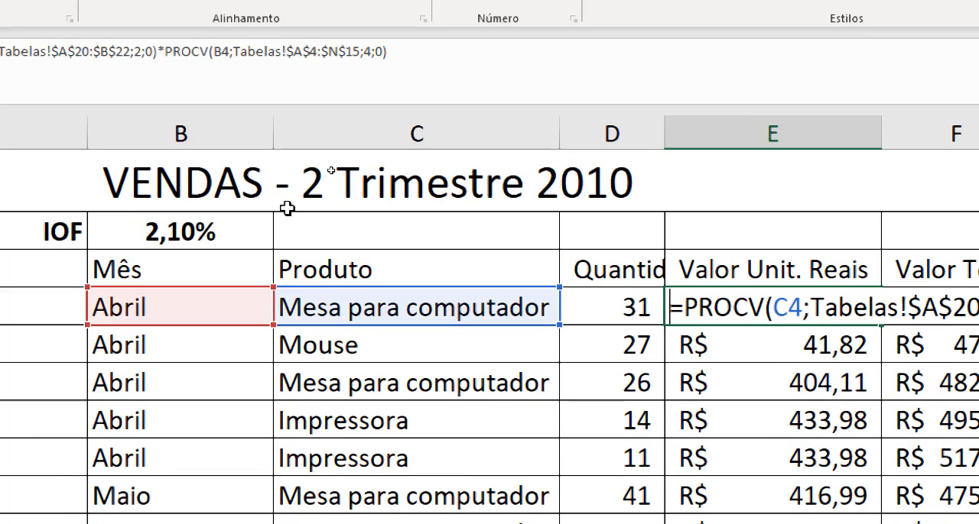
key(ctrl+Return)
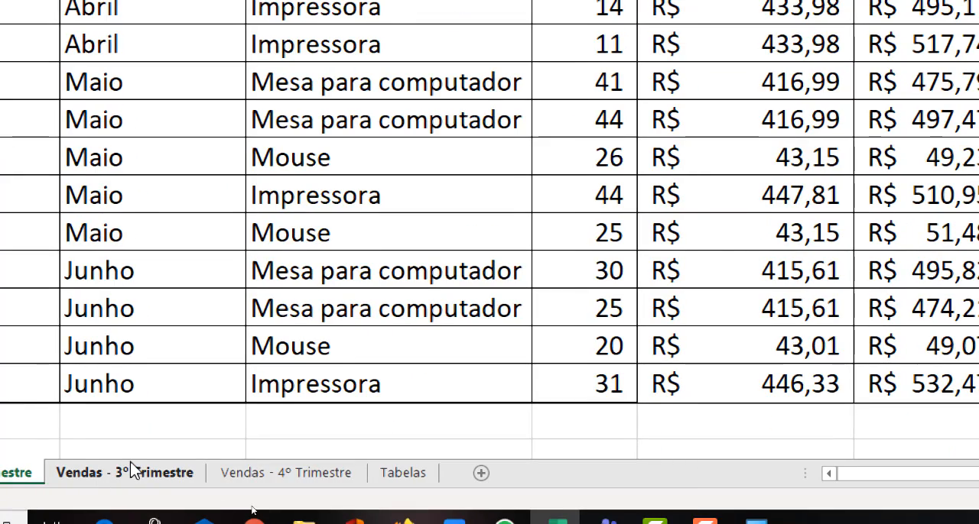
Paste the copied formula =PROCV(C4;Tabelas!$A$20:$B$22;2;0)*PROCV(B4;Tabelas!$A$4:$N$15;4;0) into E4 of Vendas - 3º Trimestre
click(134, 473)
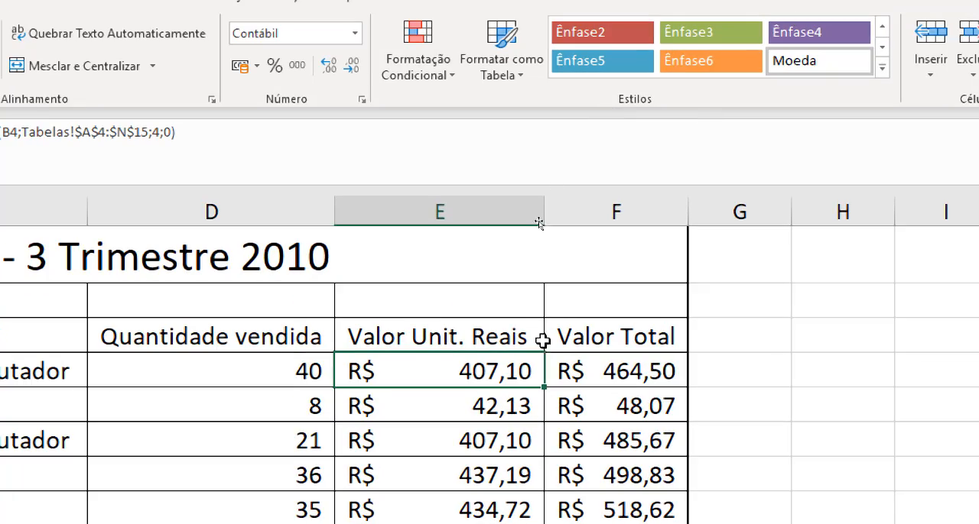
double_click(489, 372)
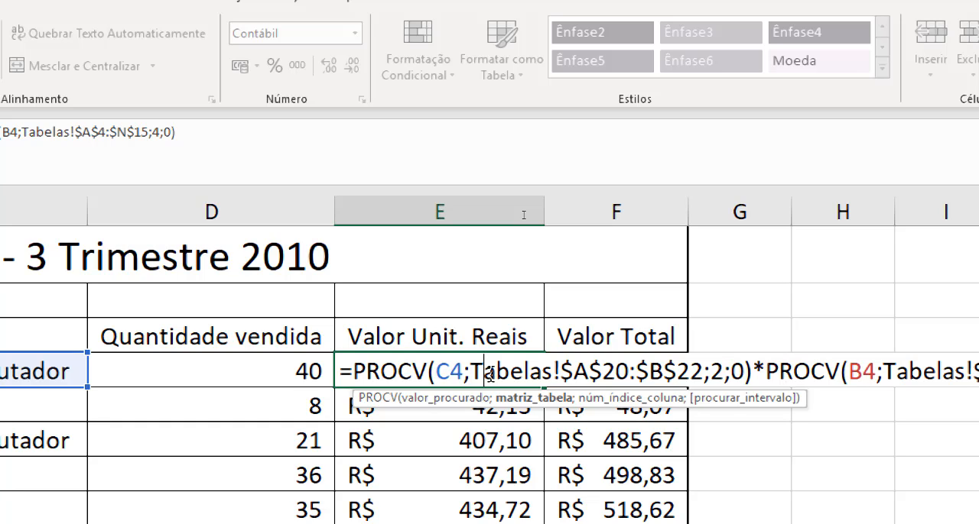
key(ctrl+Return)
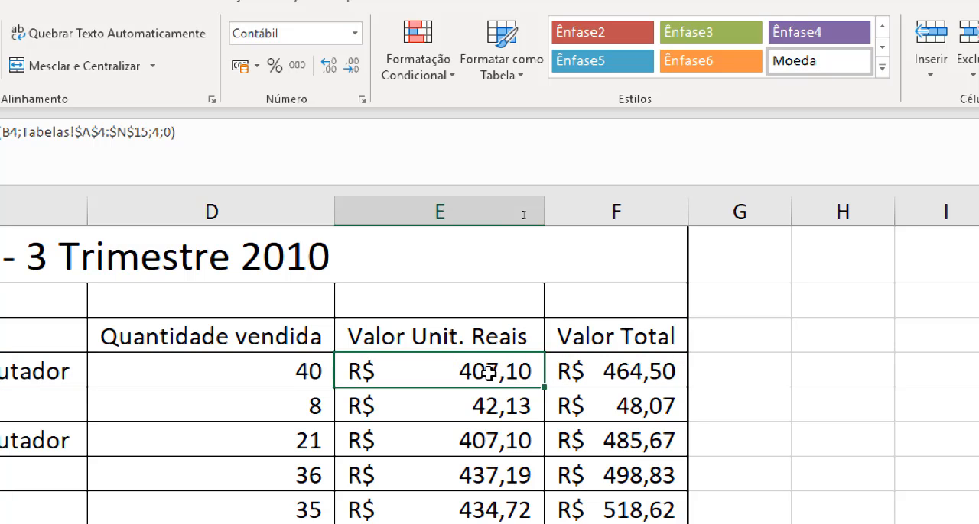
right_click(489, 372)
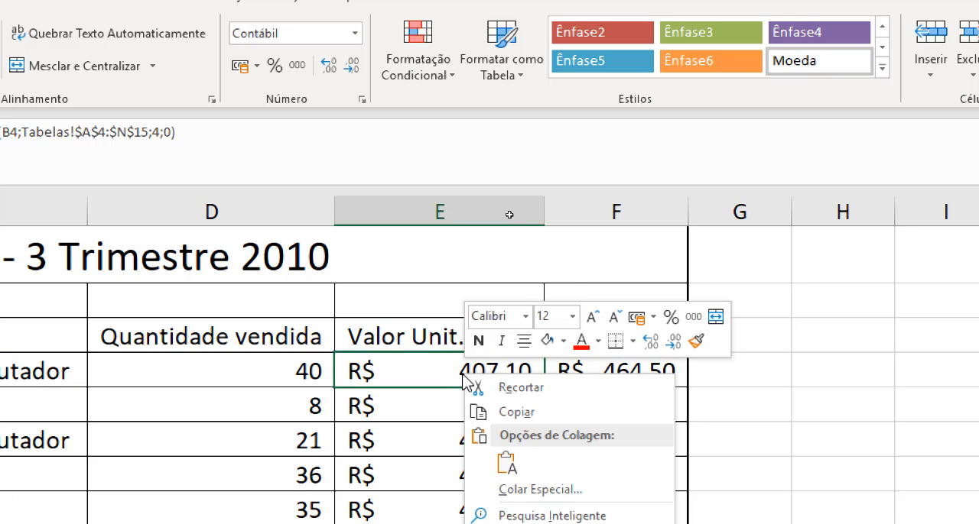
click(507, 458)
right_click(466, 375)
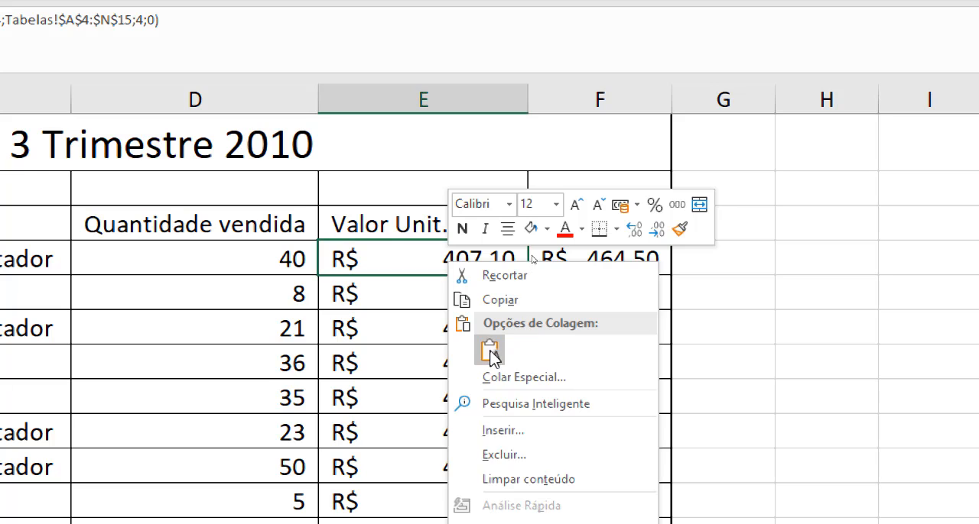
click(489, 354)
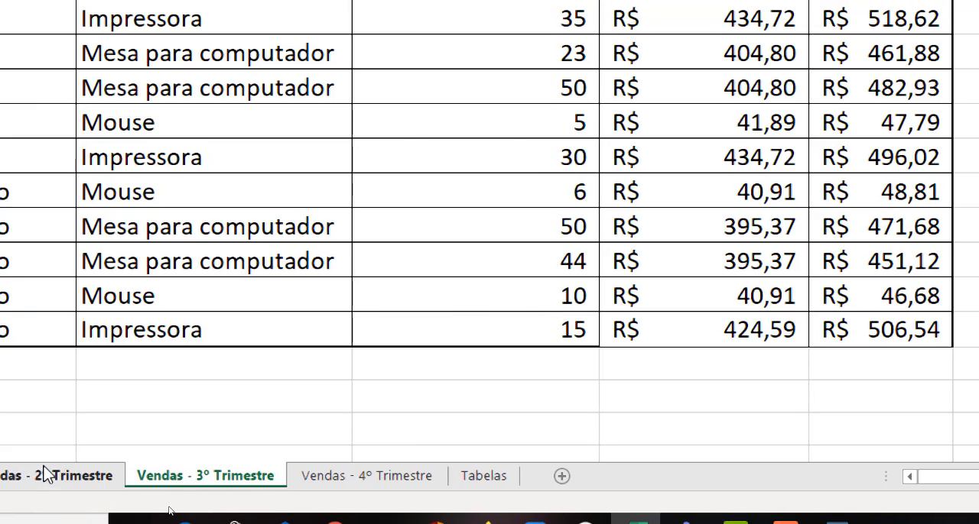
Examine the lookup value, column index and exact-match arguments of both PROCV functions in E4 of Vendas - 3º Trimestre
click(47, 475)
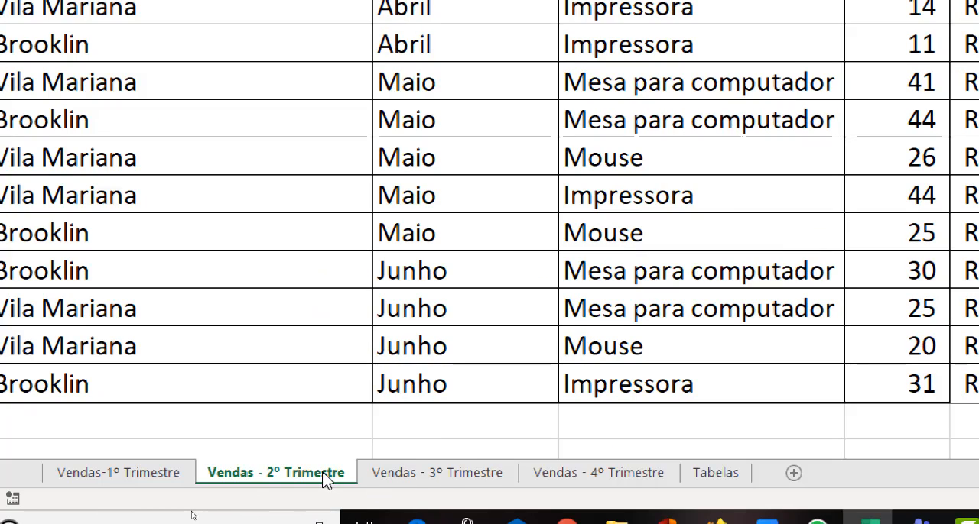
click(422, 482)
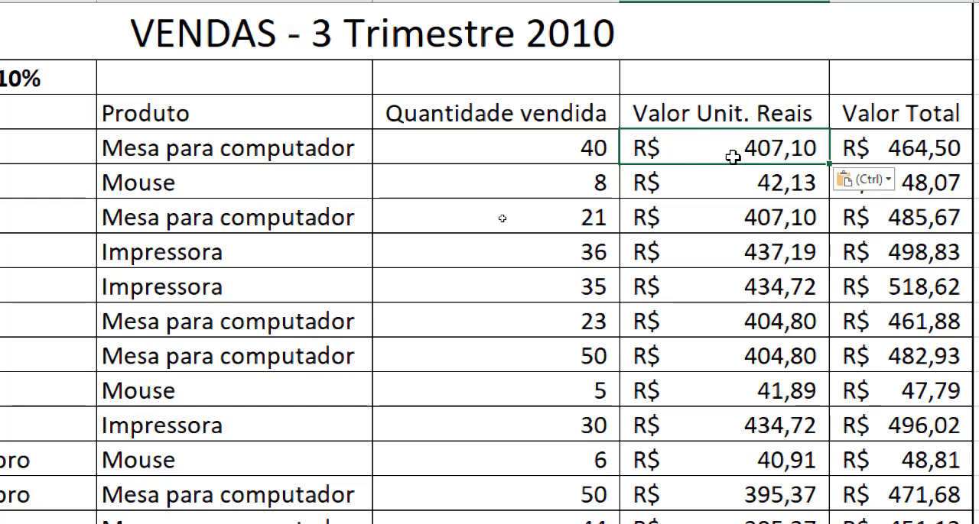
double_click(745, 149)
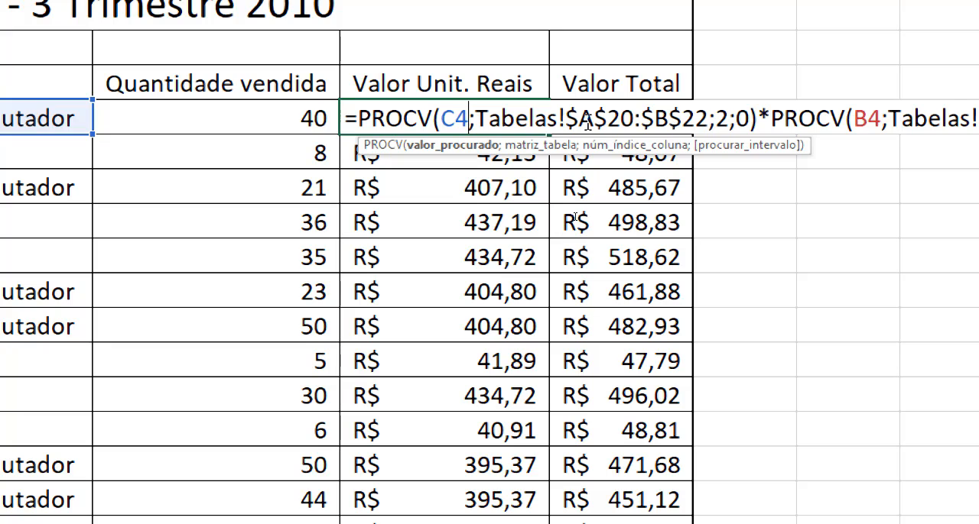
double_click(721, 119)
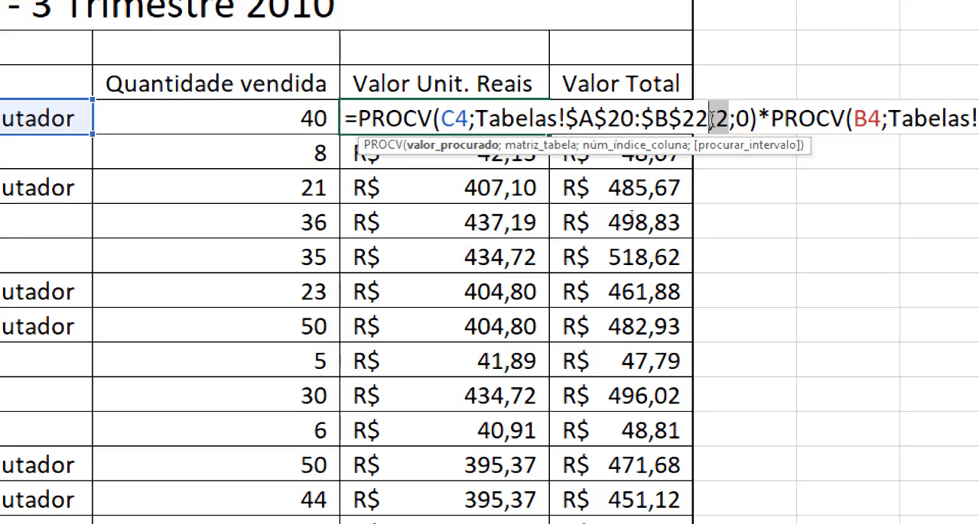
double_click(742, 118)
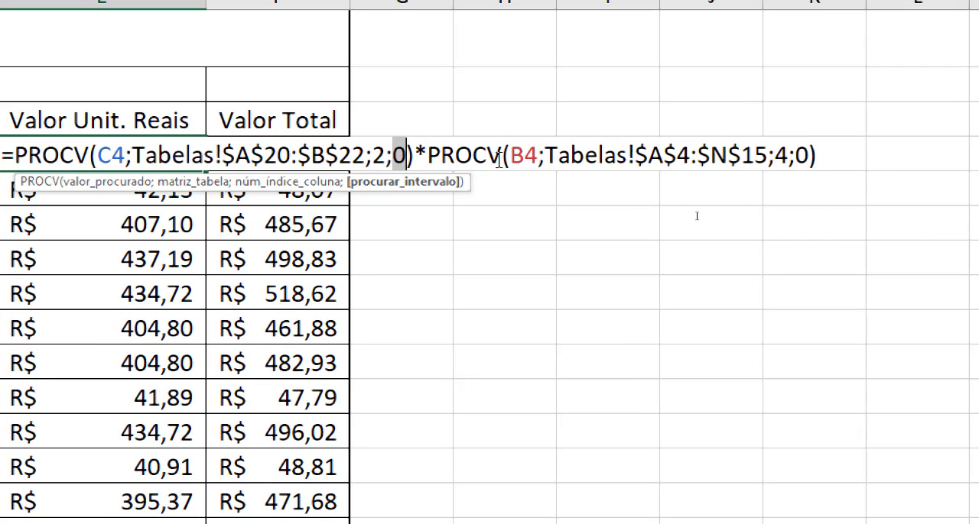
double_click(522, 157)
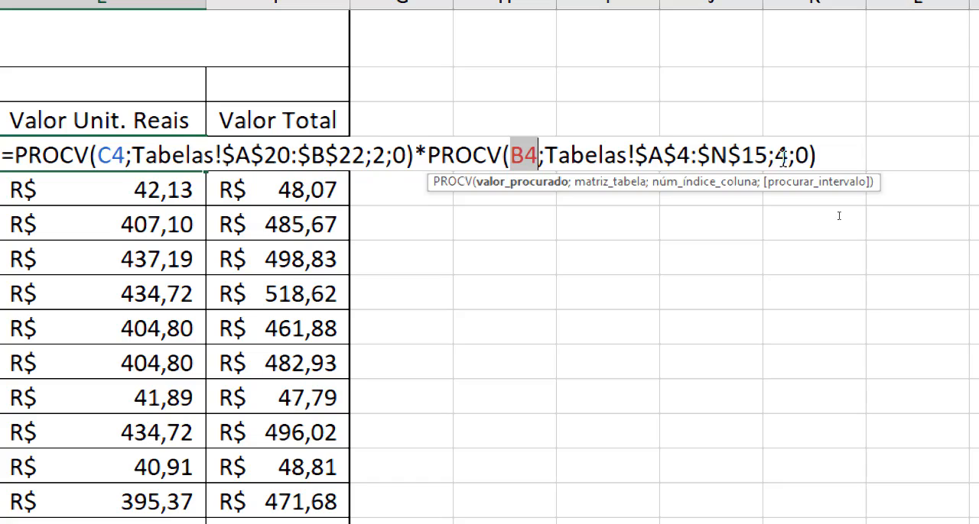
click(824, 157)
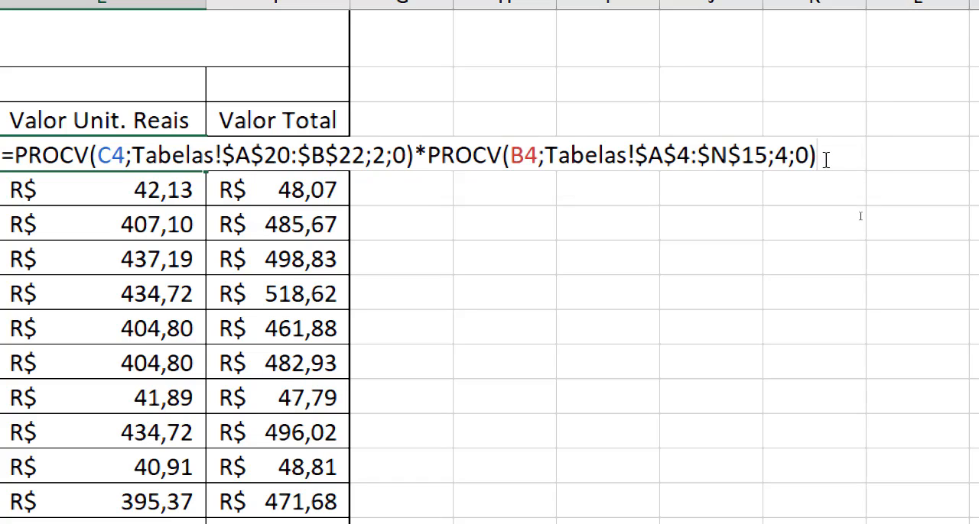
key(Return)
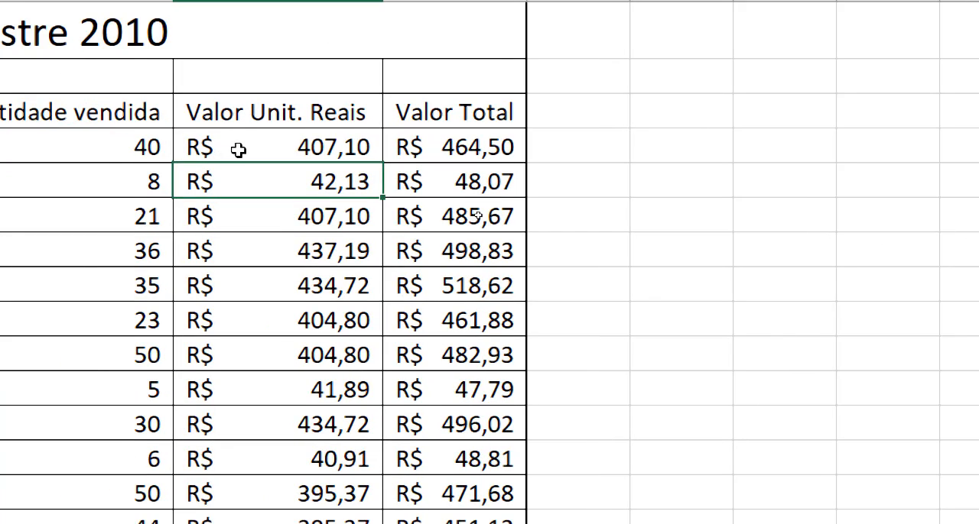
Examine the Valor Total formula in F4 of Vendas - 3º Trimestre, covering its IOF and branch cost parts, and leave it unchanged
click(62, 159)
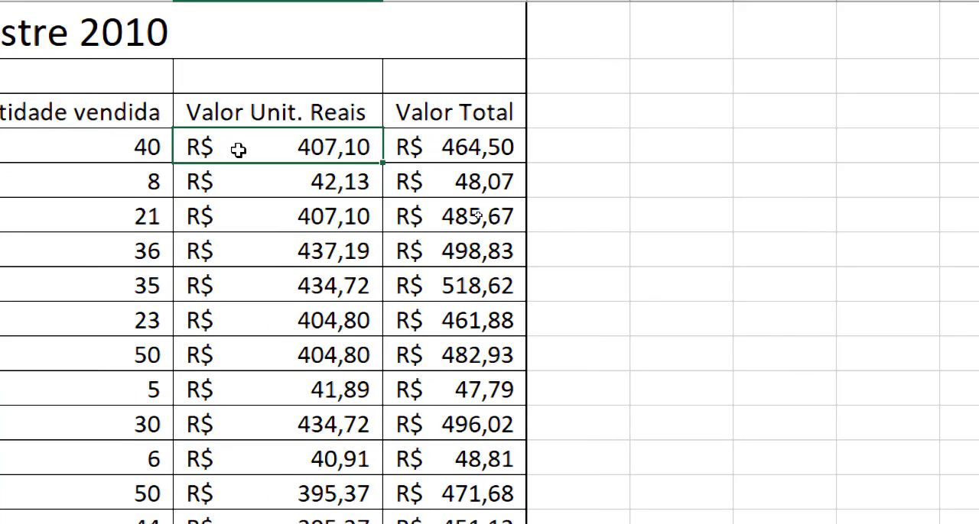
click(444, 153)
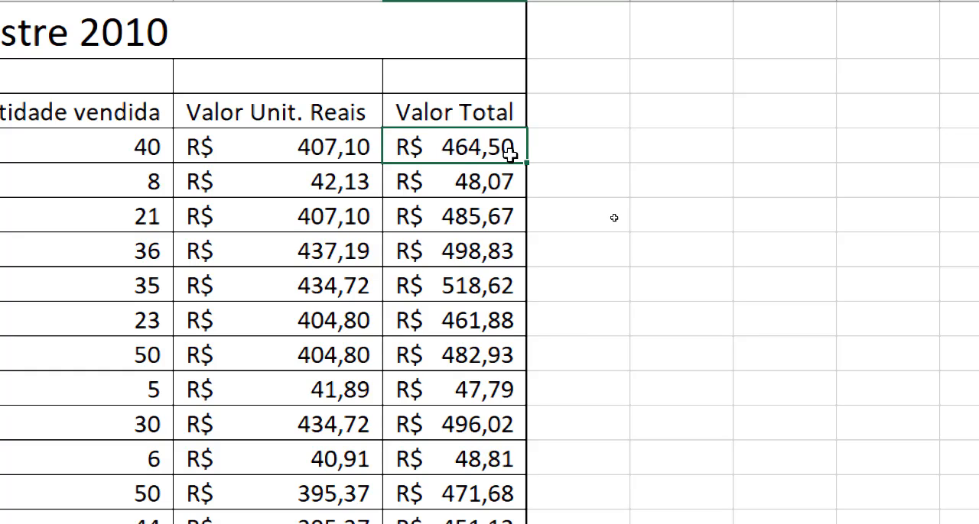
double_click(466, 146)
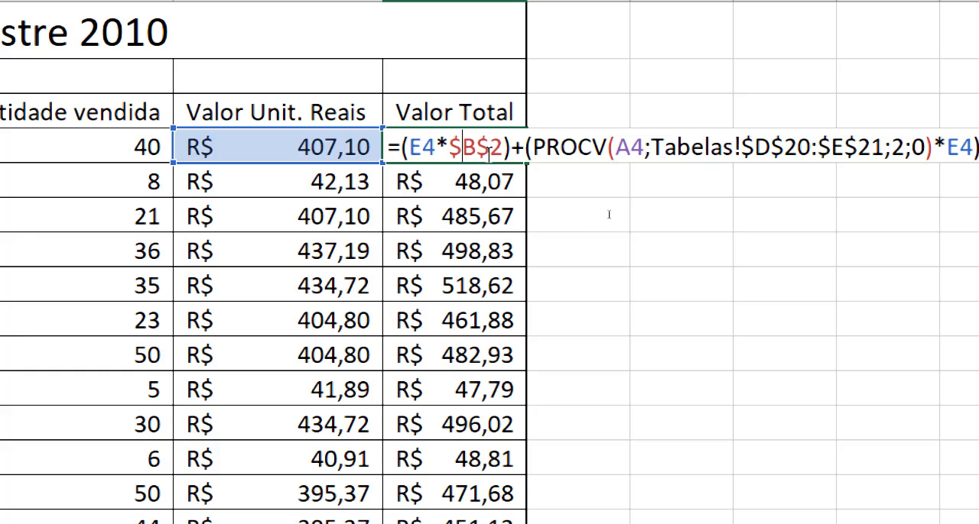
click(509, 147)
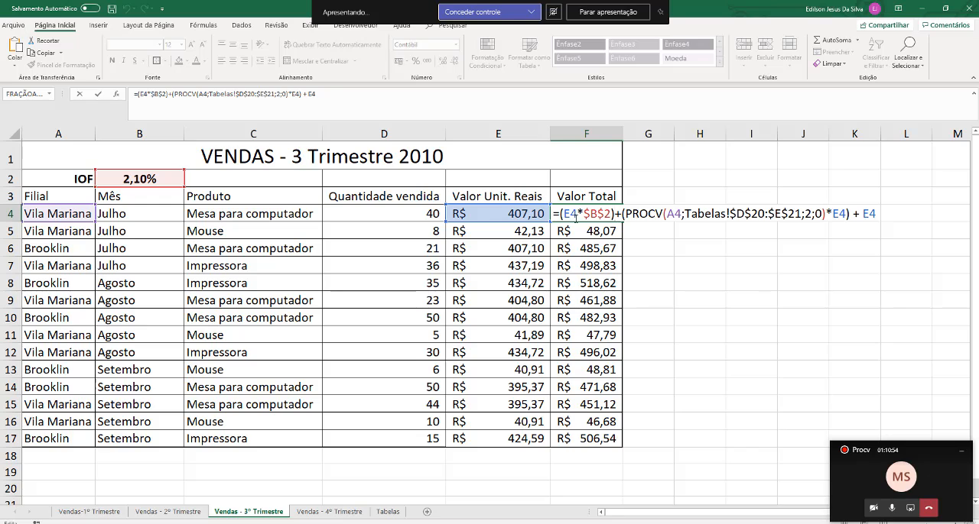
key(Return)
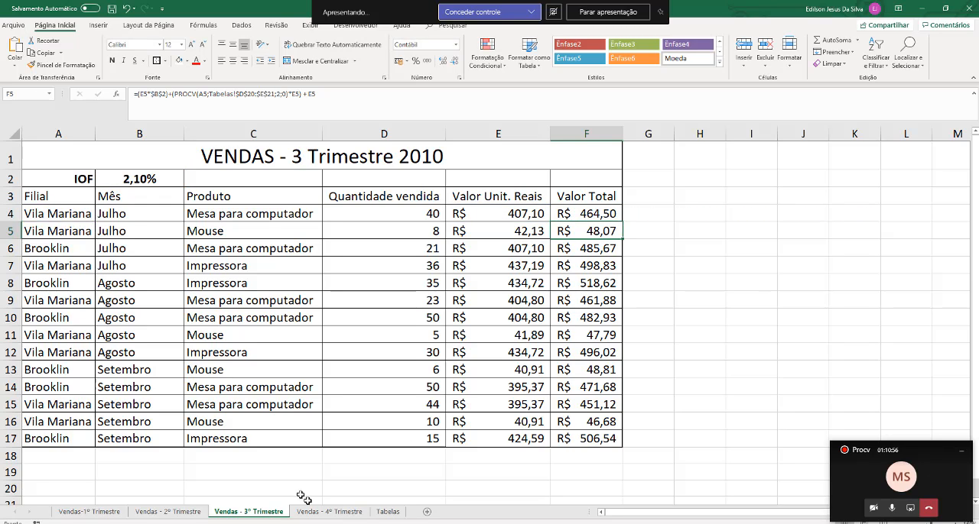
Review the Vendas - 4º Trimestre sheet and the dollar rate, product and branch cost tables in Tabelas, and return to Vendas-1º Trimestre
click(347, 514)
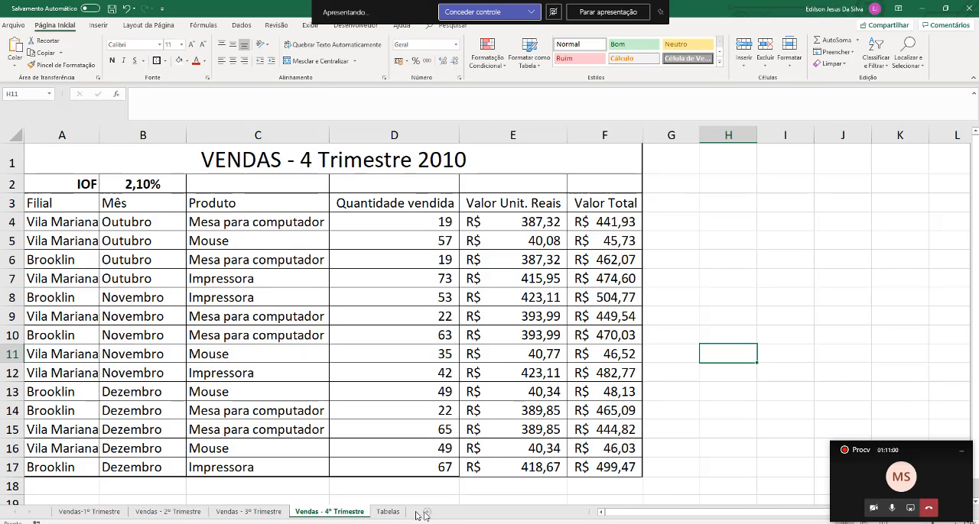
click(386, 514)
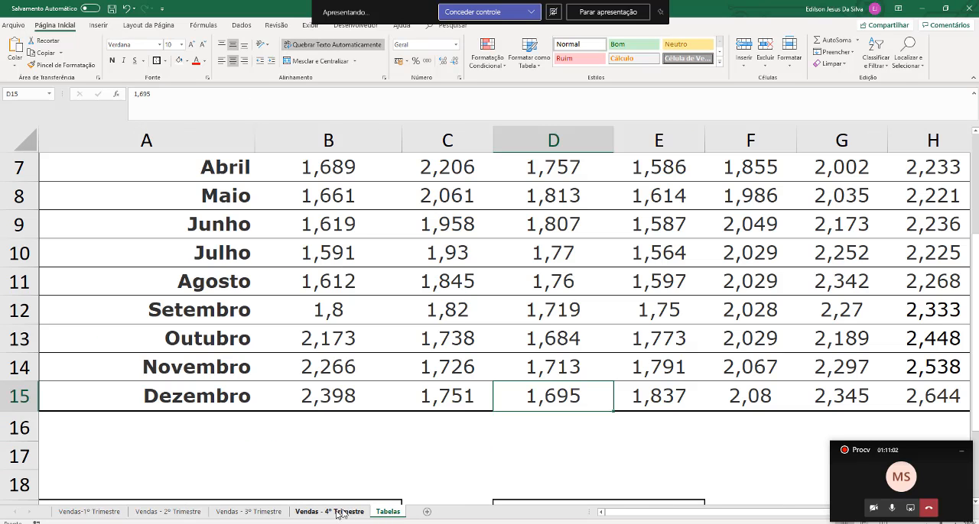
ctrl+scroll(463, 251, down, 5)
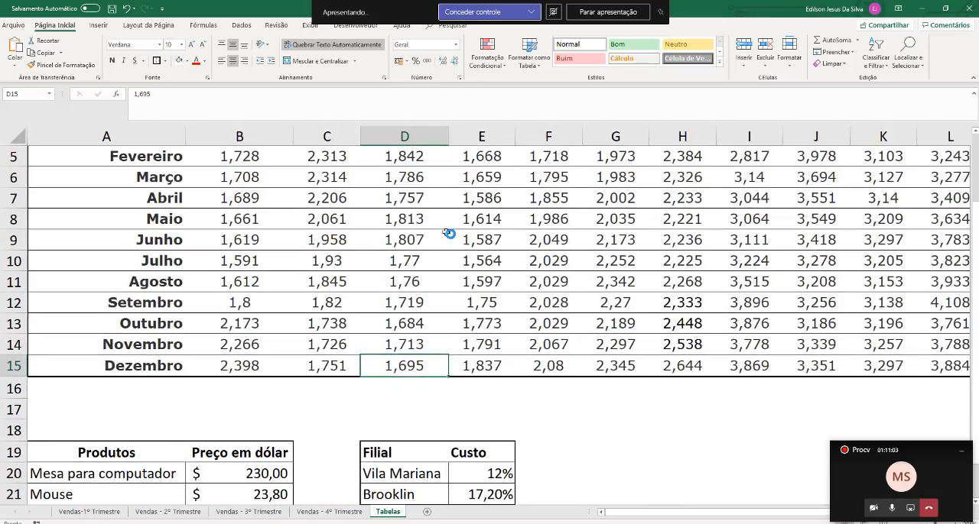
ctrl+scroll(450, 234, down, 4)
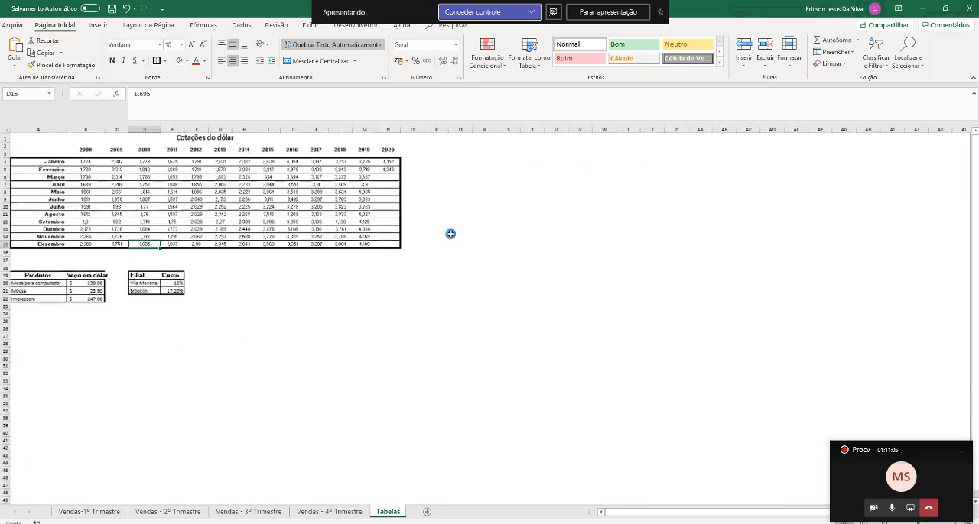
ctrl+scroll(450, 234, up, 3)
ctrl+scroll(450, 234, up, 3)
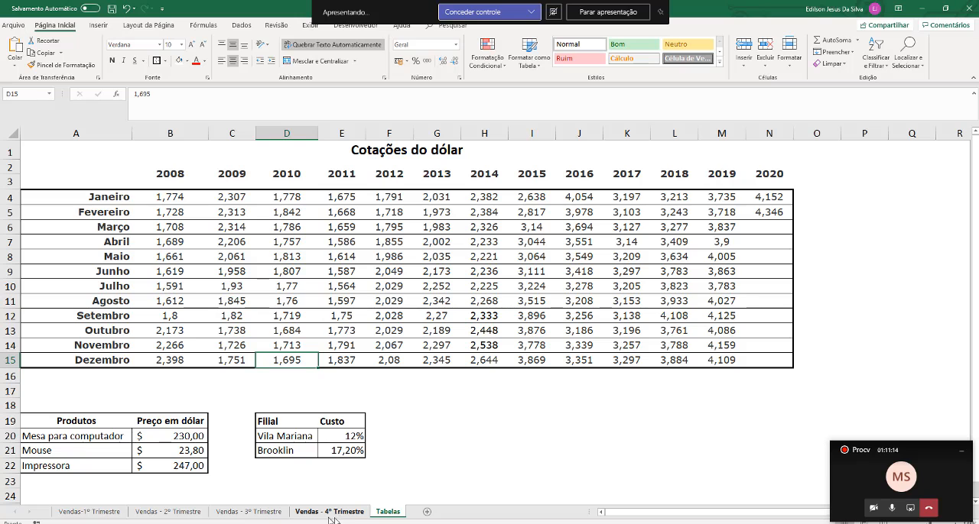
click(90, 517)
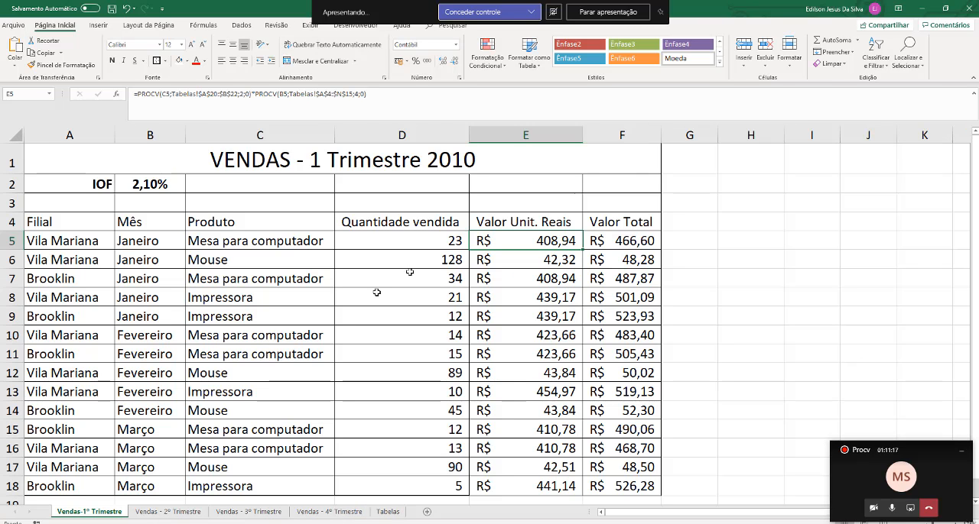